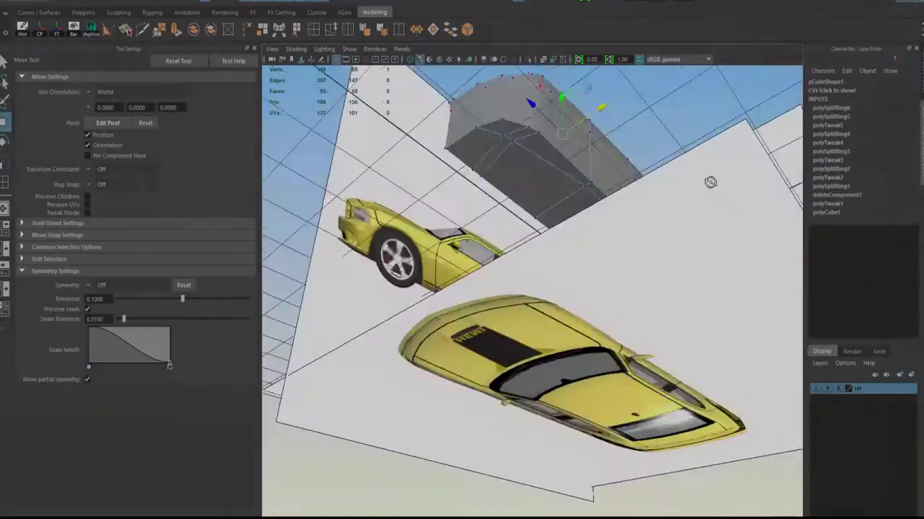
# Step: Close Tool Settings and maximize the side view of the car mesh over the sedan reference
pyautogui.keyDown('alt'); pyautogui.moveTo(710, 182); pyautogui.dragTo(715, 231); pyautogui.keyUp('alt')
pyautogui.press('space')
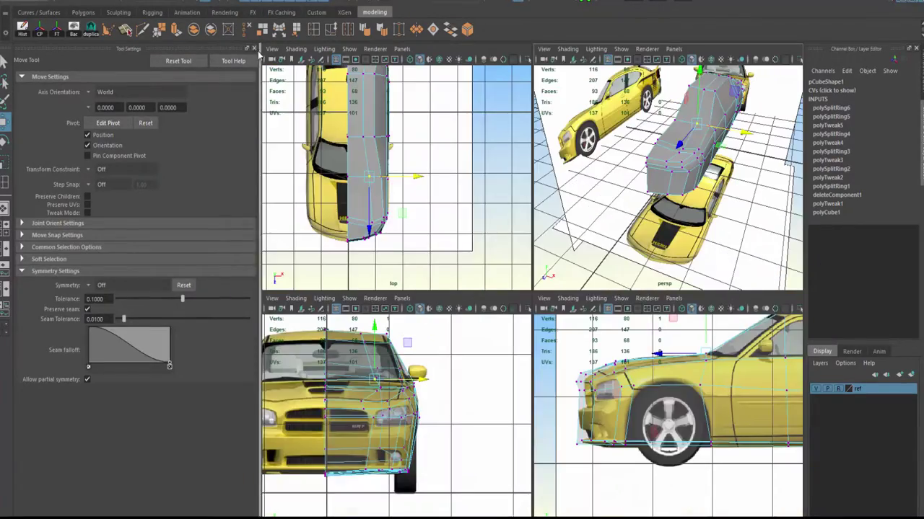
pyautogui.click(254, 49)
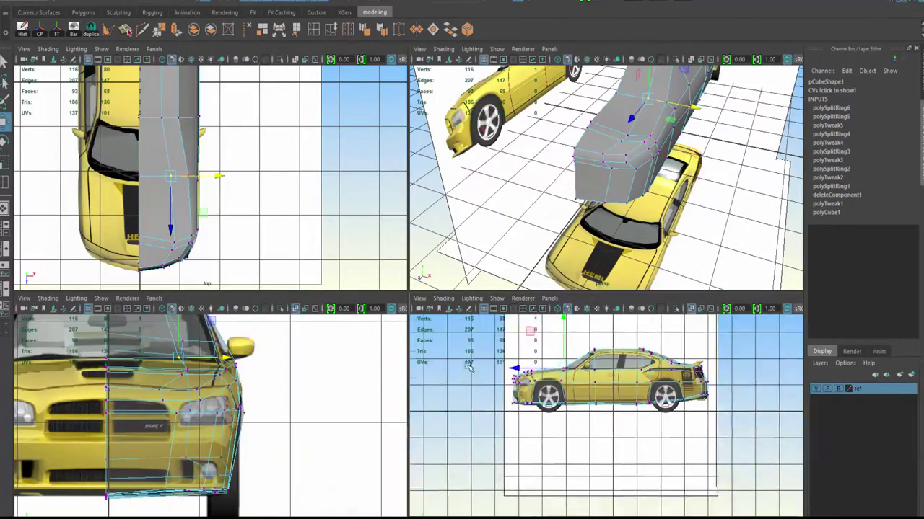
pyautogui.press('space')
pyautogui.scroll(-3, 629, 447)
# Step: Insert two edge loops across the rear body and pull the rear roof vertex onto the reference
pyautogui.press('f')
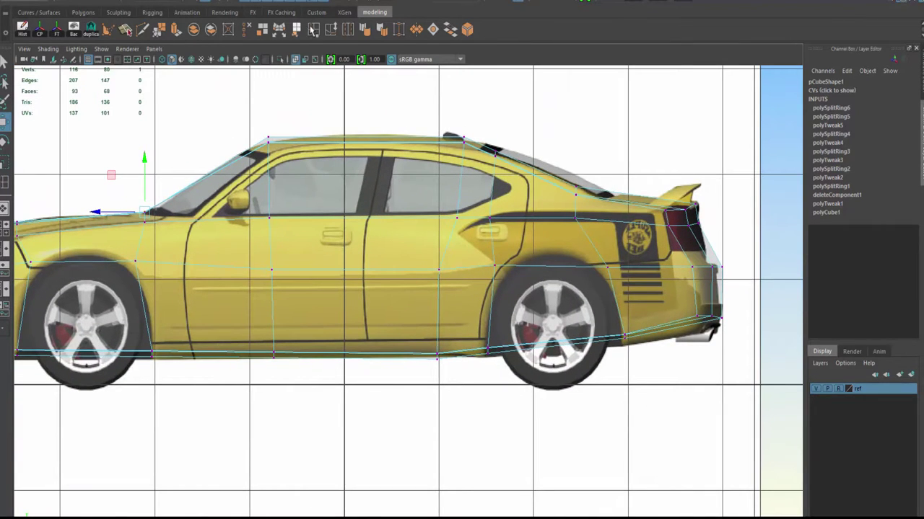
pyautogui.click(570, 272)
pyautogui.keyDown('ctrl'); pyautogui.click(551, 269); pyautogui.keyUp('ctrl')
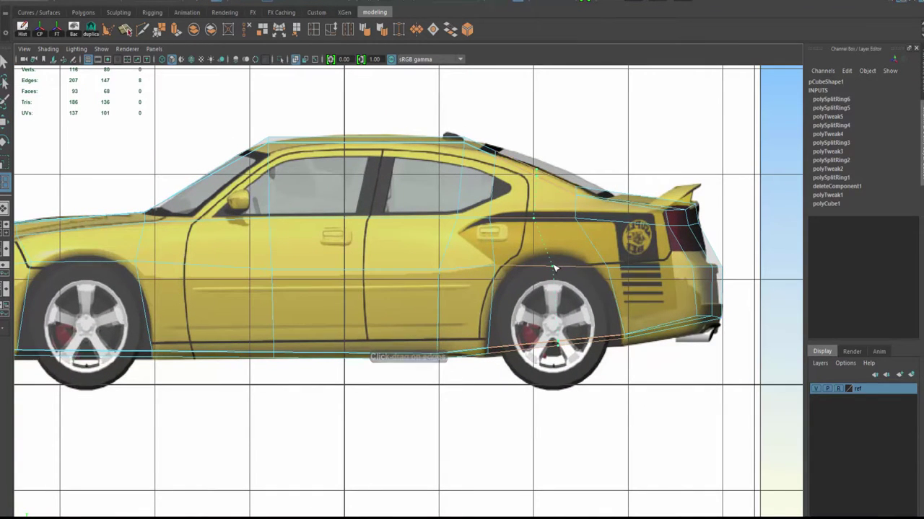
pyautogui.click(554, 269)
pyautogui.click(540, 164)
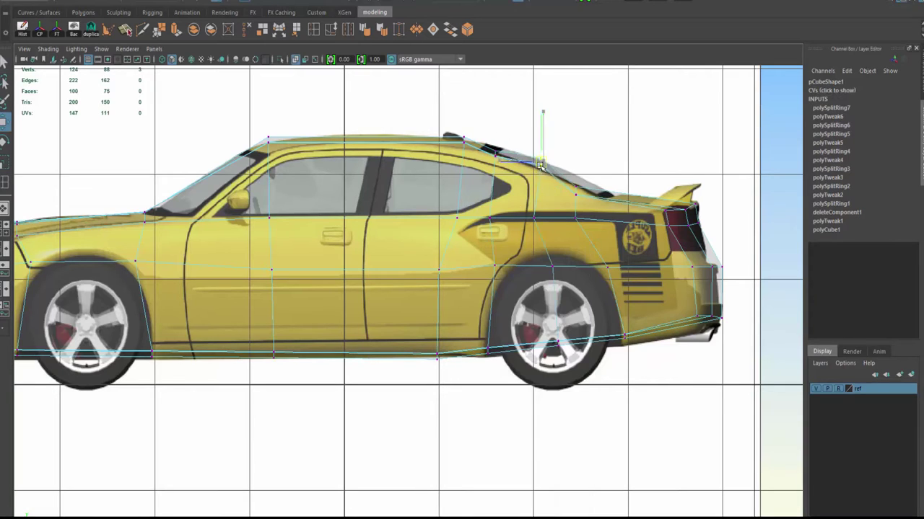
pyautogui.moveTo(540, 165); pyautogui.dragTo(553, 201, button='middle')
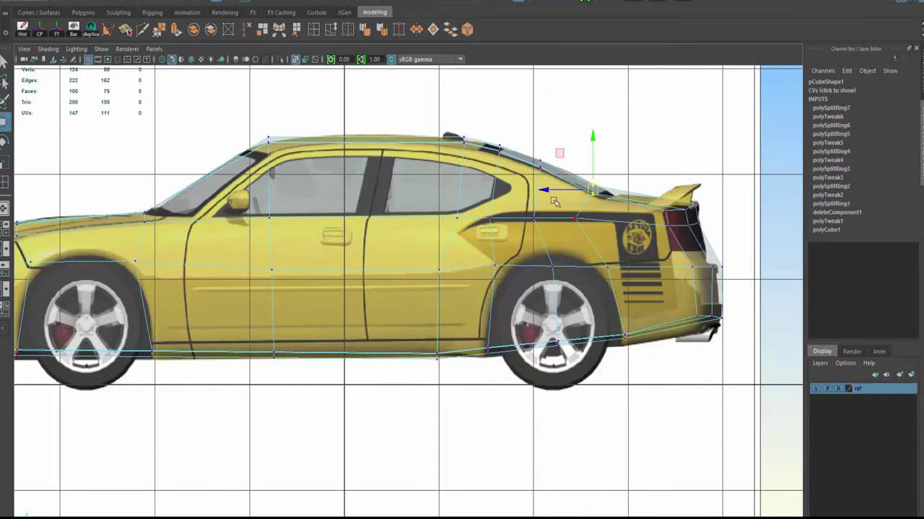
pyautogui.click(587, 220)
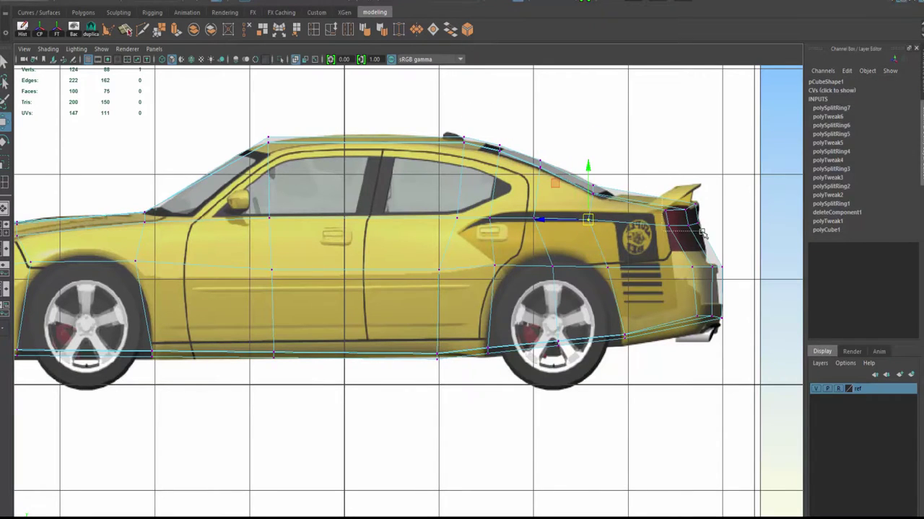
pyautogui.click(686, 212)
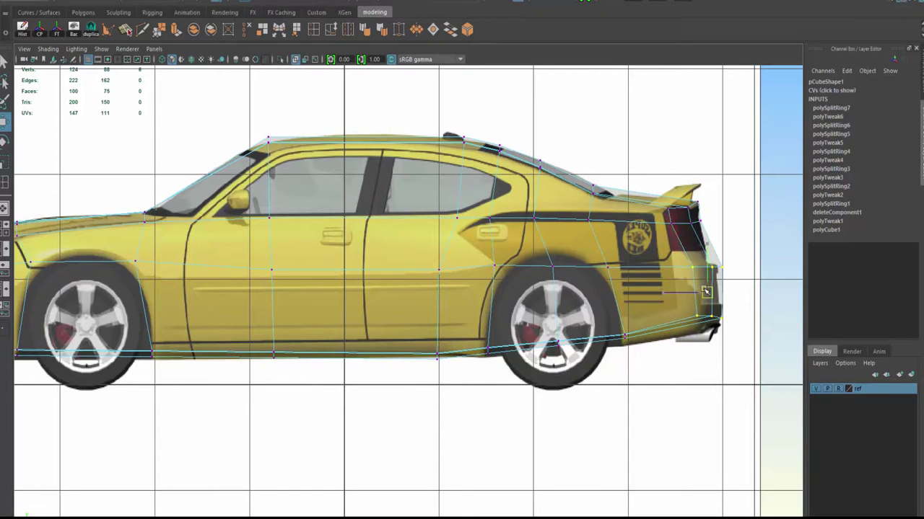
pyautogui.click(750, 433)
# Step: Add an edge loop at the rear wheel arch and select its vertices to fit the arch
pyautogui.keyDown('alt'); pyautogui.moveTo(14, 361); pyautogui.dragTo(79, 360, button='middle'); pyautogui.keyUp('alt')
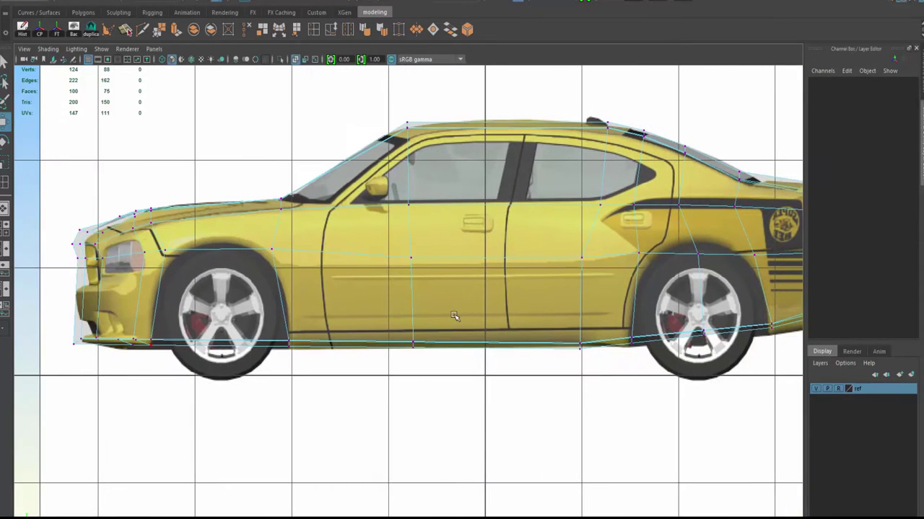
pyautogui.keyDown('alt'); pyautogui.moveTo(681, 191); pyautogui.dragTo(518, 220, button='middle'); pyautogui.keyUp('alt')
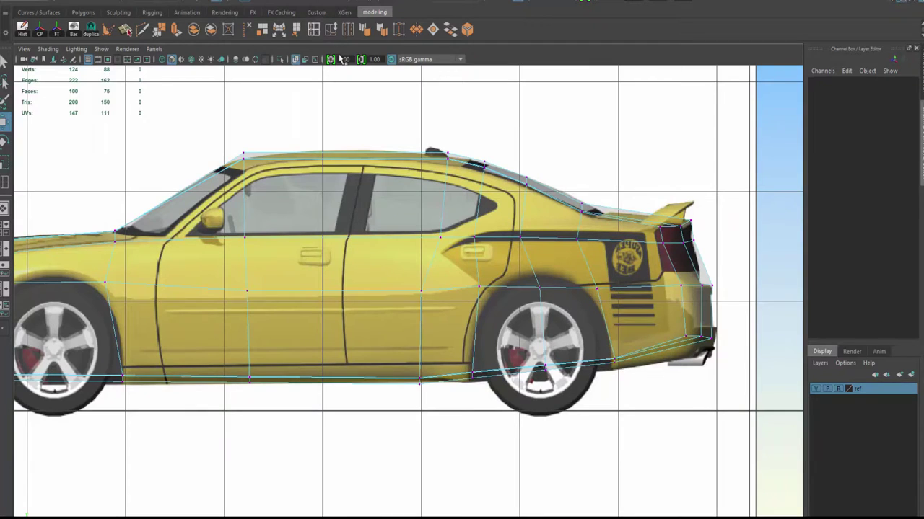
pyautogui.click(574, 254)
pyautogui.moveTo(546, 226); pyautogui.dragTo(508, 243, button='right')
pyautogui.click(539, 289)
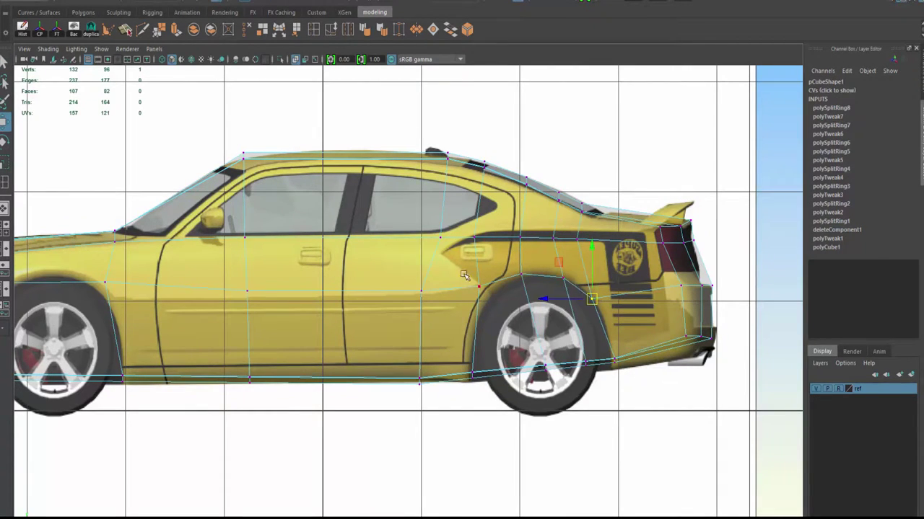
pyautogui.click(485, 290)
pyautogui.keyDown('alt'); pyautogui.moveTo(567, 341); pyautogui.dragTo(743, 328, button='middle'); pyautogui.keyUp('alt')
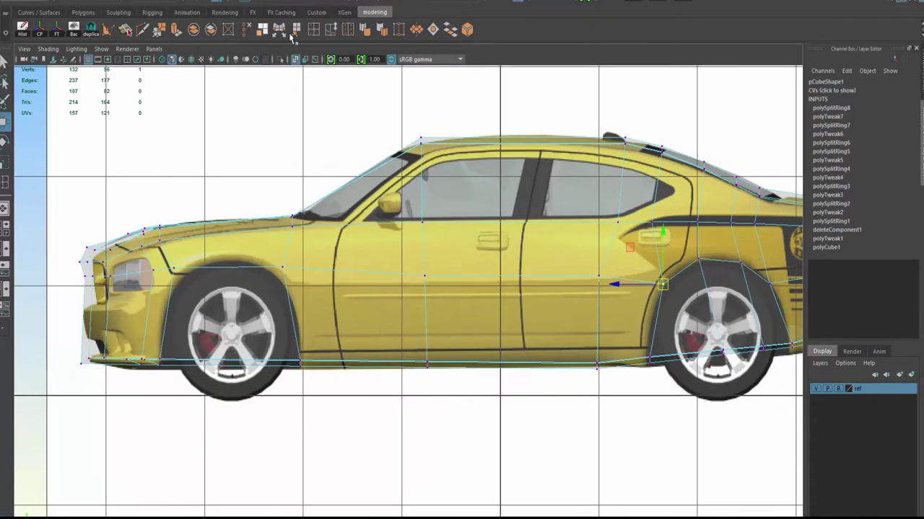
pyautogui.click(313, 29)
pyautogui.moveTo(154, 134)
pyautogui.keyDown('alt'); pyautogui.mouseDown(button='middle')
pyautogui.moveTo(392, 278)
pyautogui.moveTo(307, 225)
pyautogui.moveTo(347, 217)
pyautogui.mouseUp(button='middle'); pyautogui.keyUp('alt')
# Step: Insert an edge loop through the front wheel and move the vertex above the arch
pyautogui.moveTo(308, 312); pyautogui.dragTo(341, 314)
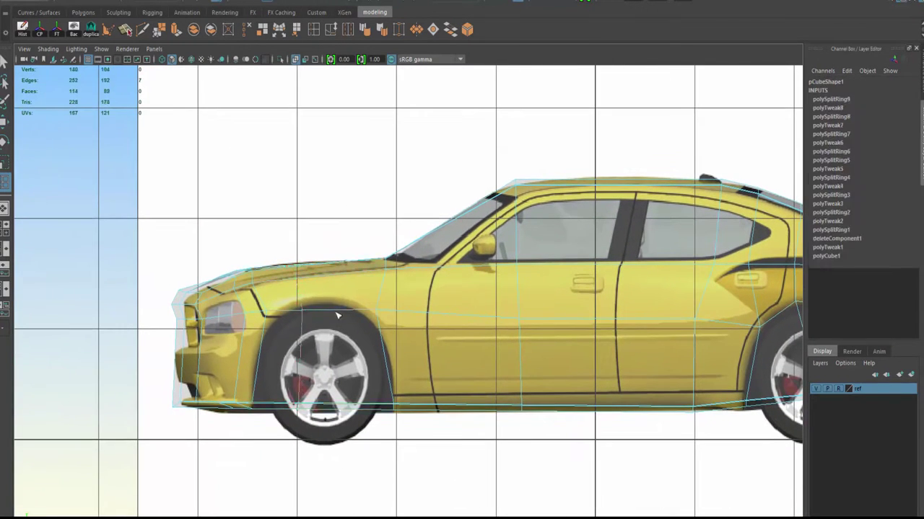
pyautogui.moveTo(305, 303); pyautogui.dragTo(283, 305, button='right')
pyautogui.click(322, 306)
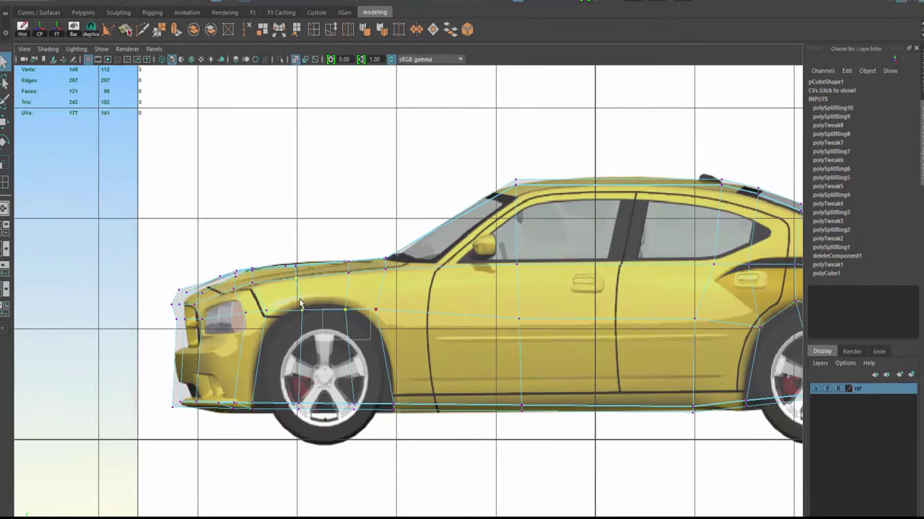
pyautogui.press('w')
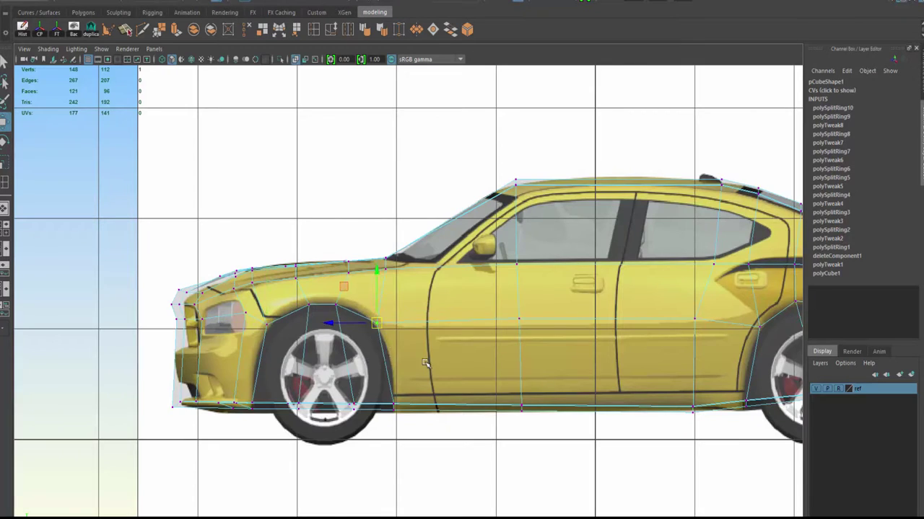
# Step: Fit the front bumper vertices to the reference and add another edge loop near the bumper
pyautogui.keyDown('alt'); pyautogui.moveTo(426, 364); pyautogui.dragTo(243, 370, button='right'); pyautogui.keyUp('alt')
pyautogui.moveTo(196, 299); pyautogui.dragTo(208, 315)
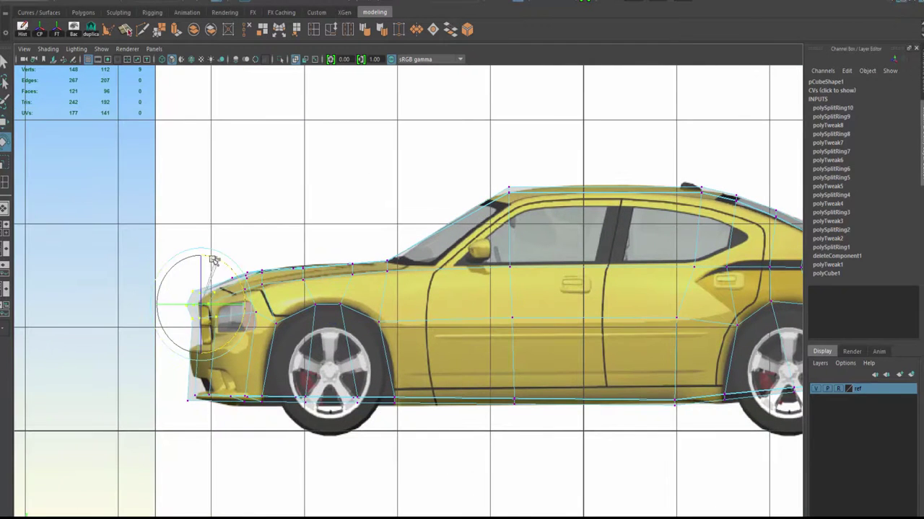
pyautogui.keyDown('alt'); pyautogui.moveTo(208, 315); pyautogui.dragTo(245, 314, button='right'); pyautogui.keyUp('alt')
pyautogui.keyDown('alt'); pyautogui.moveTo(128, 311); pyautogui.dragTo(221, 310, button='middle'); pyautogui.keyUp('alt')
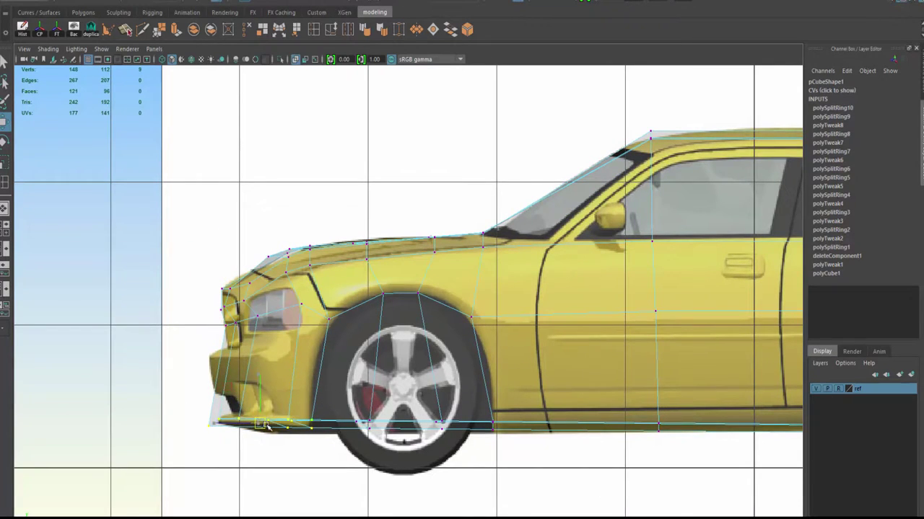
pyautogui.keyDown('alt'); pyautogui.moveTo(238, 426); pyautogui.dragTo(298, 351, button='right'); pyautogui.keyUp('alt')
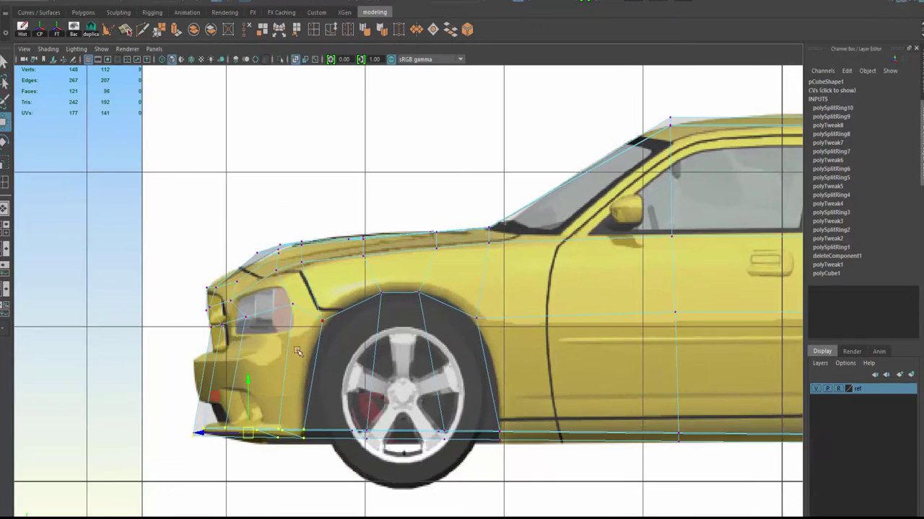
pyautogui.click(240, 408)
pyautogui.scroll(-3, 309, 382)
pyautogui.scroll(2, 175, 382)
pyautogui.keyDown('alt'); pyautogui.moveTo(175, 381); pyautogui.dragTo(213, 415, button='middle'); pyautogui.keyUp('alt')
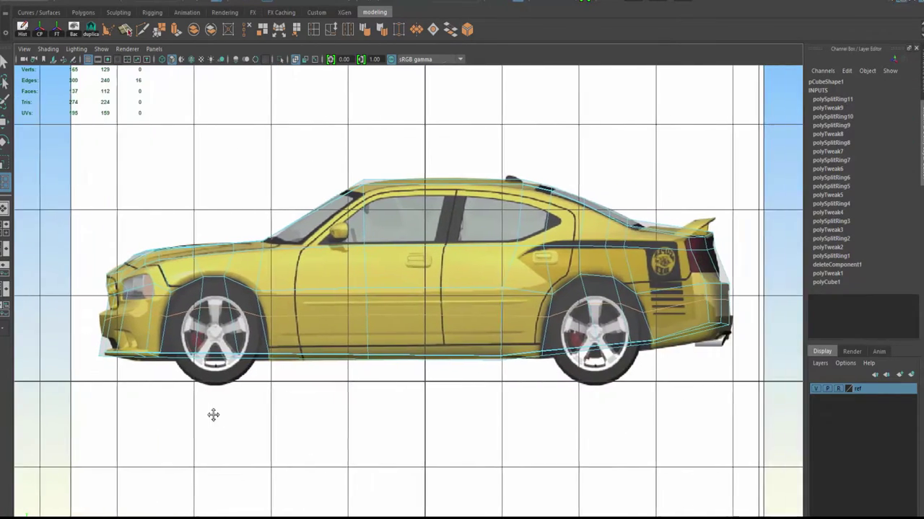
pyautogui.scroll(1, 330, 433)
pyautogui.scroll(-2, 310, 427)
pyautogui.scroll(2, 326, 430)
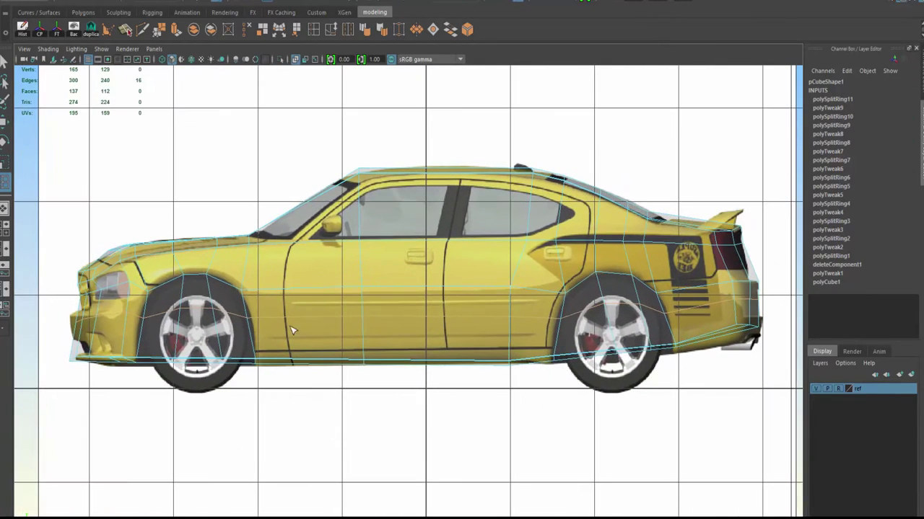
pyautogui.click(47, 48)
pyautogui.click(72, 173)
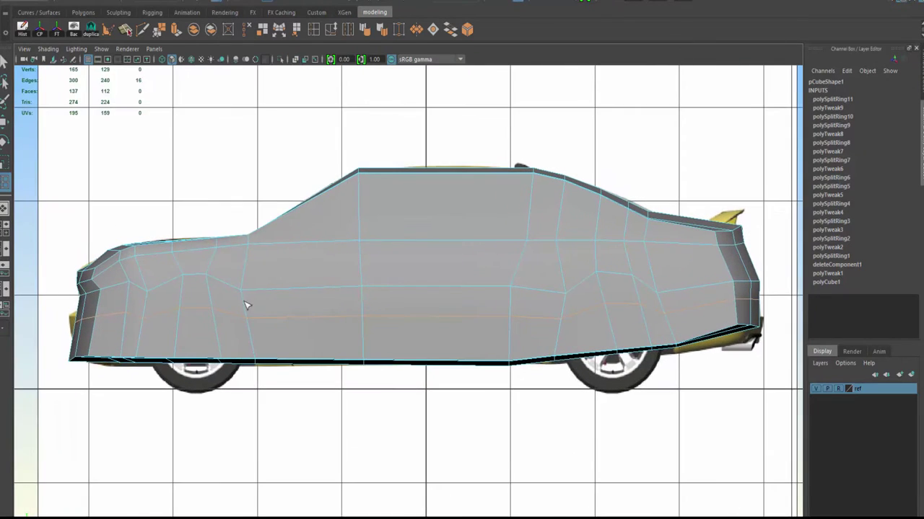
pyautogui.keyDown('alt'); pyautogui.moveTo(248, 305); pyautogui.dragTo(304, 296, button='middle'); pyautogui.keyUp('alt')
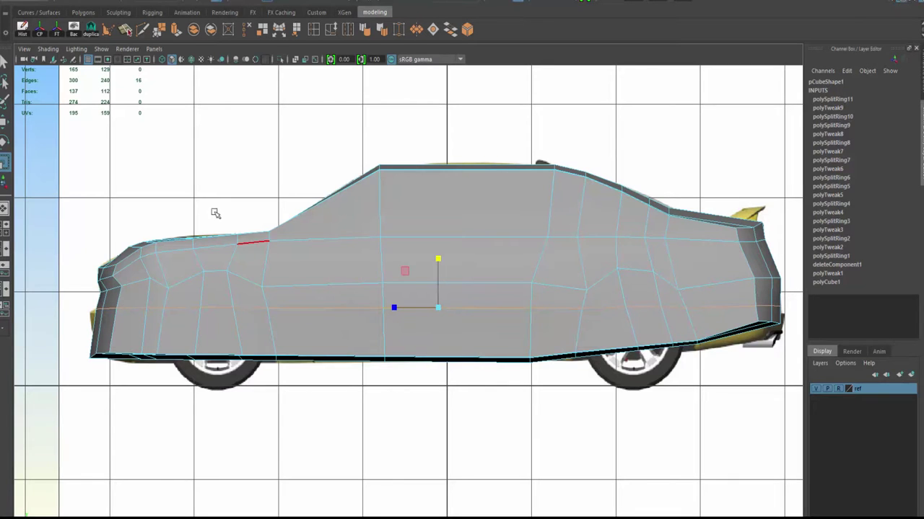
pyautogui.click(48, 48)
pyautogui.click(72, 173)
pyautogui.scroll(1, 325, 333)
# Step: Adjust the lower and upper front bumper vertices in vertex mode
pyautogui.scroll(3, 308, 332)
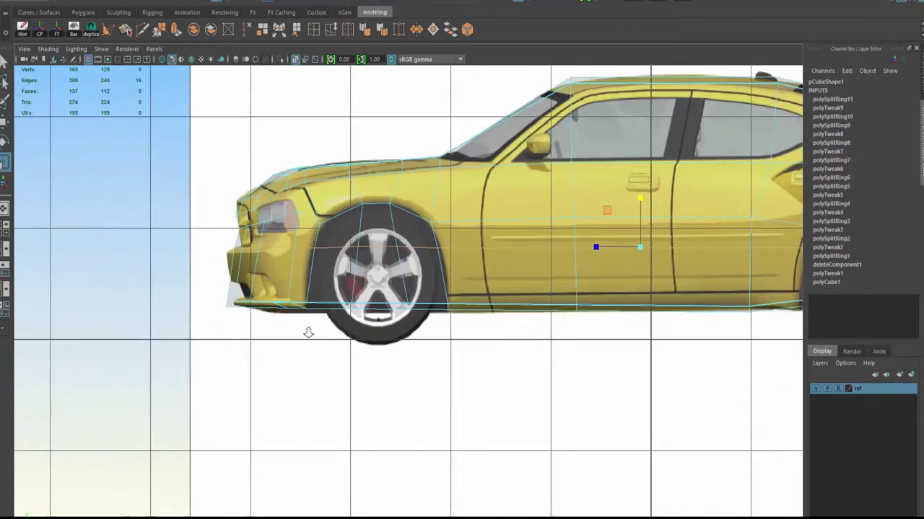
pyautogui.scroll(1, 308, 333)
pyautogui.moveTo(207, 229); pyautogui.dragTo(156, 239, button='right')
pyautogui.moveTo(245, 328)
pyautogui.mouseDown()
pyautogui.moveTo(182, 295)
pyautogui.moveTo(174, 303)
pyautogui.mouseUp()
pyautogui.click(235, 248)
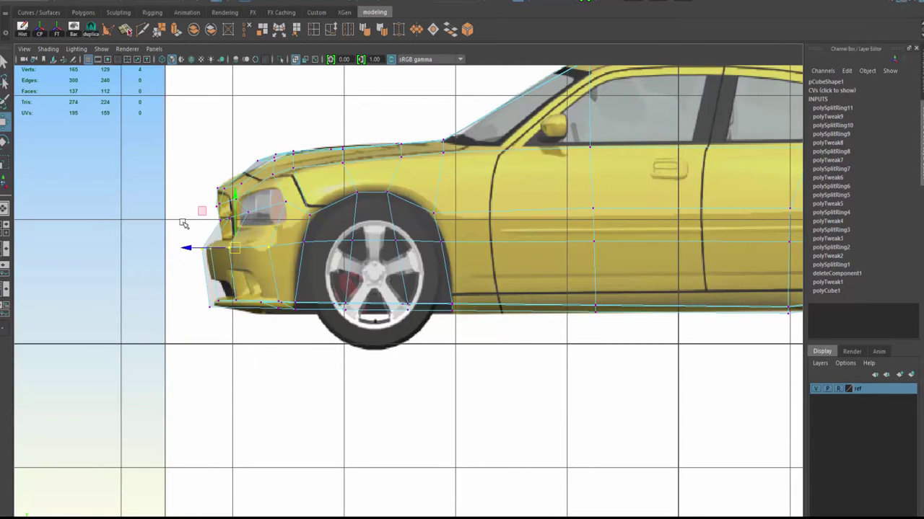
# Step: Move the lower rear bumper vertex down onto the reference outline
pyautogui.keyDown('alt'); pyautogui.moveTo(254, 274); pyautogui.dragTo(658, 422, button='middle'); pyautogui.keyUp('alt')
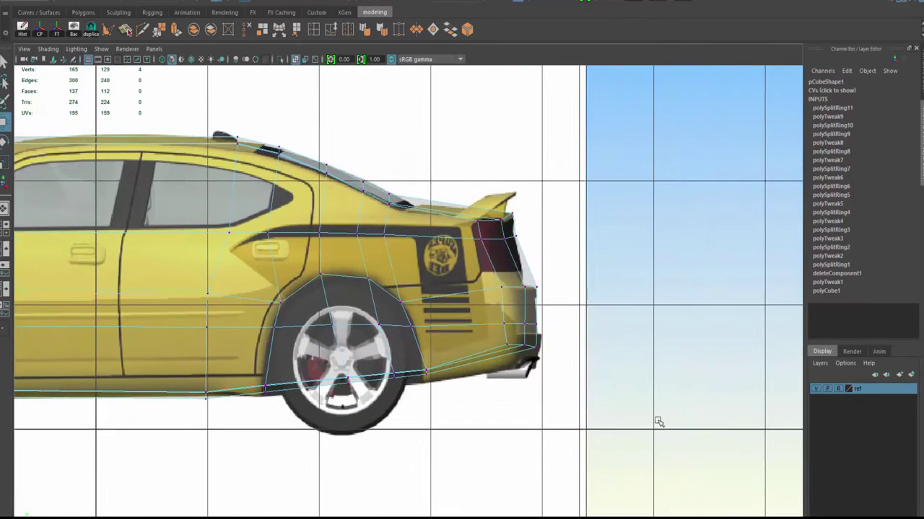
pyautogui.click(518, 318)
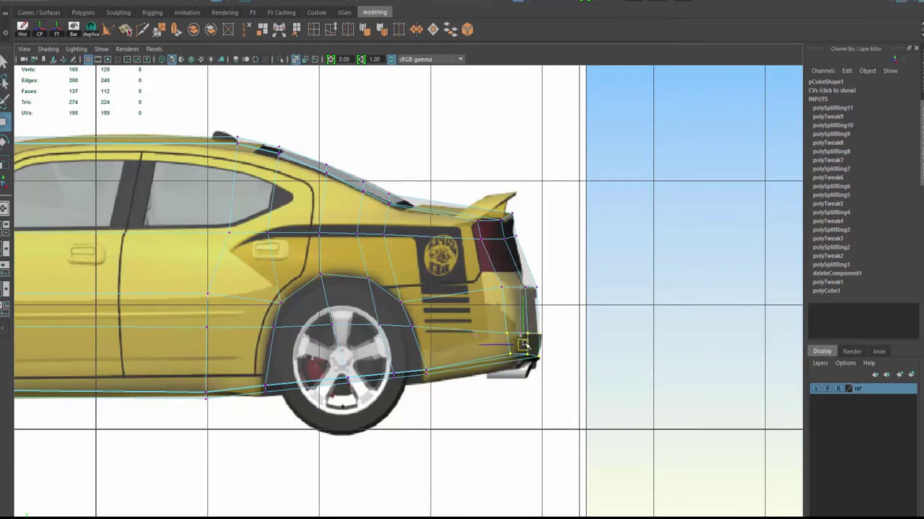
pyautogui.moveTo(518, 317); pyautogui.dragTo(525, 354)
pyautogui.click(551, 417)
pyautogui.keyDown('alt'); pyautogui.moveTo(550, 416); pyautogui.dragTo(797, 390, button='middle'); pyautogui.keyUp('alt')
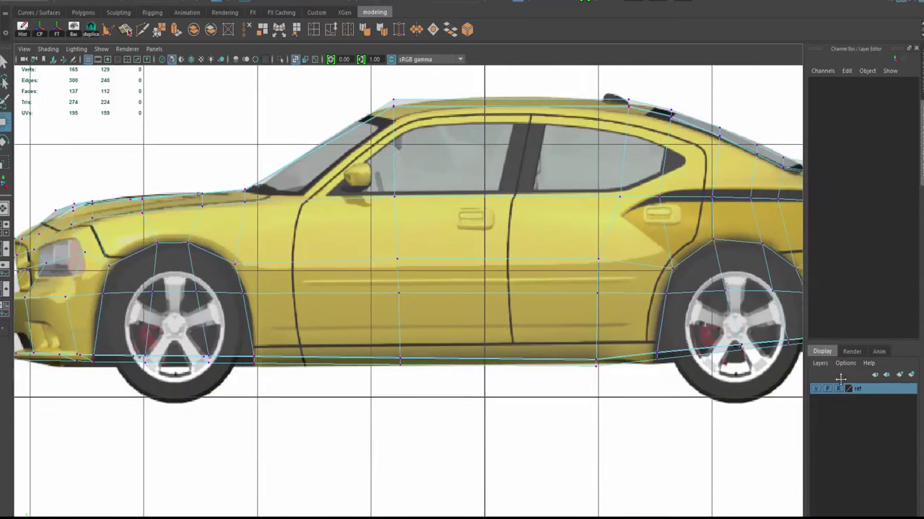
# Step: Fit the front wheel-arch and bottom-sill vertices to the sedan outline
pyautogui.click(264, 290)
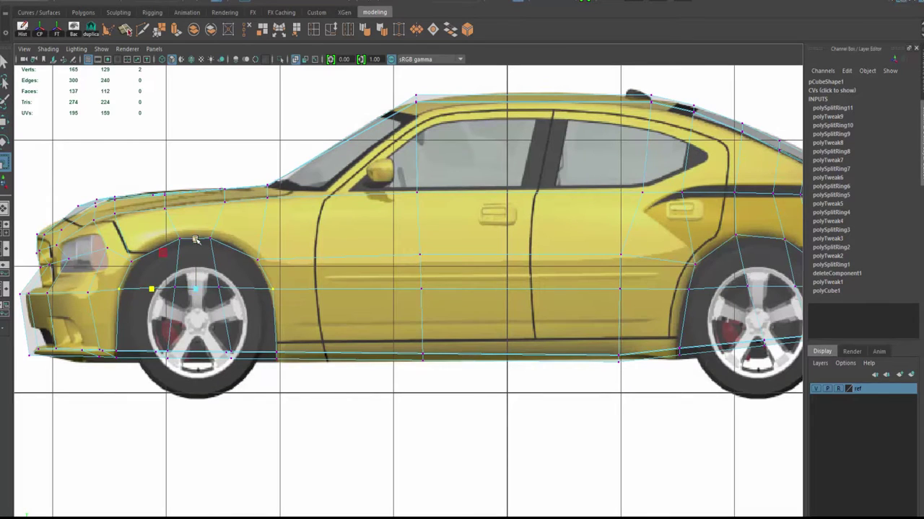
pyautogui.keyDown('alt'); pyautogui.moveTo(457, 379); pyautogui.dragTo(511, 279, button='middle'); pyautogui.keyUp('alt')
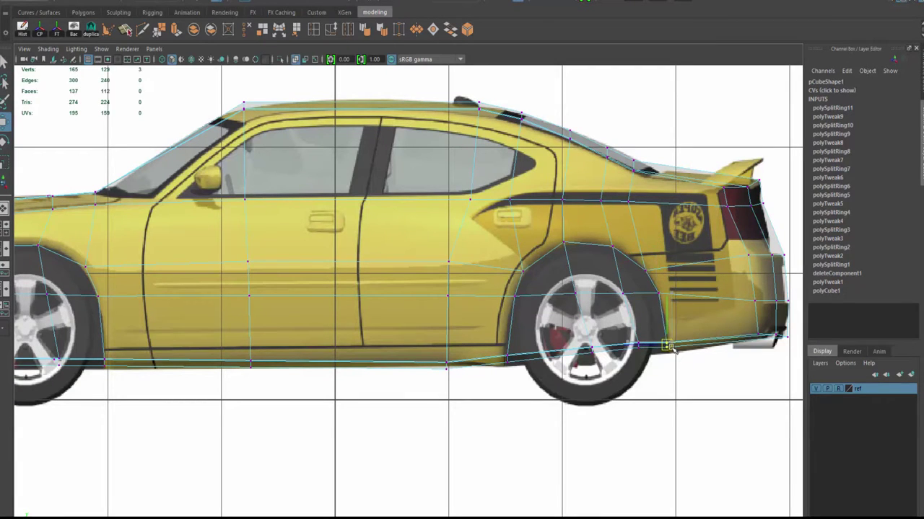
pyautogui.click(507, 357)
pyautogui.keyDown('alt'); pyautogui.moveTo(506, 356); pyautogui.dragTo(650, 355, button='middle'); pyautogui.keyUp('alt')
pyautogui.keyDown('alt'); pyautogui.moveTo(364, 359); pyautogui.dragTo(402, 324, button='middle'); pyautogui.keyUp('alt')
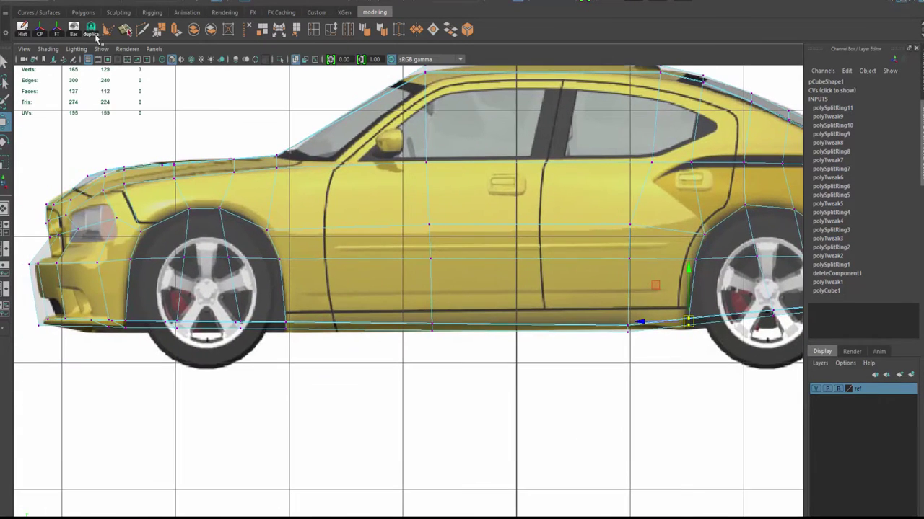
pyautogui.click(292, 32)
# Step: Add a horizontal edge loop along the car side and adjust front and rear wheel-arch vertices
pyautogui.click(133, 293)
pyautogui.moveTo(130, 271); pyautogui.dragTo(113, 285, button='right')
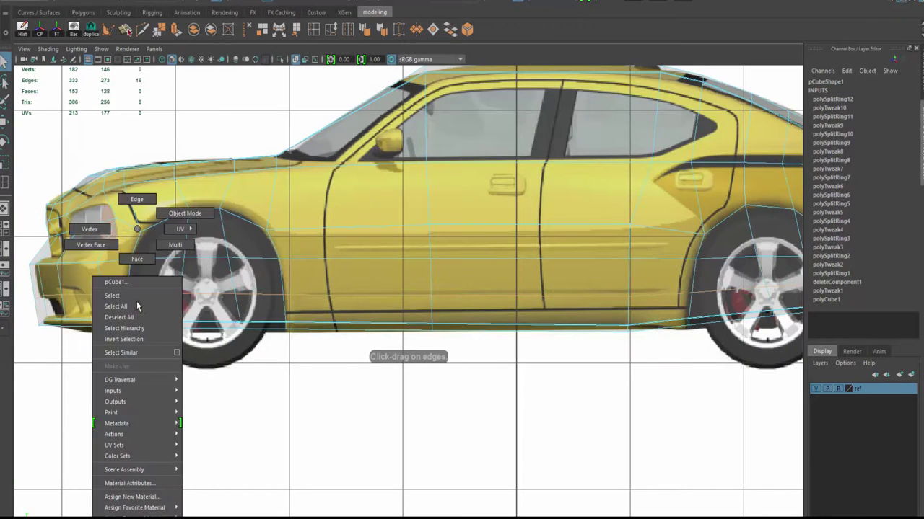
pyautogui.click(125, 295)
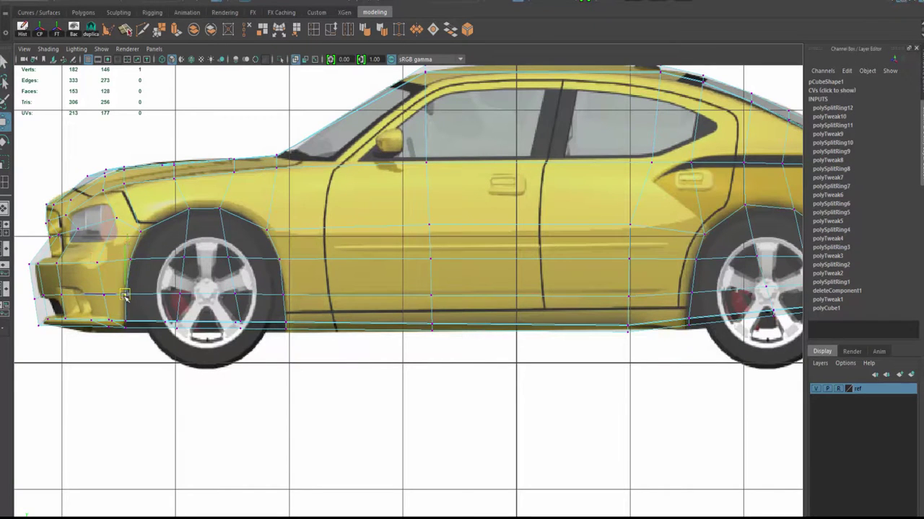
pyautogui.scroll(-2, 648, 331)
pyautogui.scroll(2, 642, 334)
pyautogui.click(639, 335)
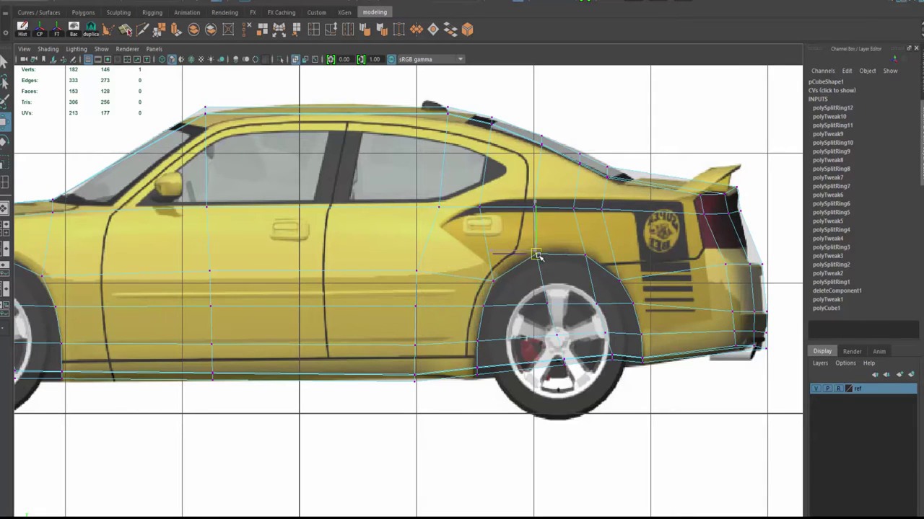
pyautogui.click(627, 322)
# Step: Move the roofline and rear-window vertices onto the reference roof curve
pyautogui.click(608, 168)
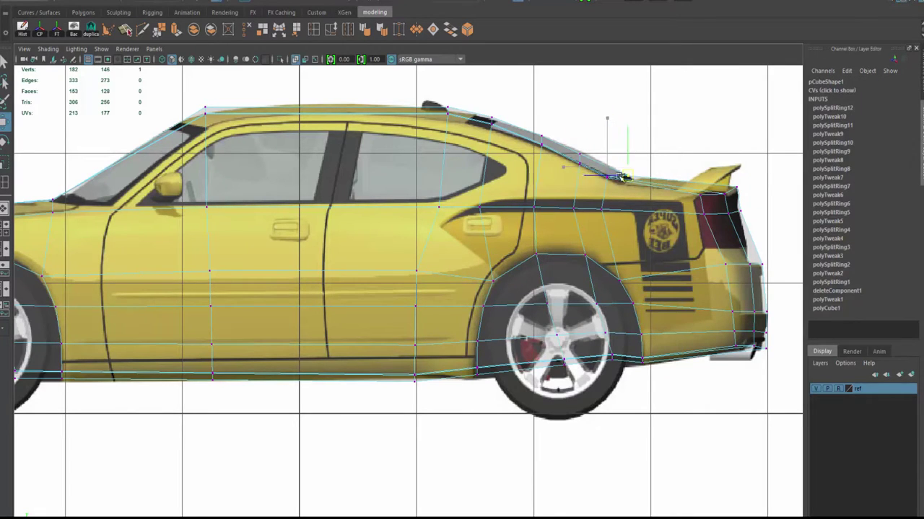
pyautogui.click(541, 138)
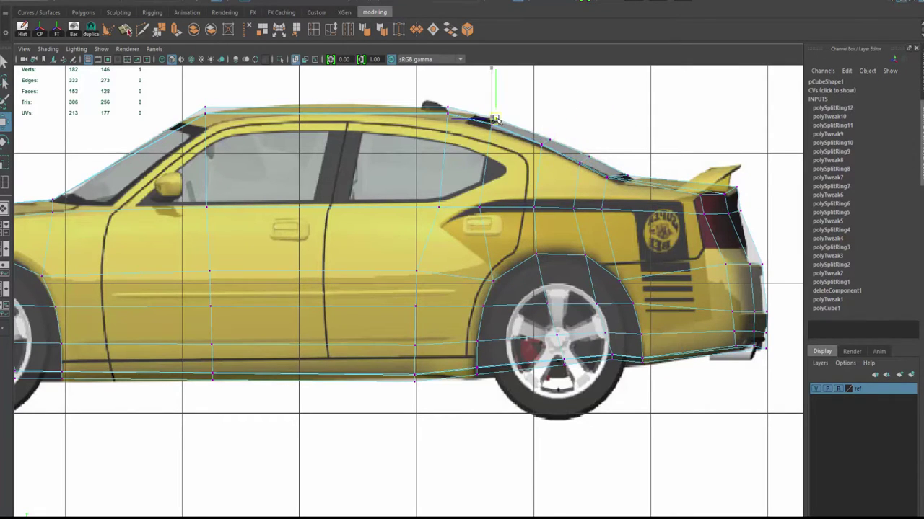
pyautogui.keyDown('alt'); pyautogui.moveTo(248, 111); pyautogui.dragTo(280, 124, button='middle'); pyautogui.keyUp('alt')
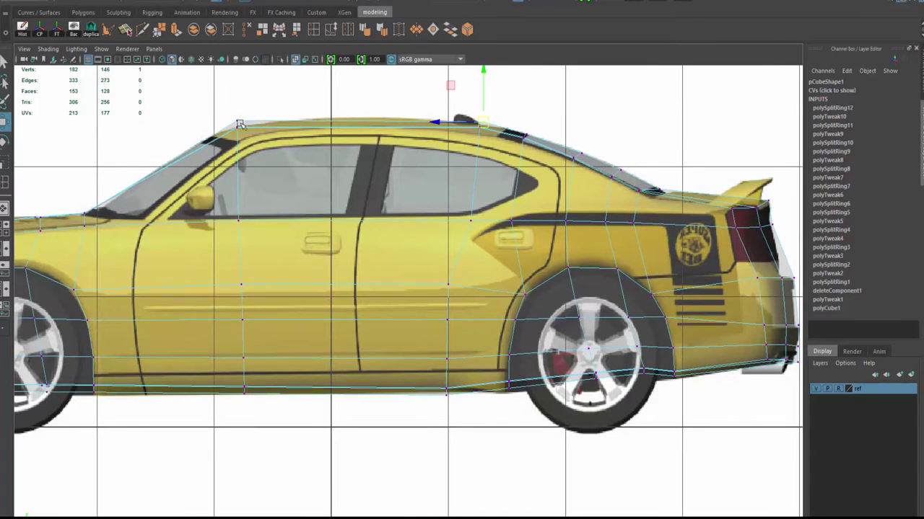
pyautogui.click(241, 124)
pyautogui.click(233, 131)
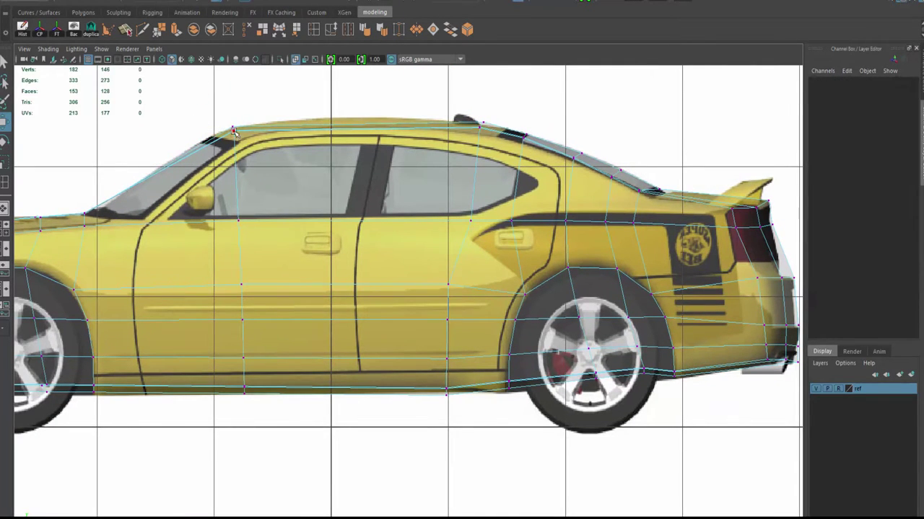
pyautogui.click(233, 132)
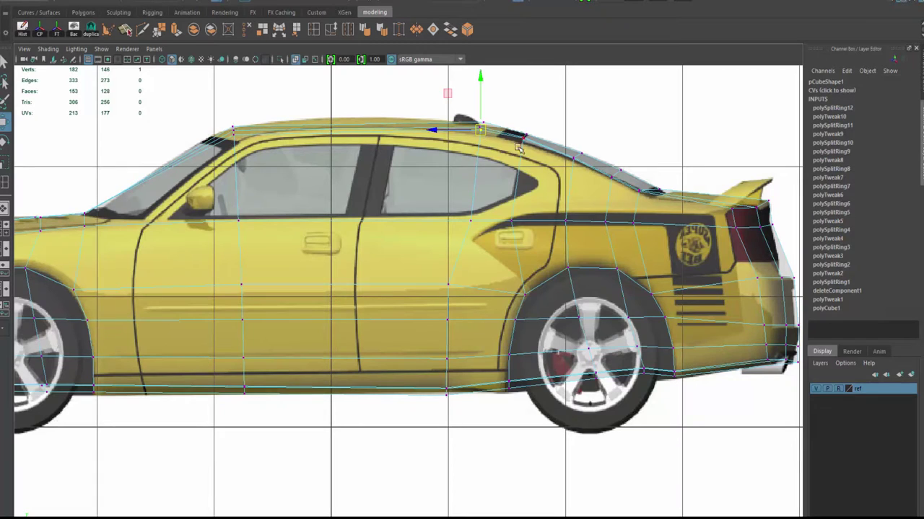
pyautogui.moveTo(573, 163); pyautogui.dragTo(618, 186)
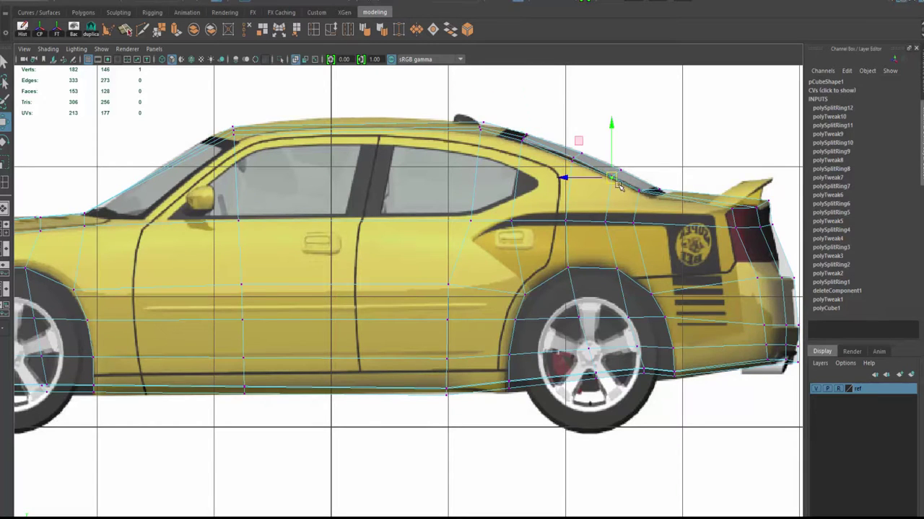
pyautogui.scroll(-2, 640, 196)
pyautogui.scroll(-1, 686, 243)
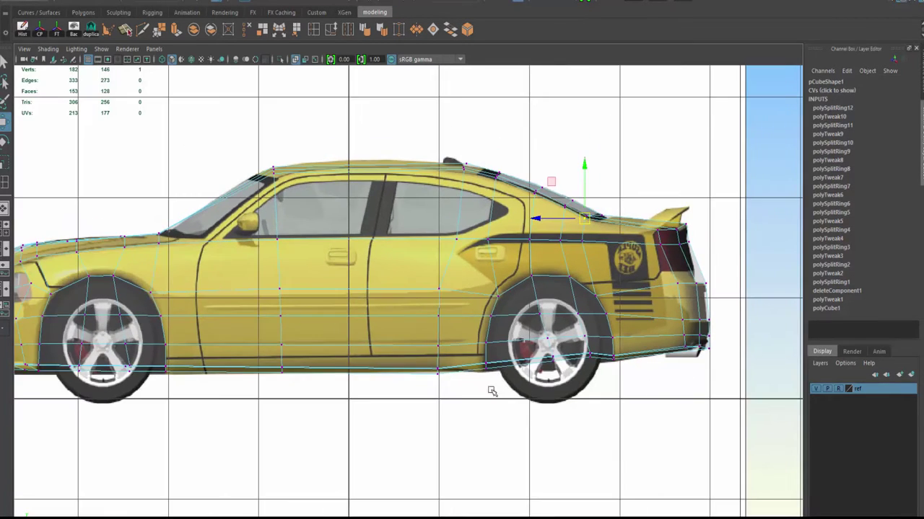
pyautogui.keyDown('alt'); pyautogui.moveTo(490, 388); pyautogui.dragTo(250, 308, button='middle'); pyautogui.keyUp('alt')
pyautogui.moveTo(162, 357); pyautogui.dragTo(83, 290)
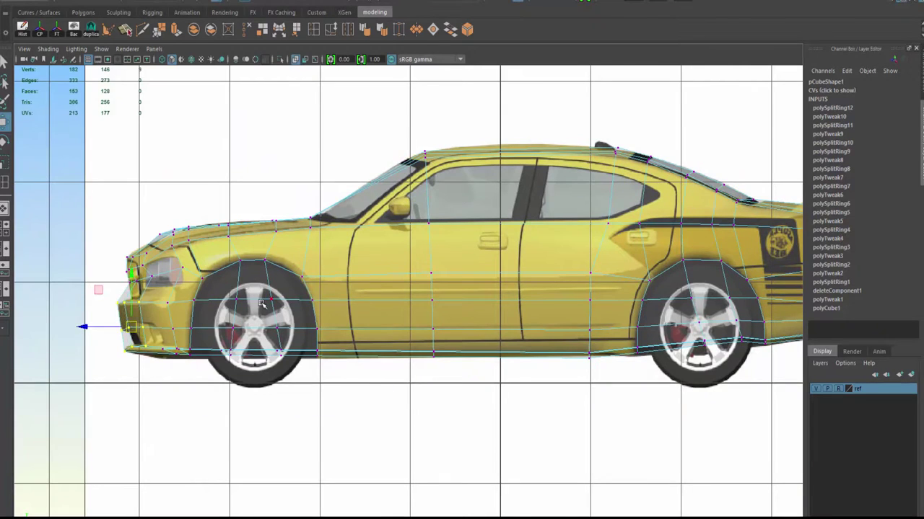
# Step: Switch to the top view and pull the car's side-edge vertex in to the reference width
pyautogui.press('space')
pyautogui.press('space')
pyautogui.keyDown('alt'); pyautogui.moveTo(355, 300); pyautogui.dragTo(423, 390, button='middle'); pyautogui.keyUp('alt')
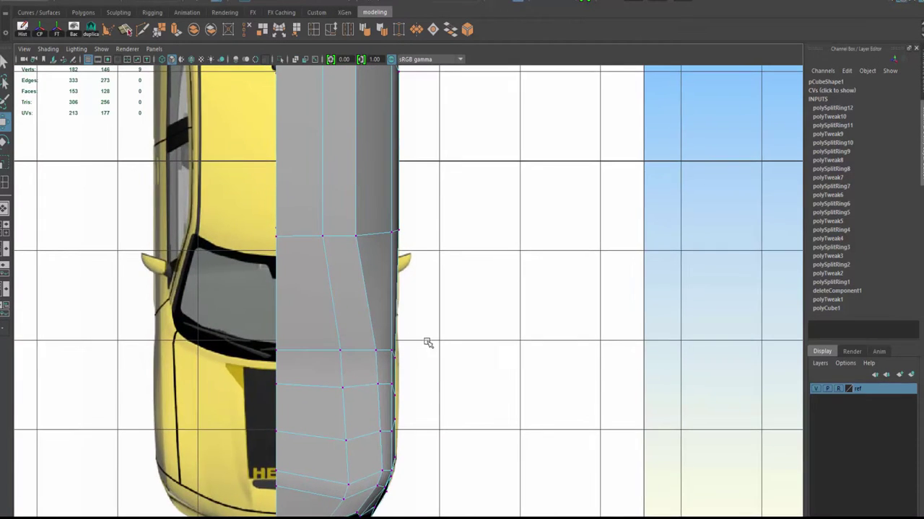
pyautogui.keyDown('alt'); pyautogui.moveTo(426, 342); pyautogui.dragTo(470, 501, button='middle'); pyautogui.keyUp('alt')
pyautogui.scroll(1, 470, 500)
pyautogui.scroll(-3, 495, 116)
pyautogui.scroll(3, 407, 189)
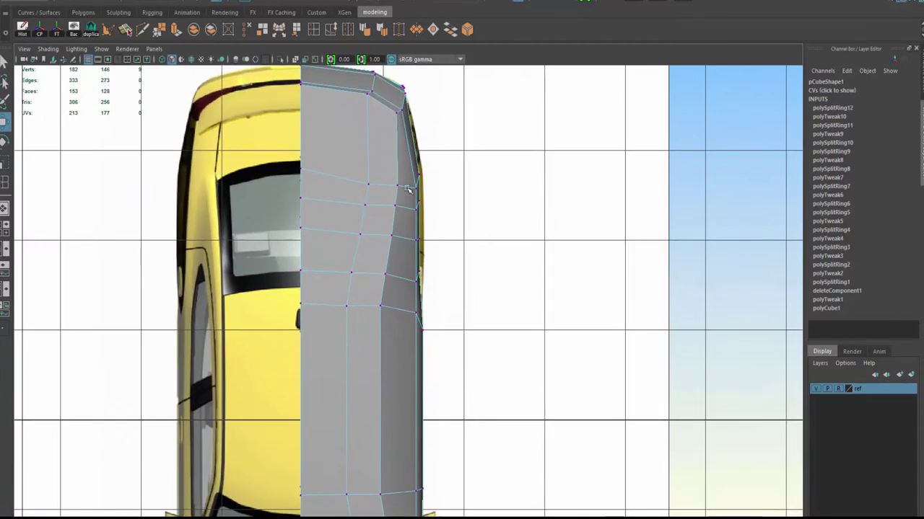
pyautogui.click(415, 132)
pyautogui.click(416, 145)
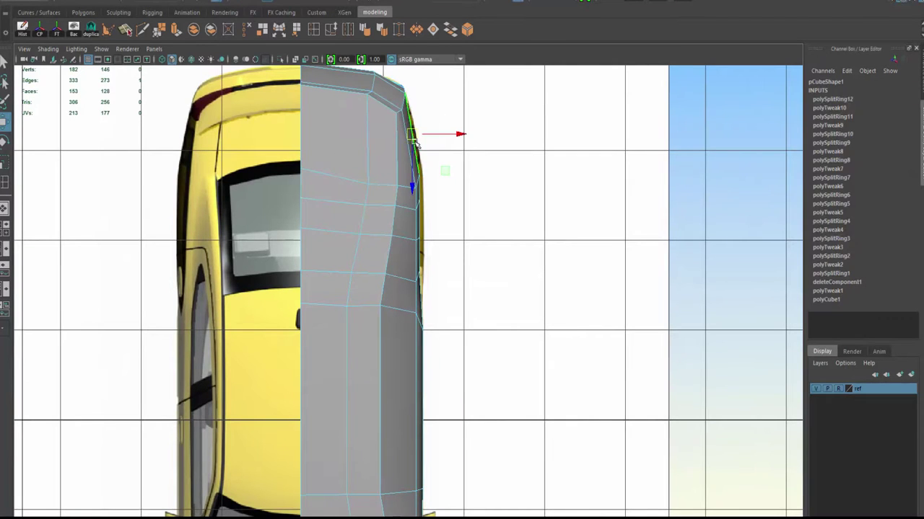
# Step: Shape the front bumper and nose-corner vertices to the sedan's rounded front
pyautogui.scroll(-3, 415, 140)
pyautogui.keyDown('alt'); pyautogui.moveTo(443, 181); pyautogui.dragTo(455, 116, button='middle'); pyautogui.keyUp('alt')
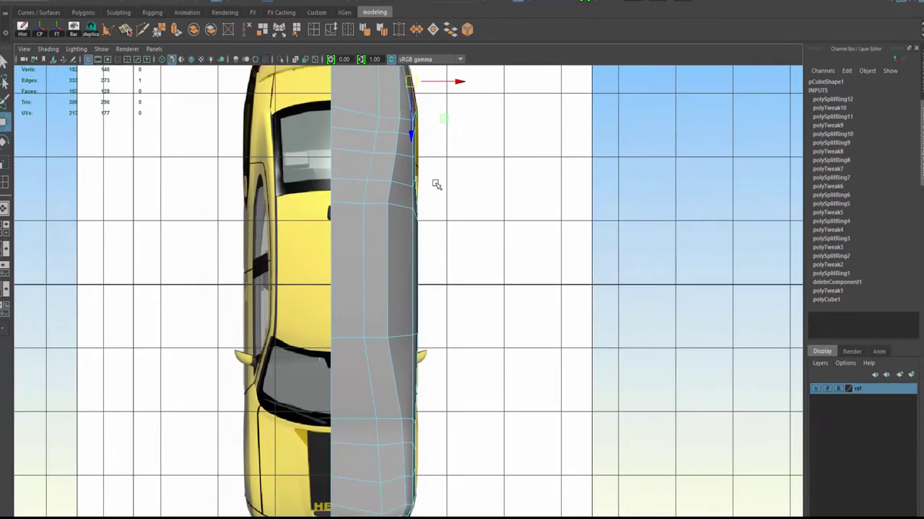
pyautogui.scroll(3, 461, 194)
pyautogui.keyDown('alt'); pyautogui.moveTo(388, 252); pyautogui.dragTo(423, 324, button='middle'); pyautogui.keyUp('alt')
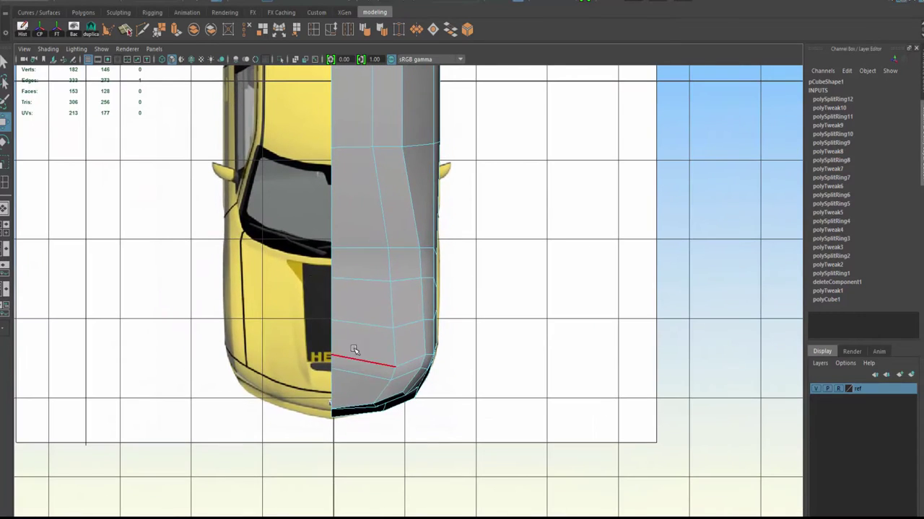
pyautogui.click(372, 406)
pyautogui.moveTo(319, 422); pyautogui.dragTo(331, 322)
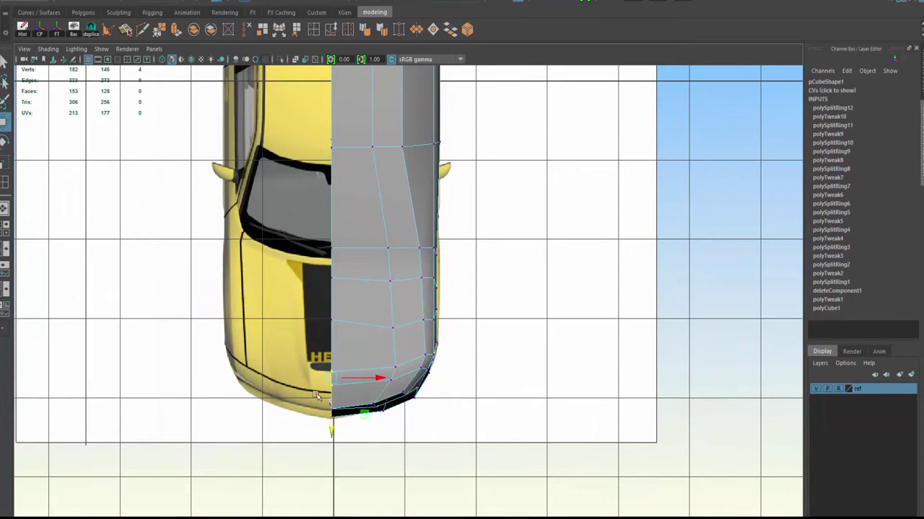
pyautogui.moveTo(316, 395); pyautogui.dragTo(342, 377)
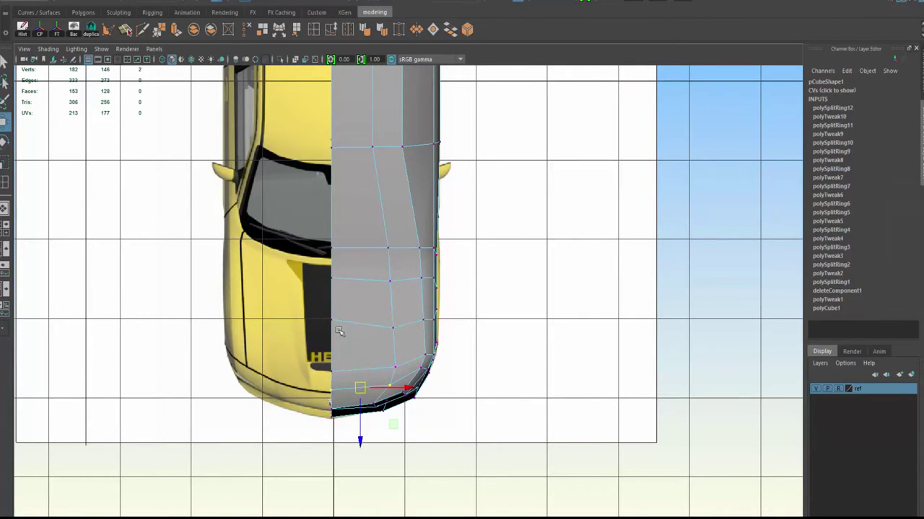
pyautogui.click(446, 310)
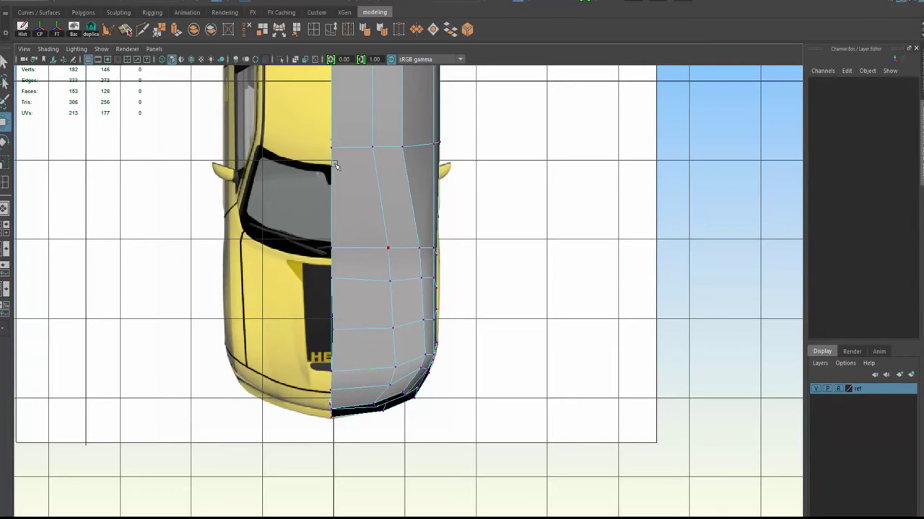
pyautogui.keyDown('alt'); pyautogui.moveTo(325, 133); pyautogui.dragTo(278, 74, button='right'); pyautogui.keyUp('alt')
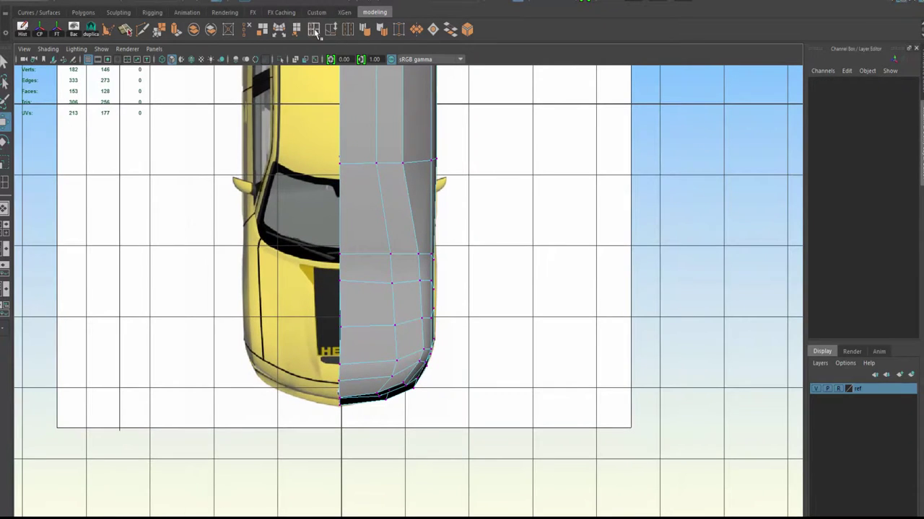
# Step: With X-Ray shading on, insert an edge loop at the windshield base, then turn X-Ray off
pyautogui.click(48, 48)
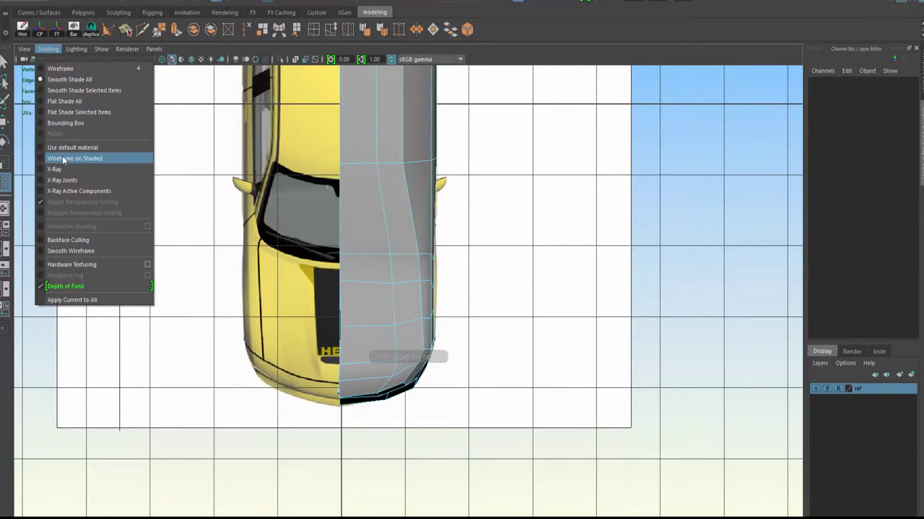
pyautogui.click(54, 169)
pyautogui.scroll(2, 396, 195)
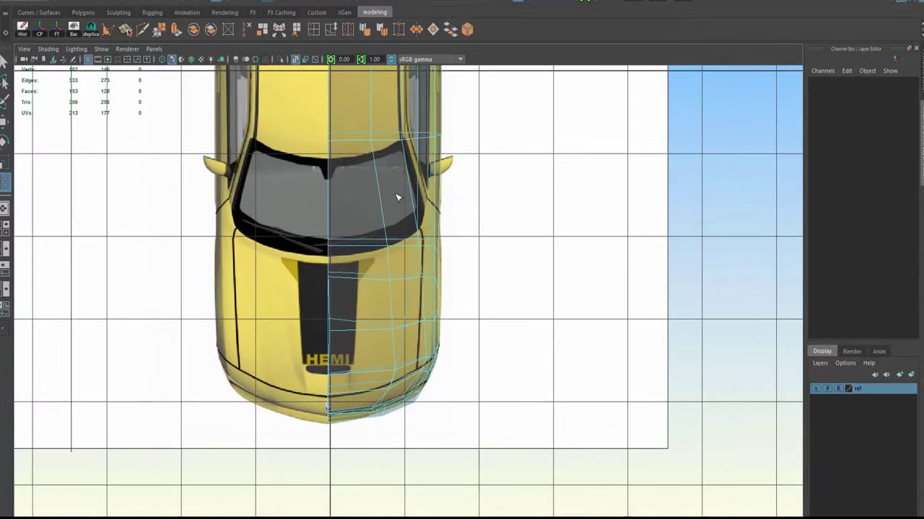
pyautogui.click(334, 170)
pyautogui.press('w')
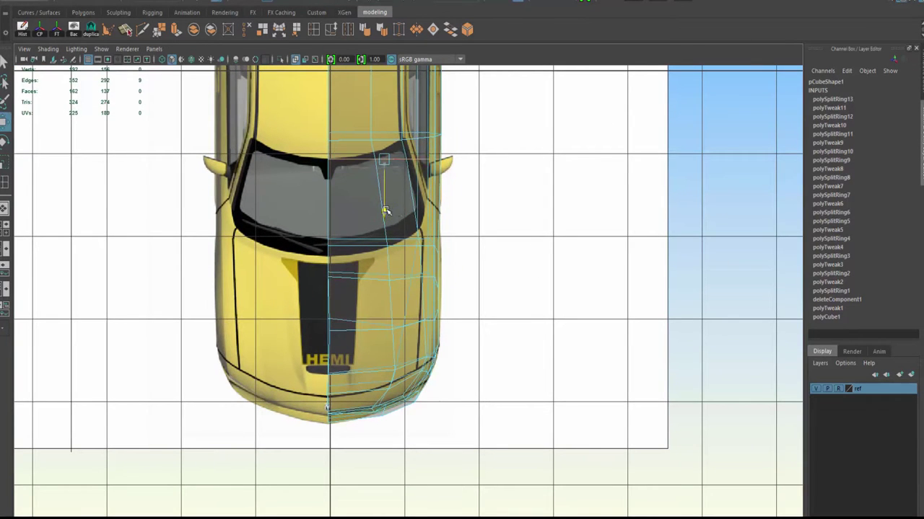
pyautogui.scroll(1, 352, 166)
pyautogui.click(48, 49)
pyautogui.click(54, 169)
# Step: Adjust the windshield loop's vertices to the top outline and view the model in perspective
pyautogui.keyDown('alt'); pyautogui.moveTo(375, 144); pyautogui.dragTo(347, 224, button='middle'); pyautogui.keyUp('alt')
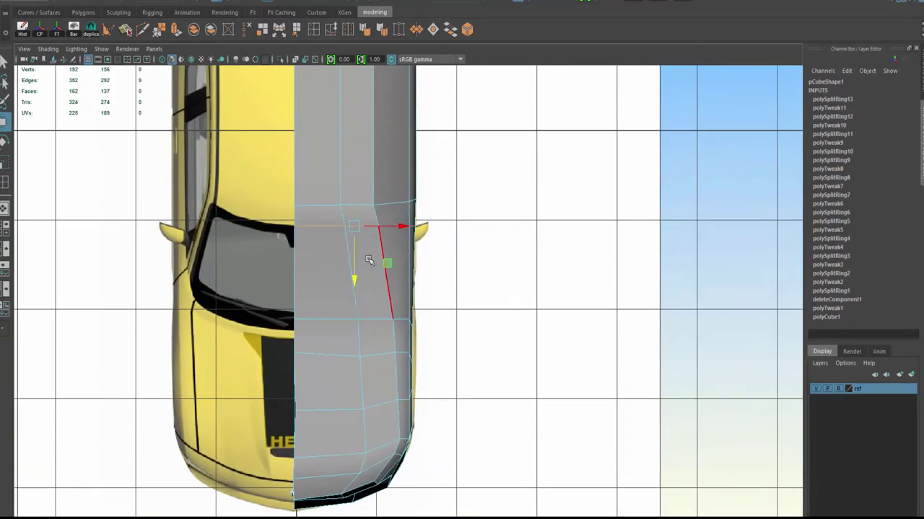
pyautogui.press('F9')
pyautogui.click(345, 224)
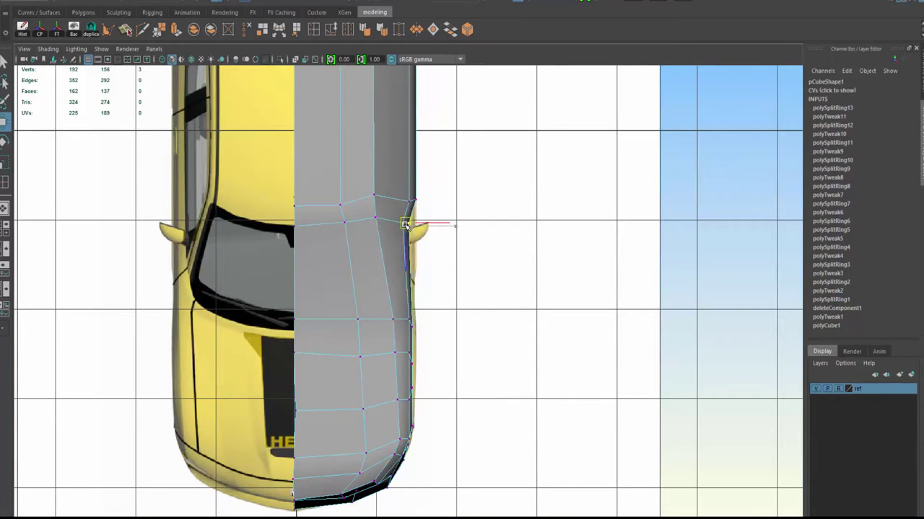
pyautogui.moveTo(432, 251); pyautogui.dragTo(406, 213)
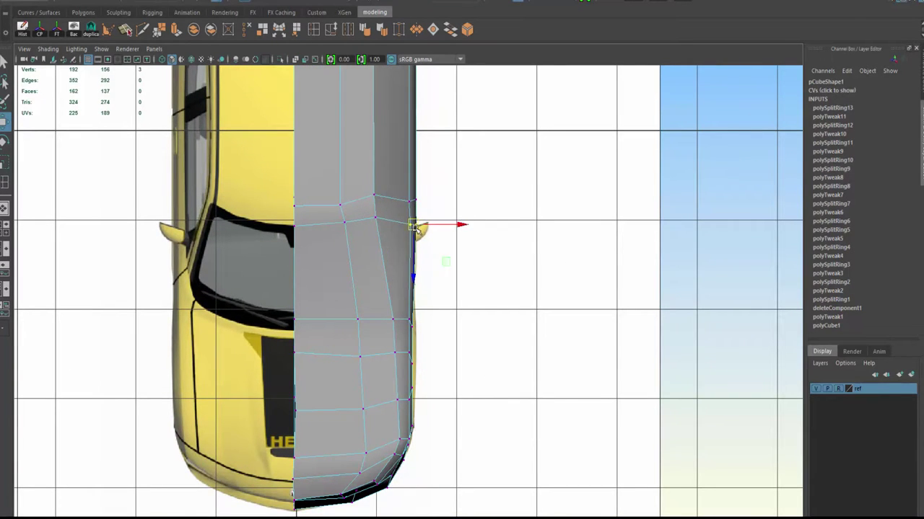
pyautogui.press('space')
pyautogui.press('space')
pyautogui.moveTo(659, 200)
pyautogui.keyDown('alt'); pyautogui.mouseDown()
pyautogui.moveTo(672, 264)
pyautogui.moveTo(618, 257)
pyautogui.moveTo(612, 241)
pyautogui.moveTo(598, 240)
pyautogui.moveTo(666, 247)
pyautogui.moveTo(584, 223)
pyautogui.moveTo(579, 232)
pyautogui.mouseUp(); pyautogui.keyUp('alt')
# Step: Select the faces around the front wheel arch and along the underside
pyautogui.moveTo(336, 226); pyautogui.dragTo(328, 267, button='right')
pyautogui.click(325, 249)
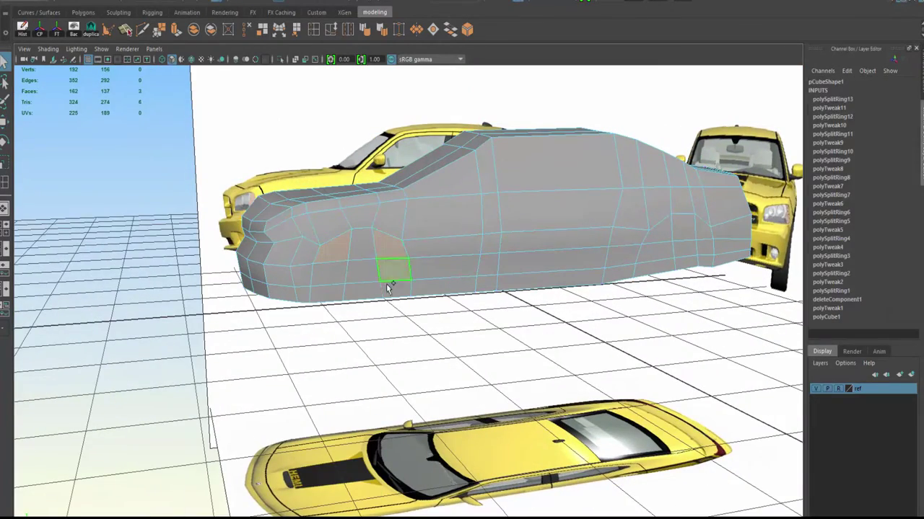
pyautogui.keyDown('alt'); pyautogui.moveTo(603, 223); pyautogui.dragTo(549, 238); pyautogui.keyUp('alt')
pyautogui.moveTo(498, 278)
pyautogui.keyDown('shift'); pyautogui.mouseDown()
pyautogui.moveTo(558, 253)
pyautogui.moveTo(393, 254)
pyautogui.moveTo(351, 238)
pyautogui.mouseUp(); pyautogui.keyUp('shift')
pyautogui.keyDown('shift'); pyautogui.click(546, 269); pyautogui.keyUp('shift')
pyautogui.moveTo(246, 199)
pyautogui.keyDown('shift'); pyautogui.mouseDown()
pyautogui.moveTo(497, 288)
pyautogui.moveTo(505, 278)
pyautogui.moveTo(541, 299)
pyautogui.moveTo(425, 273)
pyautogui.moveTo(440, 252)
pyautogui.moveTo(430, 267)
pyautogui.moveTo(455, 256)
pyautogui.moveTo(447, 238)
pyautogui.mouseUp(); pyautogui.keyUp('shift')
pyautogui.click(210, 59)
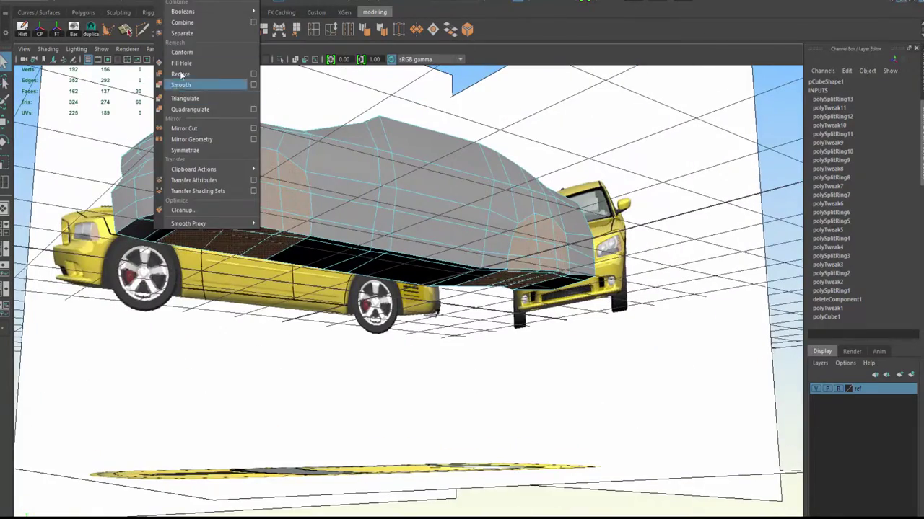
pyautogui.click(212, 70)
pyautogui.moveTo(211, 70)
pyautogui.keyDown('alt'); pyautogui.mouseDown()
pyautogui.moveTo(299, 190)
pyautogui.moveTo(330, 115)
pyautogui.moveTo(315, 41)
pyautogui.mouseUp(); pyautogui.keyUp('alt')
pyautogui.moveTo(216, 181)
pyautogui.keyDown('alt'); pyautogui.mouseDown()
pyautogui.moveTo(289, 169)
pyautogui.moveTo(191, 188)
pyautogui.moveTo(326, 233)
pyautogui.moveTo(427, 208)
pyautogui.moveTo(366, 279)
pyautogui.moveTo(523, 295)
pyautogui.mouseUp(); pyautogui.keyUp('alt')
# Step: Extract the selected faces and move polySurface2 to Translate X -8.094
pyautogui.hotkey('alt', 'x')
pyautogui.hotkey('alt', 'x')
pyautogui.click(262, 29)
pyautogui.click(433, 216)
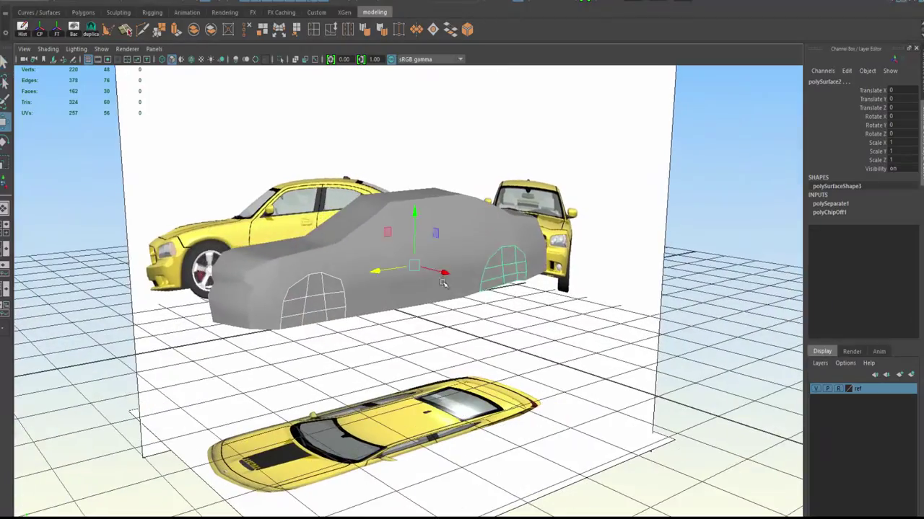
pyautogui.moveTo(433, 216); pyautogui.dragTo(404, 246)
pyautogui.moveTo(266, 161)
pyautogui.keyDown('alt'); pyautogui.mouseDown()
pyautogui.moveTo(601, 309)
pyautogui.moveTo(643, 318)
pyautogui.moveTo(575, 322)
pyautogui.moveTo(565, 312)
pyautogui.moveTo(550, 322)
pyautogui.moveTo(197, 275)
pyautogui.moveTo(375, 303)
pyautogui.moveTo(334, 250)
pyautogui.moveTo(439, 324)
pyautogui.moveTo(411, 292)
pyautogui.moveTo(361, 289)
pyautogui.moveTo(421, 296)
pyautogui.moveTo(422, 229)
pyautogui.mouseUp(); pyautogui.keyUp('alt')
# Step: Select the grey car body and the separated mesh piece, inspecting them around the references
pyautogui.moveTo(422, 229); pyautogui.dragTo(451, 244, button='right')
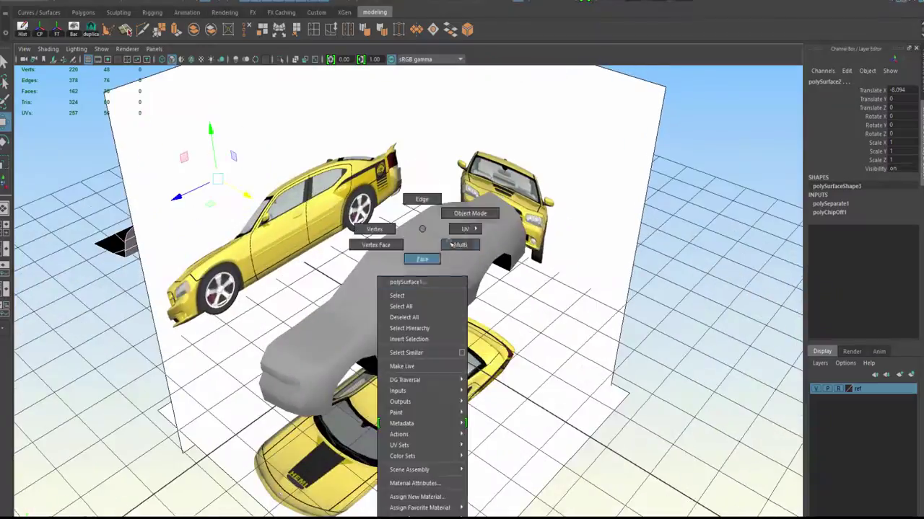
pyautogui.click(451, 213)
pyautogui.keyDown('alt'); pyautogui.moveTo(451, 213); pyautogui.dragTo(625, 322); pyautogui.keyUp('alt')
pyautogui.moveTo(599, 345)
pyautogui.keyDown('alt'); pyautogui.mouseDown()
pyautogui.moveTo(707, 315)
pyautogui.moveTo(666, 332)
pyautogui.moveTo(608, 329)
pyautogui.moveTo(361, 275)
pyautogui.mouseUp(); pyautogui.keyUp('alt')
pyautogui.click(225, 326)
pyautogui.press('w')
pyautogui.keyDown('alt'); pyautogui.moveTo(224, 326); pyautogui.dragTo(426, 347); pyautogui.keyUp('alt')
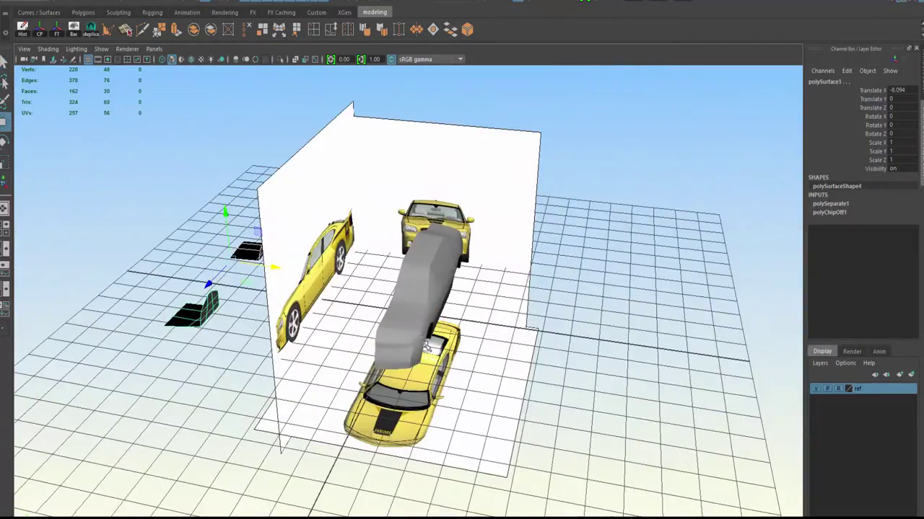
pyautogui.moveTo(535, 361)
pyautogui.keyDown('alt'); pyautogui.mouseDown()
pyautogui.moveTo(532, 344)
pyautogui.moveTo(470, 377)
pyautogui.moveTo(554, 344)
pyautogui.mouseUp(); pyautogui.keyUp('alt')
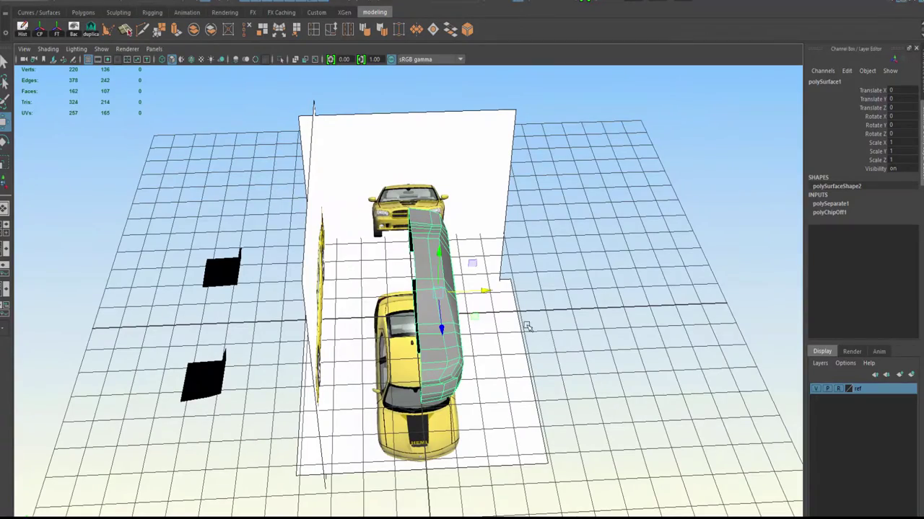
pyautogui.moveTo(527, 326)
pyautogui.keyDown('alt'); pyautogui.mouseDown()
pyautogui.moveTo(461, 327)
pyautogui.moveTo(555, 326)
pyautogui.moveTo(579, 336)
pyautogui.moveTo(314, 225)
pyautogui.moveTo(178, 206)
pyautogui.moveTo(187, 218)
pyautogui.moveTo(462, 295)
pyautogui.moveTo(527, 282)
pyautogui.moveTo(521, 302)
pyautogui.mouseUp(); pyautogui.keyUp('alt')
# Step: Pull body vertices into line with the references, then return to object mode and the four-view layout
pyautogui.press('F9')
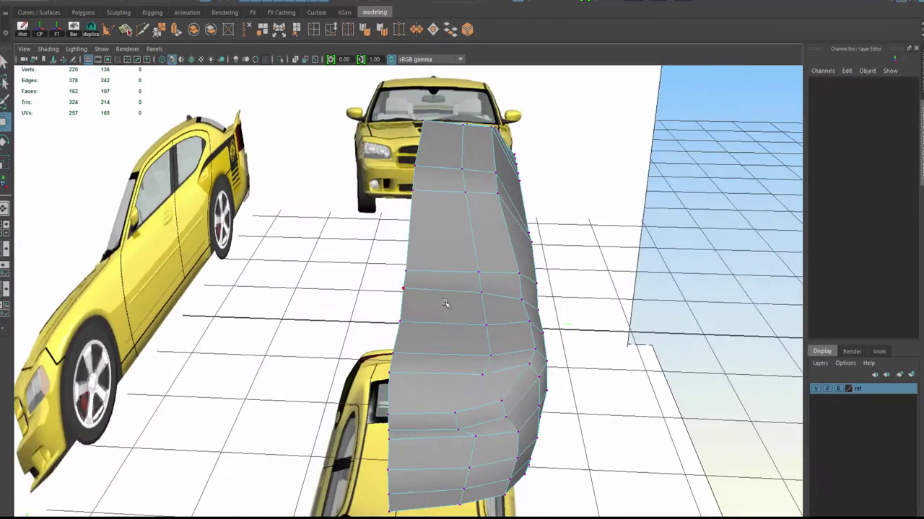
pyautogui.keyDown('alt'); pyautogui.moveTo(604, 276); pyautogui.dragTo(567, 284); pyautogui.keyUp('alt')
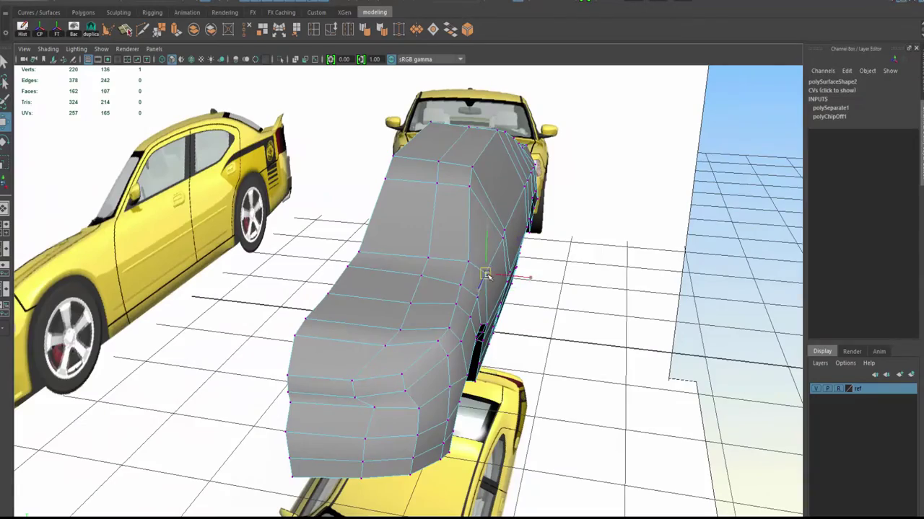
pyautogui.keyDown('alt'); pyautogui.moveTo(635, 267); pyautogui.dragTo(387, 228); pyautogui.keyUp('alt')
pyautogui.moveTo(388, 228); pyautogui.dragTo(429, 219, button='right')
pyautogui.keyDown('alt'); pyautogui.moveTo(430, 219); pyautogui.dragTo(418, 218); pyautogui.keyUp('alt')
pyautogui.press('w')
pyautogui.keyDown('alt'); pyautogui.moveTo(404, 288); pyautogui.dragTo(489, 271); pyautogui.keyUp('alt')
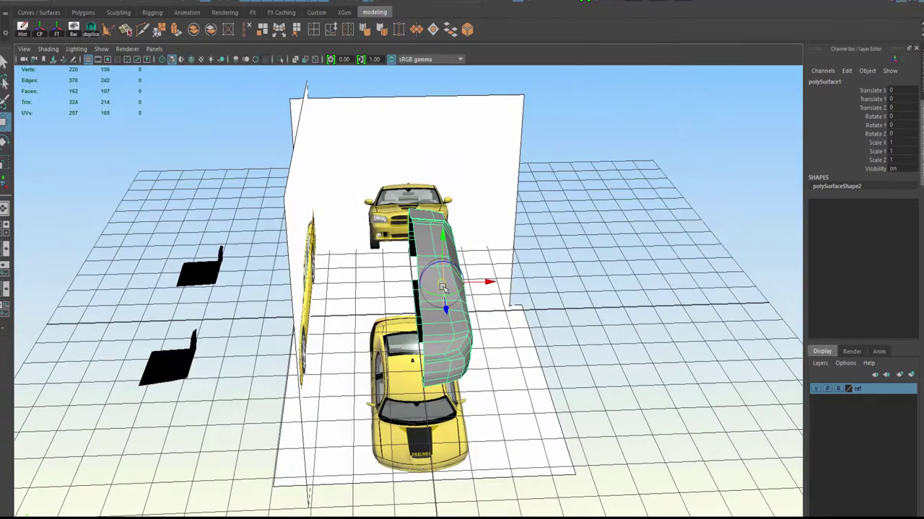
pyautogui.moveTo(593, 341)
pyautogui.keyDown('alt'); pyautogui.mouseDown()
pyautogui.moveTo(449, 273)
pyautogui.moveTo(432, 277)
pyautogui.moveTo(443, 313)
pyautogui.mouseUp(); pyautogui.keyUp('alt')
pyautogui.press('w')
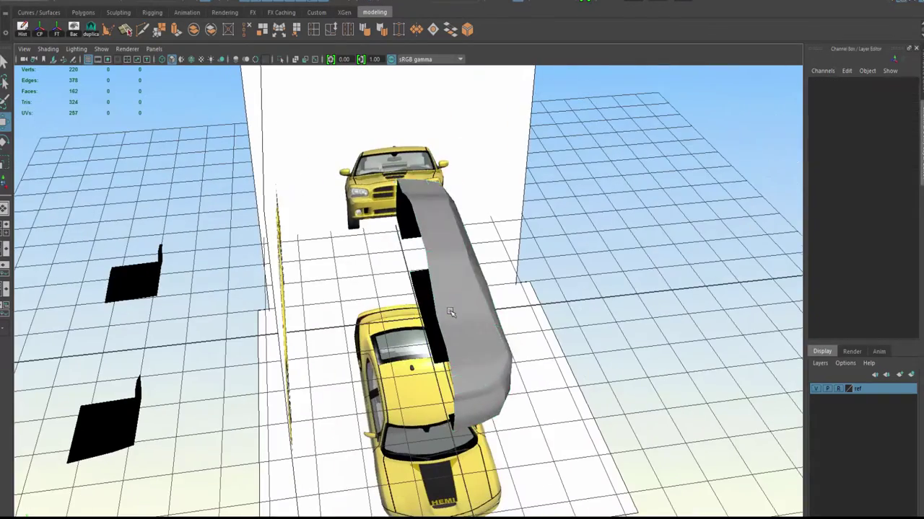
pyautogui.moveTo(475, 125)
pyautogui.keyDown('alt'); pyautogui.mouseDown()
pyautogui.moveTo(556, 269)
pyautogui.moveTo(547, 270)
pyautogui.mouseUp(); pyautogui.keyUp('alt')
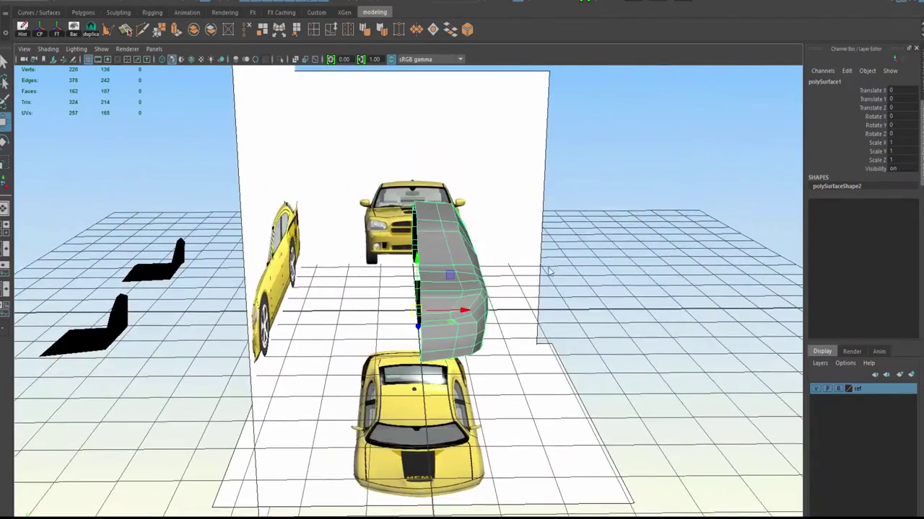
pyautogui.press('space')
pyautogui.press('space')
# Step: Tweak the half body's vertices to the front reference, then mirror a copy with Scale X -1
pyautogui.scroll(-2, 210, 395)
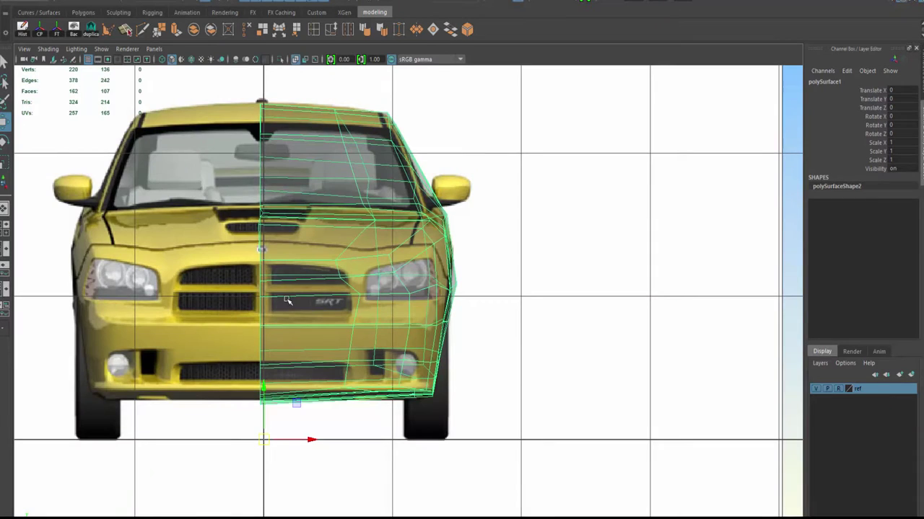
pyautogui.scroll(-2, 287, 301)
pyautogui.scroll(1, 394, 332)
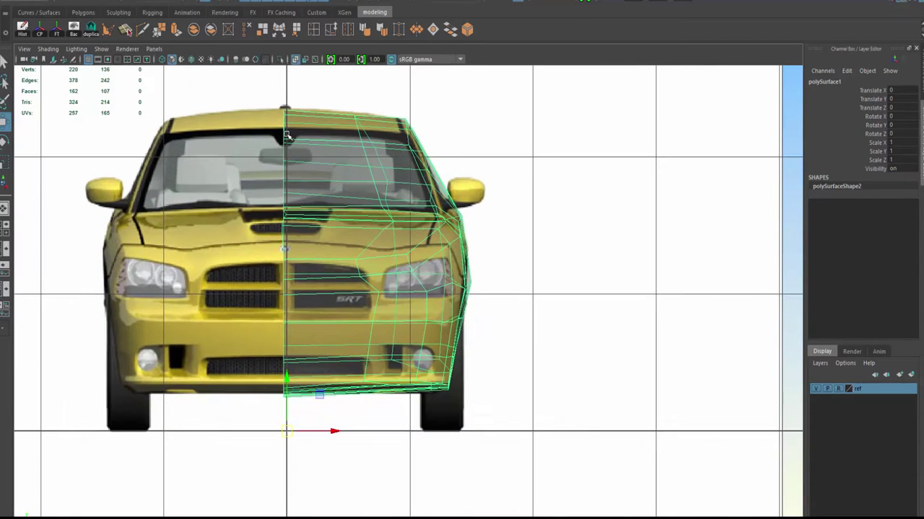
pyautogui.press('F9')
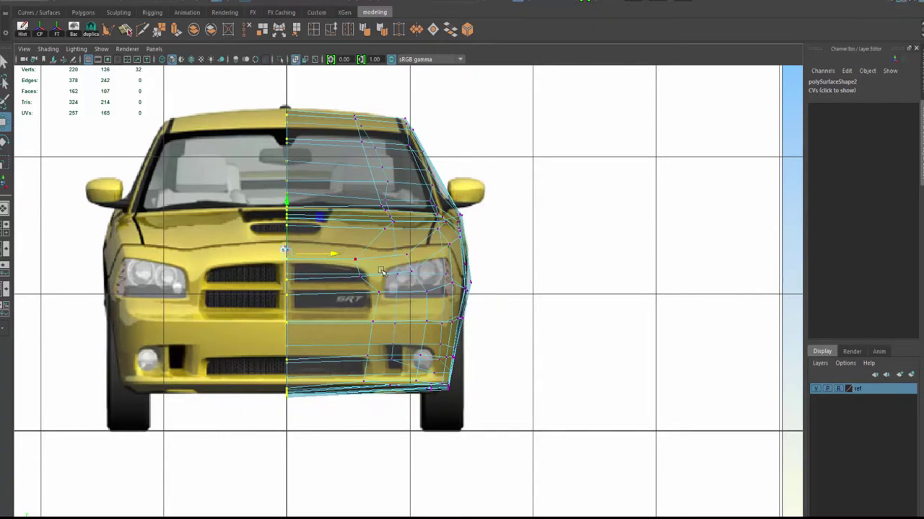
pyautogui.press('F8')
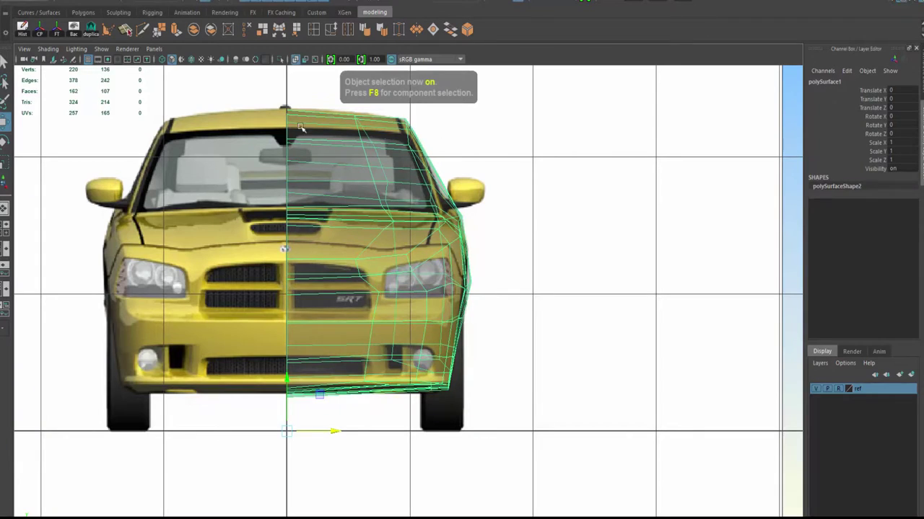
pyautogui.click(95, 34)
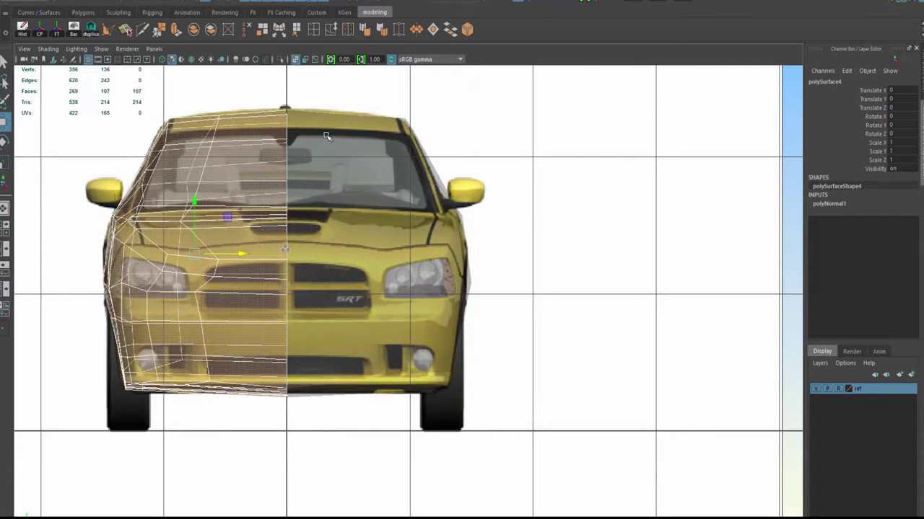
pyautogui.click(7, 1)
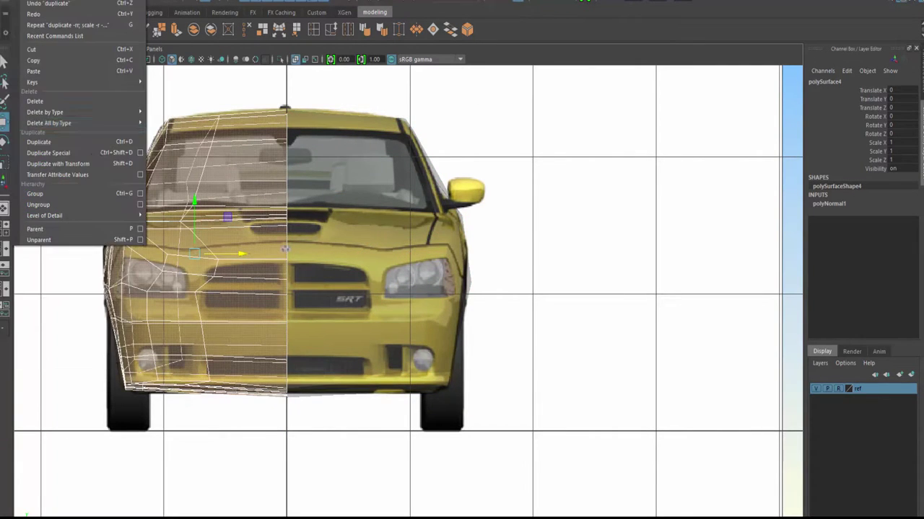
pyautogui.click(140, 153)
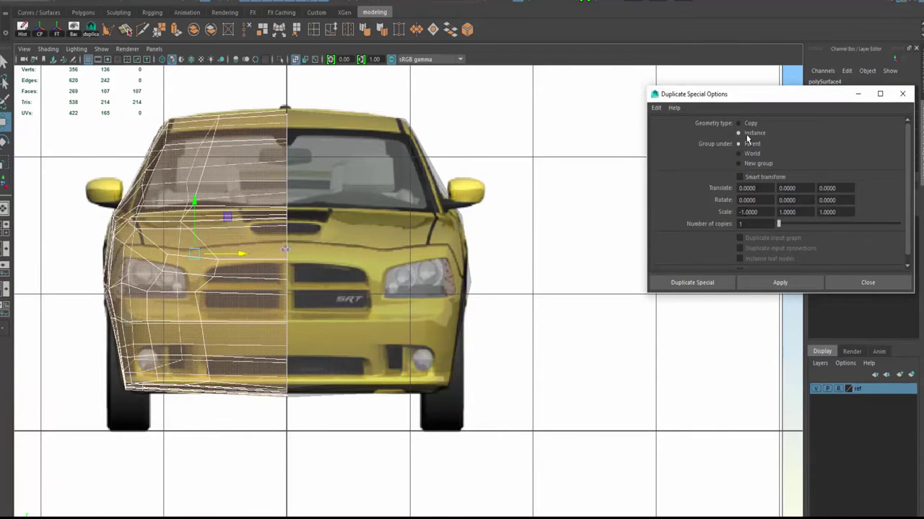
pyautogui.click(902, 93)
pyautogui.press('space')
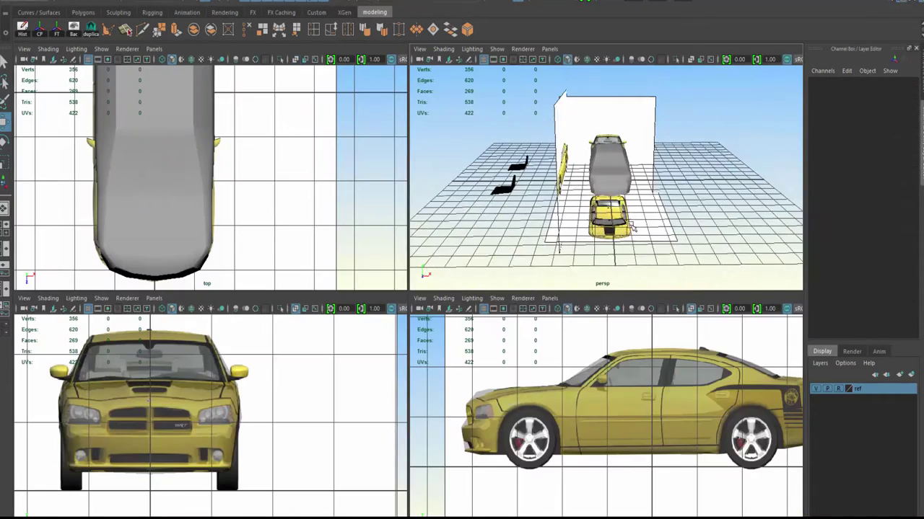
pyautogui.rightClick(574, 177)
pyautogui.click(574, 177)
pyautogui.press('f')
pyautogui.press('space')
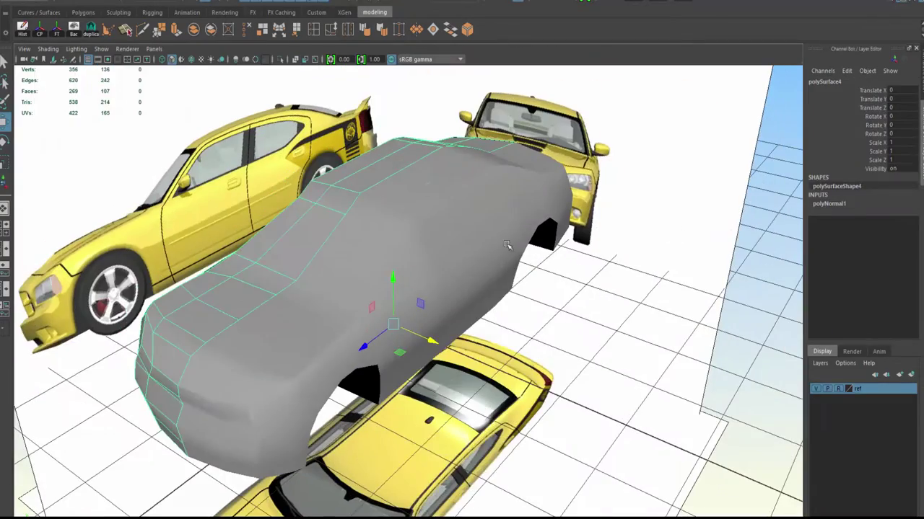
pyautogui.rightClick(450, 231)
pyautogui.moveTo(450, 231)
pyautogui.keyDown('alt'); pyautogui.mouseDown()
pyautogui.moveTo(549, 267)
pyautogui.moveTo(556, 255)
pyautogui.moveTo(412, 226)
pyautogui.mouseUp(); pyautogui.keyUp('alt')
# Step: Mirror the half car body with Edit > Duplicate Special at Scale X -1
pyautogui.moveTo(412, 226); pyautogui.dragTo(442, 232, button='right')
pyautogui.click(441, 232)
pyautogui.click(32, 1)
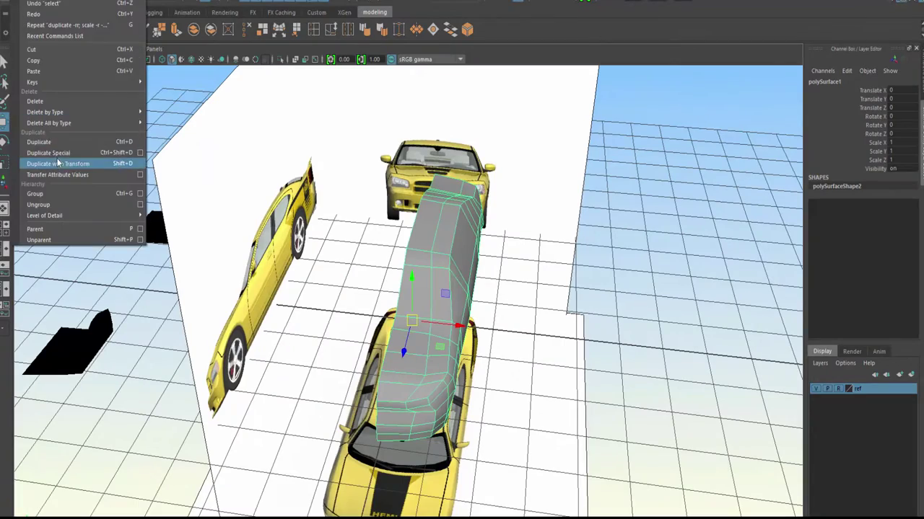
pyautogui.click(58, 153)
pyautogui.click(729, 360)
pyautogui.click(456, 238)
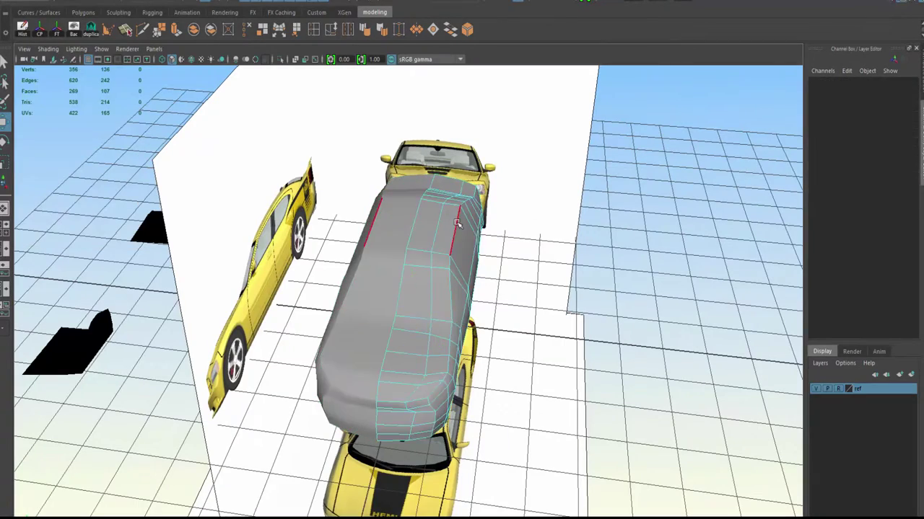
pyautogui.keyDown('alt'); pyautogui.moveTo(456, 238); pyautogui.dragTo(593, 276); pyautogui.keyUp('alt')
# Step: Return to whole-object selection and select the mirrored half from a low side view
pyautogui.scroll(5, 593, 276)
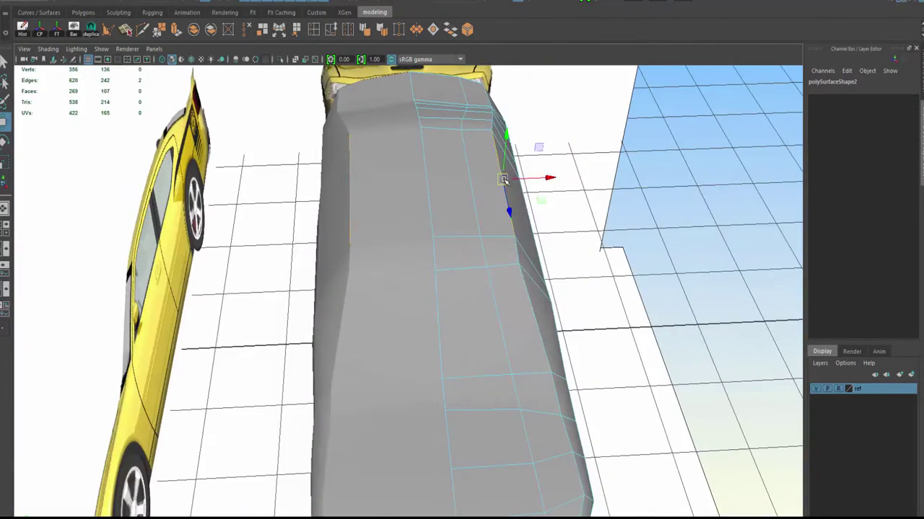
pyautogui.moveTo(637, 233)
pyautogui.keyDown('alt'); pyautogui.mouseDown()
pyautogui.moveTo(473, 188)
pyautogui.moveTo(488, 229)
pyautogui.mouseUp(); pyautogui.keyUp('alt')
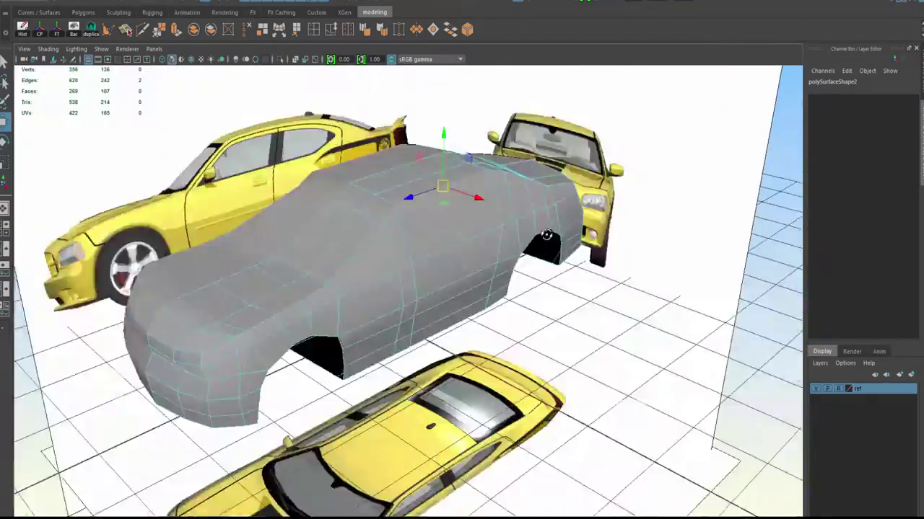
pyautogui.rightClick(488, 229)
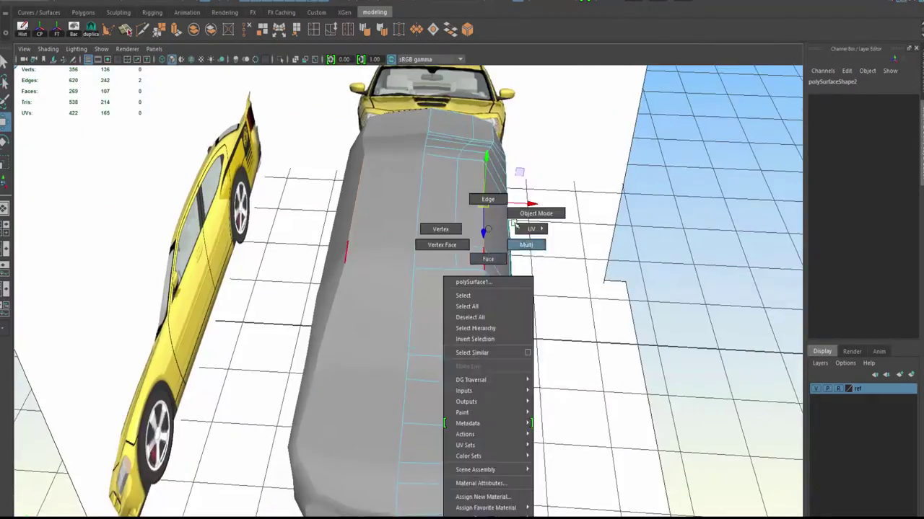
pyautogui.click(535, 213)
pyautogui.keyDown('alt'); pyautogui.moveTo(535, 213); pyautogui.dragTo(362, 280); pyautogui.keyUp('alt')
pyautogui.click(404, 200)
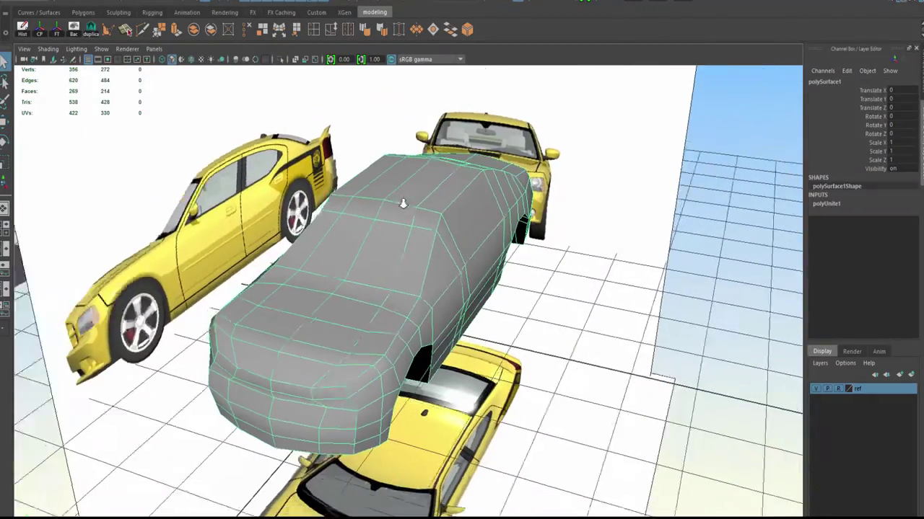
pyautogui.moveTo(404, 199)
pyautogui.keyDown('alt'); pyautogui.mouseDown()
pyautogui.moveTo(524, 251)
pyautogui.moveTo(484, 229)
pyautogui.moveTo(385, 231)
pyautogui.moveTo(303, 216)
pyautogui.mouseUp(); pyautogui.keyUp('alt')
pyautogui.click(386, 230)
# Step: Save the scene under a new name, accepting the Student Version warning
pyautogui.click(14, 3)
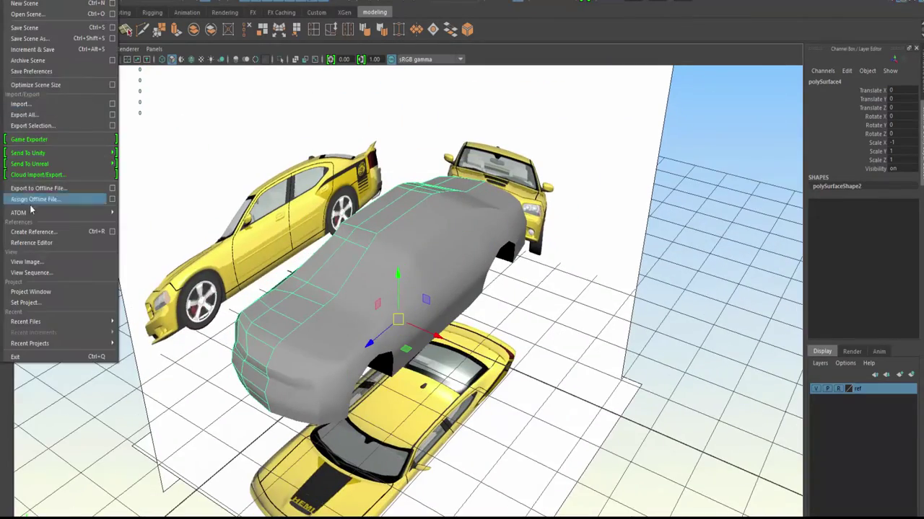
pyautogui.click(25, 39)
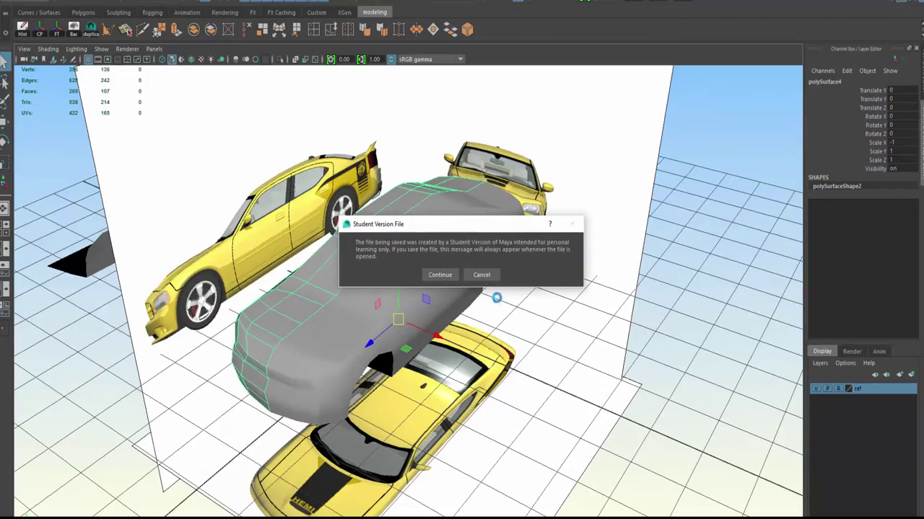
pyautogui.click(431, 275)
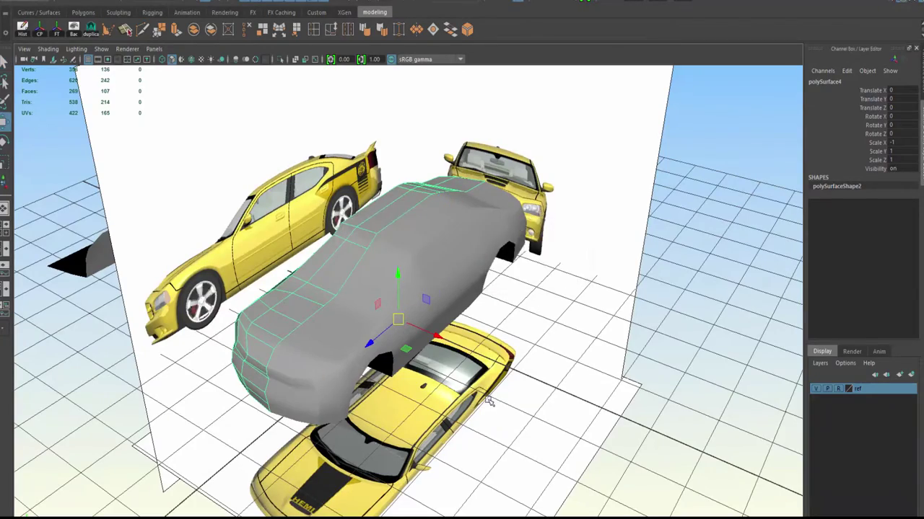
pyautogui.moveTo(433, 274)
pyautogui.keyDown('alt'); pyautogui.mouseDown()
pyautogui.moveTo(407, 288)
pyautogui.moveTo(412, 268)
pyautogui.moveTo(456, 263)
pyautogui.moveTo(645, 303)
pyautogui.mouseUp(); pyautogui.keyUp('alt')
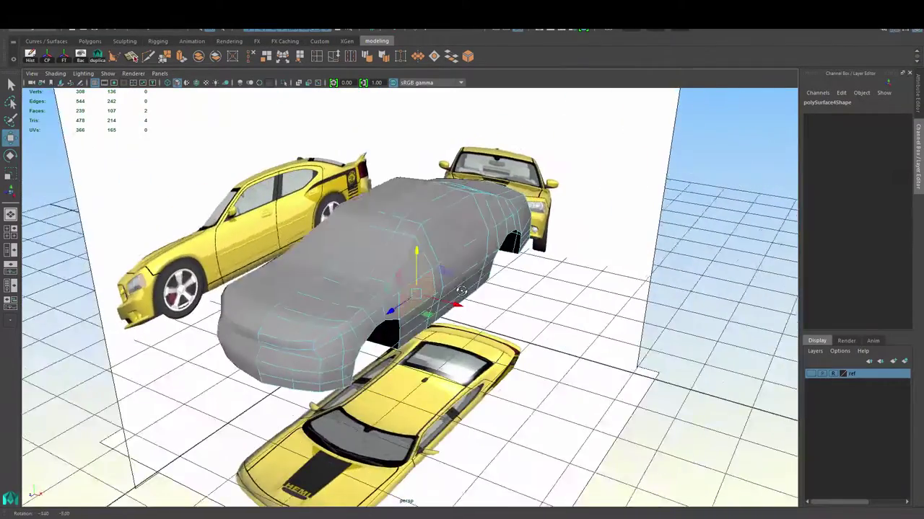
# Step: Combine the two body halves into polySurface6 and merge the seam vertices down to 276
pyautogui.rightClick(412, 248)
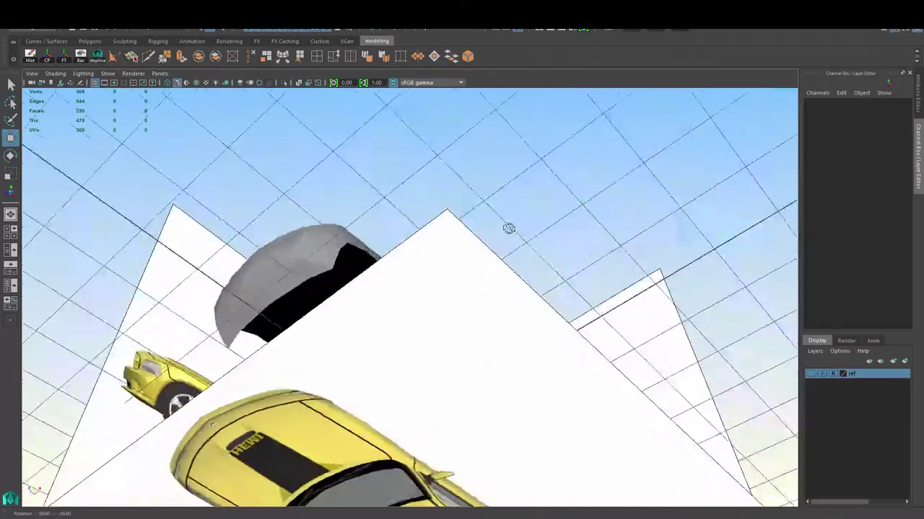
pyautogui.click(443, 330)
pyautogui.moveTo(443, 329)
pyautogui.keyDown('alt'); pyautogui.mouseDown()
pyautogui.moveTo(484, 339)
pyautogui.moveTo(436, 379)
pyautogui.moveTo(469, 304)
pyautogui.moveTo(318, 186)
pyautogui.mouseUp(); pyautogui.keyUp('alt')
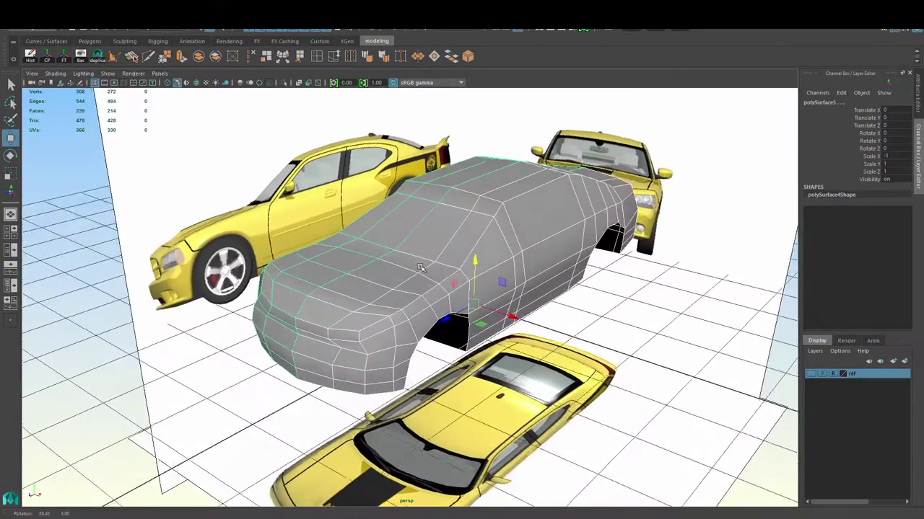
pyautogui.click(199, 56)
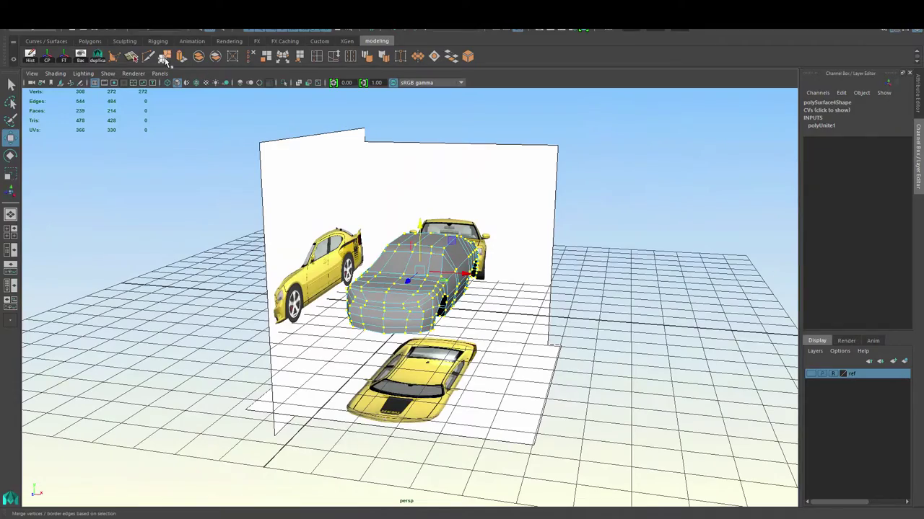
pyautogui.click(200, 83)
pyautogui.moveTo(381, 245); pyautogui.dragTo(382, 202, button='right')
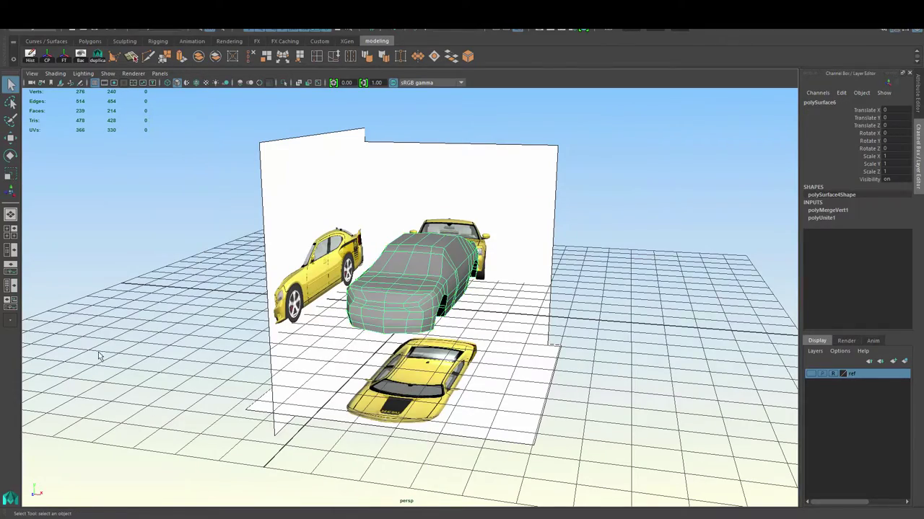
# Step: Orbit around the merged body and frame it to inspect the open wheel arches
pyautogui.moveTo(13, 250)
pyautogui.keyDown('alt'); pyautogui.mouseDown()
pyautogui.moveTo(515, 354)
pyautogui.moveTo(474, 230)
pyautogui.mouseUp(); pyautogui.keyUp('alt')
pyautogui.moveTo(474, 230); pyautogui.dragTo(474, 206, button='right')
pyautogui.moveTo(474, 206)
pyautogui.keyDown('alt'); pyautogui.mouseDown()
pyautogui.moveTo(457, 317)
pyautogui.moveTo(592, 345)
pyautogui.moveTo(579, 351)
pyautogui.moveTo(466, 266)
pyautogui.moveTo(480, 287)
pyautogui.mouseUp(); pyautogui.keyUp('alt')
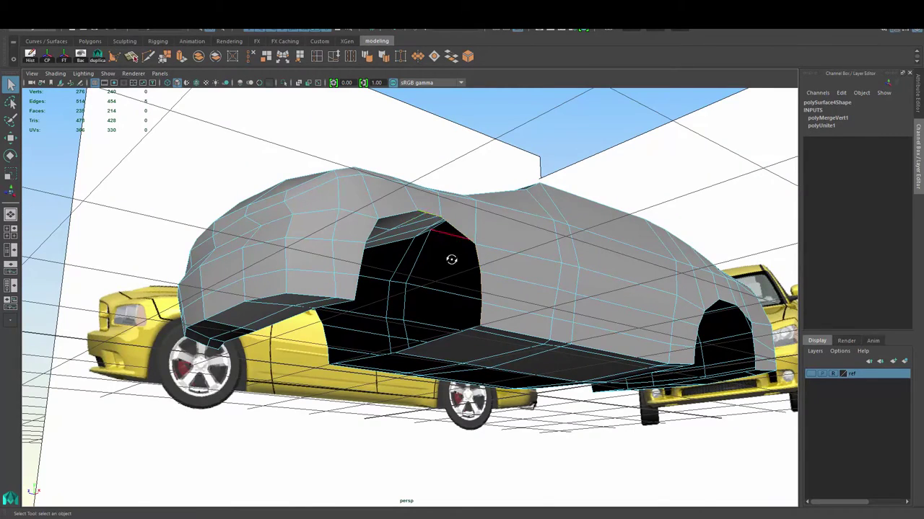
pyautogui.keyDown('alt'); pyautogui.moveTo(451, 260); pyautogui.dragTo(329, 205); pyautogui.keyUp('alt')
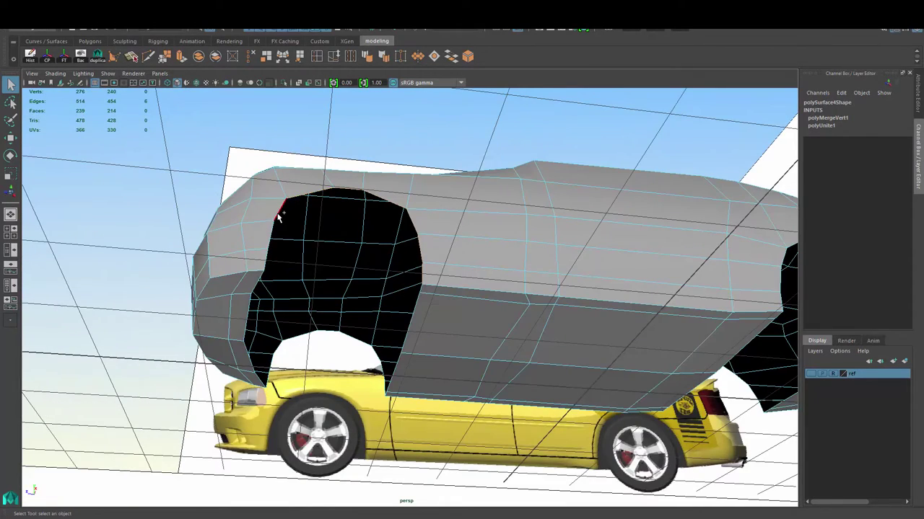
pyautogui.moveTo(266, 250)
pyautogui.keyDown('alt'); pyautogui.mouseDown()
pyautogui.moveTo(447, 350)
pyautogui.moveTo(520, 351)
pyautogui.moveTo(621, 333)
pyautogui.moveTo(383, 268)
pyautogui.moveTo(464, 295)
pyautogui.moveTo(378, 267)
pyautogui.moveTo(323, 308)
pyautogui.mouseUp(); pyautogui.keyUp('alt')
pyautogui.press('f')
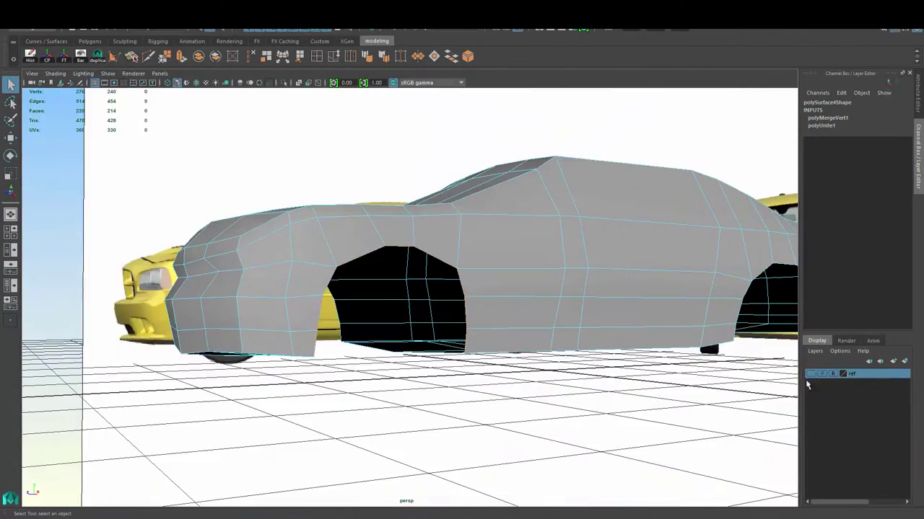
pyautogui.scroll(5, 397, 346)
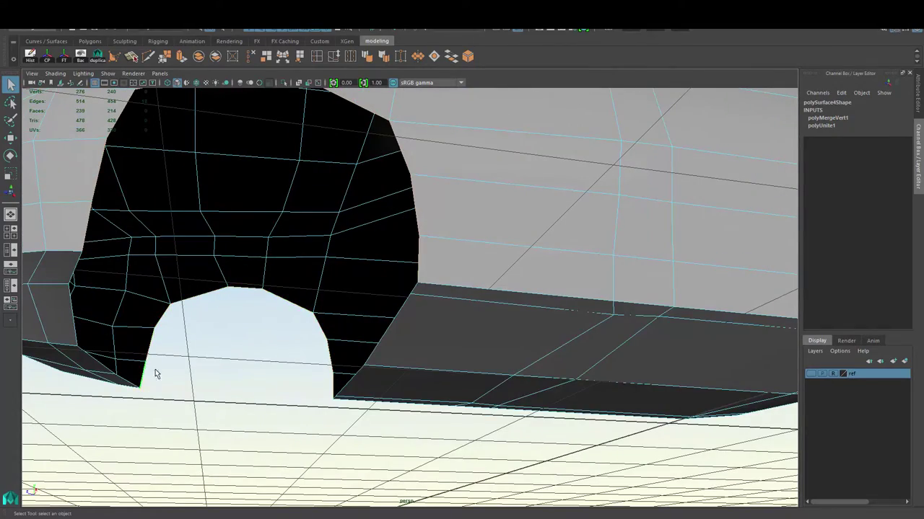
pyautogui.moveTo(155, 374)
pyautogui.keyDown('alt'); pyautogui.mouseDown()
pyautogui.moveTo(254, 332)
pyautogui.moveTo(241, 334)
pyautogui.moveTo(255, 309)
pyautogui.moveTo(243, 296)
pyautogui.moveTo(416, 324)
pyautogui.moveTo(346, 313)
pyautogui.moveTo(272, 328)
pyautogui.moveTo(324, 313)
pyautogui.moveTo(412, 322)
pyautogui.moveTo(394, 296)
pyautogui.mouseUp(); pyautogui.keyUp('alt')
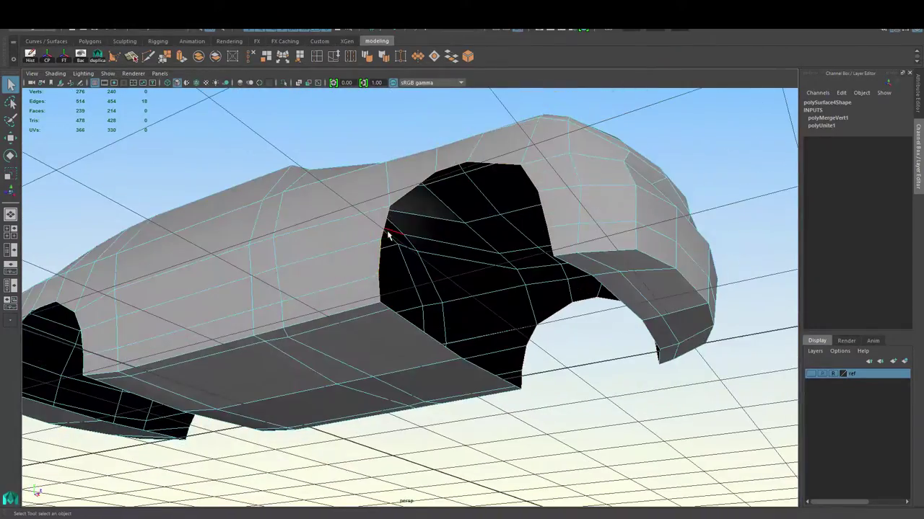
pyautogui.moveTo(388, 236)
pyautogui.keyDown('alt'); pyautogui.mouseDown()
pyautogui.moveTo(491, 351)
pyautogui.moveTo(354, 296)
pyautogui.mouseUp(); pyautogui.keyUp('alt')
pyautogui.moveTo(387, 264)
pyautogui.keyDown('alt'); pyautogui.mouseDown()
pyautogui.moveTo(602, 355)
pyautogui.moveTo(462, 231)
pyautogui.moveTo(582, 225)
pyautogui.moveTo(649, 344)
pyautogui.moveTo(643, 351)
pyautogui.mouseUp(); pyautogui.keyUp('alt')
pyautogui.moveTo(519, 311)
pyautogui.keyDown('alt'); pyautogui.mouseDown()
pyautogui.moveTo(498, 299)
pyautogui.moveTo(433, 309)
pyautogui.moveTo(375, 274)
pyautogui.mouseUp(); pyautogui.keyUp('alt')
# Step: Bridge the open gap in the car body, redoing it with 3 divisions
pyautogui.click(199, 17)
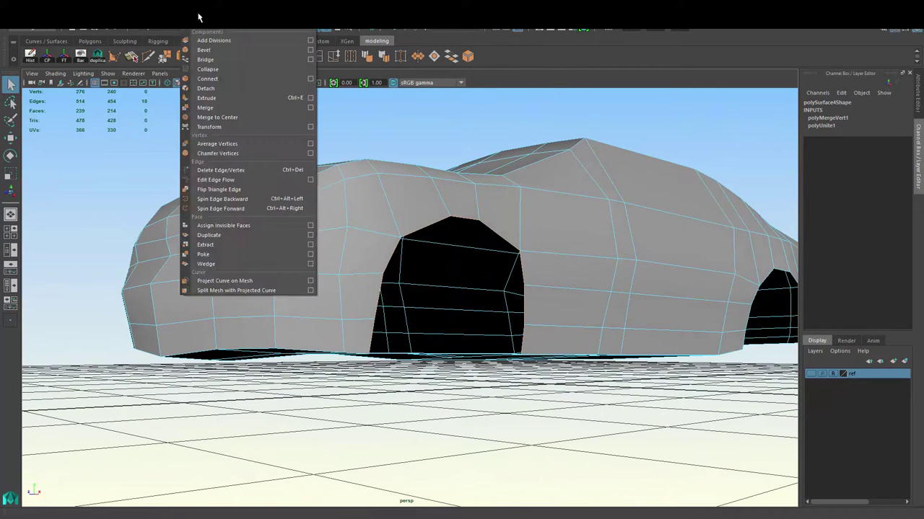
pyautogui.click(310, 60)
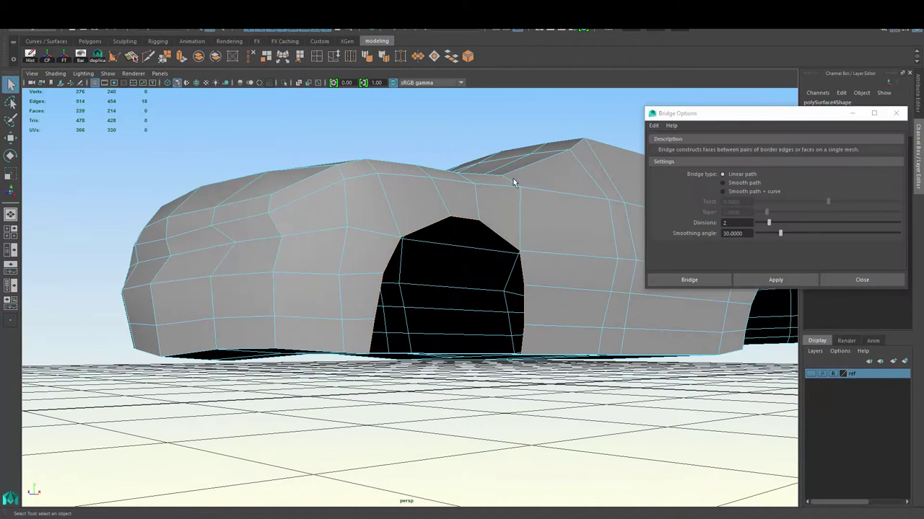
pyautogui.moveTo(762, 118); pyautogui.dragTo(667, 97)
pyautogui.moveTo(461, 238)
pyautogui.keyDown('alt'); pyautogui.mouseDown()
pyautogui.moveTo(274, 204)
pyautogui.moveTo(241, 239)
pyautogui.moveTo(429, 152)
pyautogui.moveTo(414, 153)
pyautogui.moveTo(433, 166)
pyautogui.mouseUp(); pyautogui.keyUp('alt')
pyautogui.click(668, 260)
pyautogui.moveTo(433, 238)
pyautogui.keyDown('alt'); pyautogui.mouseDown()
pyautogui.moveTo(329, 250)
pyautogui.moveTo(377, 229)
pyautogui.moveTo(371, 169)
pyautogui.moveTo(331, 257)
pyautogui.moveTo(299, 260)
pyautogui.moveTo(350, 212)
pyautogui.moveTo(363, 166)
pyautogui.moveTo(392, 179)
pyautogui.moveTo(280, 165)
pyautogui.moveTo(400, 243)
pyautogui.moveTo(339, 216)
pyautogui.moveTo(360, 206)
pyautogui.mouseUp(); pyautogui.keyUp('alt')
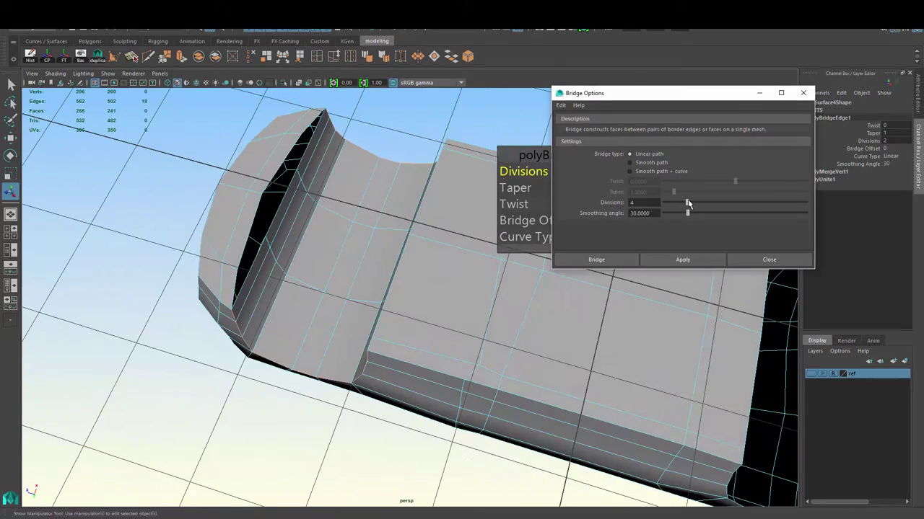
pyautogui.hotkey('ctrl', 'z')
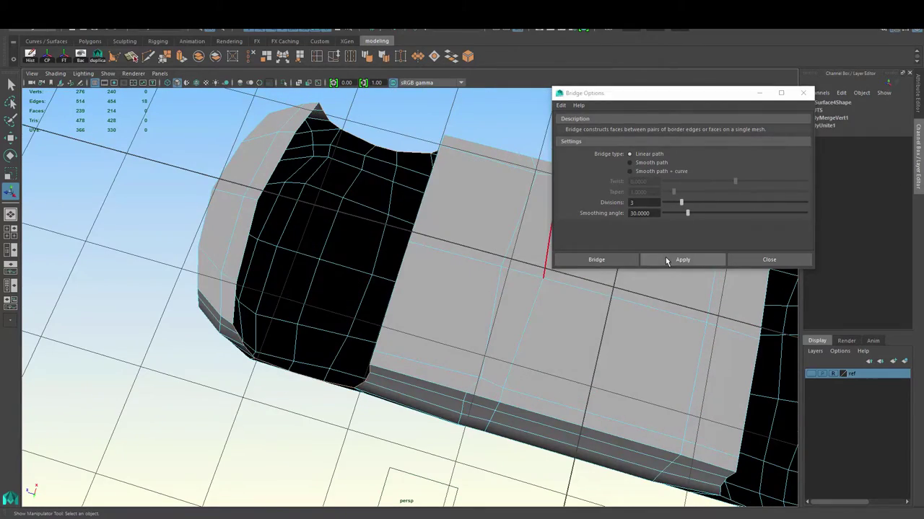
pyautogui.click(665, 257)
pyautogui.moveTo(312, 289)
pyautogui.keyDown('alt'); pyautogui.mouseDown()
pyautogui.moveTo(359, 270)
pyautogui.moveTo(277, 202)
pyautogui.moveTo(404, 258)
pyautogui.moveTo(325, 149)
pyautogui.moveTo(367, 198)
pyautogui.moveTo(382, 234)
pyautogui.mouseUp(); pyautogui.keyUp('alt')
# Step: Switch to vertex mode and set the Move tool's symmetry to Object X
pyautogui.rightClick(340, 170)
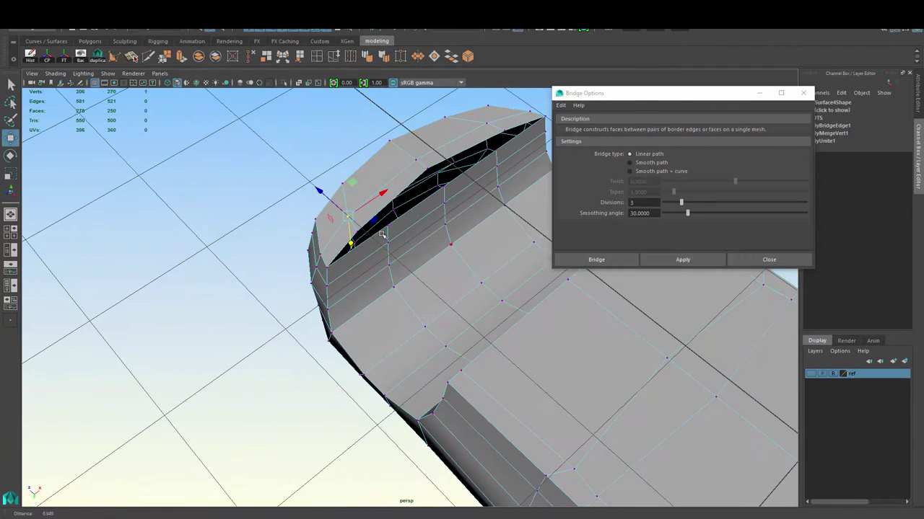
pyautogui.doubleClick(8, 137)
pyautogui.click(118, 298)
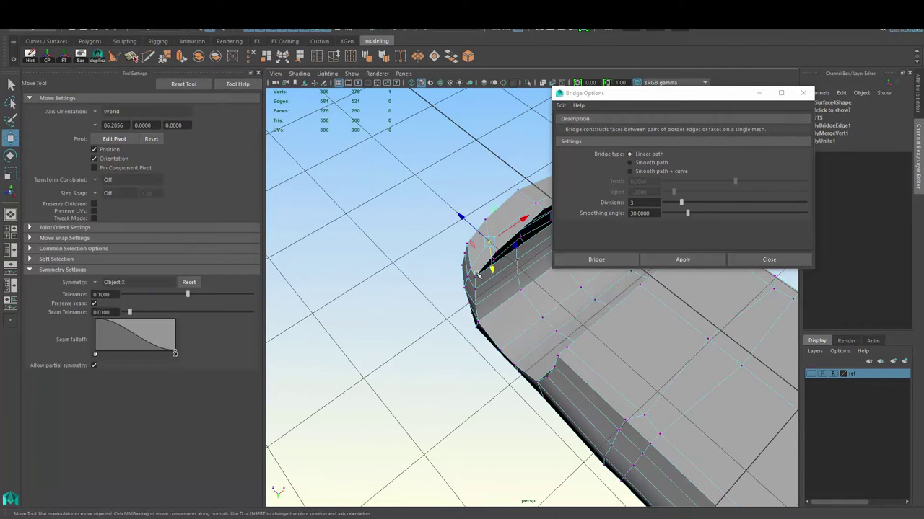
# Step: Adjust the bridged seam vertices and merge two of them, leaving 304 vertices
pyautogui.keyDown('alt'); pyautogui.moveTo(489, 267); pyautogui.dragTo(336, 268); pyautogui.keyUp('alt')
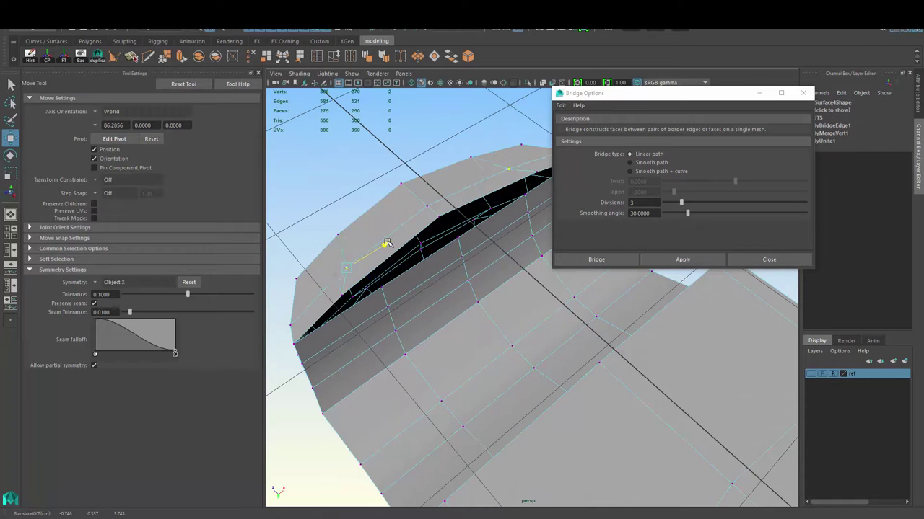
pyautogui.moveTo(344, 297)
pyautogui.keyDown('alt'); pyautogui.mouseDown()
pyautogui.moveTo(396, 254)
pyautogui.moveTo(350, 251)
pyautogui.moveTo(359, 232)
pyautogui.moveTo(497, 266)
pyautogui.moveTo(343, 238)
pyautogui.moveTo(413, 259)
pyautogui.mouseUp(); pyautogui.keyUp('alt')
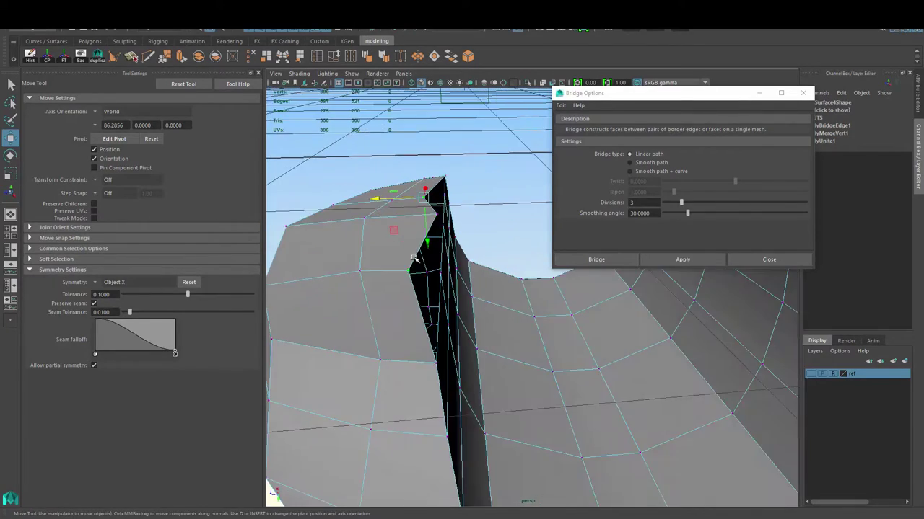
pyautogui.moveTo(438, 214)
pyautogui.keyDown('alt'); pyautogui.mouseDown()
pyautogui.moveTo(450, 231)
pyautogui.moveTo(434, 293)
pyautogui.mouseUp(); pyautogui.keyUp('alt')
pyautogui.click(418, 200)
pyautogui.keyDown('alt'); pyautogui.moveTo(422, 206); pyautogui.dragTo(463, 235); pyautogui.keyUp('alt')
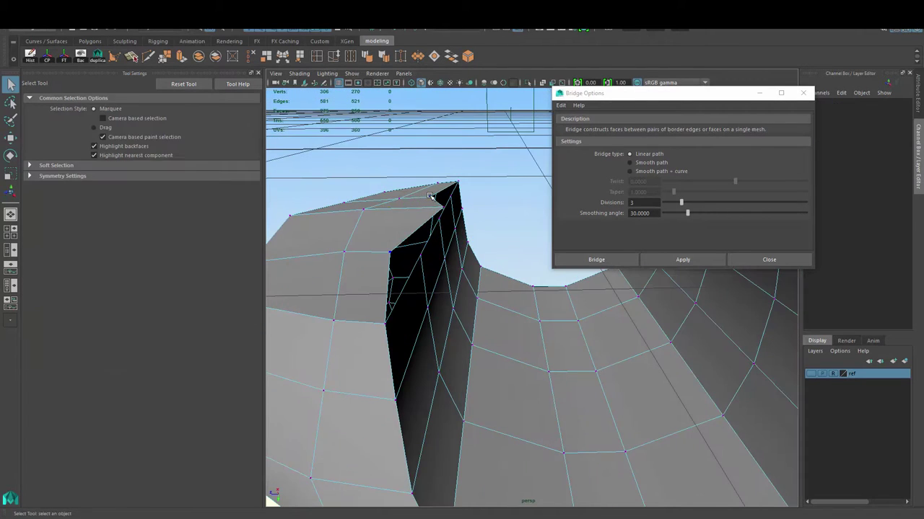
pyautogui.moveTo(391, 202)
pyautogui.keyDown('alt'); pyautogui.mouseDown()
pyautogui.moveTo(477, 214)
pyautogui.moveTo(404, 253)
pyautogui.moveTo(431, 355)
pyautogui.moveTo(423, 232)
pyautogui.mouseUp(); pyautogui.keyUp('alt')
pyautogui.moveTo(423, 232); pyautogui.dragTo(366, 276, button='right')
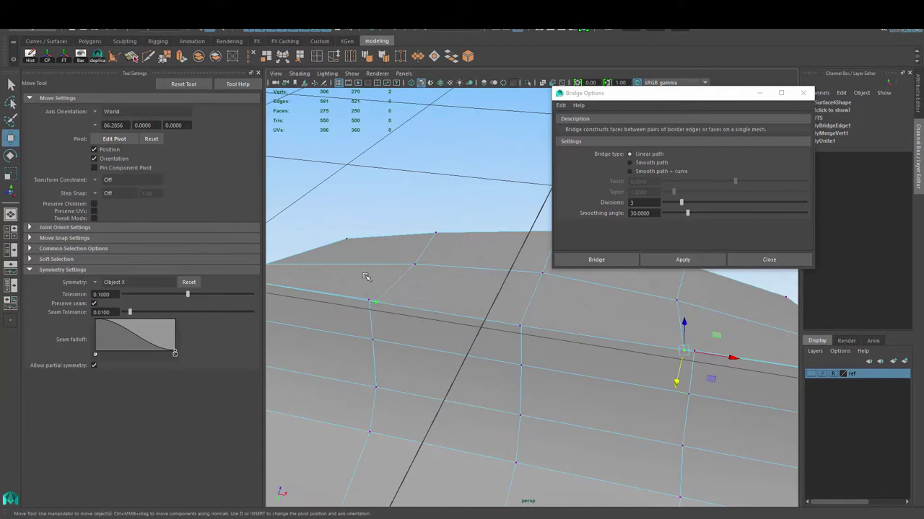
pyautogui.click(163, 58)
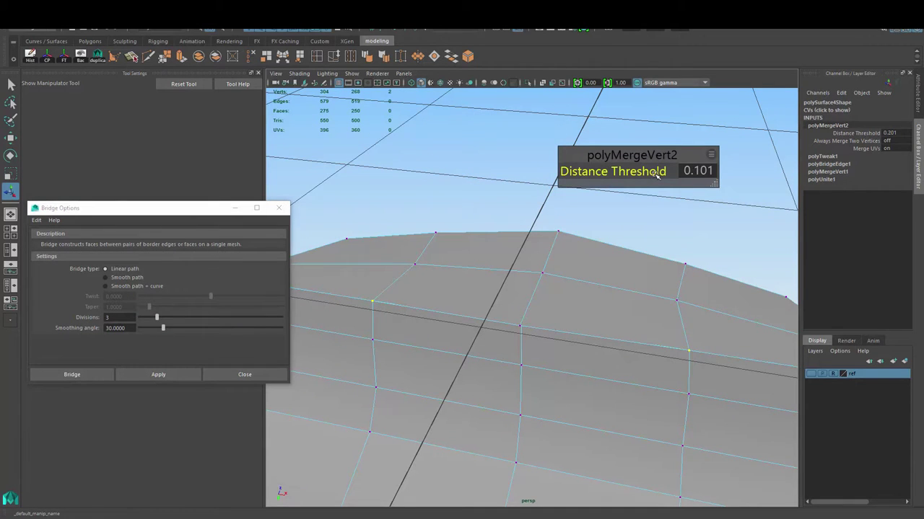
# Step: Merge another seam vertex pair at a 0.801 distance threshold, leaving 303 vertices
pyautogui.keyDown('alt'); pyautogui.moveTo(603, 246); pyautogui.dragTo(485, 306); pyautogui.keyUp('alt')
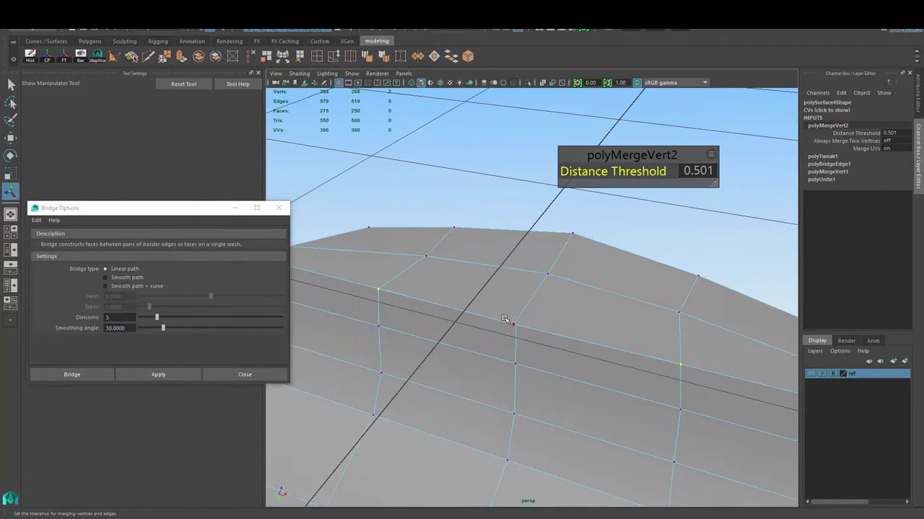
pyautogui.click(164, 56)
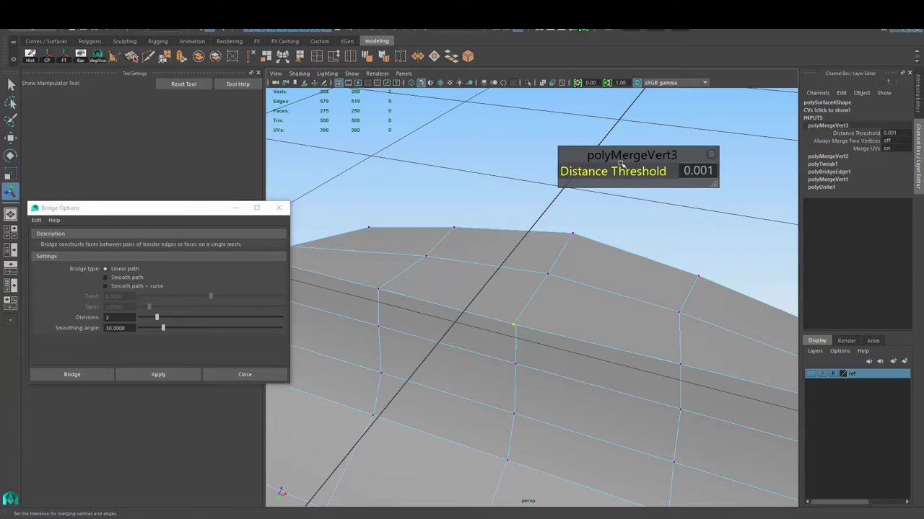
pyautogui.moveTo(556, 309)
pyautogui.keyDown('alt'); pyautogui.mouseDown()
pyautogui.moveTo(642, 260)
pyautogui.moveTo(519, 262)
pyautogui.moveTo(360, 209)
pyautogui.mouseUp(); pyautogui.keyUp('alt')
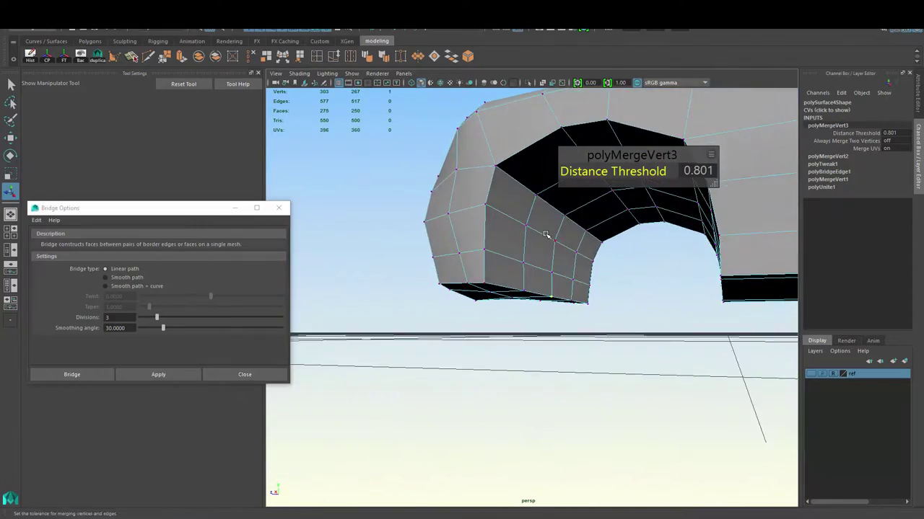
# Step: Nudge a vertex, expand Symmetry Settings, and select the 18 border edges of the wheel-arch opening
pyautogui.press('w')
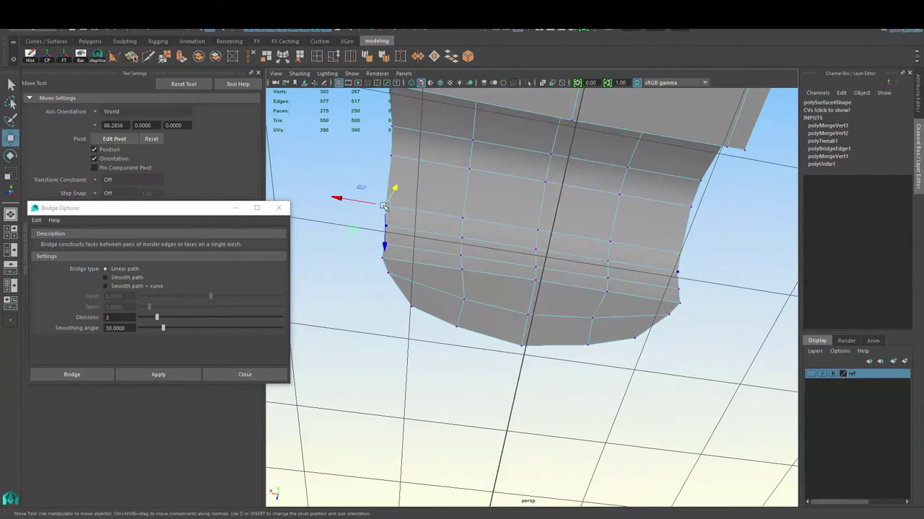
pyautogui.moveTo(340, 200)
pyautogui.keyDown('alt'); pyautogui.mouseDown()
pyautogui.moveTo(419, 138)
pyautogui.moveTo(718, 287)
pyautogui.moveTo(431, 266)
pyautogui.moveTo(583, 268)
pyautogui.moveTo(567, 306)
pyautogui.mouseUp(); pyautogui.keyUp('alt')
pyautogui.press('q')
pyautogui.moveTo(478, 239)
pyautogui.keyDown('alt'); pyautogui.mouseDown()
pyautogui.moveTo(508, 298)
pyautogui.moveTo(433, 274)
pyautogui.mouseUp(); pyautogui.keyUp('alt')
pyautogui.moveTo(104, 211); pyautogui.dragTo(246, 359)
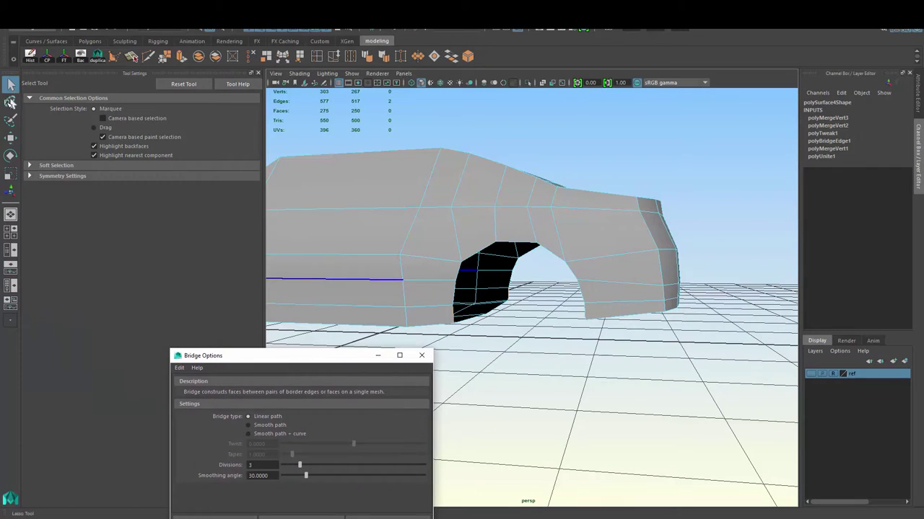
pyautogui.click(30, 175)
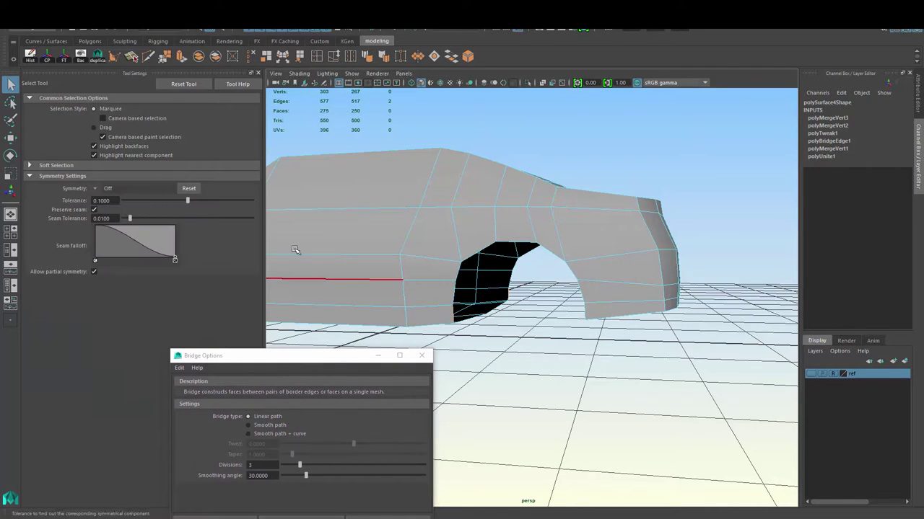
pyautogui.moveTo(295, 252)
pyautogui.keyDown('alt'); pyautogui.mouseDown()
pyautogui.moveTo(458, 300)
pyautogui.moveTo(445, 320)
pyautogui.mouseUp(); pyautogui.keyUp('alt')
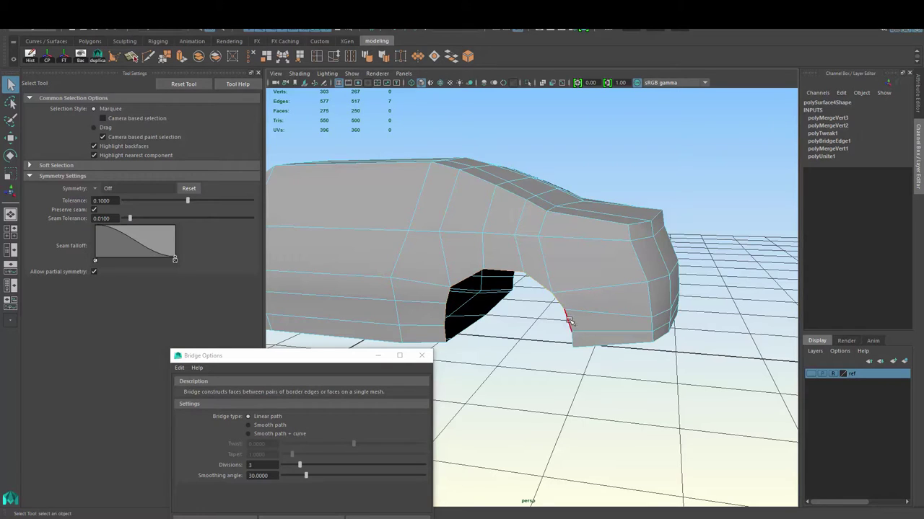
pyautogui.moveTo(569, 319)
pyautogui.keyDown('alt'); pyautogui.mouseDown()
pyautogui.moveTo(553, 326)
pyautogui.moveTo(623, 316)
pyautogui.mouseUp(); pyautogui.keyUp('alt')
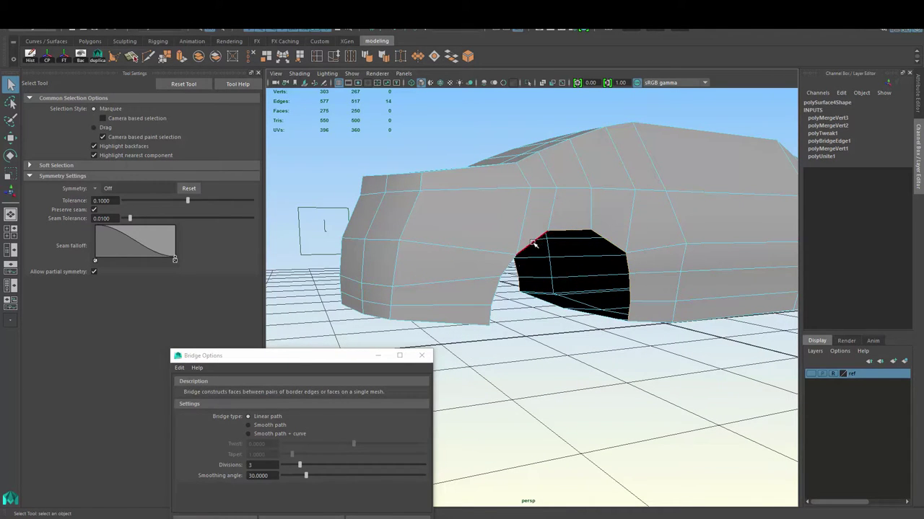
# Step: Bridge the selected wheel-arch opening edges, then close the Bridge settings
pyautogui.moveTo(343, 360); pyautogui.dragTo(325, 122)
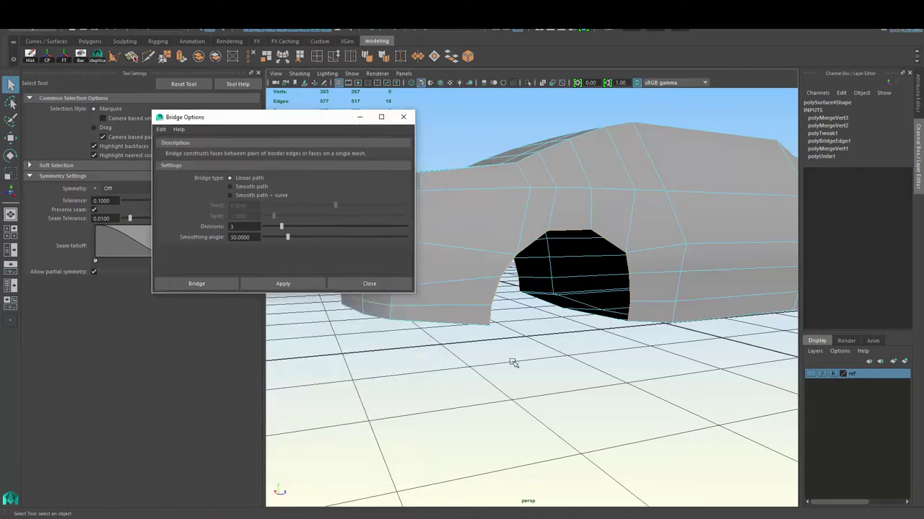
pyautogui.moveTo(510, 361)
pyautogui.keyDown('alt'); pyautogui.mouseDown()
pyautogui.moveTo(660, 295)
pyautogui.moveTo(697, 353)
pyautogui.moveTo(649, 325)
pyautogui.mouseUp(); pyautogui.keyUp('alt')
pyautogui.click(311, 283)
pyautogui.keyDown('alt'); pyautogui.moveTo(505, 325); pyautogui.dragTo(751, 410); pyautogui.keyUp('alt')
pyautogui.scroll(-5, 751, 410)
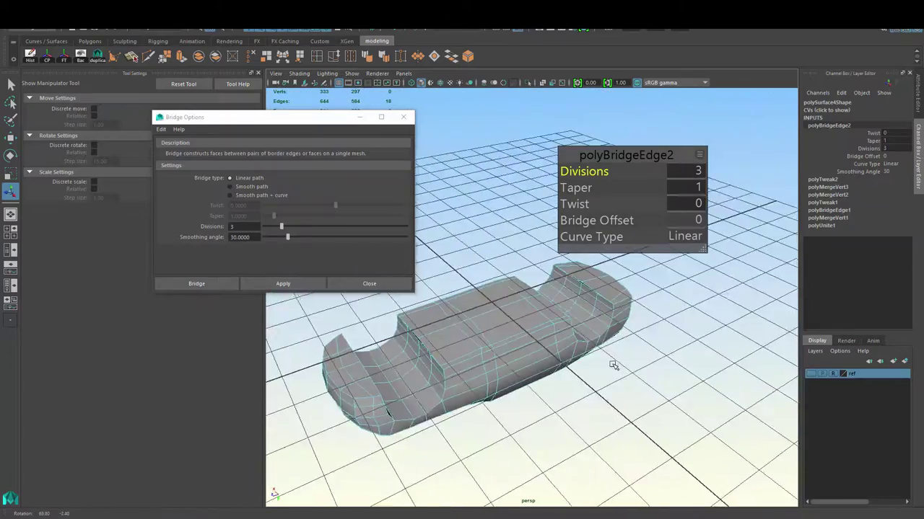
pyautogui.moveTo(614, 363)
pyautogui.keyDown('alt'); pyautogui.mouseDown()
pyautogui.moveTo(505, 303)
pyautogui.moveTo(569, 146)
pyautogui.moveTo(433, 207)
pyautogui.mouseUp(); pyautogui.keyUp('alt')
pyautogui.click(368, 282)
pyautogui.scroll(5, 493, 293)
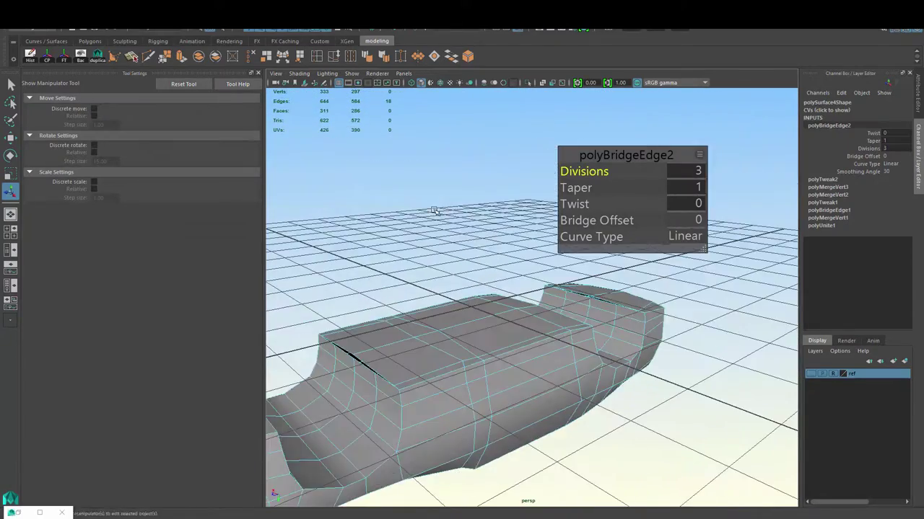
# Step: Clear the selection and zoom in closer to the car body
pyautogui.click(433, 207)
pyautogui.scroll(5, 539, 385)
pyautogui.keyDown('alt'); pyautogui.moveTo(540, 386); pyautogui.dragTo(587, 313); pyautogui.keyUp('alt')
pyautogui.scroll(3, 444, 318)
pyautogui.keyDown('alt'); pyautogui.moveTo(444, 318); pyautogui.dragTo(534, 288); pyautogui.keyUp('alt')
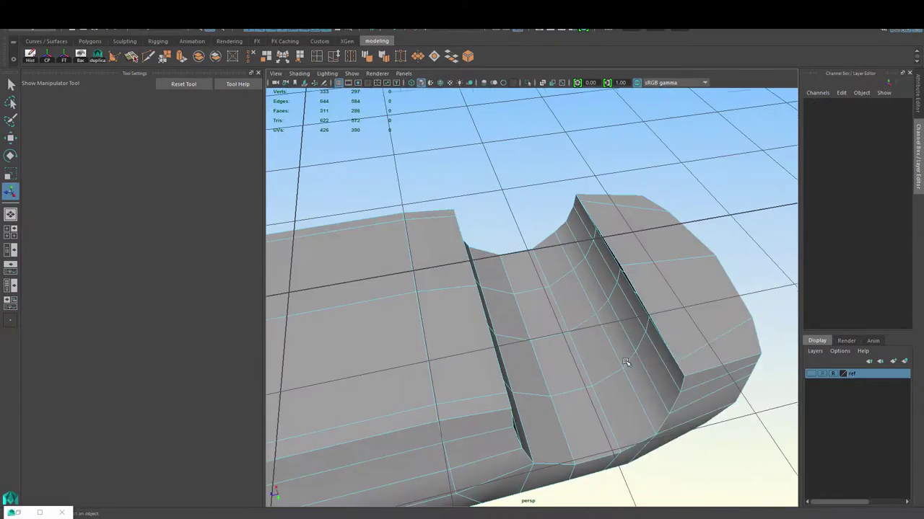
# Step: Switch to vertex mode with the Move tool and set symmetry to Object X
pyautogui.moveTo(671, 231); pyautogui.dragTo(628, 230, button='right')
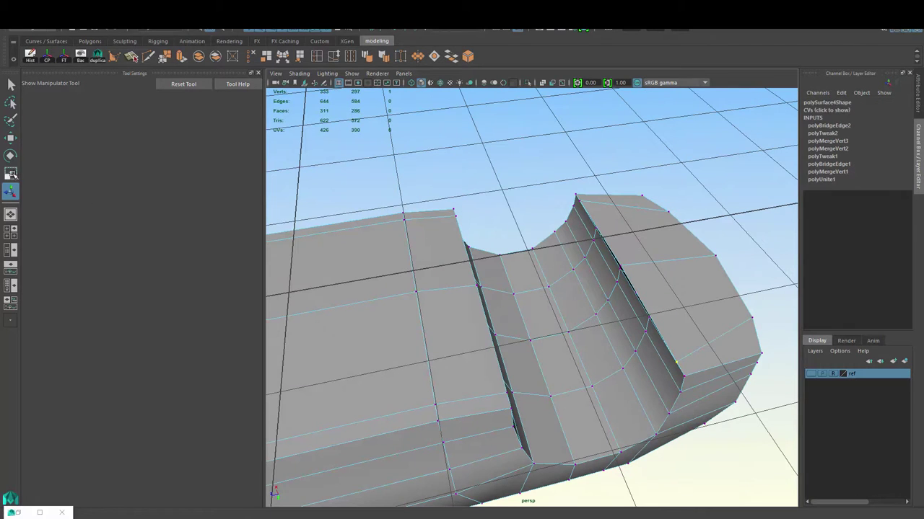
pyautogui.click(676, 363)
pyautogui.press('w')
pyautogui.click(114, 282)
pyautogui.click(124, 301)
pyautogui.keyDown('alt'); pyautogui.moveTo(620, 339); pyautogui.dragTo(691, 315); pyautogui.keyUp('alt')
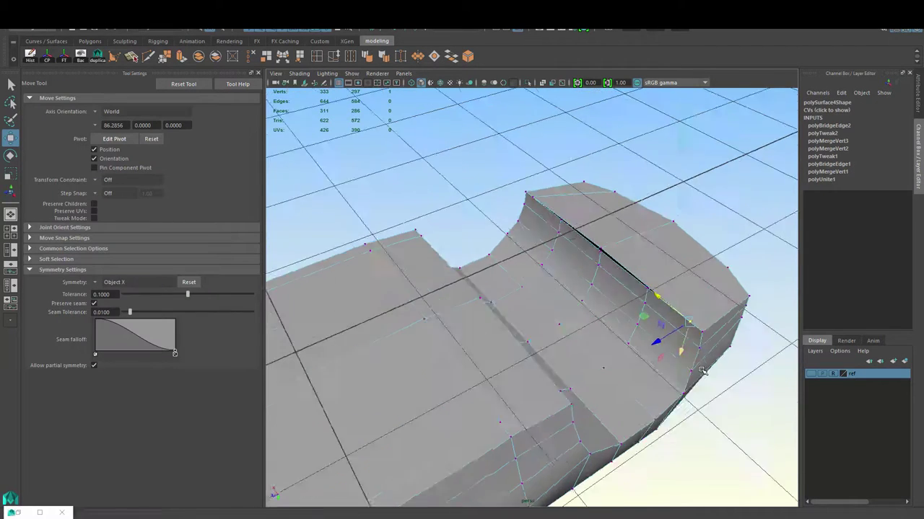
# Step: Move the vertices beside the cabin step to close the black fold
pyautogui.click(653, 287)
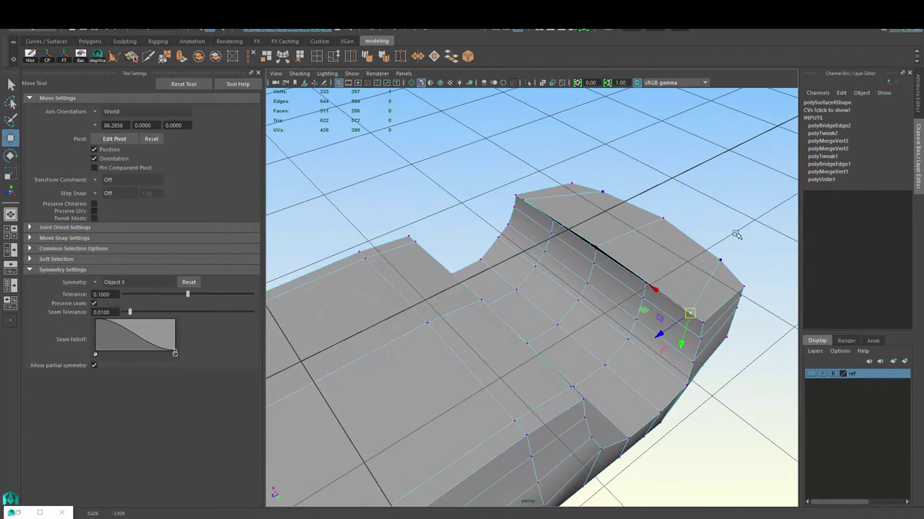
pyautogui.click(653, 288)
pyautogui.keyDown('alt'); pyautogui.moveTo(578, 191); pyautogui.dragTo(598, 245); pyautogui.keyUp('alt')
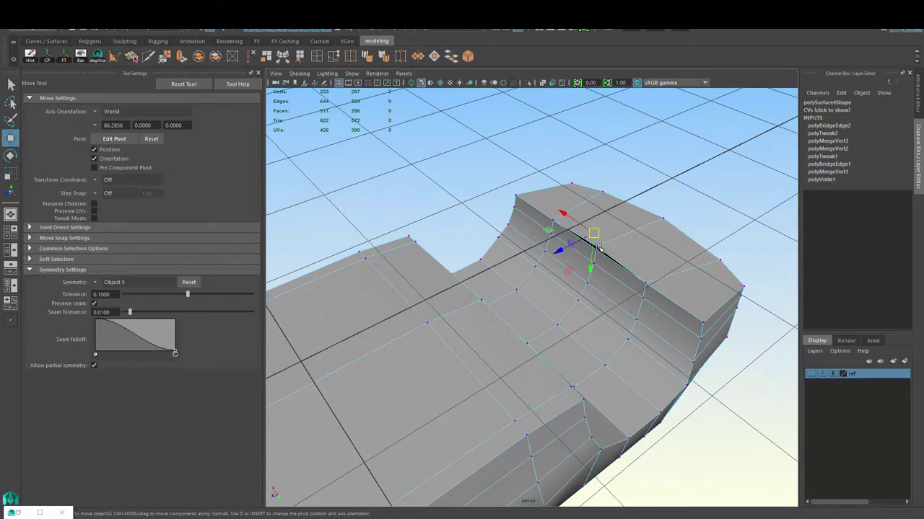
pyautogui.moveTo(686, 192)
pyautogui.keyDown('alt'); pyautogui.mouseDown()
pyautogui.moveTo(545, 252)
pyautogui.moveTo(640, 367)
pyautogui.mouseUp(); pyautogui.keyUp('alt')
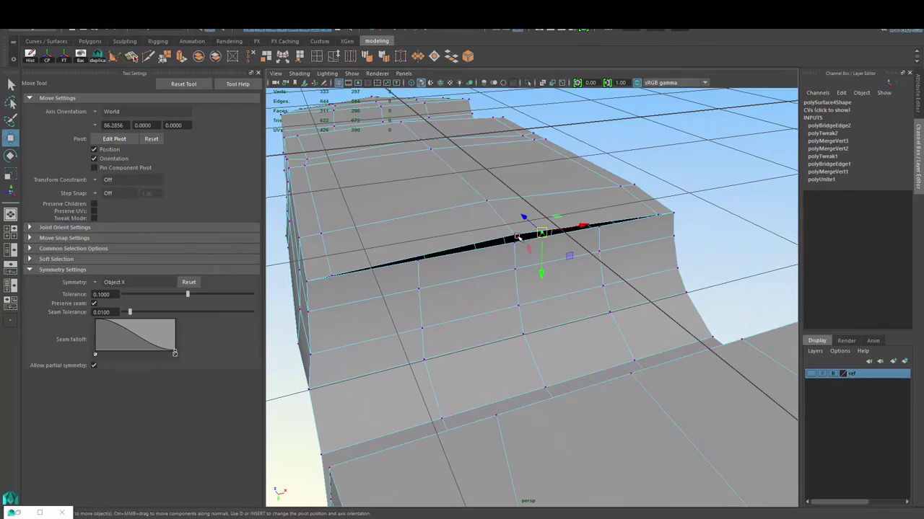
pyautogui.moveTo(516, 239)
pyautogui.mouseDown()
pyautogui.moveTo(485, 192)
pyautogui.moveTo(530, 321)
pyautogui.moveTo(550, 268)
pyautogui.moveTo(599, 406)
pyautogui.moveTo(426, 316)
pyautogui.moveTo(392, 231)
pyautogui.moveTo(471, 211)
pyautogui.moveTo(635, 212)
pyautogui.mouseUp()
pyautogui.hotkey('ctrl', 'z')
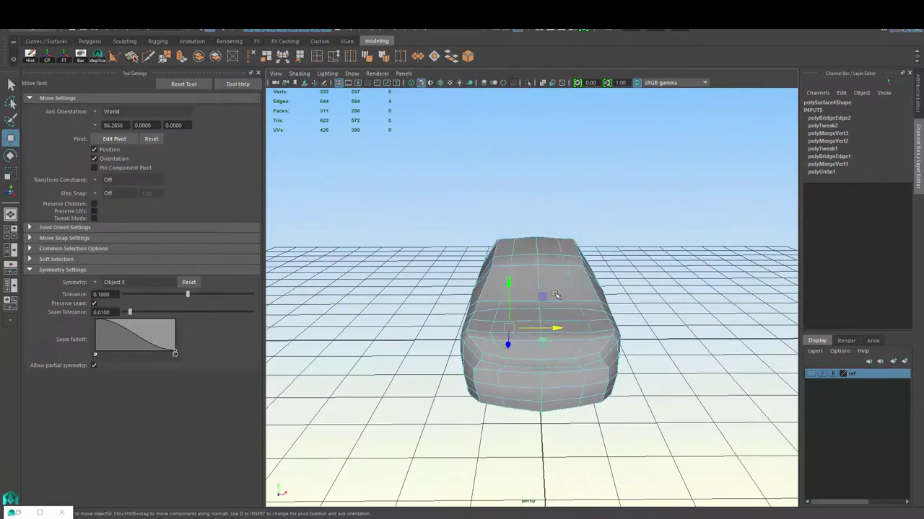
# Step: Select the whole car body and switch to the four-view layout
pyautogui.click(635, 213)
pyautogui.click(541, 311)
pyautogui.scroll(-2, 541, 310)
pyautogui.press('space')
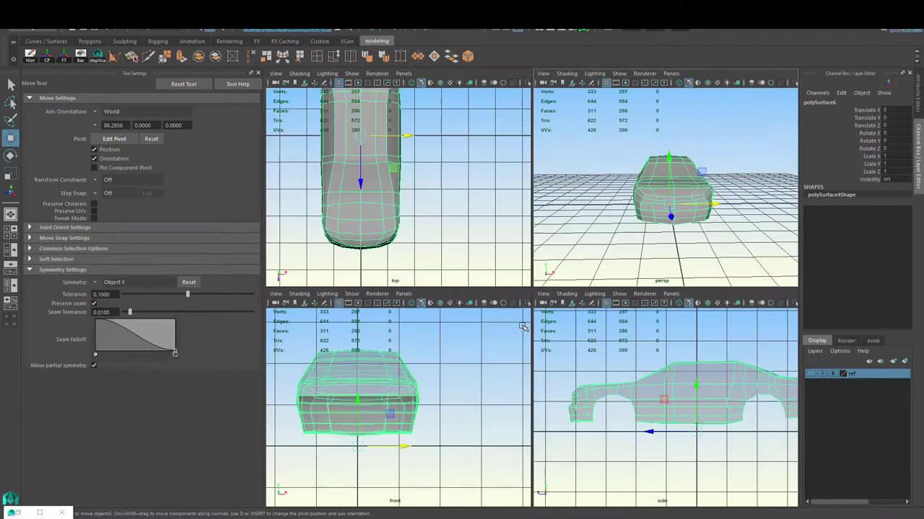
pyautogui.scroll(-1, 421, 220)
pyautogui.scroll(-2, 426, 227)
# Step: In face mode, select the car's faces and turn move symmetry Off
pyautogui.moveTo(394, 241); pyautogui.dragTo(357, 238, button='right')
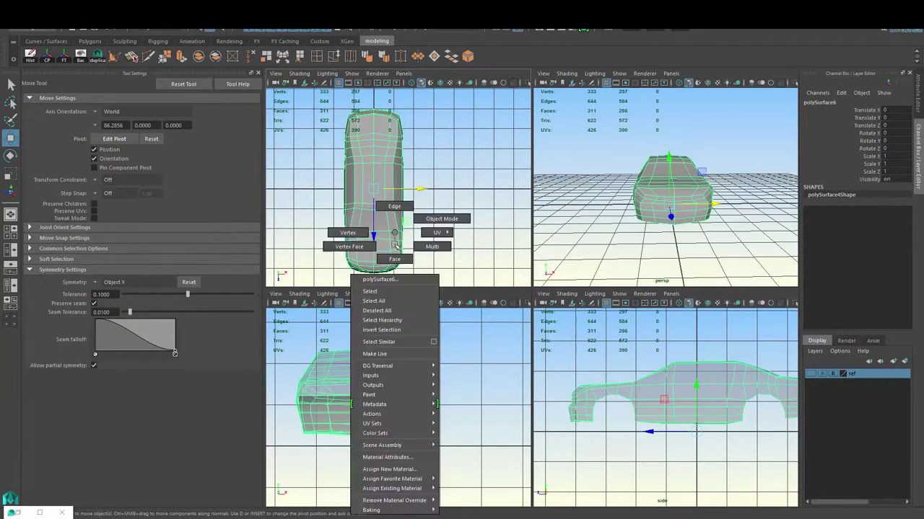
pyautogui.moveTo(373, 282); pyautogui.dragTo(380, 286)
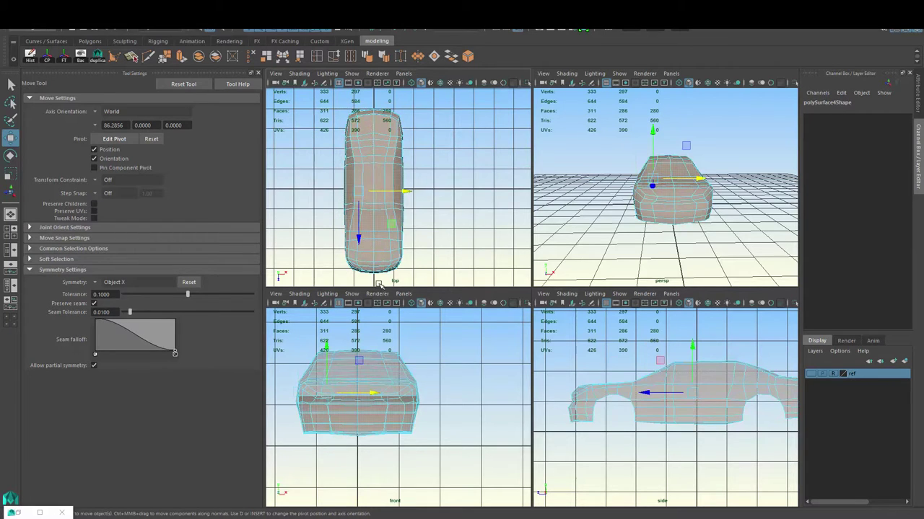
pyautogui.click(108, 283)
pyautogui.click(112, 291)
# Step: Select one half of the body (143 faces) and return to the single perspective view
pyautogui.click(321, 280)
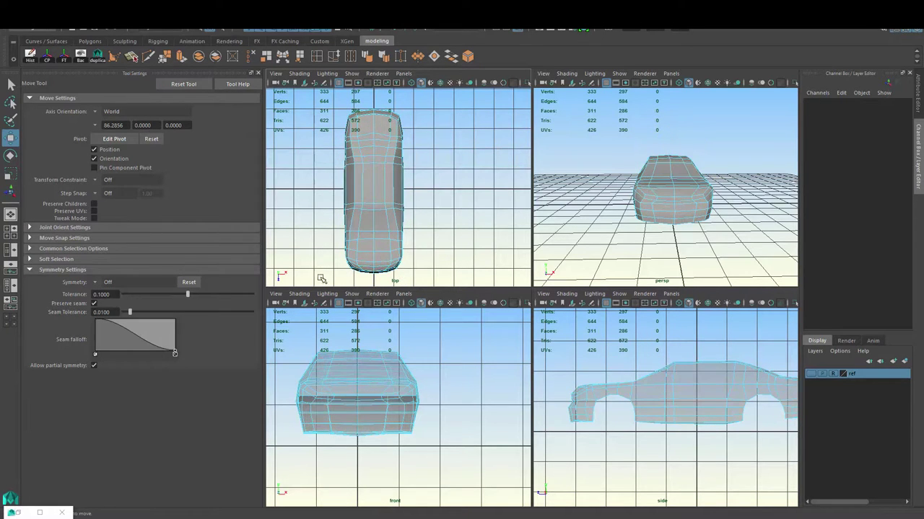
pyautogui.hotkey('ctrl', 'z')
pyautogui.press('space')
pyautogui.moveTo(656, 186)
pyautogui.keyDown('alt'); pyautogui.mouseDown()
pyautogui.moveTo(655, 200)
pyautogui.moveTo(655, 117)
pyautogui.moveTo(602, 215)
pyautogui.moveTo(664, 316)
pyautogui.moveTo(645, 305)
pyautogui.moveTo(491, 288)
pyautogui.moveTo(707, 268)
pyautogui.moveTo(721, 290)
pyautogui.moveTo(680, 286)
pyautogui.moveTo(726, 268)
pyautogui.moveTo(700, 243)
pyautogui.moveTo(612, 264)
pyautogui.moveTo(541, 311)
pyautogui.mouseUp(); pyautogui.keyUp('alt')
# Step: Delete the selected half of the car body and merge the seam vertices at threshold 0.101
pyautogui.click(650, 310)
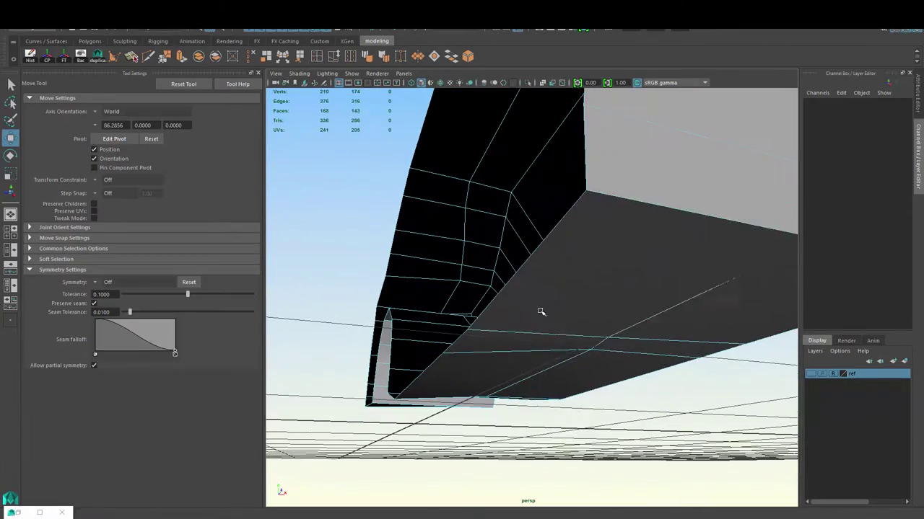
pyautogui.click(589, 205)
pyautogui.keyDown('alt'); pyautogui.moveTo(588, 205); pyautogui.dragTo(649, 231); pyautogui.keyUp('alt')
pyautogui.scroll(-10, 694, 221)
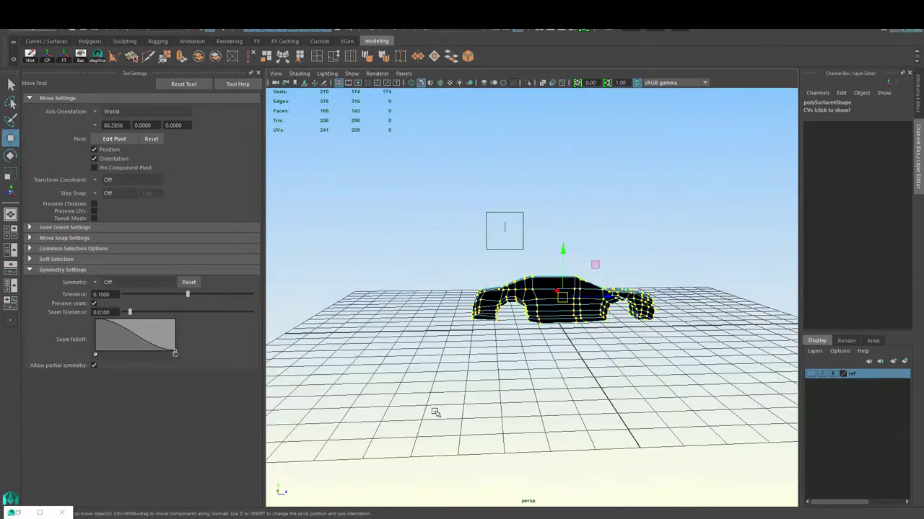
pyautogui.moveTo(435, 412)
pyautogui.keyDown('alt'); pyautogui.mouseDown()
pyautogui.moveTo(299, 396)
pyautogui.moveTo(289, 404)
pyautogui.mouseUp(); pyautogui.keyUp('alt')
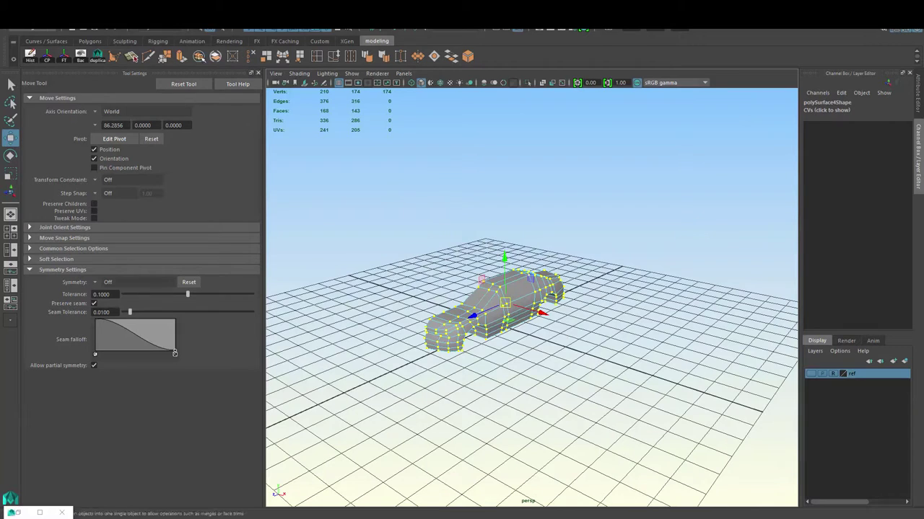
pyautogui.click(166, 58)
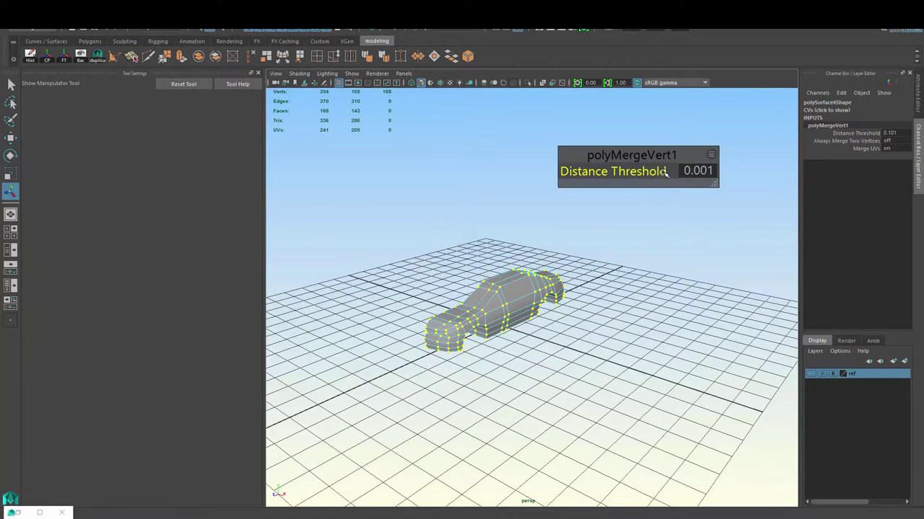
pyautogui.moveTo(665, 173); pyautogui.dragTo(665, 173)
# Step: Delete the body's construction history and make the yellow sedan reference layer visible
pyautogui.click(671, 366)
pyautogui.scroll(5, 670, 365)
pyautogui.moveTo(507, 233); pyautogui.dragTo(540, 220, button='right')
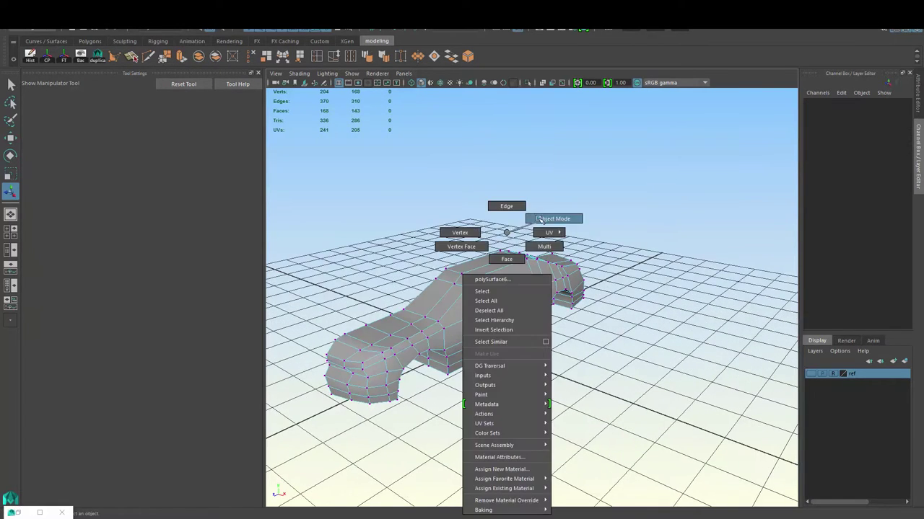
pyautogui.moveTo(539, 220)
pyautogui.keyDown('alt'); pyautogui.mouseDown()
pyautogui.moveTo(449, 360)
pyautogui.moveTo(479, 295)
pyautogui.moveTo(637, 356)
pyautogui.moveTo(577, 404)
pyautogui.mouseUp(); pyautogui.keyUp('alt')
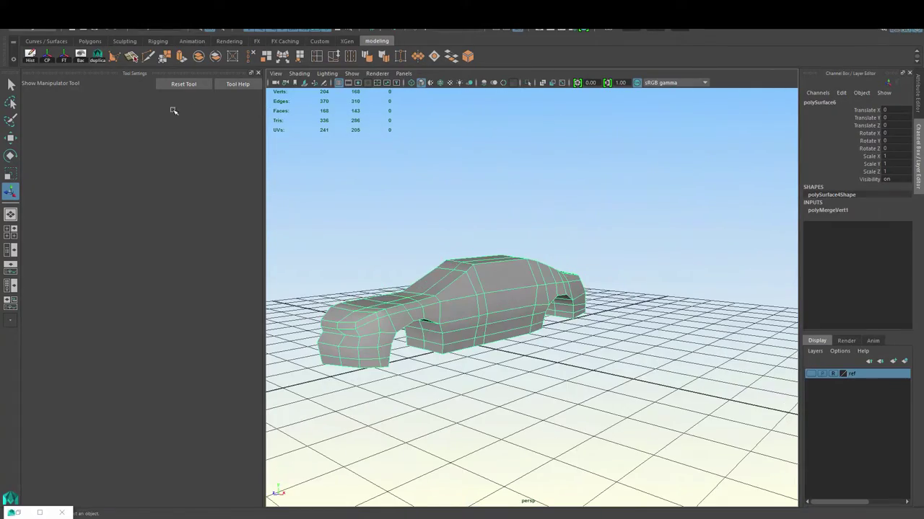
pyautogui.click(31, 57)
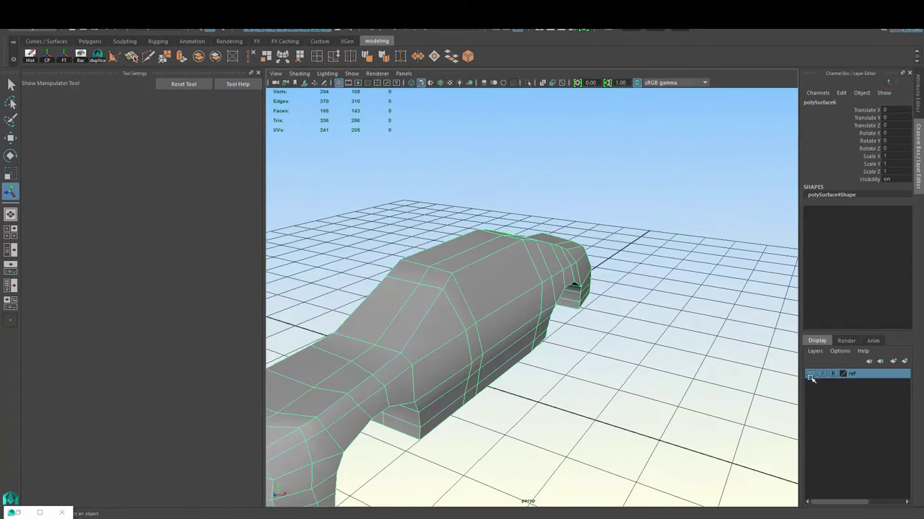
pyautogui.click(809, 374)
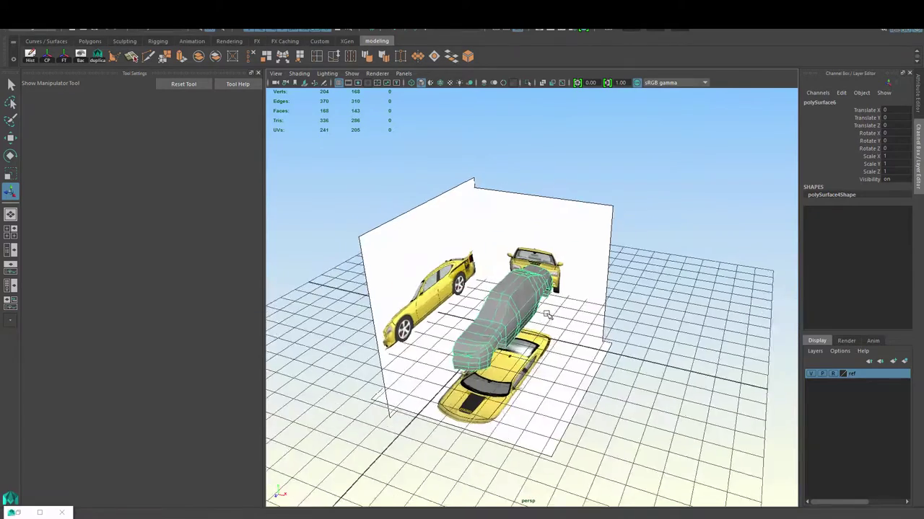
# Step: Save the scene as the Maya ASCII file SceneB and dismiss the Student Version warning
pyautogui.hotkey('ctrl', 's')
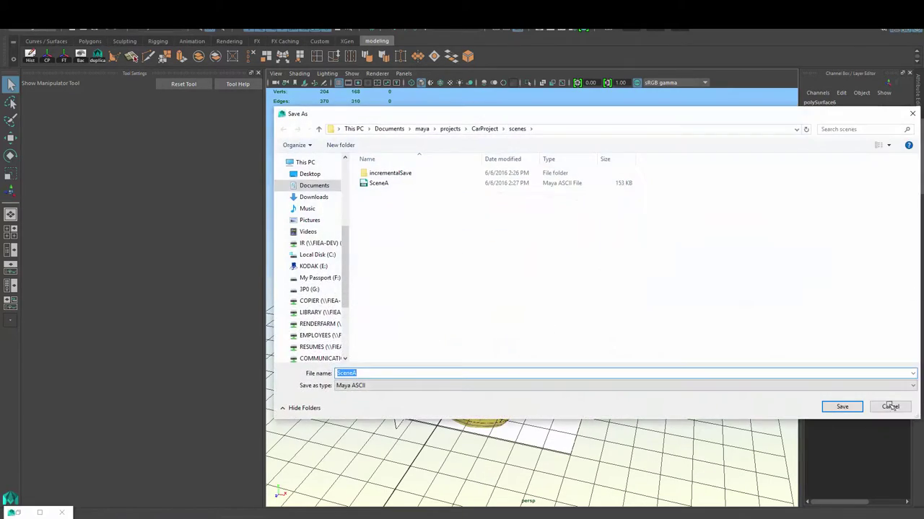
pyautogui.press('Return')
pyautogui.hotkey('ctrl', 'shift', 's')
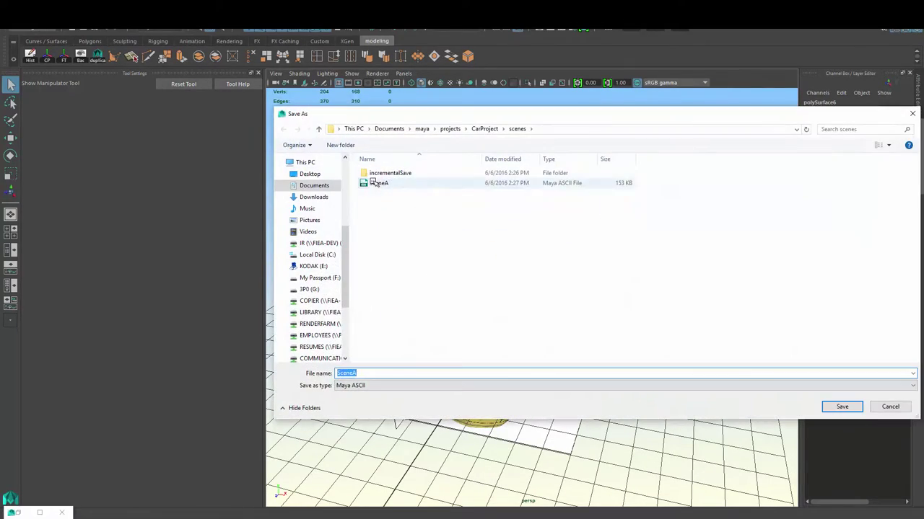
pyautogui.write('V')
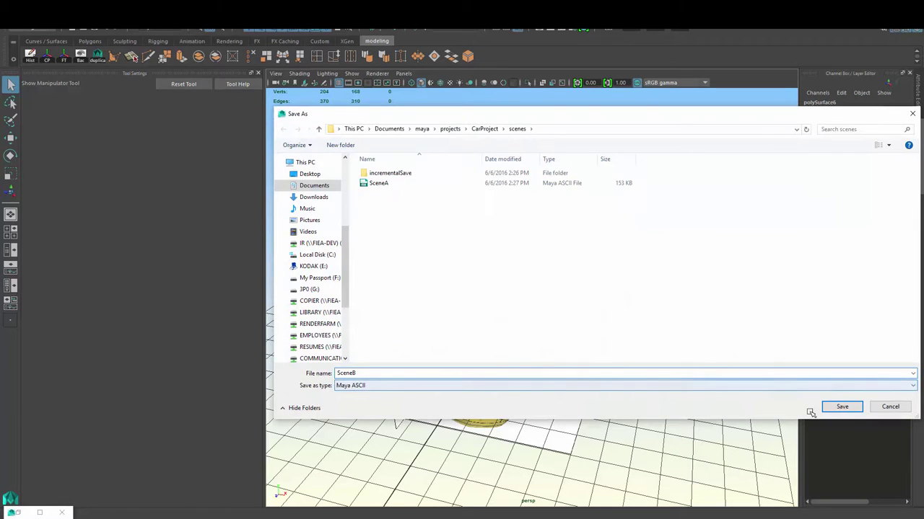
pyautogui.click(841, 407)
pyautogui.press('Return')
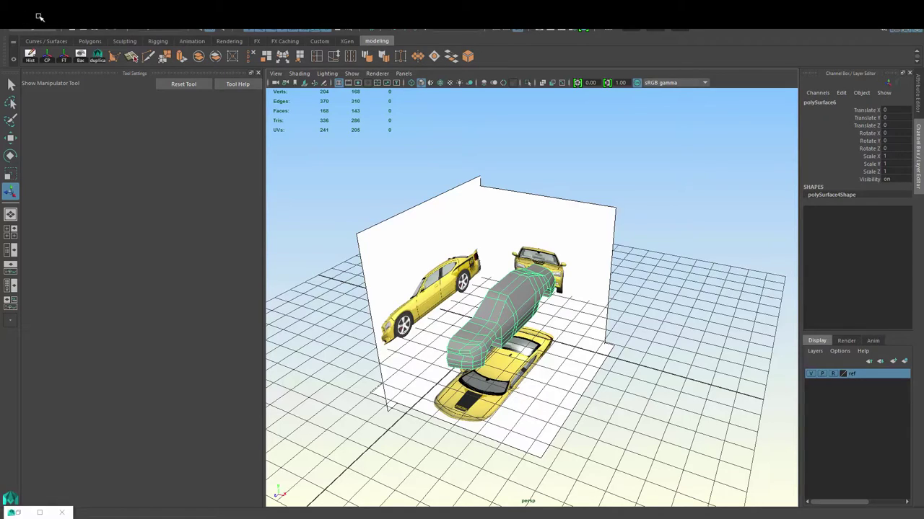
# Step: Create a mirrored duplicate of the body half with Duplicate Special at Scale X -1
pyautogui.click(39, 16)
pyautogui.click(65, 167)
pyautogui.scroll(3, 635, 365)
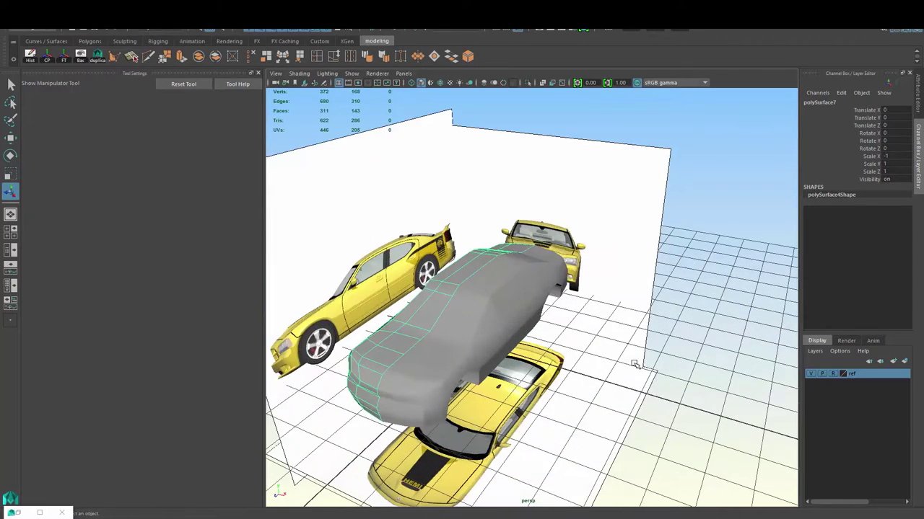
pyautogui.moveTo(635, 364)
pyautogui.keyDown('alt'); pyautogui.mouseDown()
pyautogui.moveTo(663, 366)
pyautogui.moveTo(650, 346)
pyautogui.moveTo(542, 340)
pyautogui.moveTo(621, 322)
pyautogui.mouseUp(); pyautogui.keyUp('alt')
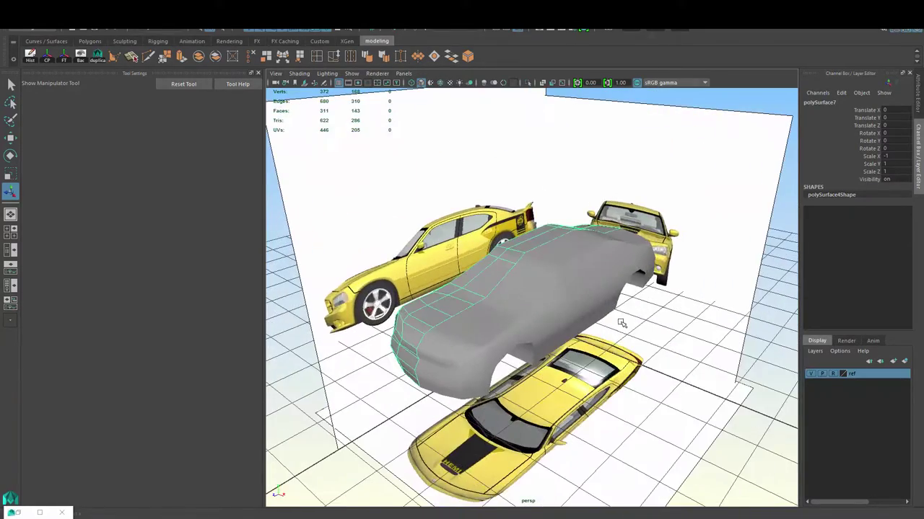
# Step: Maximise the side view over the whole car and turn X-Ray shading off
pyautogui.press('space')
pyautogui.press('space')
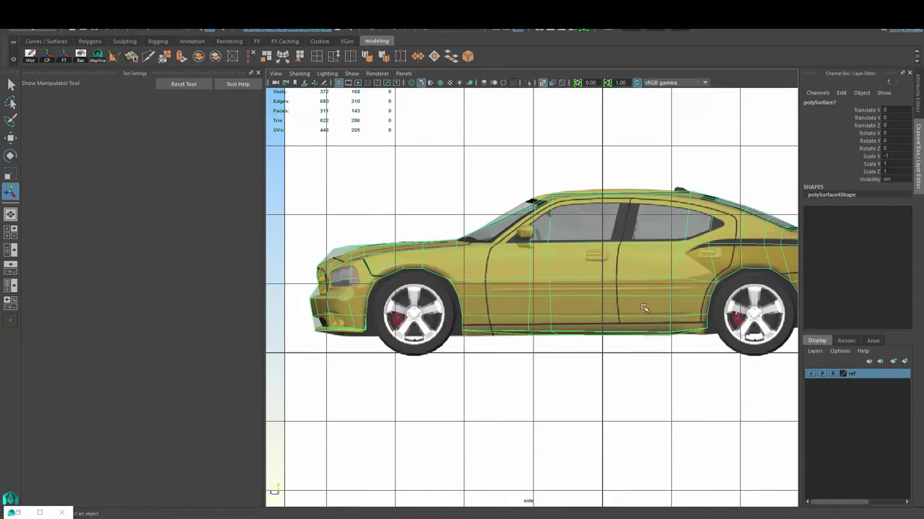
pyautogui.scroll(2, 614, 339)
pyautogui.scroll(2, 590, 309)
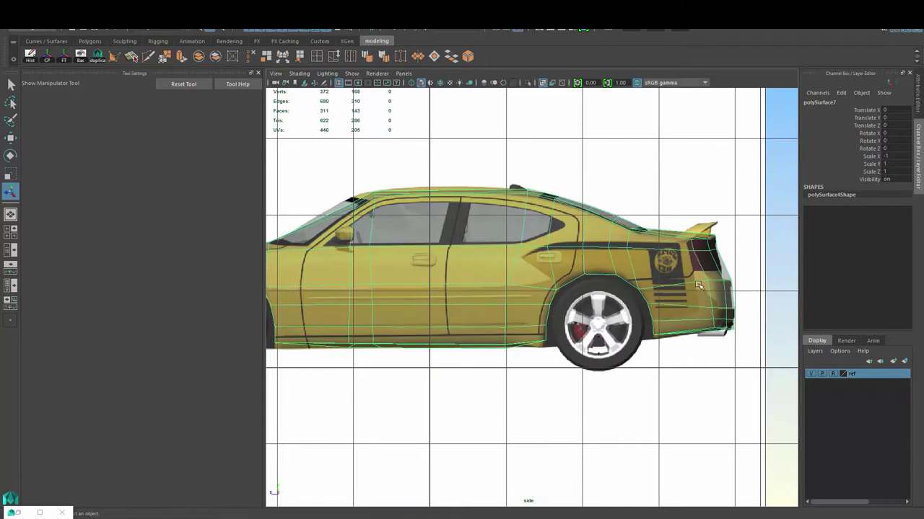
pyautogui.press('space')
pyautogui.press('space')
pyautogui.moveTo(641, 378)
pyautogui.keyDown('alt'); pyautogui.mouseDown(button='middle')
pyautogui.moveTo(475, 341)
pyautogui.moveTo(511, 339)
pyautogui.mouseUp(button='middle'); pyautogui.keyUp('alt')
pyautogui.click(62, 74)
pyautogui.click(75, 99)
pyautogui.scroll(-3, 361, 303)
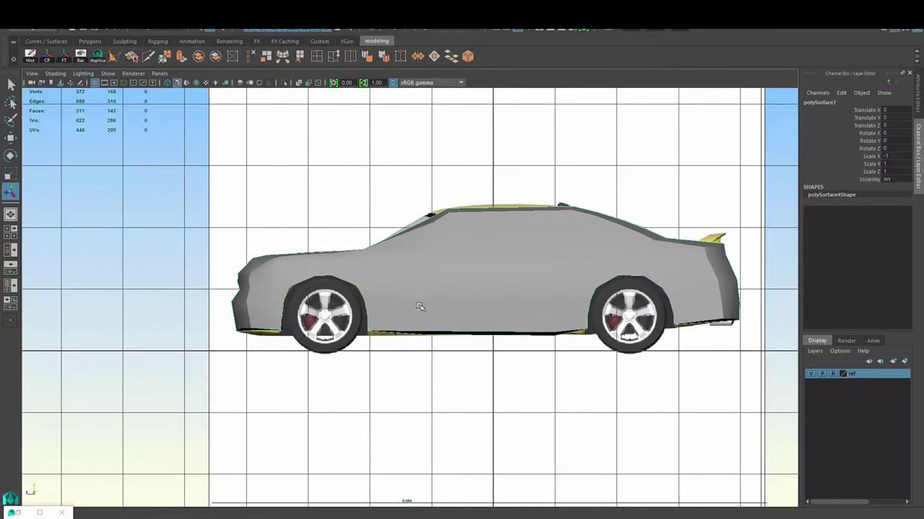
pyautogui.scroll(3, 433, 312)
# Step: Enable Wireframe on Shaded for the car body, then deselect it to inspect the edges
pyautogui.scroll(2, 317, 262)
pyautogui.click(317, 262)
pyautogui.click(55, 73)
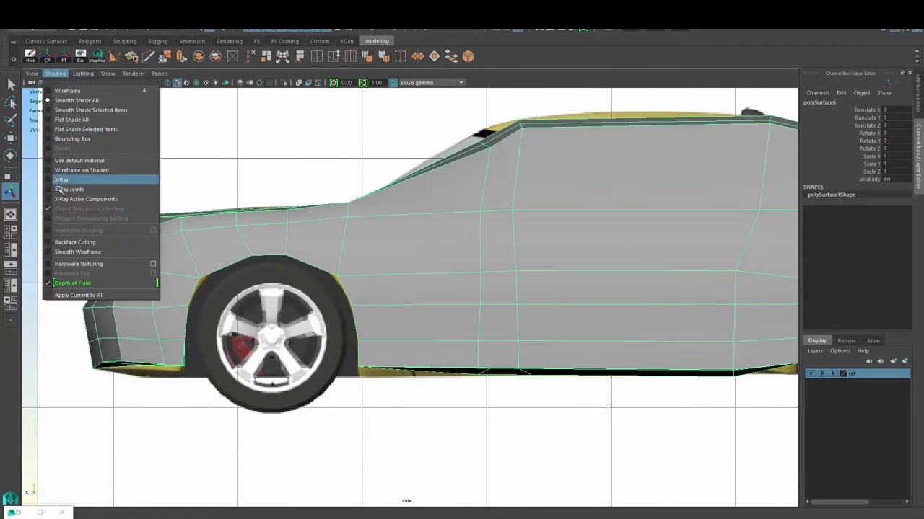
pyautogui.click(69, 170)
pyautogui.click(55, 73)
pyautogui.click(69, 170)
pyautogui.click(424, 414)
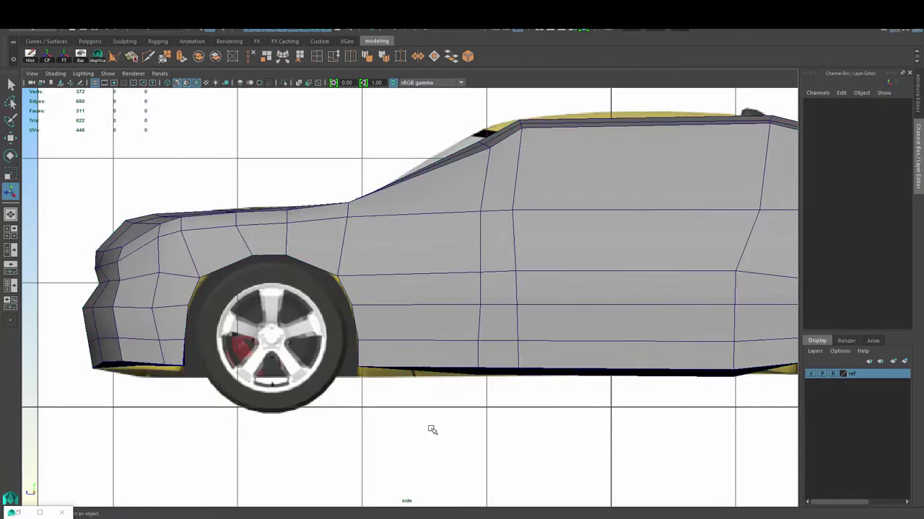
pyautogui.scroll(-3, 455, 404)
pyautogui.scroll(4, 495, 388)
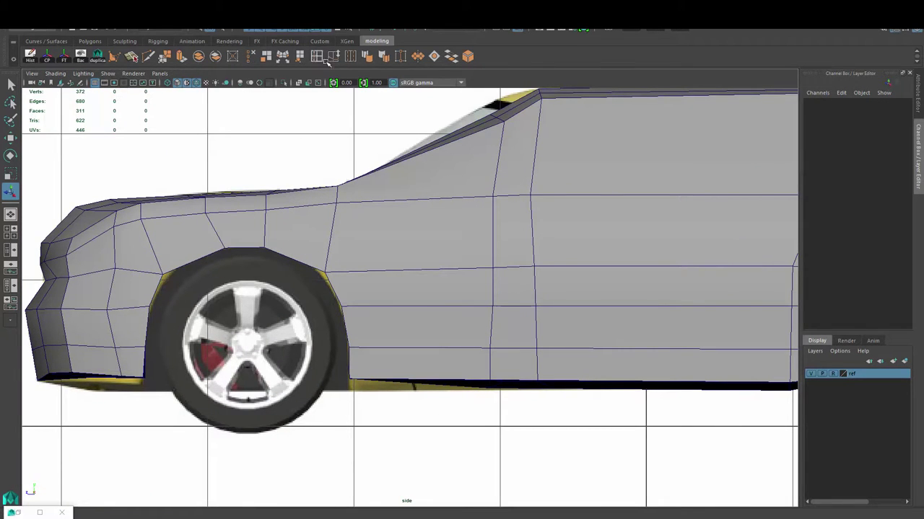
# Step: Insert an edge loop ahead of the front wheel and pull its vertices onto the arch and bumper
pyautogui.click(180, 270)
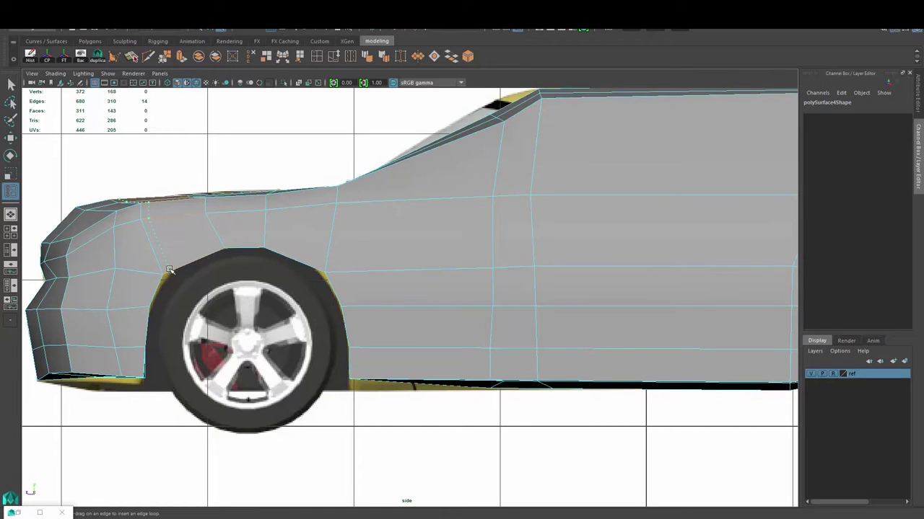
pyautogui.keyDown('ctrl'); pyautogui.click(169, 270); pyautogui.keyUp('ctrl')
pyautogui.moveTo(130, 238); pyautogui.dragTo(163, 275, button='right')
pyautogui.click(163, 276)
pyautogui.press('w')
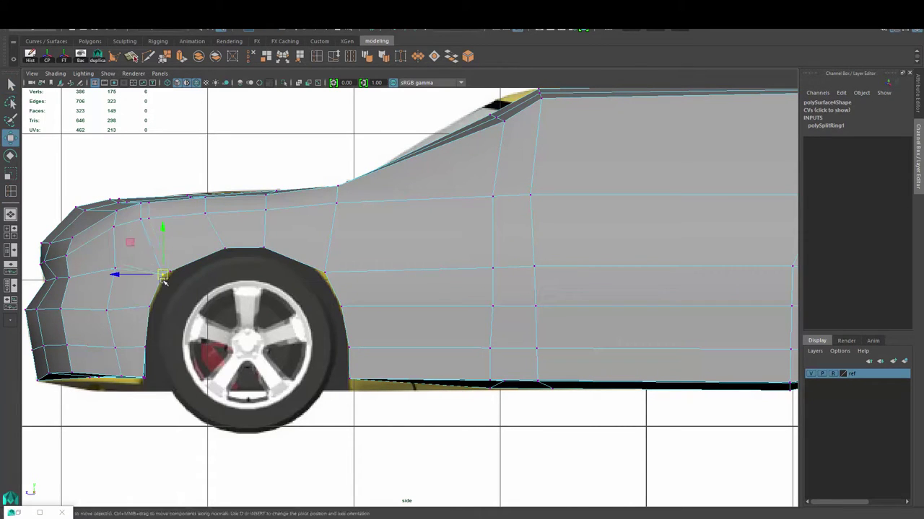
pyautogui.moveTo(163, 280); pyautogui.dragTo(158, 290)
pyautogui.click(119, 345)
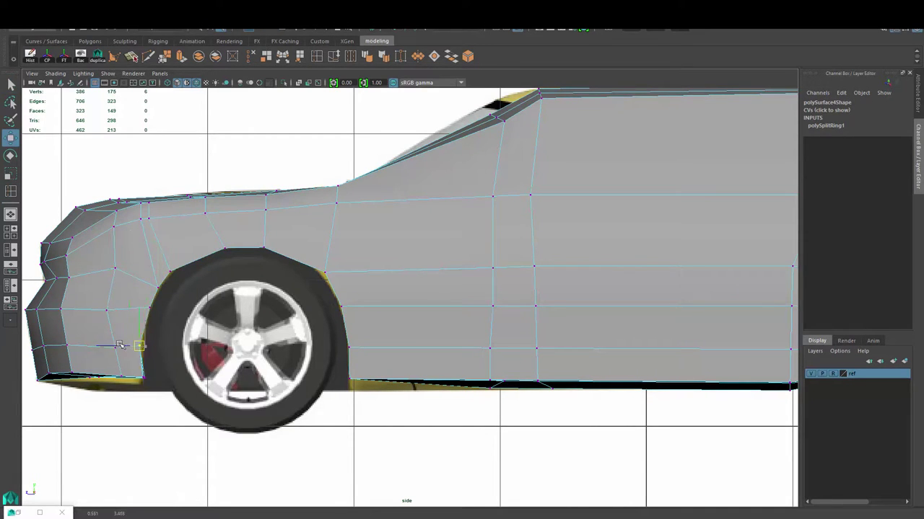
pyautogui.moveTo(109, 369)
pyautogui.mouseDown()
pyautogui.moveTo(116, 383)
pyautogui.moveTo(65, 373)
pyautogui.mouseUp()
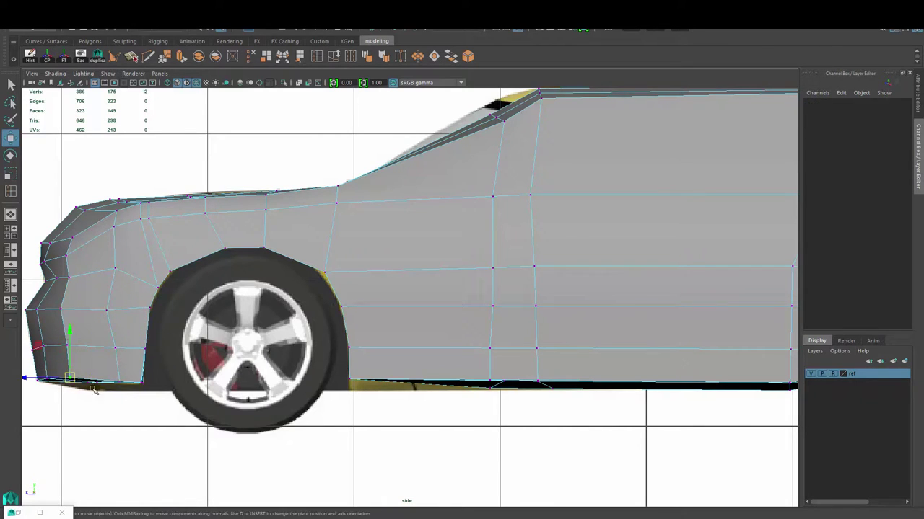
pyautogui.click(117, 388)
pyautogui.moveTo(118, 387); pyautogui.dragTo(143, 386)
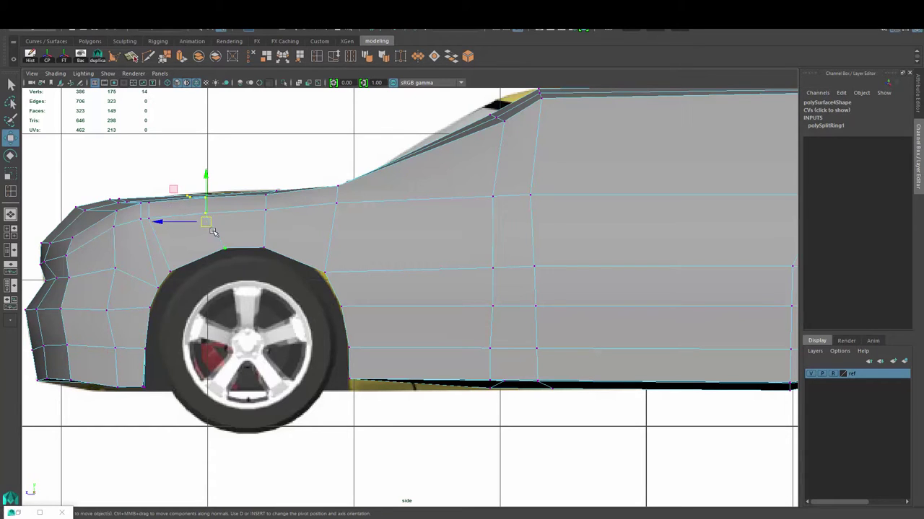
pyautogui.moveTo(212, 229); pyautogui.dragTo(219, 218)
pyautogui.moveTo(191, 186); pyautogui.dragTo(217, 194)
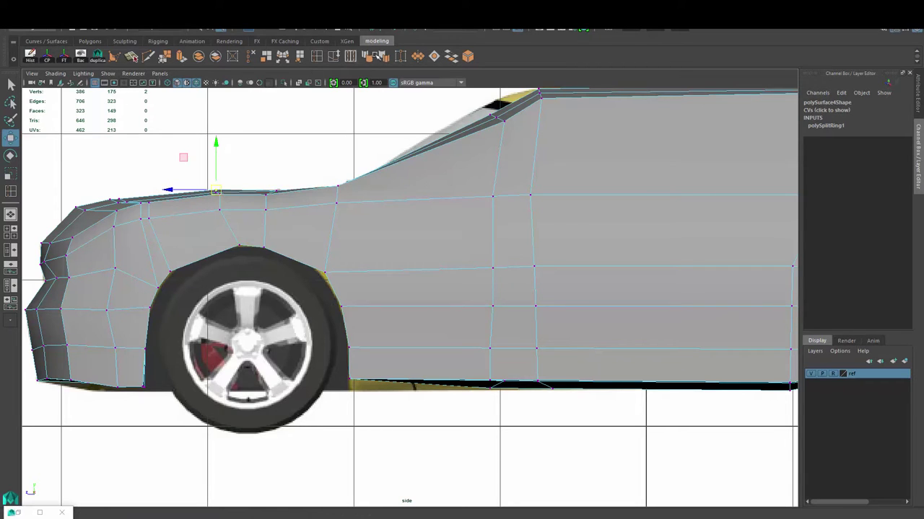
# Step: Insert a second edge loop through the front fender and align its vertices with the wheel-arch curve
pyautogui.press('y')
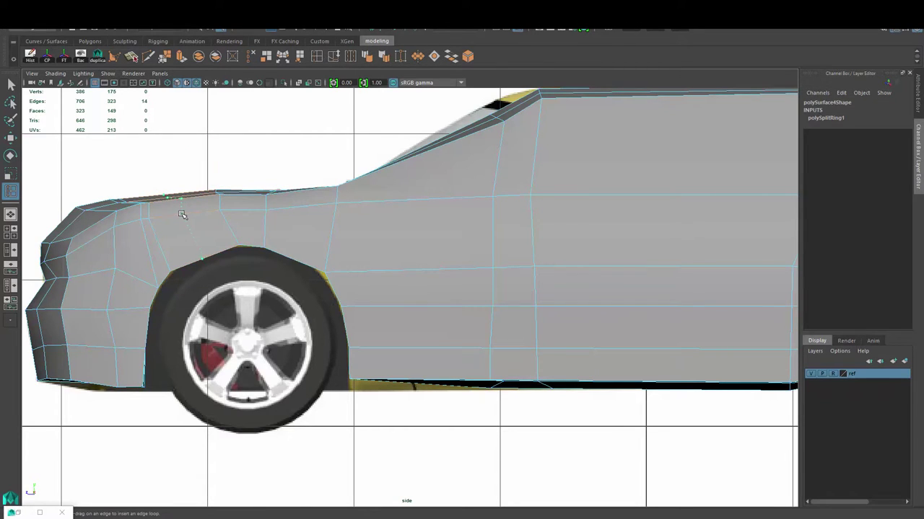
pyautogui.click(182, 215)
pyautogui.moveTo(200, 233); pyautogui.dragTo(161, 245, button='right')
pyautogui.press('w')
pyautogui.click(201, 252)
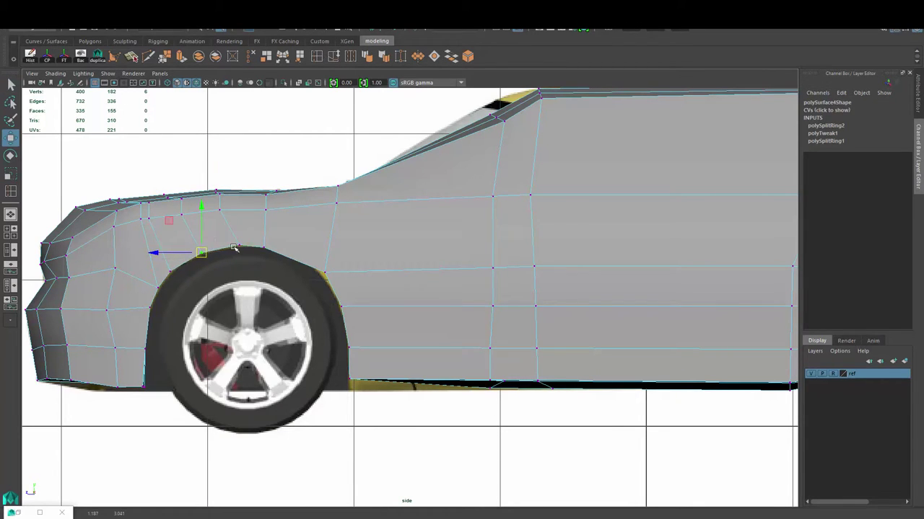
pyautogui.moveTo(265, 247); pyautogui.dragTo(264, 246)
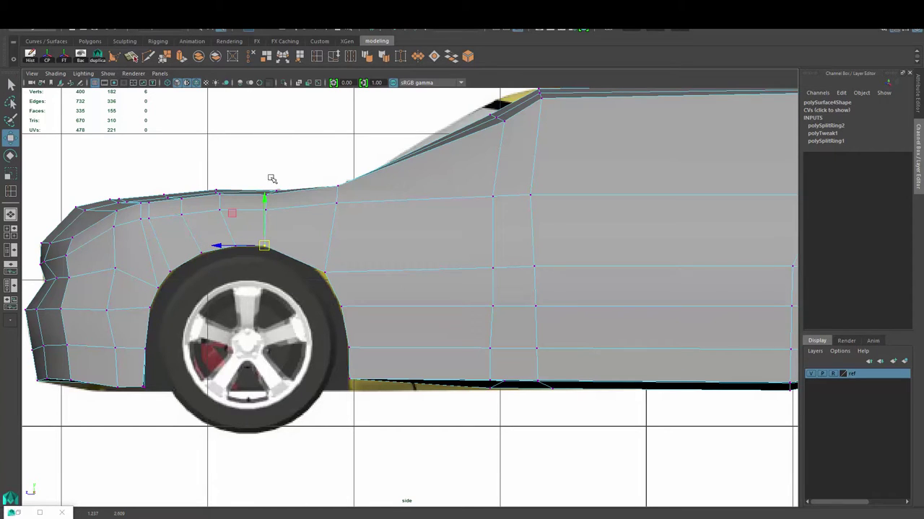
pyautogui.click(173, 272)
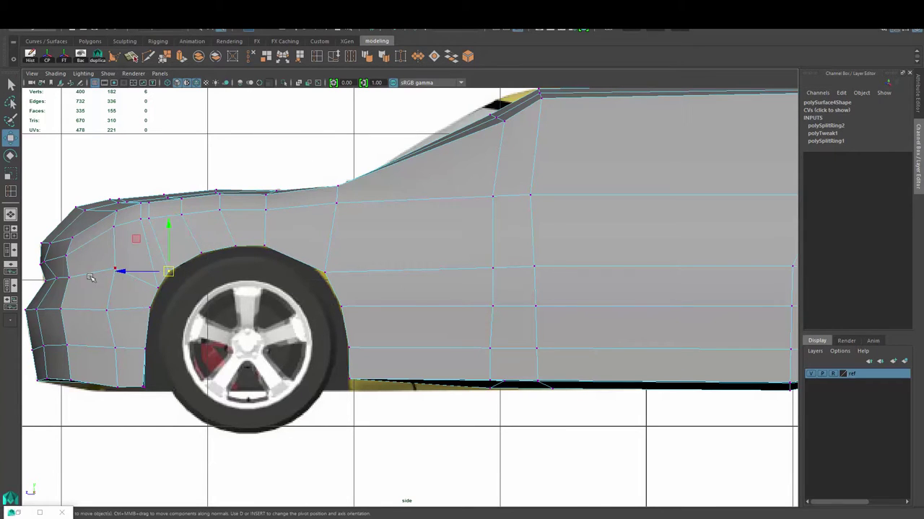
pyautogui.click(114, 272)
pyautogui.moveTo(110, 283)
pyautogui.mouseDown()
pyautogui.moveTo(59, 305)
pyautogui.moveTo(153, 303)
pyautogui.mouseUp()
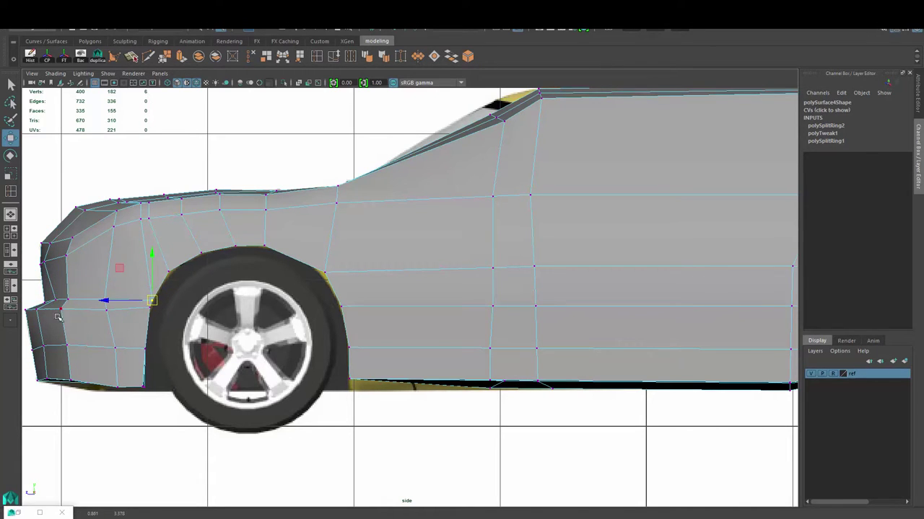
# Step: Reshape the front bumper corner and lower the fender-top vertices and edge
pyautogui.moveTo(58, 316)
pyautogui.mouseDown()
pyautogui.moveTo(25, 306)
pyautogui.moveTo(61, 306)
pyautogui.mouseUp()
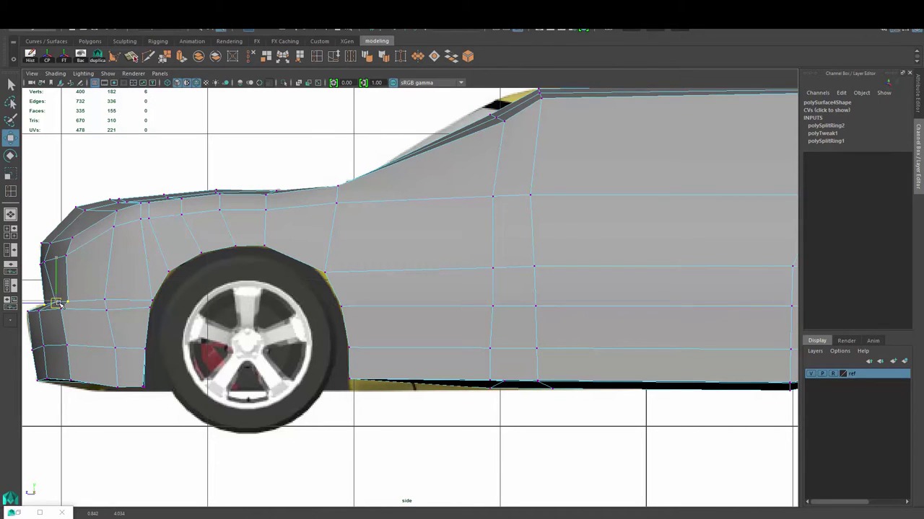
pyautogui.moveTo(83, 270); pyautogui.dragTo(54, 252)
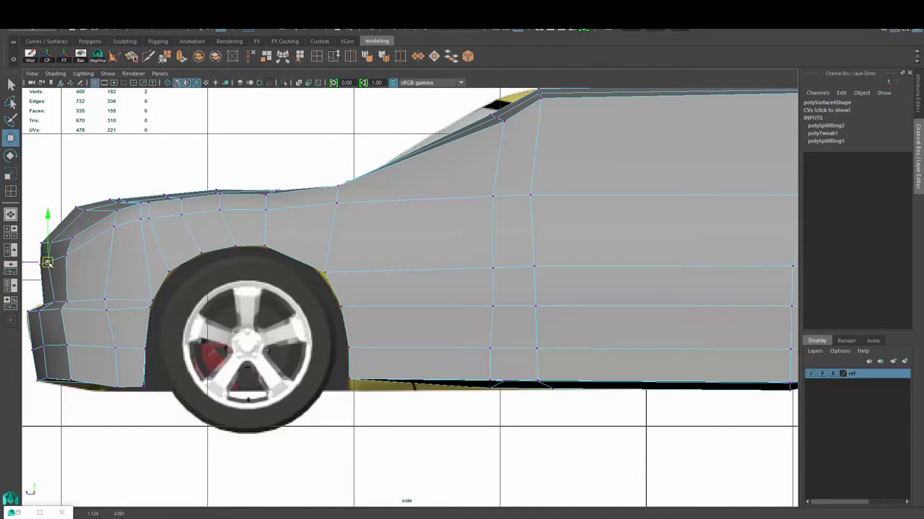
pyautogui.moveTo(101, 193)
pyautogui.mouseDown()
pyautogui.moveTo(113, 223)
pyautogui.moveTo(138, 231)
pyautogui.mouseUp()
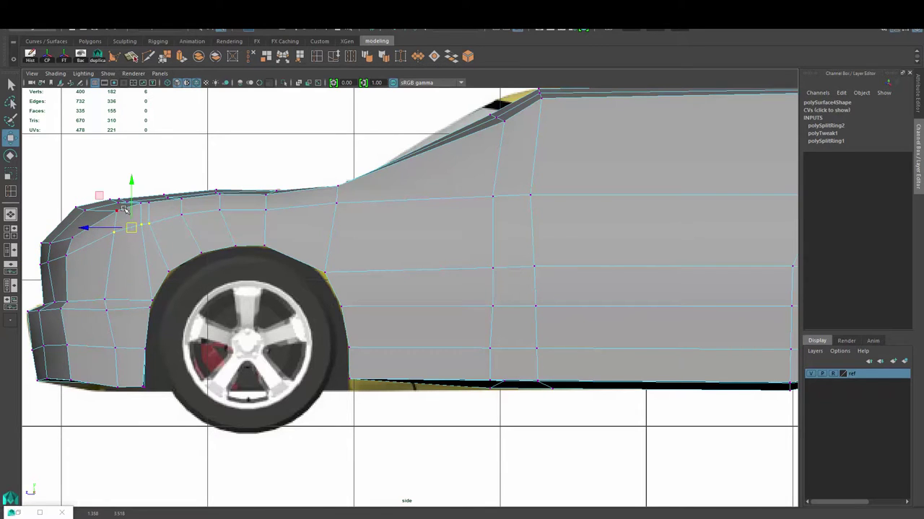
pyautogui.moveTo(124, 209)
pyautogui.mouseDown(button='right')
pyautogui.moveTo(130, 216)
pyautogui.moveTo(151, 204)
pyautogui.mouseUp(button='right')
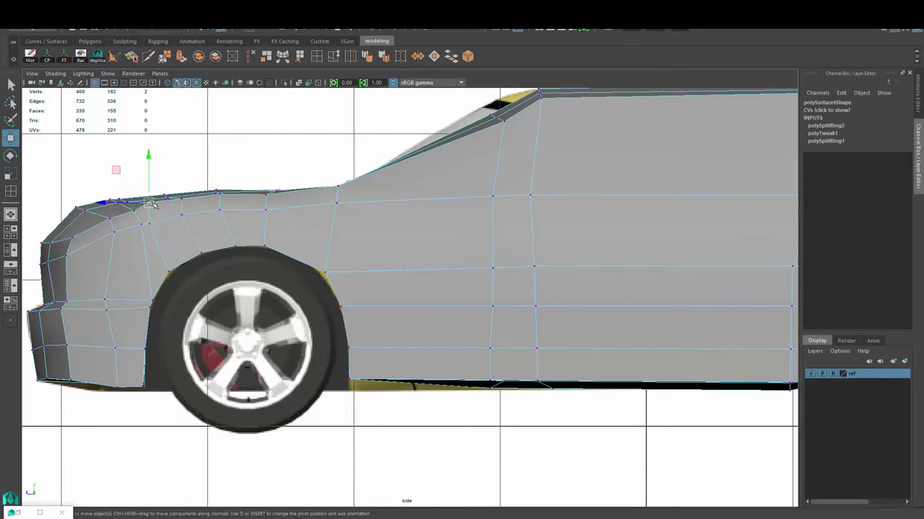
pyautogui.moveTo(151, 203); pyautogui.dragTo(159, 221)
pyautogui.click(186, 216)
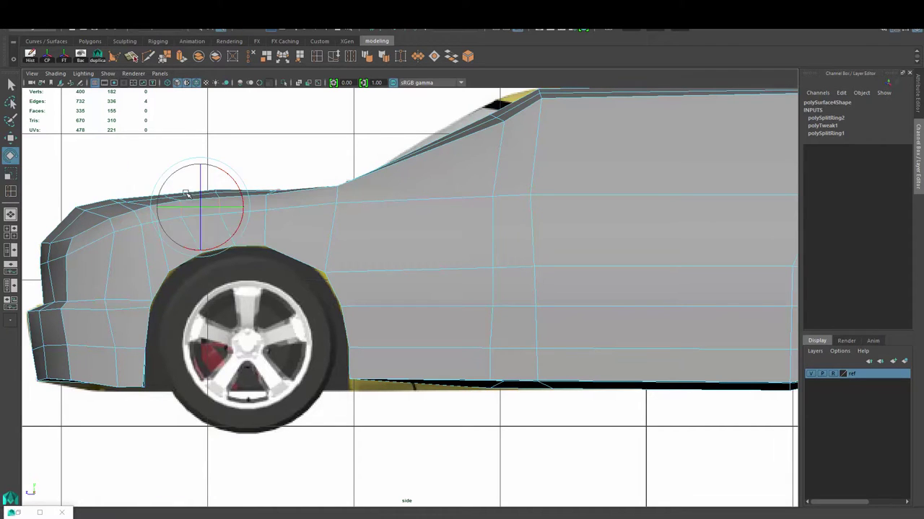
pyautogui.moveTo(200, 205); pyautogui.dragTo(198, 207)
pyautogui.moveTo(333, 234); pyautogui.dragTo(303, 229, button='right')
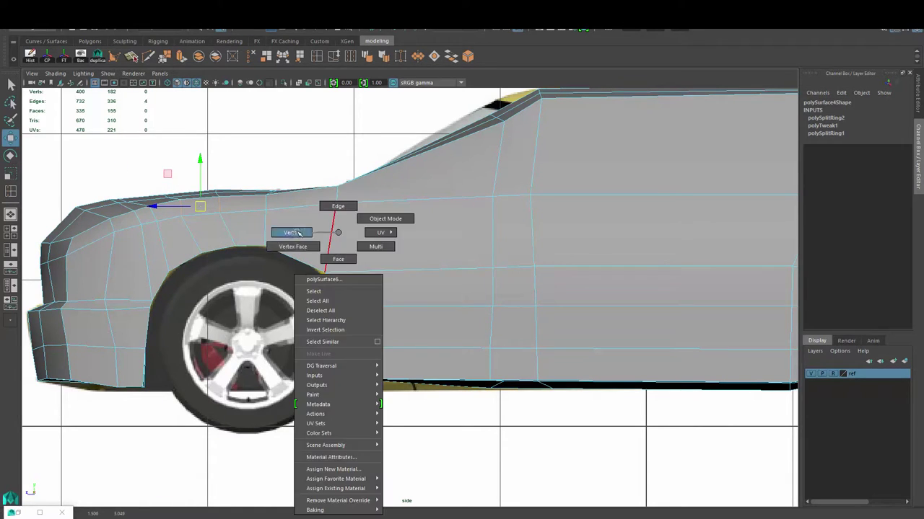
pyautogui.click(327, 275)
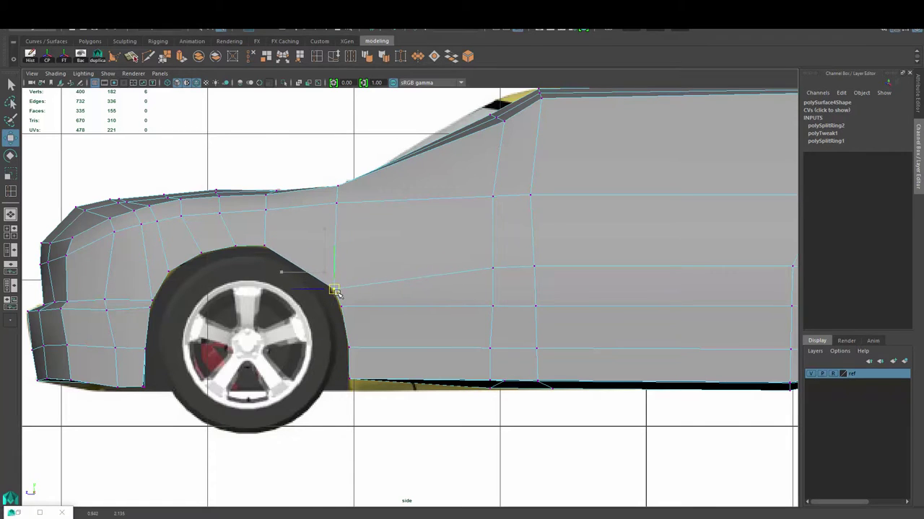
pyautogui.click(301, 269)
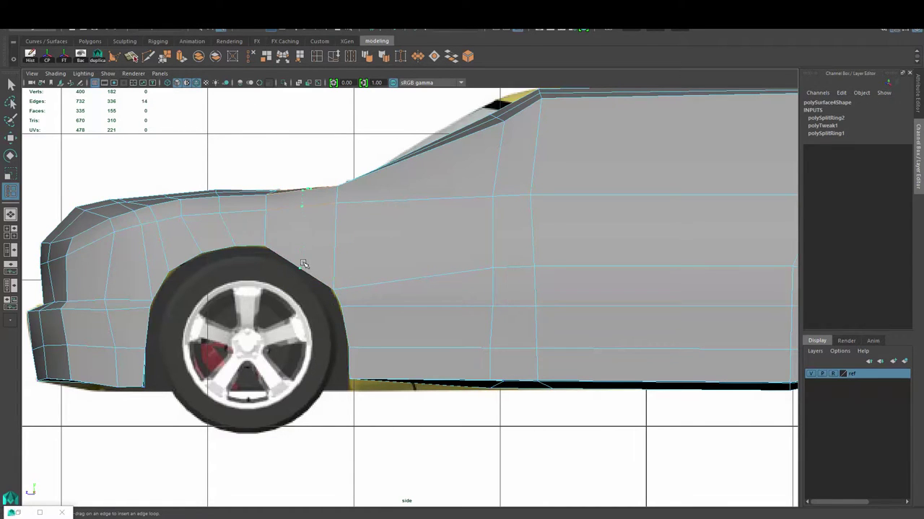
# Step: Place an edge loop behind the front wheel arch and fit its vertices to the arch
pyautogui.moveTo(305, 231); pyautogui.dragTo(305, 208, button='right')
pyautogui.click(300, 266)
pyautogui.moveTo(304, 259); pyautogui.dragTo(308, 251)
pyautogui.click(264, 245)
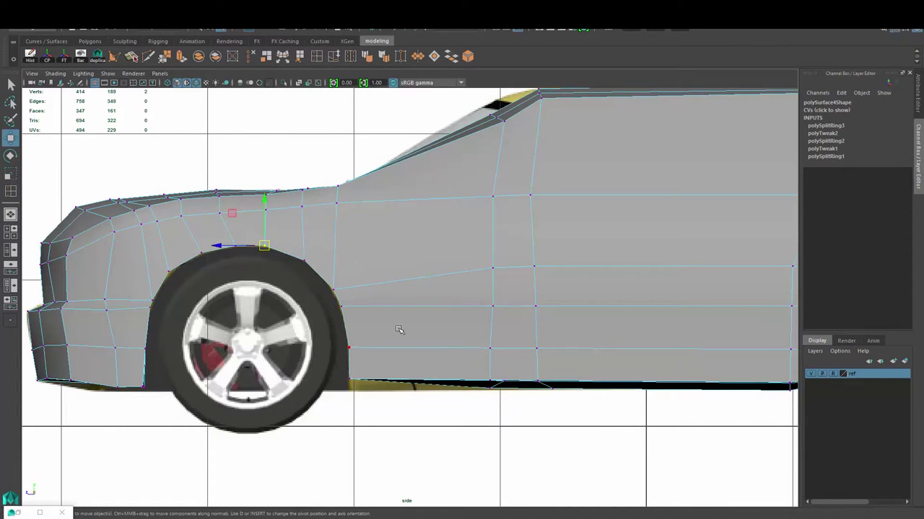
pyautogui.click(388, 340)
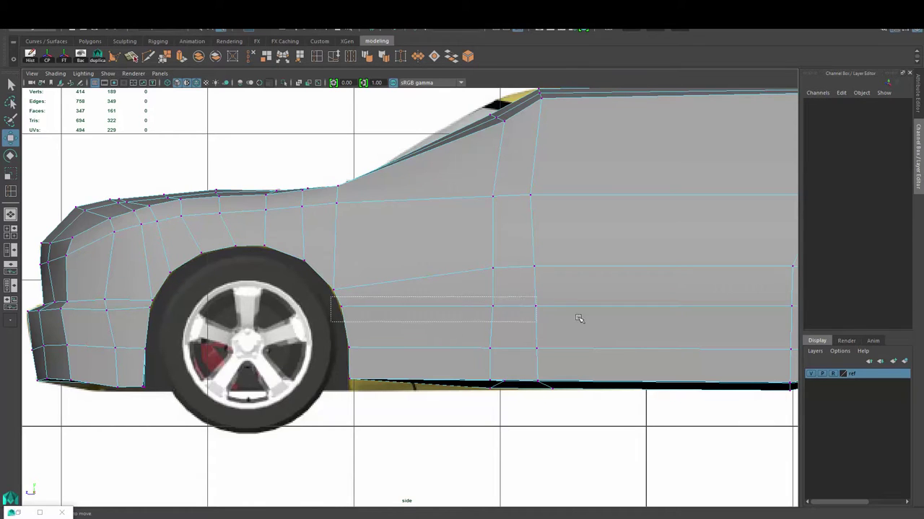
pyautogui.moveTo(578, 318); pyautogui.dragTo(538, 322)
pyautogui.moveTo(441, 306); pyautogui.dragTo(449, 319)
pyautogui.click(342, 320)
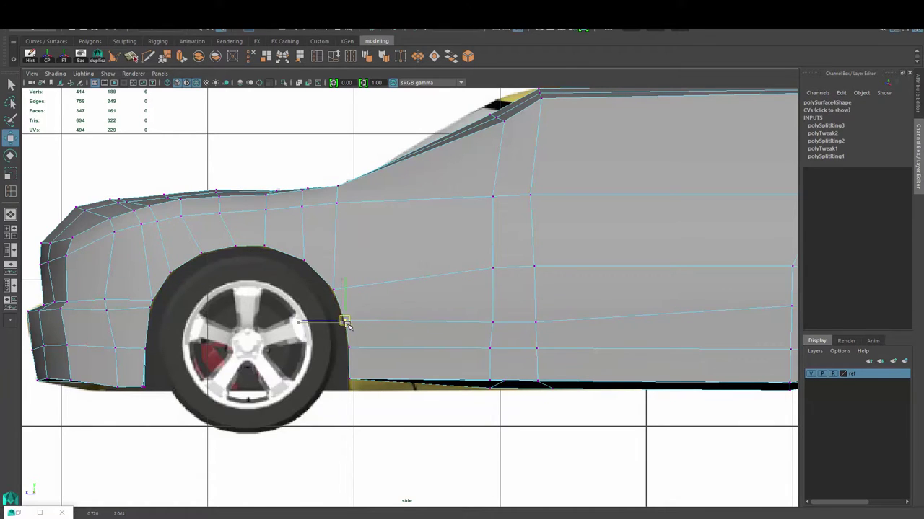
pyautogui.moveTo(336, 373); pyautogui.dragTo(389, 403)
# Step: Adjust the bottom-edge vertices near the rear wheel to follow the body's lower line
pyautogui.moveTo(554, 382); pyautogui.dragTo(556, 383)
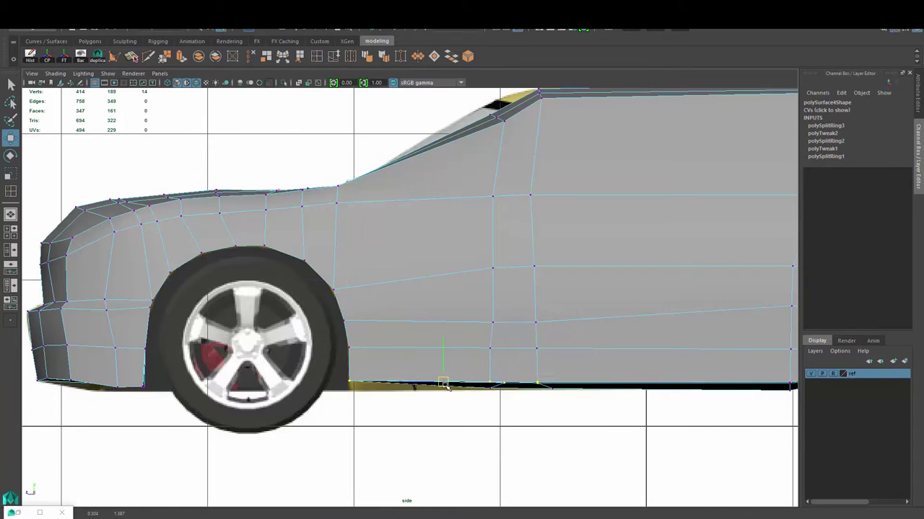
pyautogui.press('r')
pyautogui.press('w')
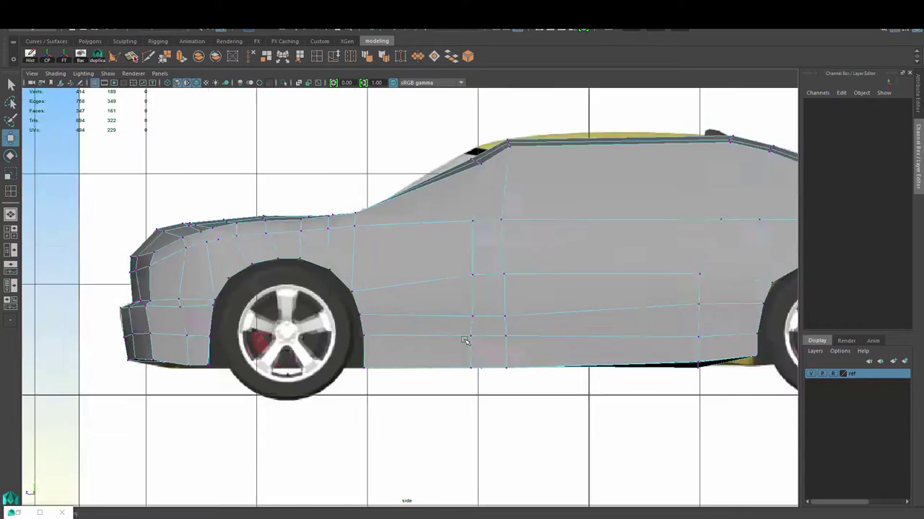
pyautogui.scroll(-3, 466, 340)
pyautogui.scroll(4, 449, 348)
pyautogui.moveTo(449, 347); pyautogui.dragTo(498, 371)
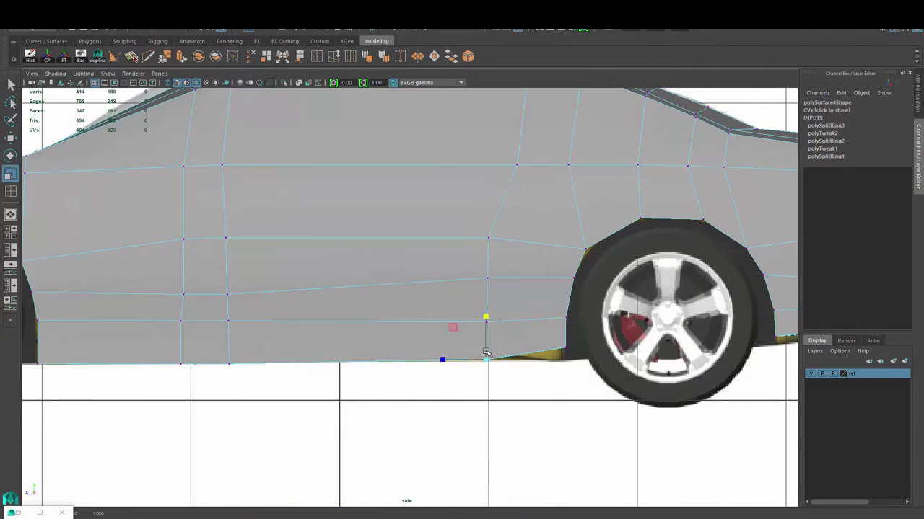
pyautogui.moveTo(487, 330); pyautogui.dragTo(563, 351)
pyautogui.scroll(-5, 525, 336)
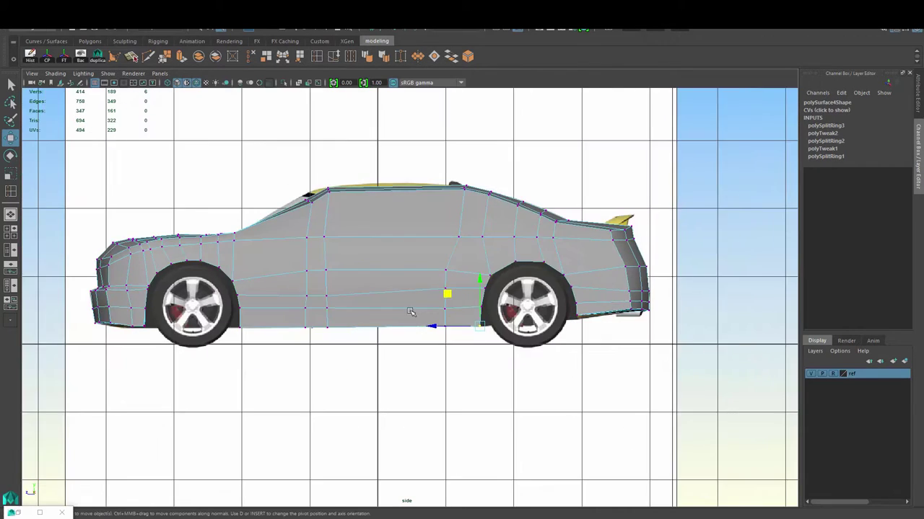
pyautogui.scroll(3, 566, 337)
pyautogui.scroll(-3, 567, 336)
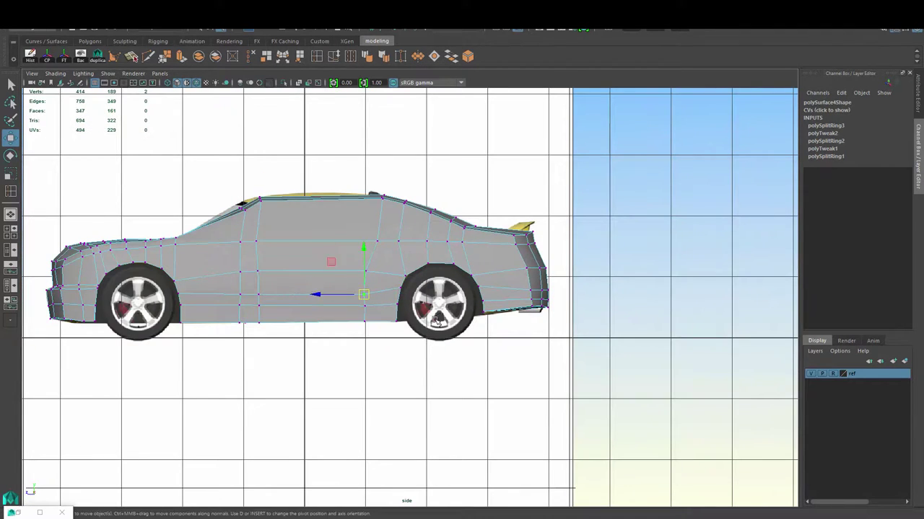
pyautogui.scroll(3, 453, 345)
pyautogui.scroll(2, 453, 345)
pyautogui.moveTo(460, 359); pyautogui.dragTo(503, 340)
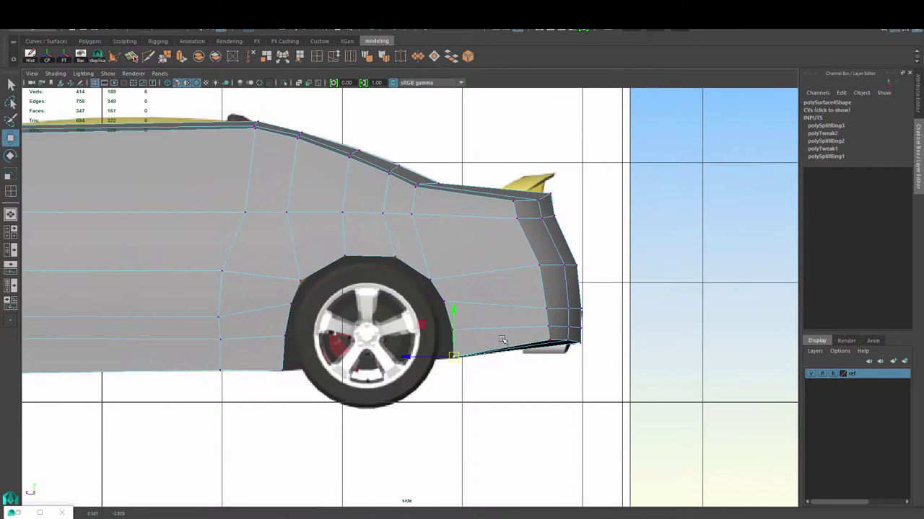
# Step: Scale and rotate the rear bumper corner vertices to fit the rear profile
pyautogui.moveTo(586, 345); pyautogui.dragTo(581, 344)
pyautogui.press('r')
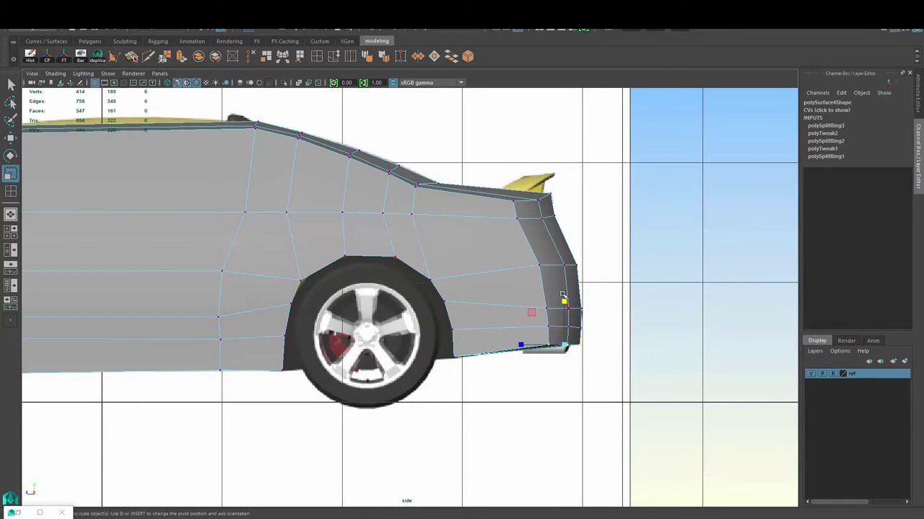
pyautogui.click(562, 306)
pyautogui.moveTo(563, 307); pyautogui.dragTo(588, 305)
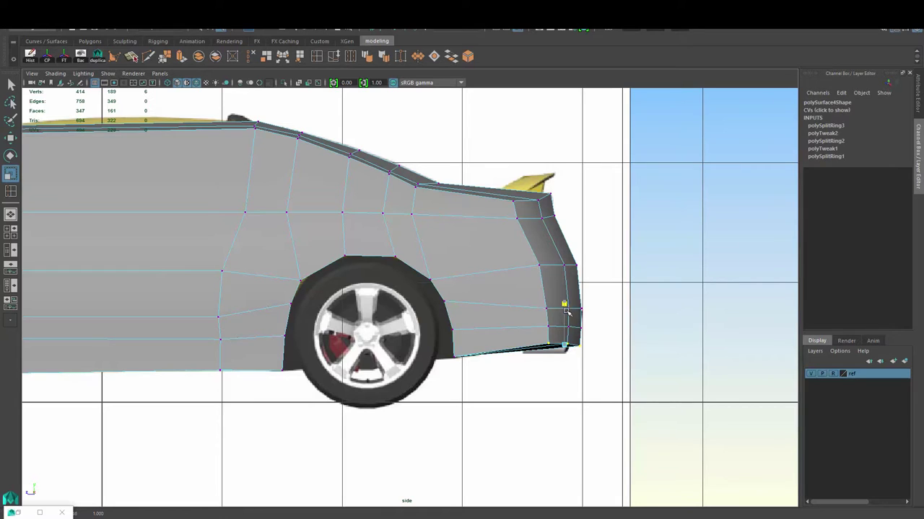
pyautogui.press('e')
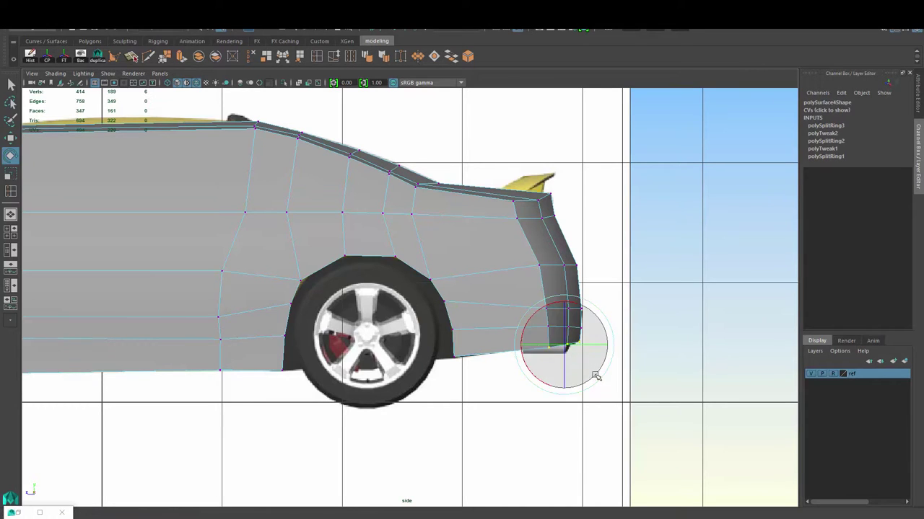
pyautogui.press('w')
pyautogui.click(563, 343)
pyautogui.scroll(3, 448, 269)
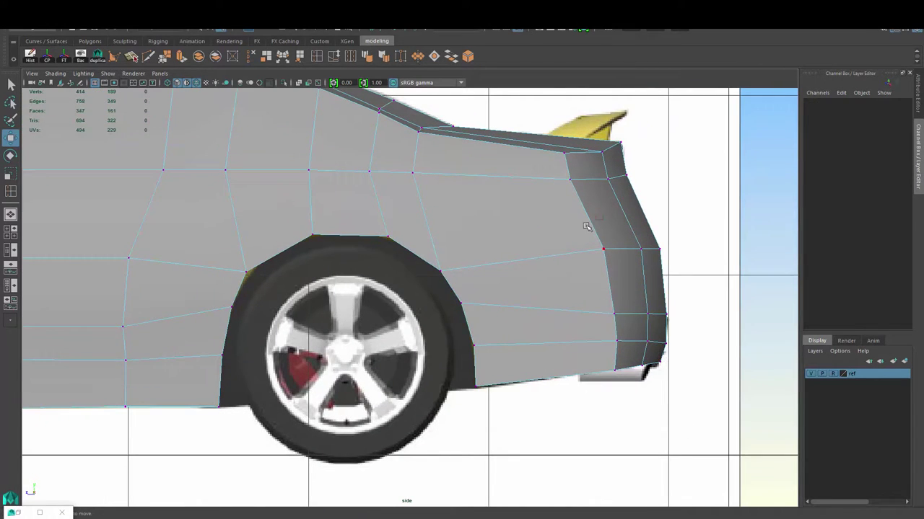
# Step: Lower the rear panel edges and pull a rear wheel-arch vertex down and outward
pyautogui.click(628, 249)
pyautogui.moveTo(632, 263)
pyautogui.mouseDown(button='middle')
pyautogui.moveTo(666, 298)
pyautogui.moveTo(649, 318)
pyautogui.mouseUp(button='middle')
pyautogui.click(695, 327)
pyautogui.click(653, 325)
pyautogui.click(466, 308)
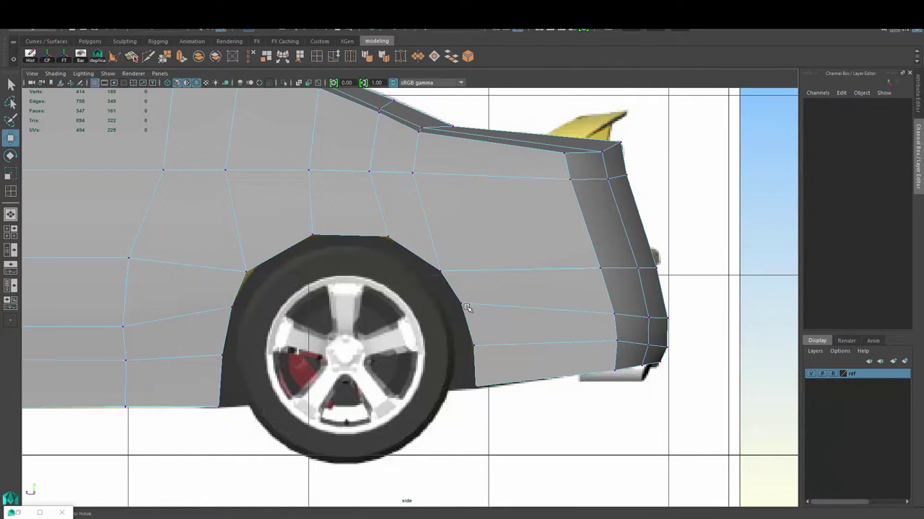
pyautogui.click(470, 317)
pyautogui.moveTo(462, 344); pyautogui.dragTo(490, 368, button='middle')
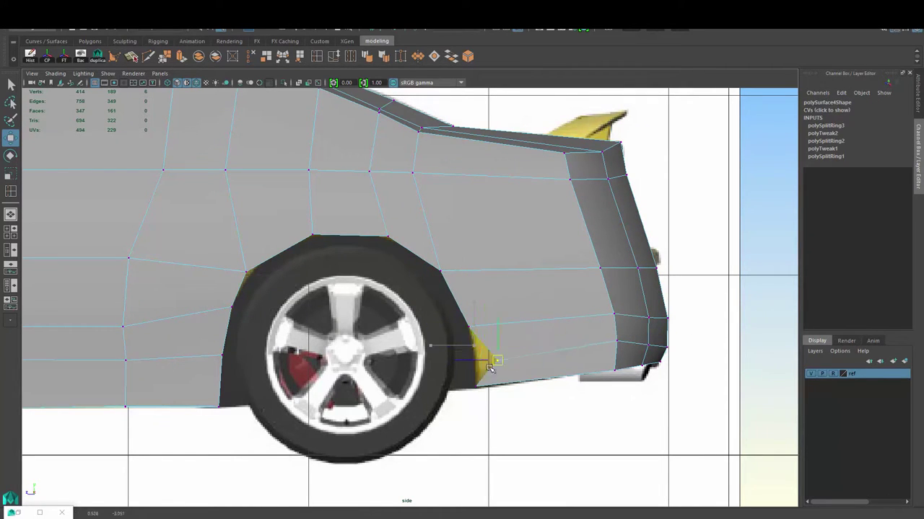
pyautogui.click(444, 304)
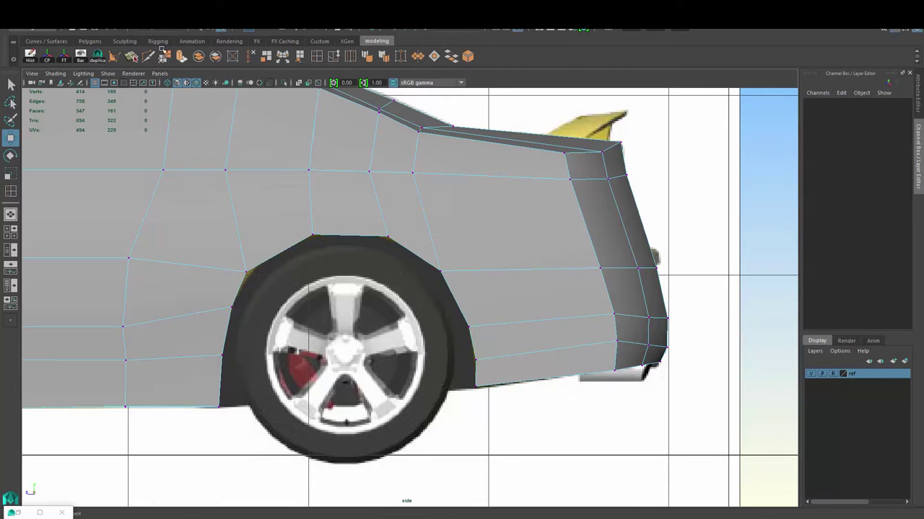
# Step: Insert an edge loop across the rear panel and move its vertices onto the wheel-arch curve
pyautogui.click(457, 303)
pyautogui.press('w')
pyautogui.moveTo(440, 253); pyautogui.dragTo(400, 243, button='right')
pyautogui.click(410, 247)
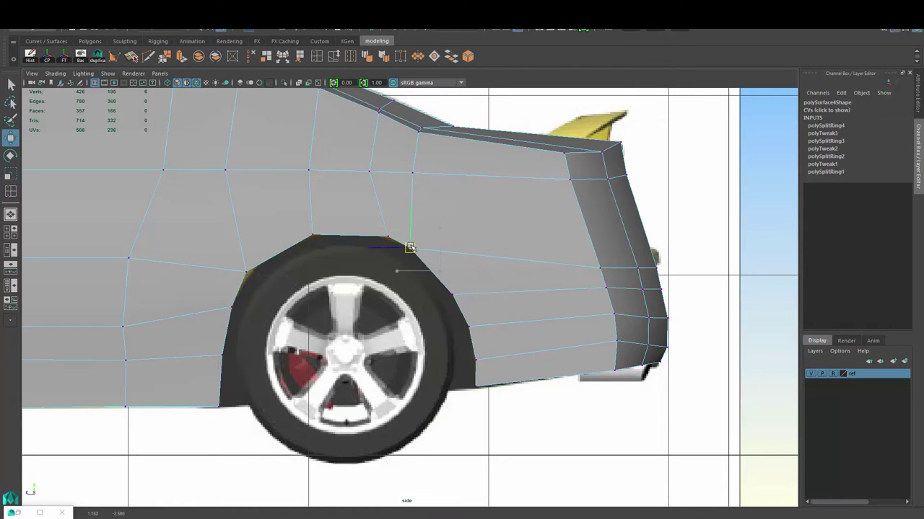
pyautogui.click(567, 267)
pyautogui.click(600, 267)
pyautogui.moveTo(600, 267); pyautogui.dragTo(597, 258, button='middle')
pyautogui.click(453, 294)
pyautogui.moveTo(478, 305); pyautogui.dragTo(461, 291, button='middle')
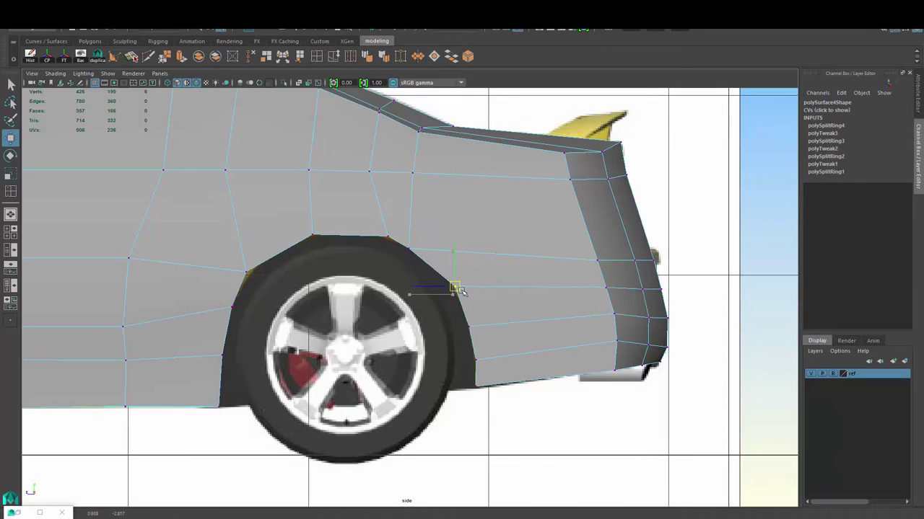
pyautogui.click(238, 118)
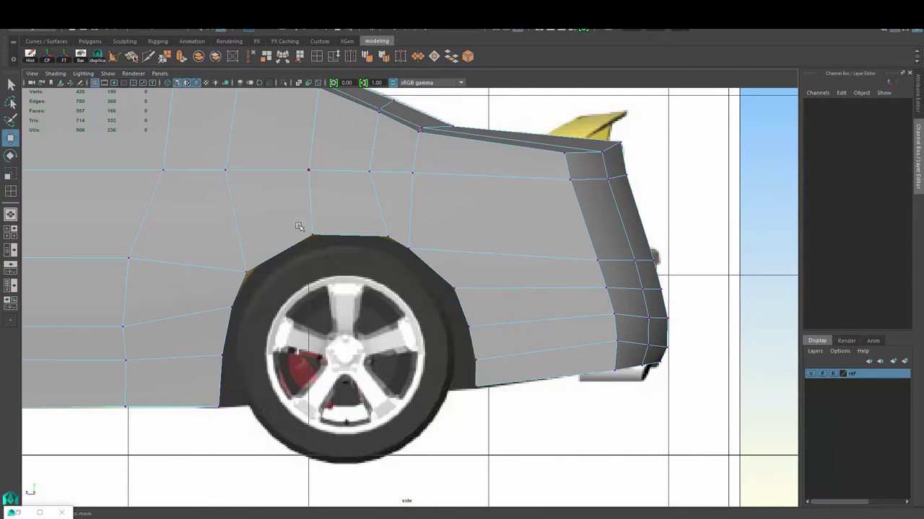
# Step: Insert another edge loop ahead of the rear arch and raise the top of the arch
pyautogui.click(280, 252)
pyautogui.moveTo(283, 249); pyautogui.dragTo(245, 245, button='right')
pyautogui.click(277, 241)
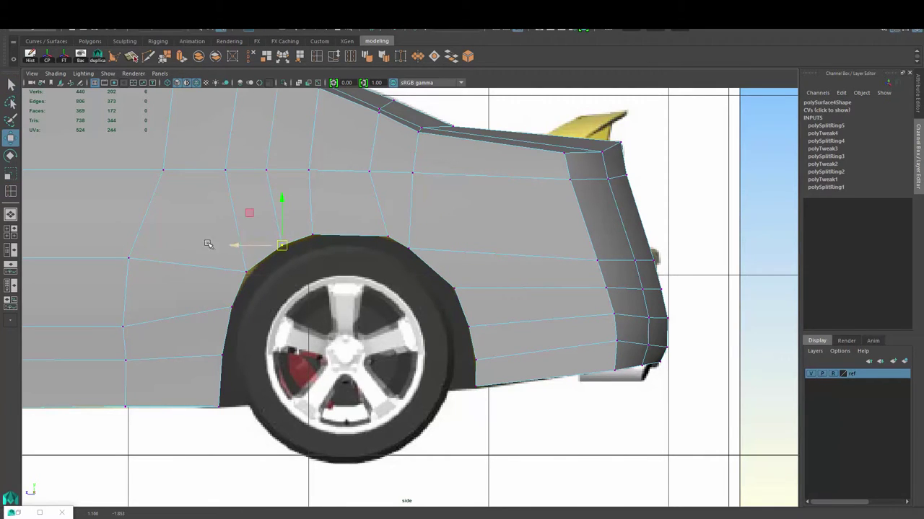
pyautogui.click(313, 235)
pyautogui.moveTo(313, 235); pyautogui.dragTo(372, 229)
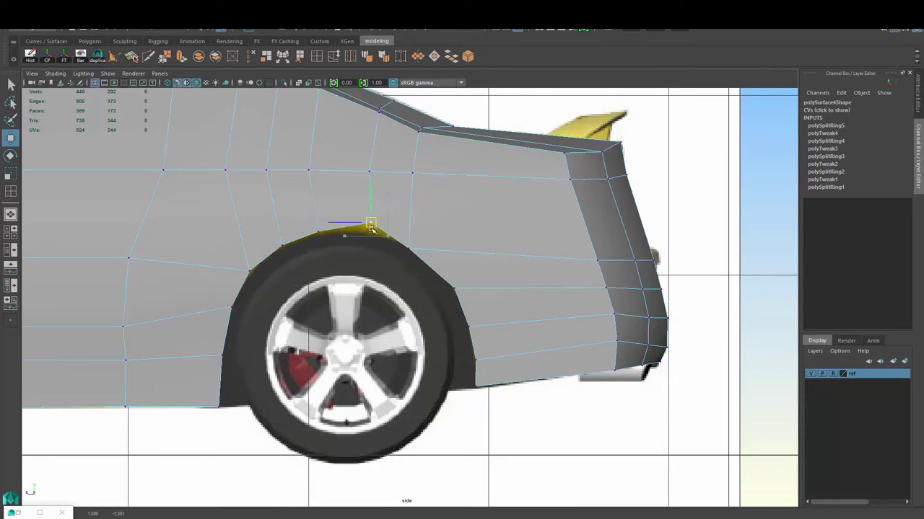
pyautogui.scroll(-3, 372, 229)
pyautogui.click(388, 300)
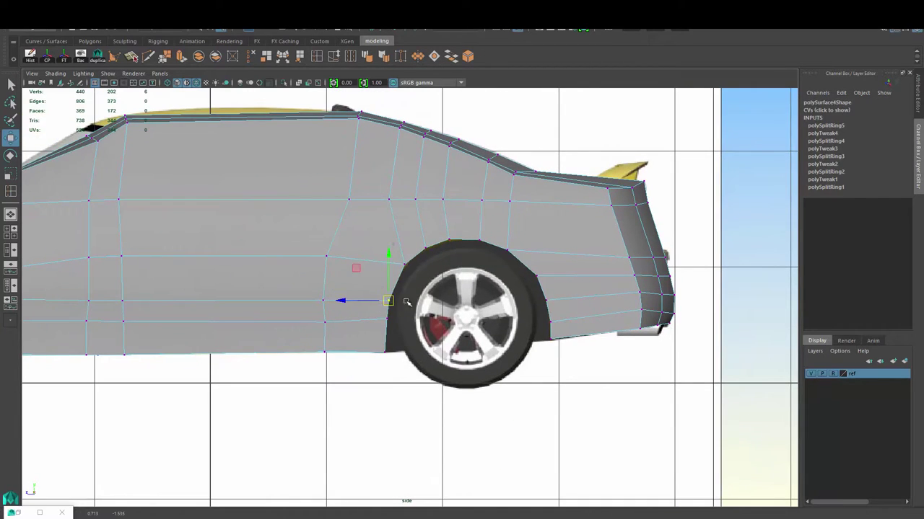
pyautogui.scroll(-5, 406, 302)
pyautogui.scroll(2, 406, 301)
# Step: Shift the front and rear roof vertices along the roofline and open the Insert Edge Loop settings
pyautogui.click(531, 180)
pyautogui.moveTo(531, 180)
pyautogui.mouseDown()
pyautogui.moveTo(505, 183)
pyautogui.moveTo(542, 181)
pyautogui.mouseUp()
pyautogui.click(387, 179)
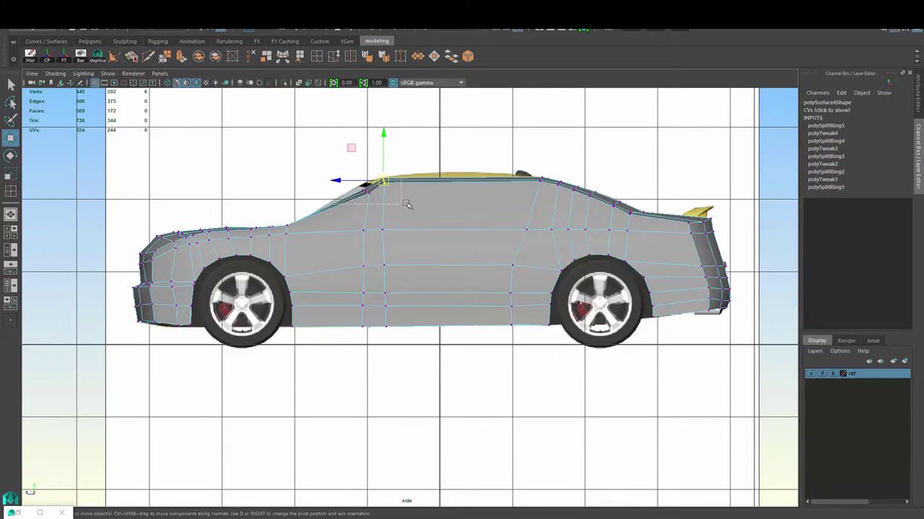
pyautogui.moveTo(387, 179); pyautogui.dragTo(367, 180)
pyautogui.scroll(2, 356, 151)
pyautogui.press('e')
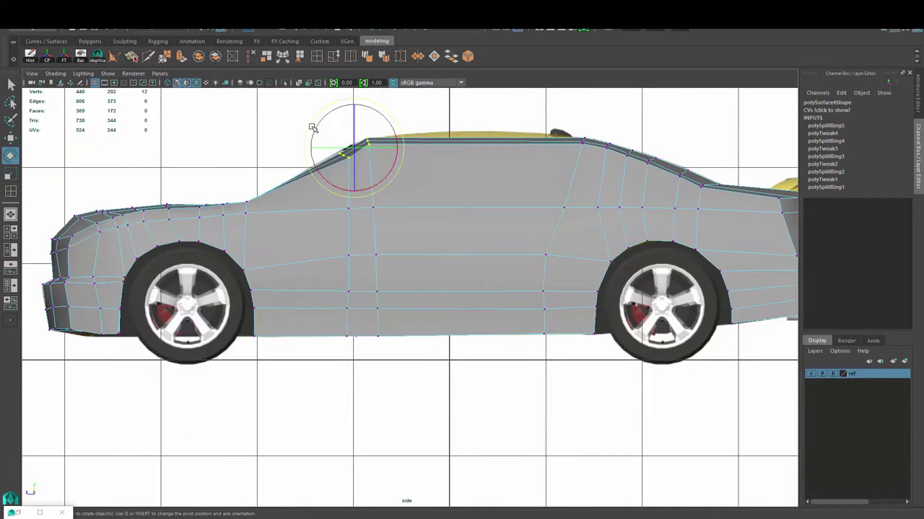
pyautogui.press('w')
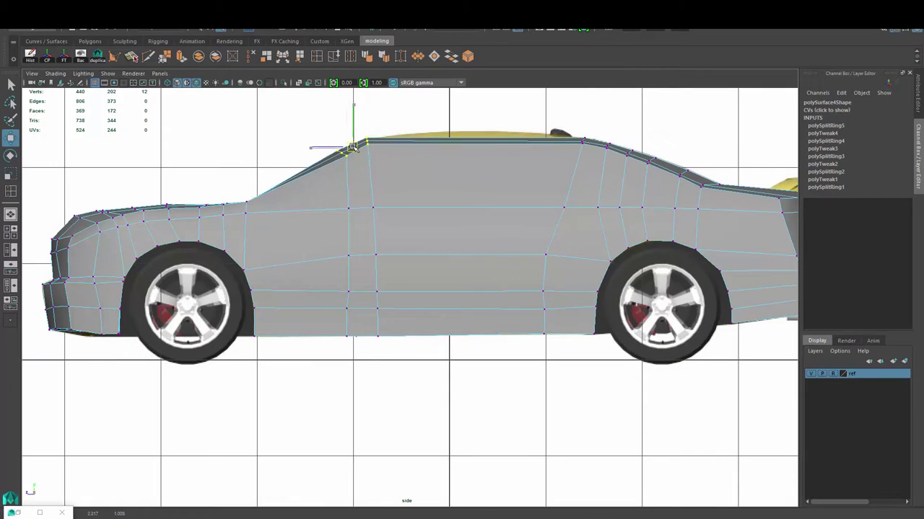
pyautogui.moveTo(593, 146); pyautogui.dragTo(589, 145)
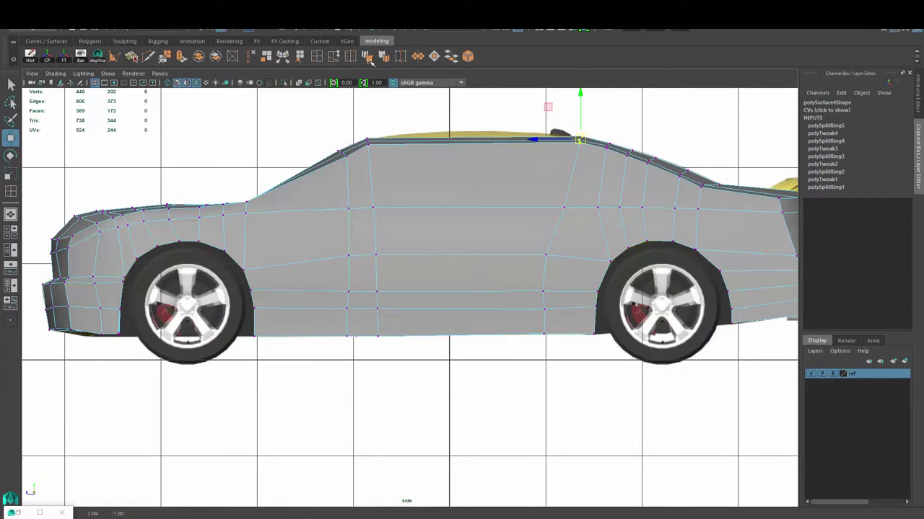
pyautogui.doubleClick(322, 59)
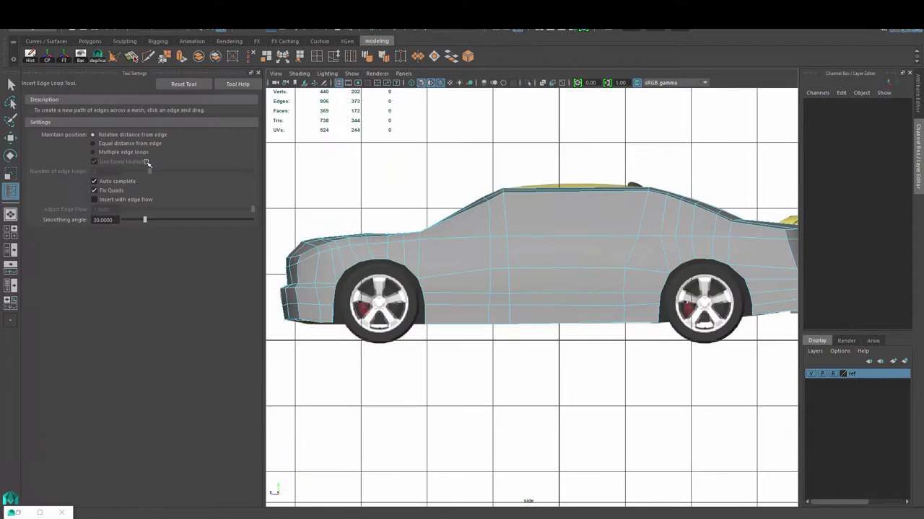
# Step: Insert two vertical edge loops across the mid-body and move the new roof vertices to the roofline
pyautogui.click(616, 185)
pyautogui.moveTo(581, 206); pyautogui.dragTo(534, 206, button='right')
pyautogui.press('e')
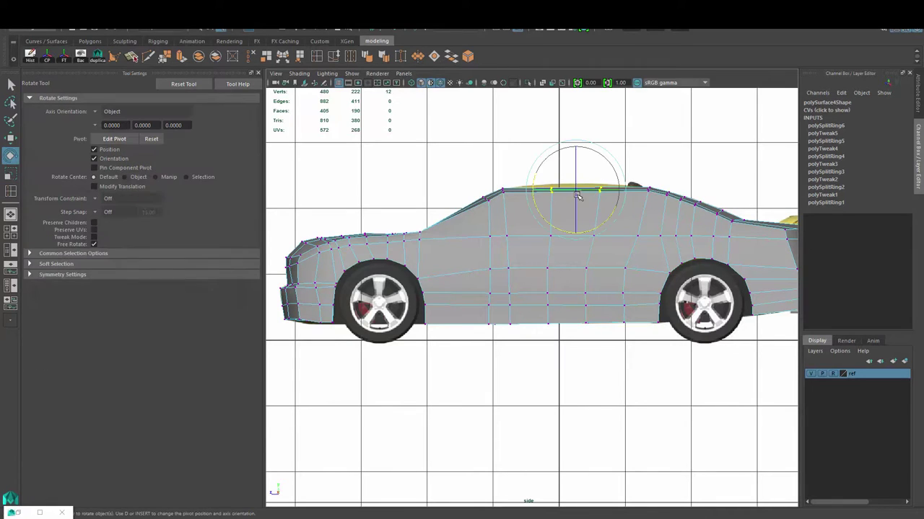
pyautogui.press('w')
pyautogui.moveTo(497, 183); pyautogui.dragTo(507, 191)
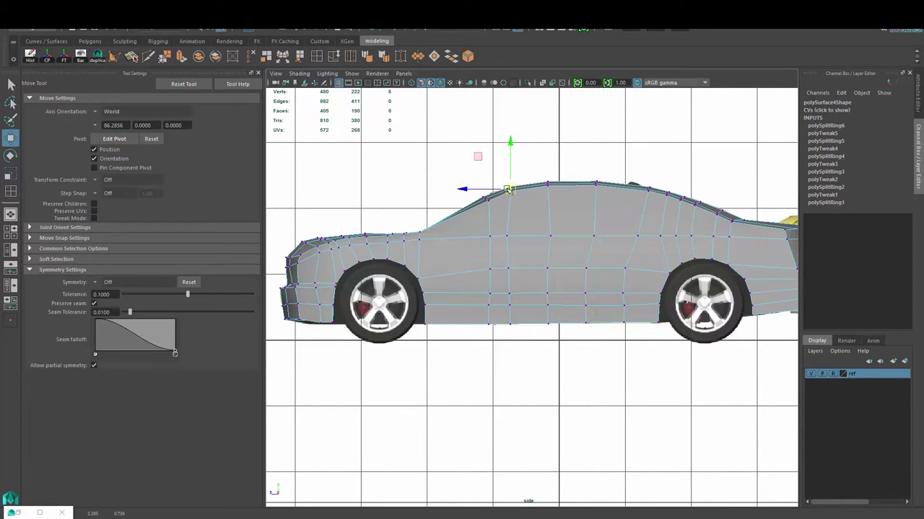
# Step: Select the new vertical vertex loop, check the car's rear half, and clear the selection
pyautogui.doubleClick(501, 177)
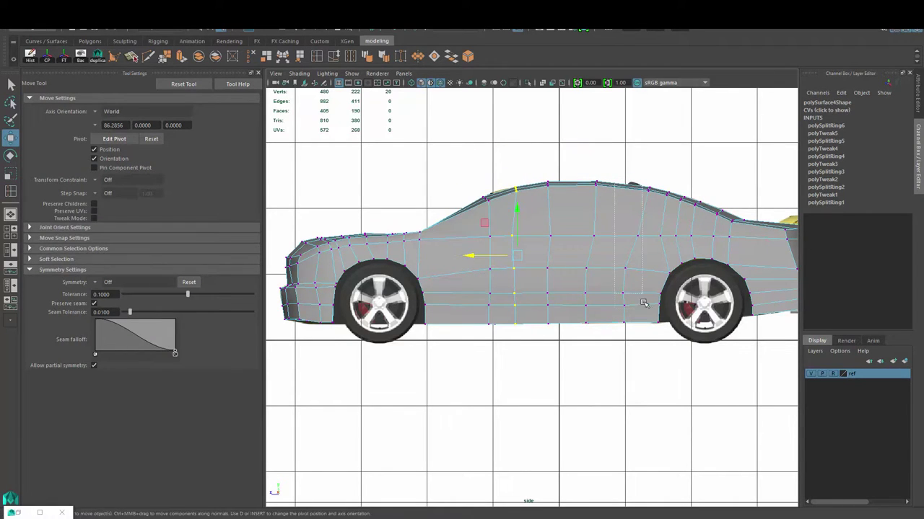
pyautogui.moveTo(604, 254)
pyautogui.keyDown('alt'); pyautogui.mouseDown(button='middle')
pyautogui.moveTo(629, 283)
pyautogui.moveTo(308, 194)
pyautogui.mouseUp(button='middle'); pyautogui.keyUp('alt')
pyautogui.scroll(2, 629, 283)
pyautogui.scroll(-3, 630, 283)
pyautogui.scroll(2, 308, 194)
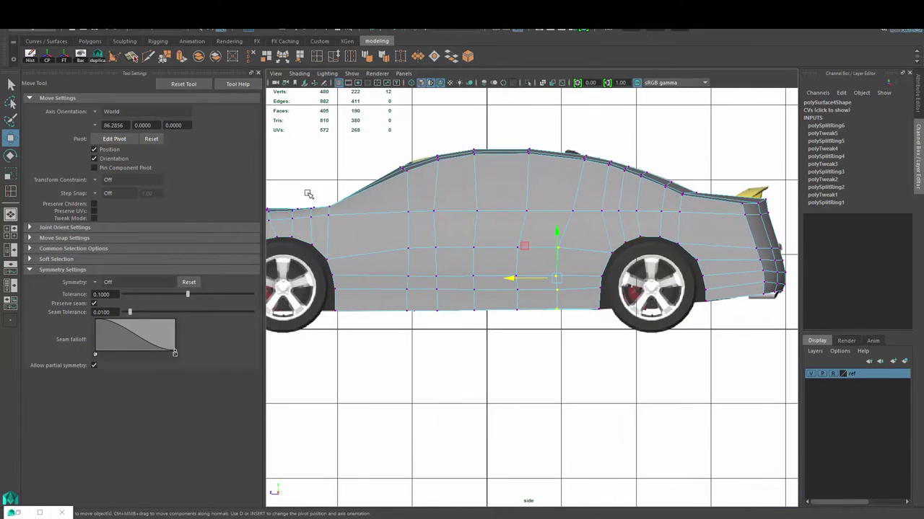
pyautogui.click(306, 151)
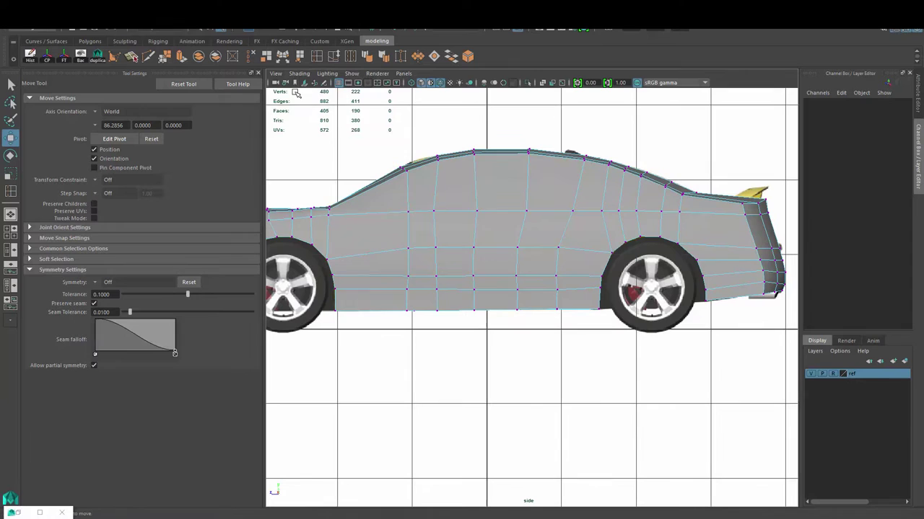
pyautogui.click(350, 73)
# Step: Show the yellow sedan reference and drag the hood's front corner vertices onto its nose outline
pyautogui.click(321, 187)
pyautogui.scroll(1, 440, 157)
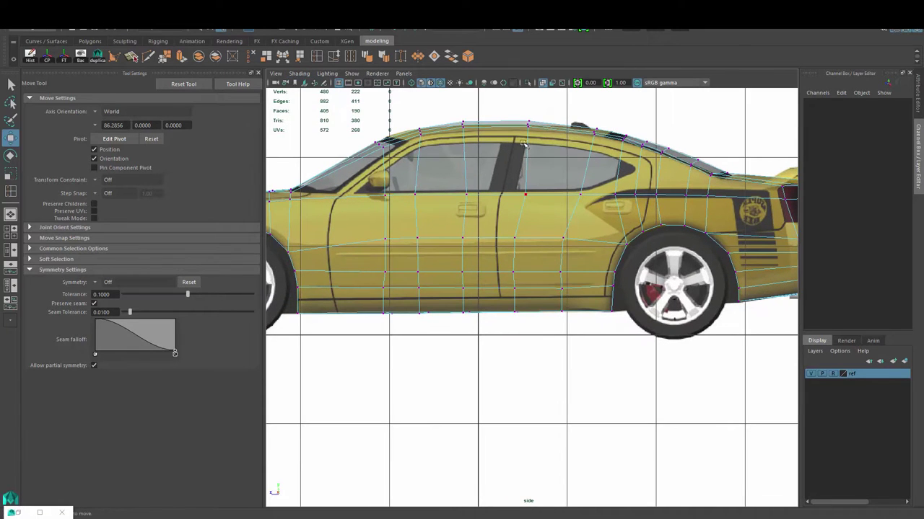
pyautogui.scroll(-1, 384, 179)
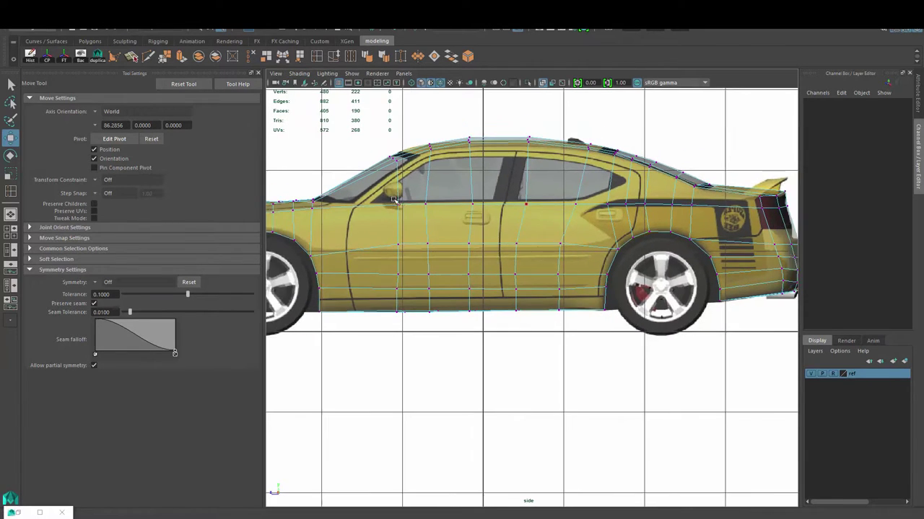
pyautogui.keyDown('alt'); pyautogui.moveTo(489, 200); pyautogui.dragTo(611, 191, button='middle'); pyautogui.keyUp('alt')
pyautogui.click(318, 204)
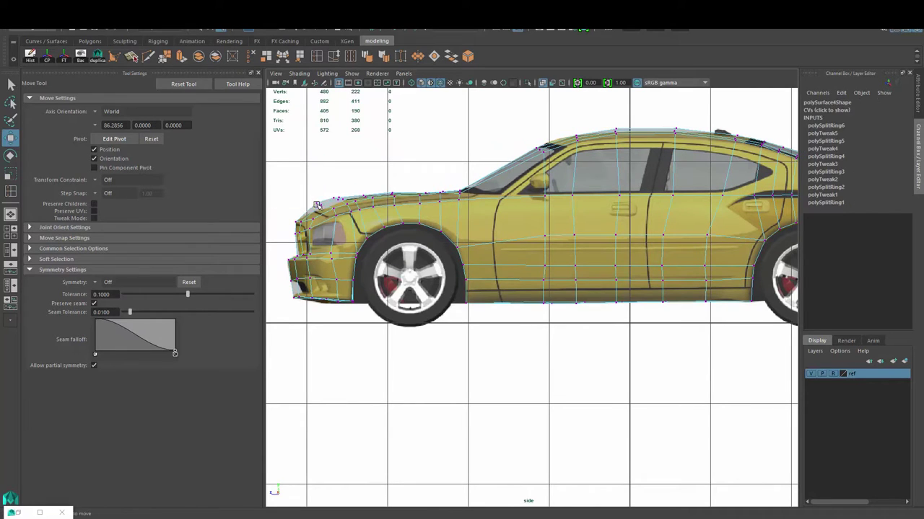
pyautogui.click(317, 204)
pyautogui.click(339, 199)
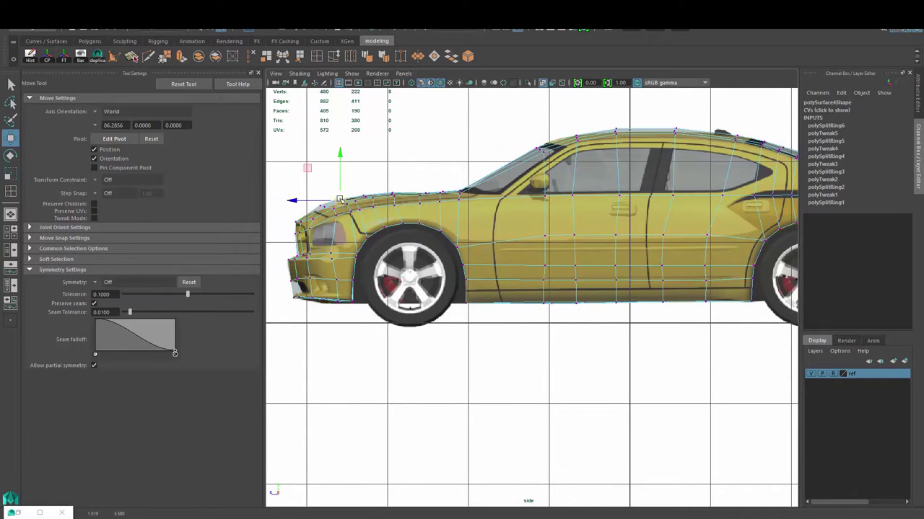
pyautogui.moveTo(339, 199); pyautogui.dragTo(368, 189, button='right')
pyautogui.scroll(3, 442, 234)
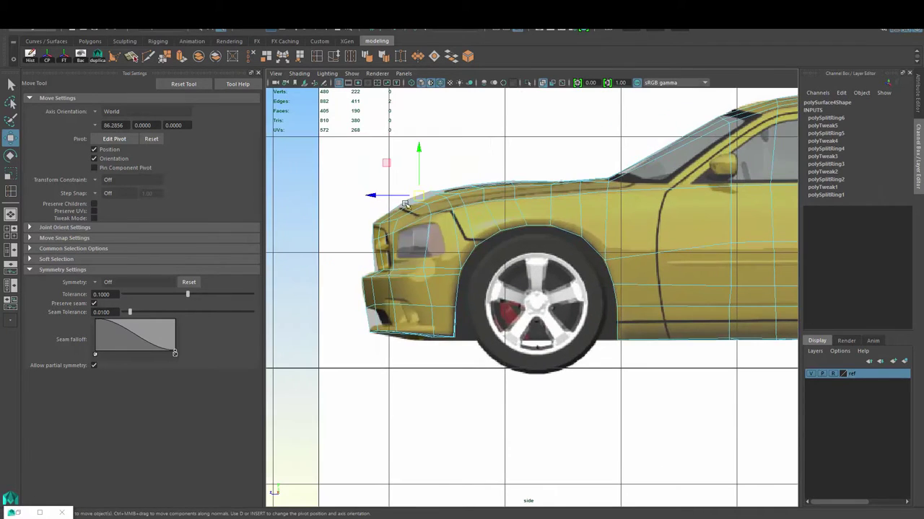
pyautogui.scroll(2, 406, 206)
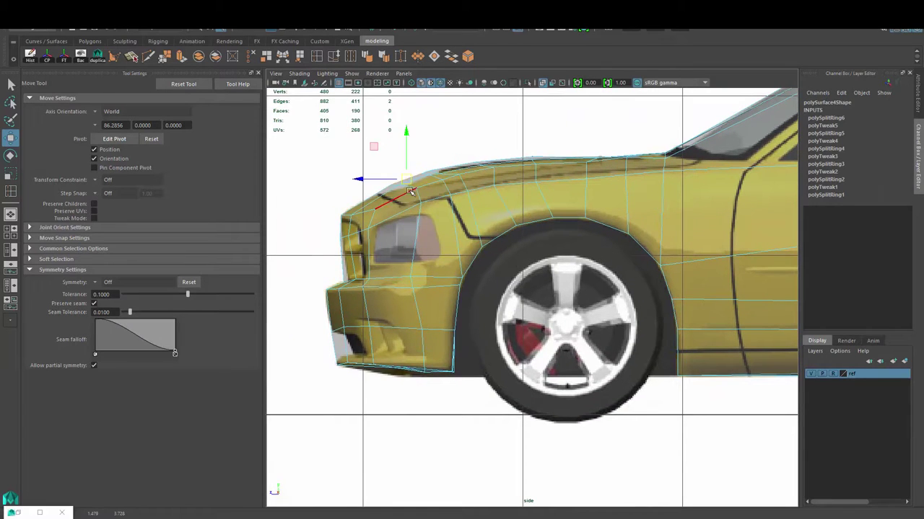
# Step: Fit the hood-edge, front-fender and wheel-arch vertices to the sedan's bumper and arch outline
pyautogui.moveTo(410, 191); pyautogui.dragTo(408, 169, button='right')
pyautogui.click(536, 159)
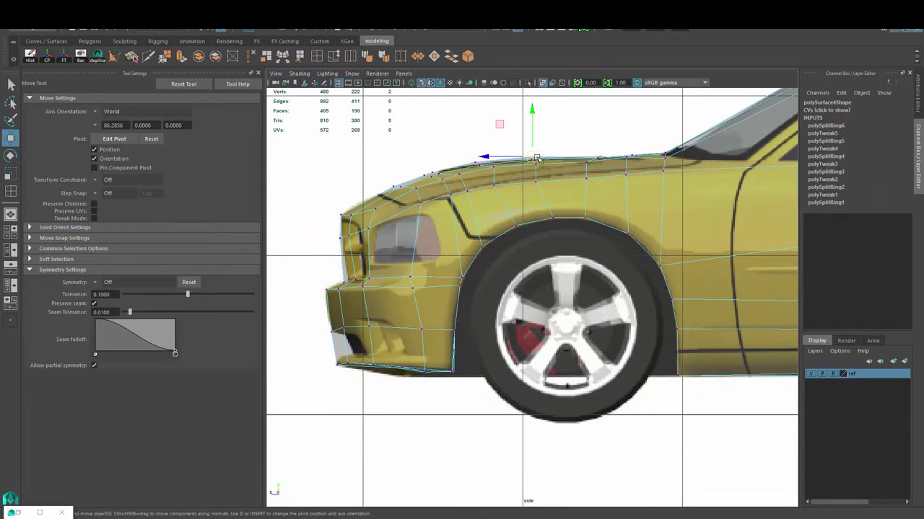
pyautogui.keyDown('alt'); pyautogui.moveTo(505, 149); pyautogui.dragTo(486, 159, button='middle'); pyautogui.keyUp('alt')
pyautogui.click(401, 194)
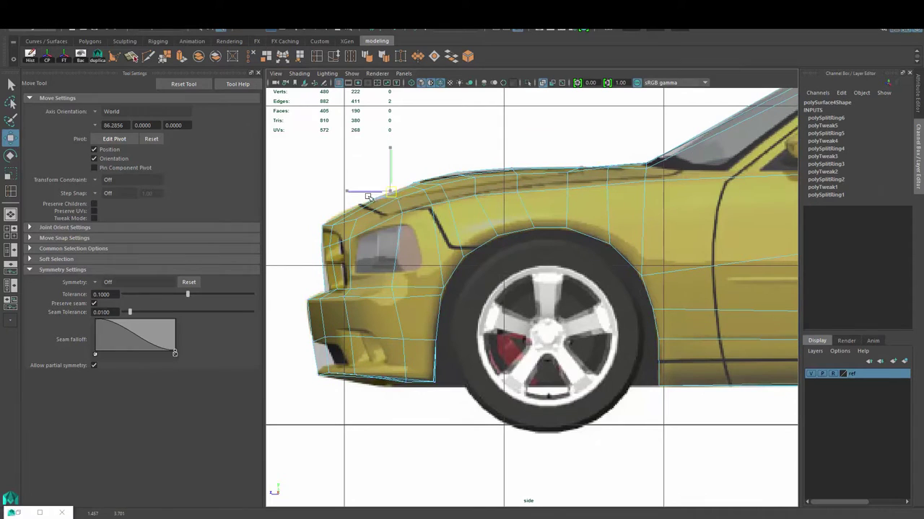
pyautogui.moveTo(351, 229); pyautogui.dragTo(350, 211, button='right')
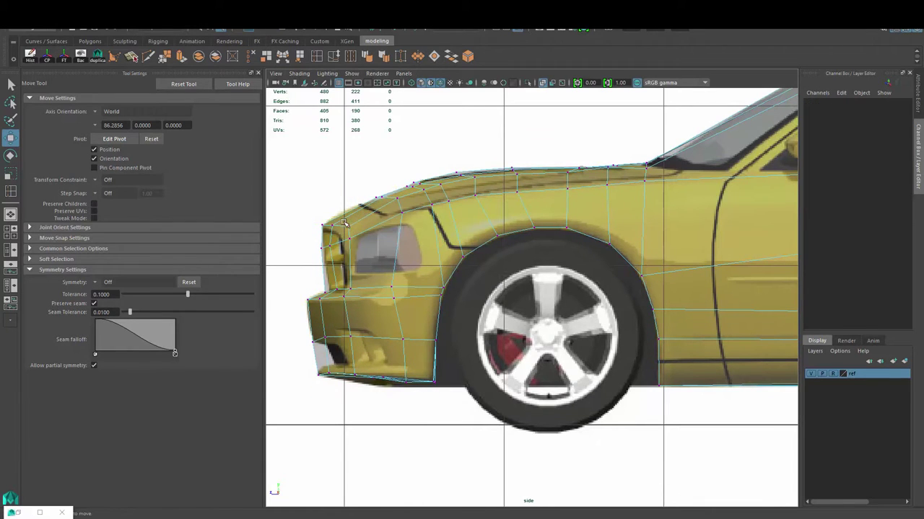
pyautogui.click(349, 259)
pyautogui.click(342, 291)
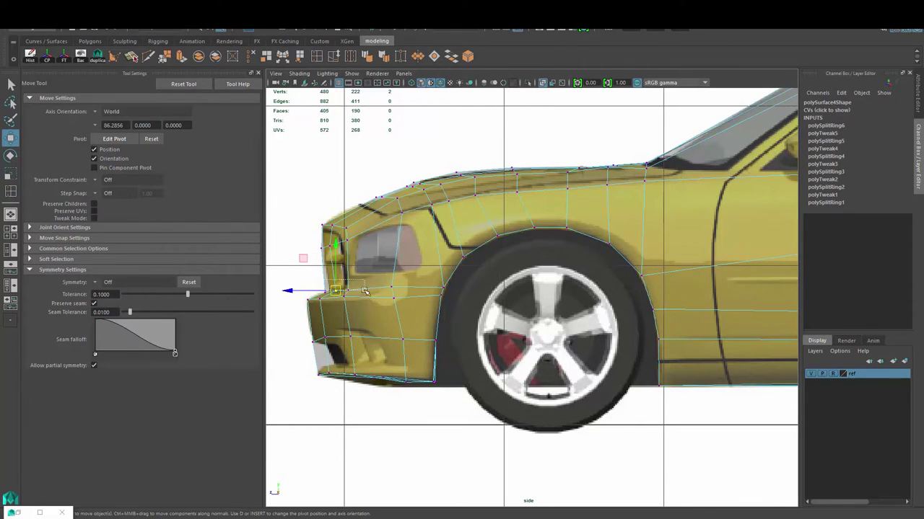
pyautogui.moveTo(345, 291); pyautogui.dragTo(336, 291)
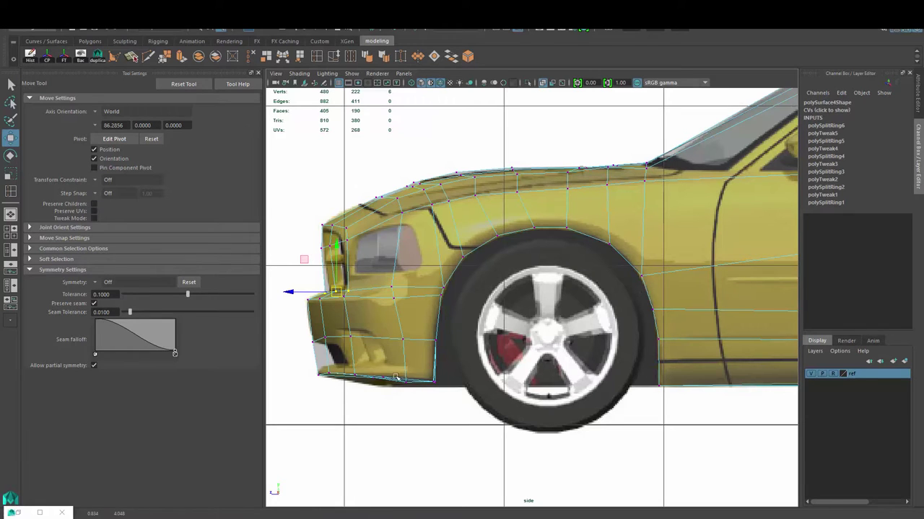
pyautogui.click(403, 340)
pyautogui.keyDown('alt'); pyautogui.moveTo(402, 339); pyautogui.dragTo(276, 383, button='middle'); pyautogui.keyUp('alt')
pyautogui.scroll(1, 276, 382)
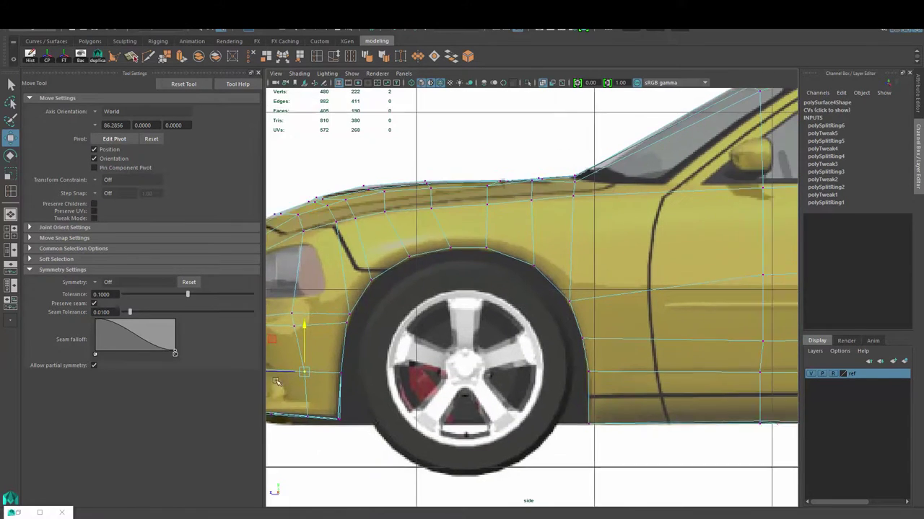
pyautogui.scroll(-3, 276, 383)
# Step: Adjust the mid and rear roof vertices to the sedan's roofline
pyautogui.scroll(-3, 505, 325)
pyautogui.scroll(3, 652, 320)
pyautogui.scroll(3, 558, 267)
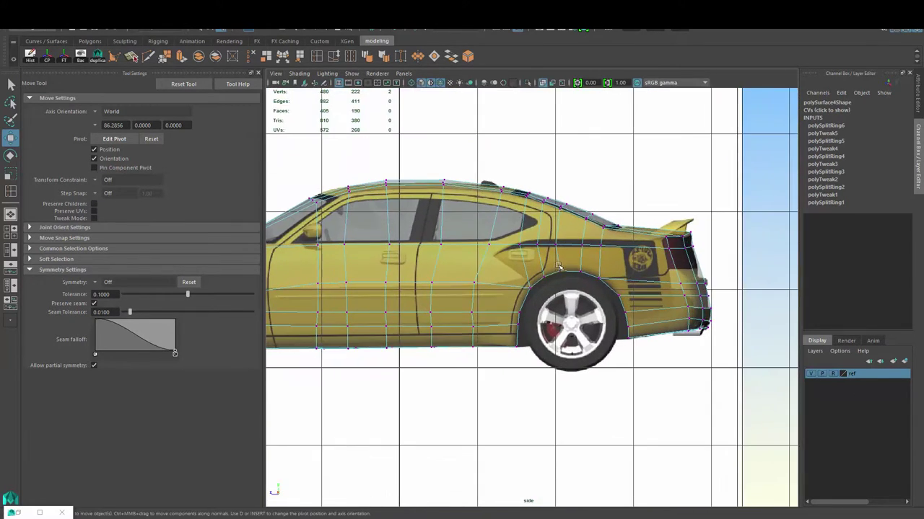
pyautogui.scroll(1, 558, 267)
pyautogui.click(397, 163)
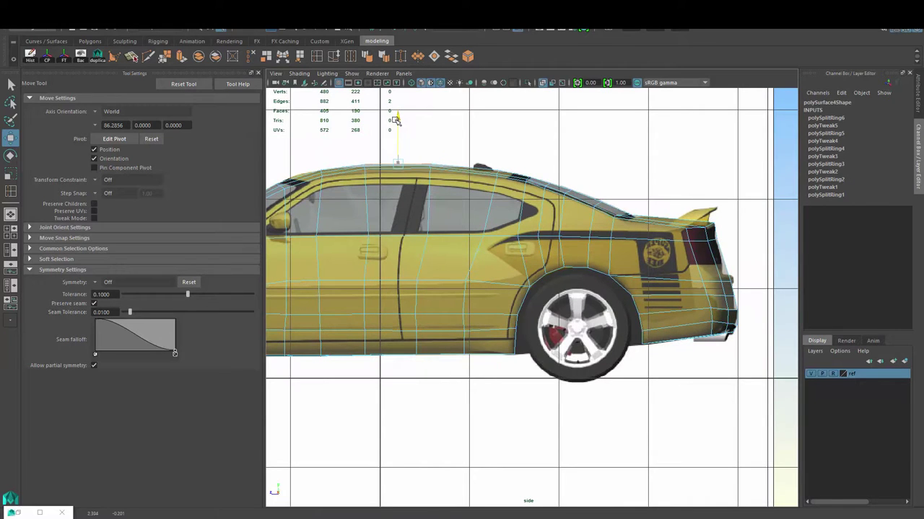
pyautogui.click(497, 173)
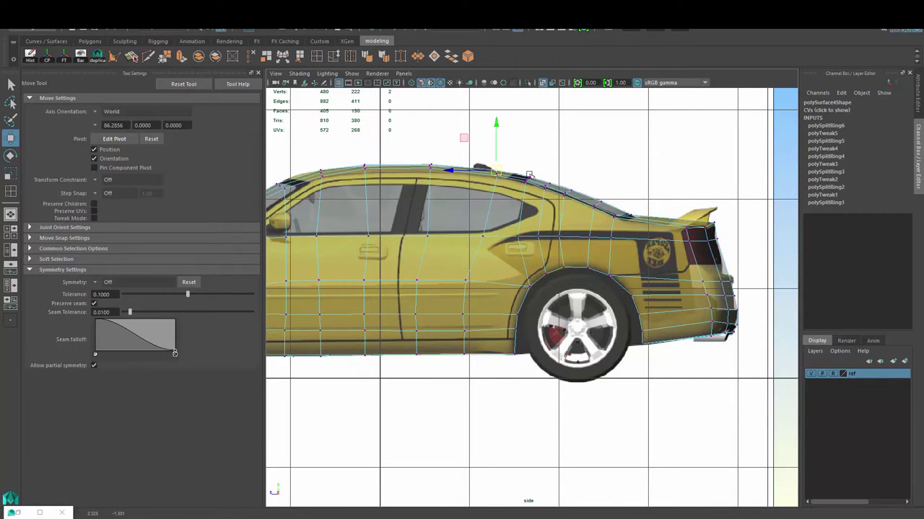
pyautogui.scroll(1, 557, 154)
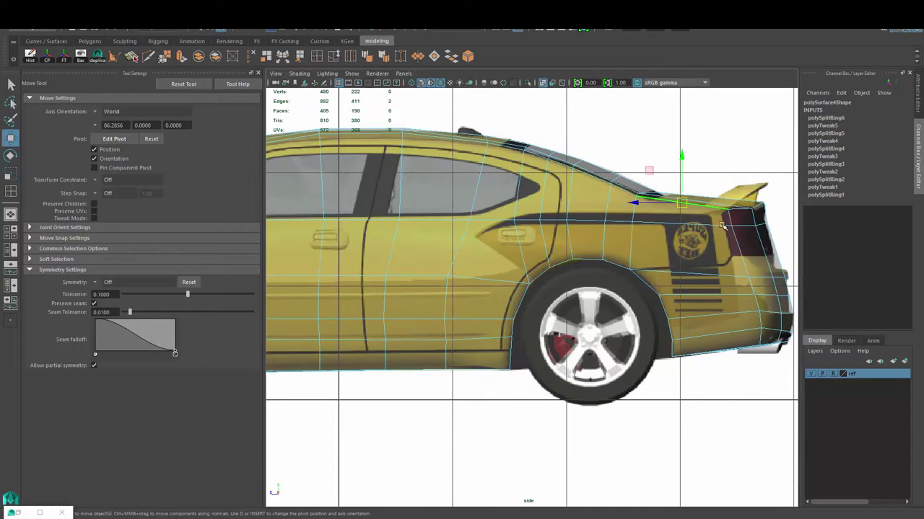
pyautogui.scroll(1, 577, 184)
# Step: In vertex mode, move the rear roofline and spoiler corner vertices onto the trunk line
pyautogui.rightClick(577, 184)
pyautogui.click(577, 184)
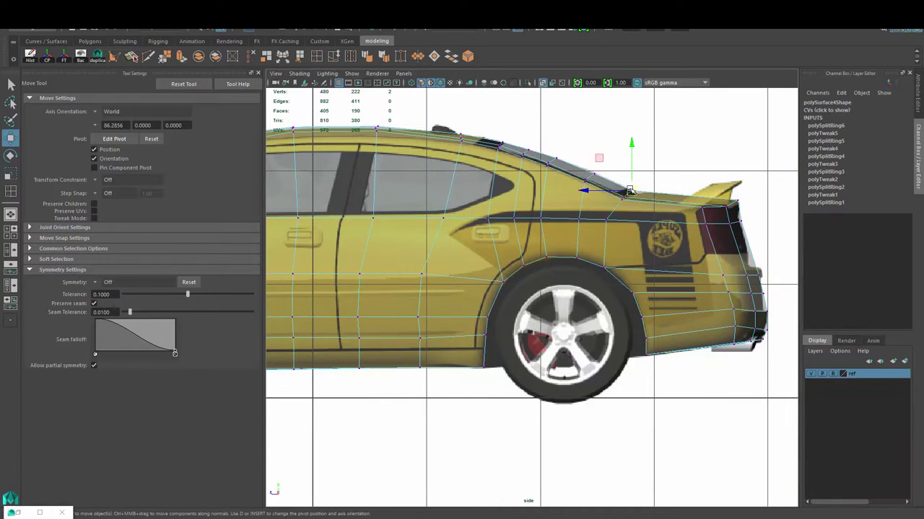
pyautogui.click(633, 192)
pyautogui.click(712, 203)
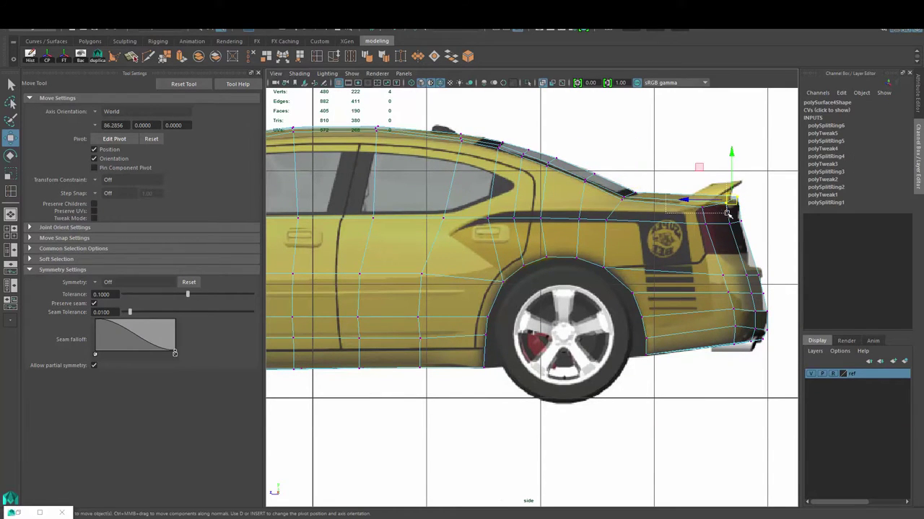
pyautogui.keyDown('alt'); pyautogui.moveTo(731, 192); pyautogui.dragTo(601, 214, button='middle'); pyautogui.keyUp('alt')
pyautogui.scroll(2, 634, 238)
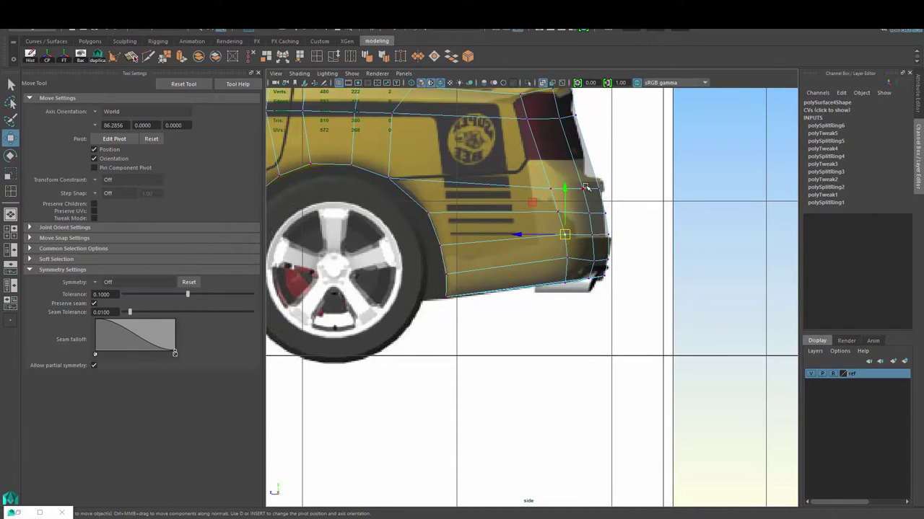
pyautogui.scroll(1, 497, 173)
# Step: Insert a single edge loop across the rear quarter panel
pyautogui.click(317, 58)
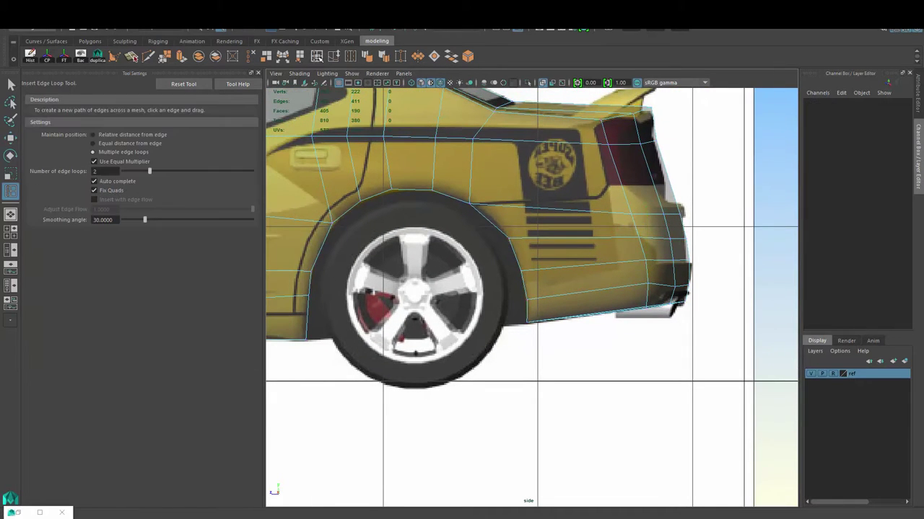
pyautogui.click(626, 204)
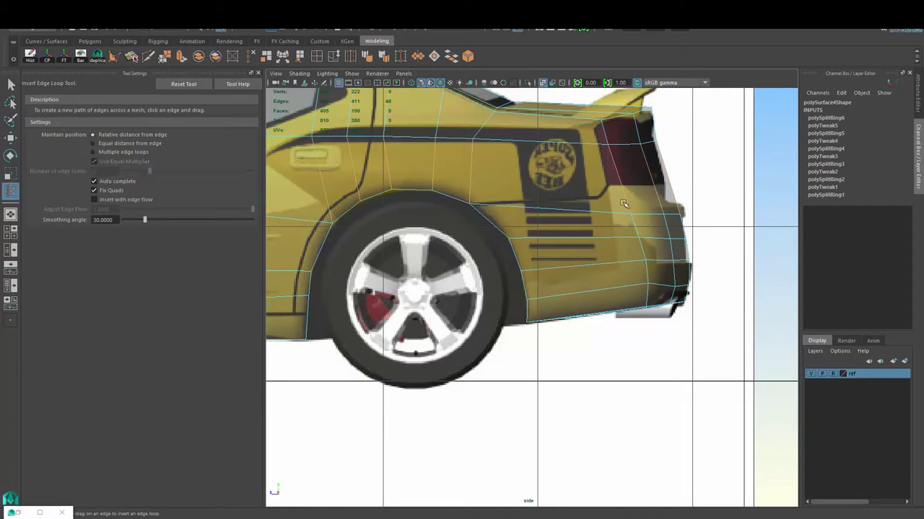
pyautogui.click(631, 204)
pyautogui.press('w')
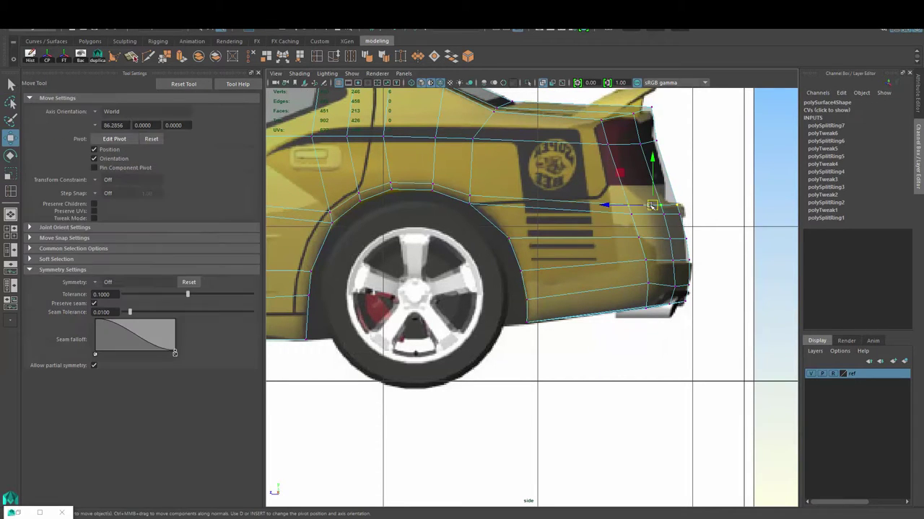
# Step: Add a second edge loop lower on the rear panel
pyautogui.click(663, 213)
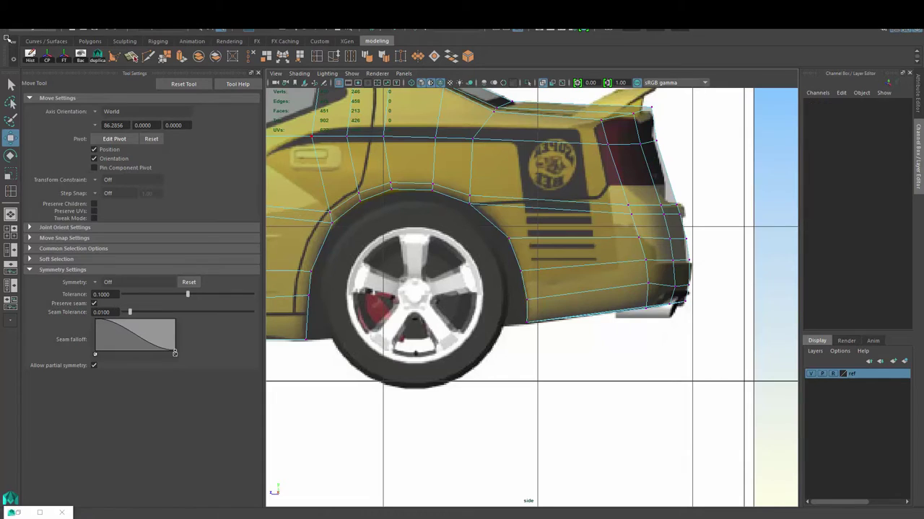
pyautogui.press('q')
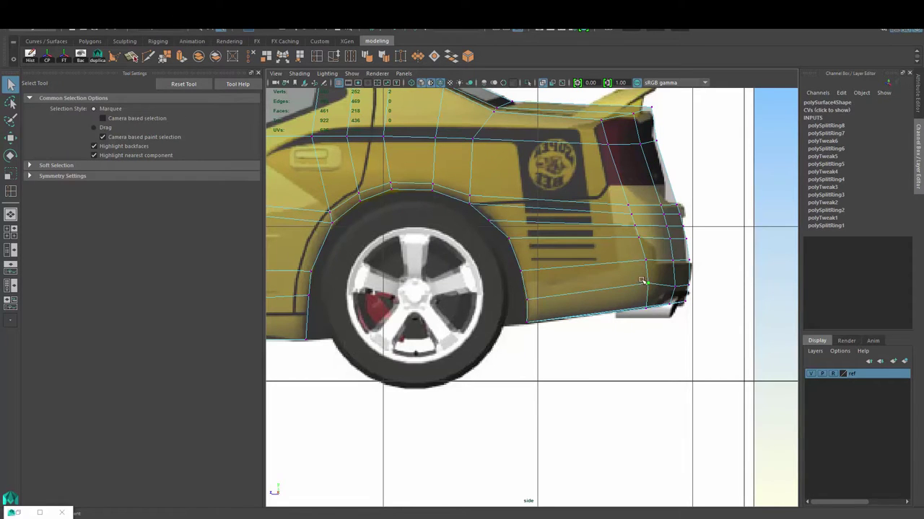
pyautogui.press('w')
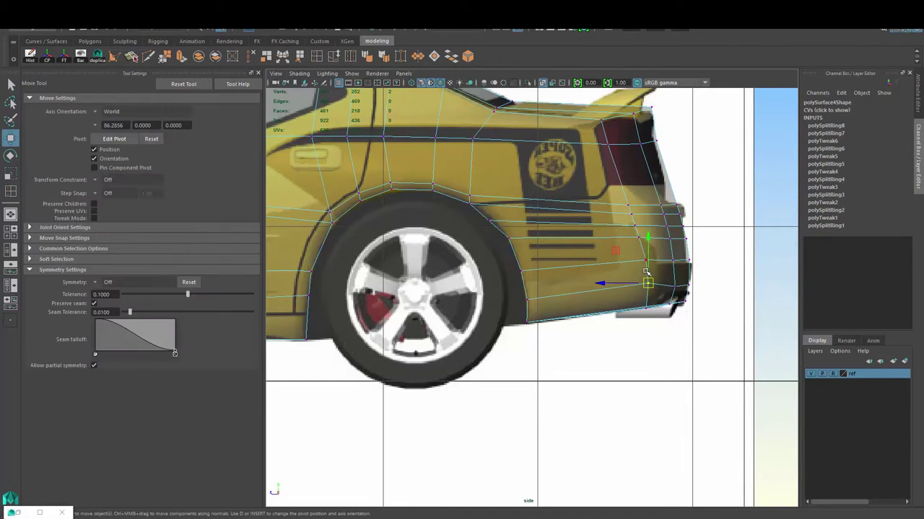
pyautogui.scroll(-3, 715, 327)
pyautogui.scroll(2, 724, 316)
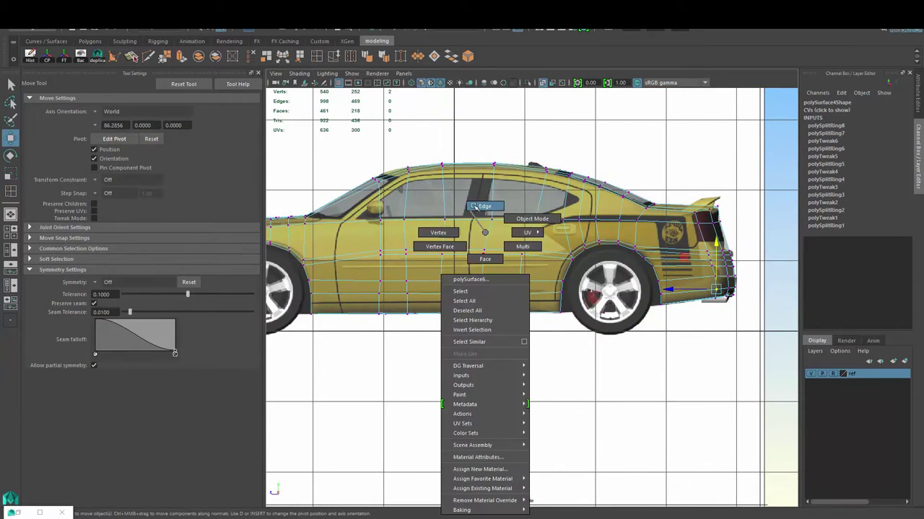
# Step: Switch to edge selection and pick a vertical door edge along the car's side
pyautogui.moveTo(528, 272); pyautogui.dragTo(476, 202, button='right')
pyautogui.press('q')
pyautogui.press('w')
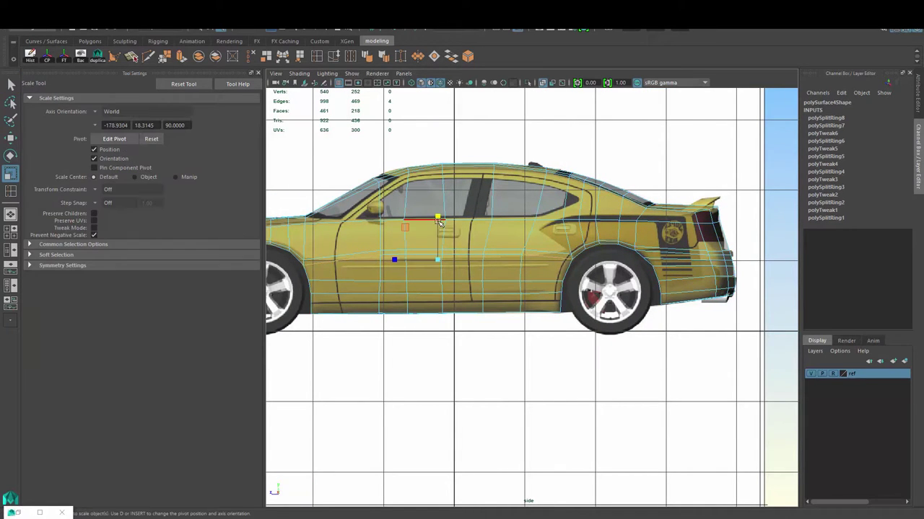
pyautogui.click(441, 220)
pyautogui.scroll(3, 440, 225)
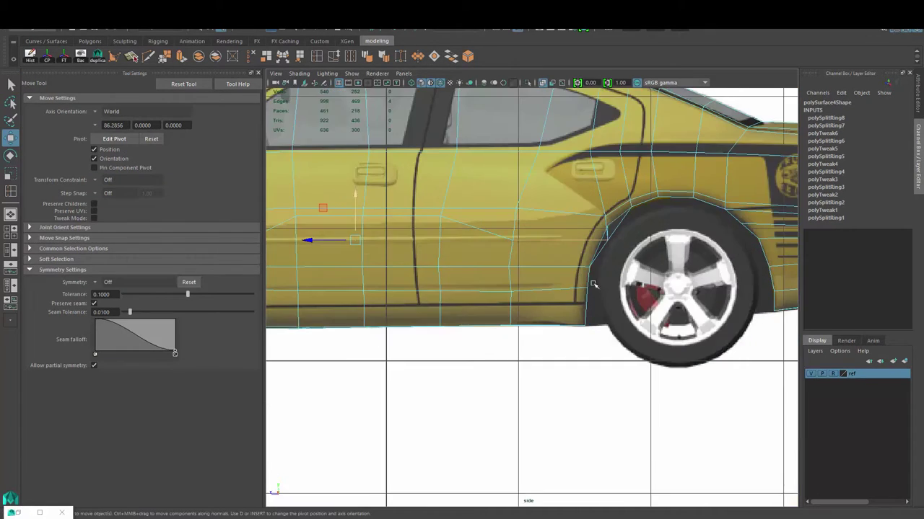
pyautogui.keyDown('alt'); pyautogui.moveTo(447, 245); pyautogui.dragTo(606, 274, button='middle'); pyautogui.keyUp('alt')
pyautogui.scroll(-3, 558, 268)
# Step: Select a horizontal door edge and lower the front-door vertex slightly
pyautogui.rightClick(558, 268)
pyautogui.moveTo(558, 269); pyautogui.dragTo(539, 257, button='right')
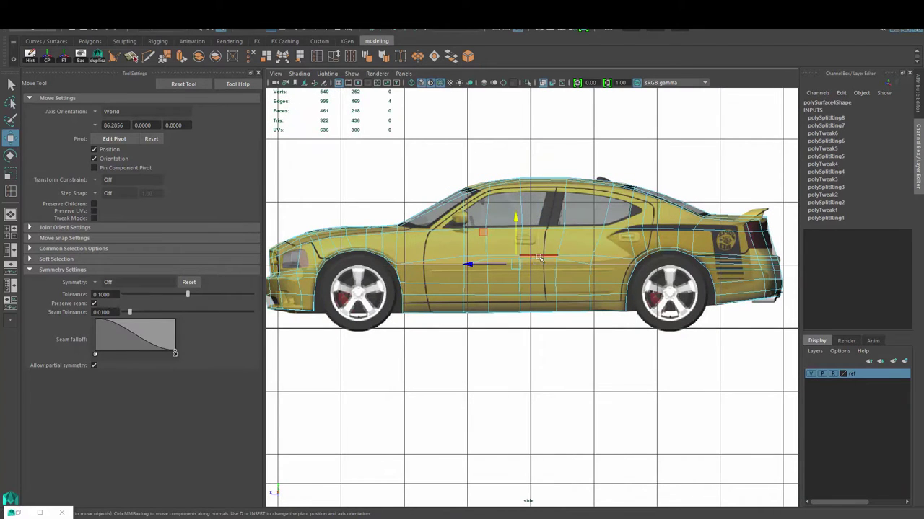
pyautogui.click(505, 262)
pyautogui.scroll(3, 490, 262)
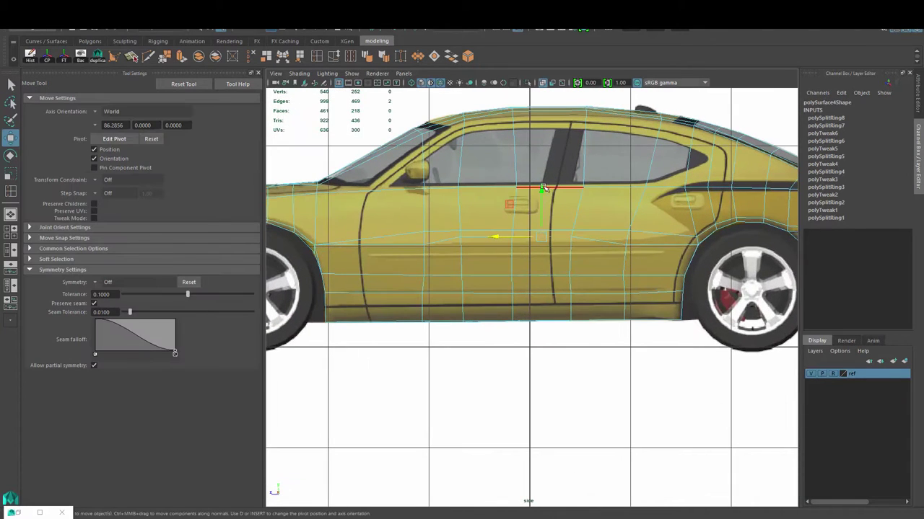
pyautogui.click(442, 233)
pyautogui.moveTo(463, 230); pyautogui.dragTo(463, 230)
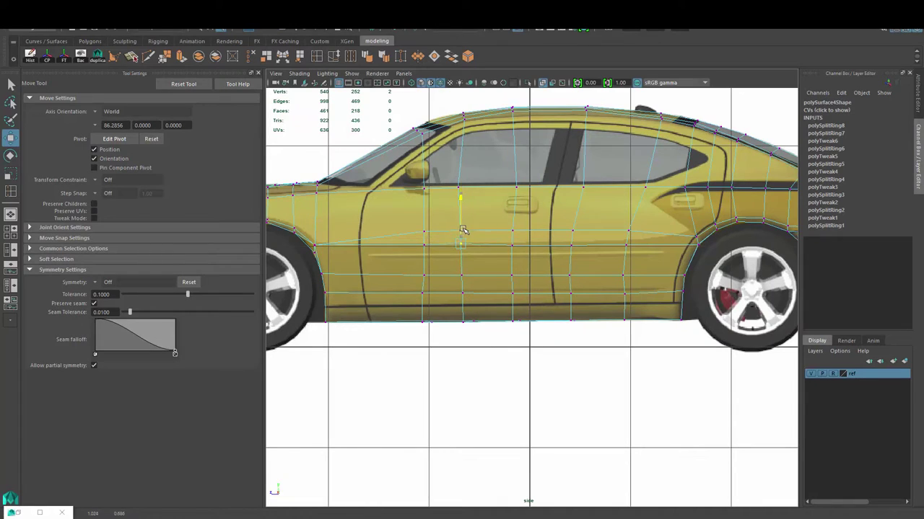
pyautogui.keyDown('alt'); pyautogui.moveTo(492, 246); pyautogui.dragTo(404, 265, button='middle'); pyautogui.keyUp('alt')
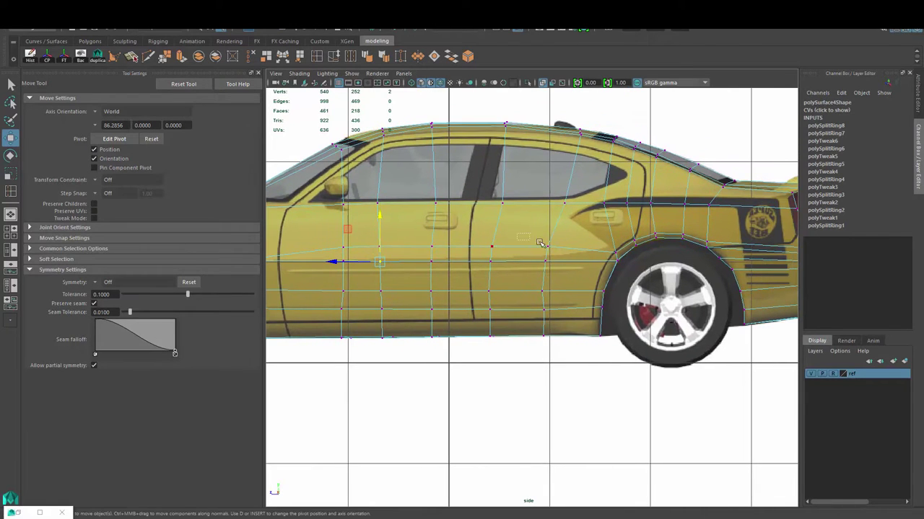
pyautogui.click(540, 243)
# Step: Adjust the roof vertices from above the front door to the rear to match the sedan's cabin
pyautogui.click(580, 135)
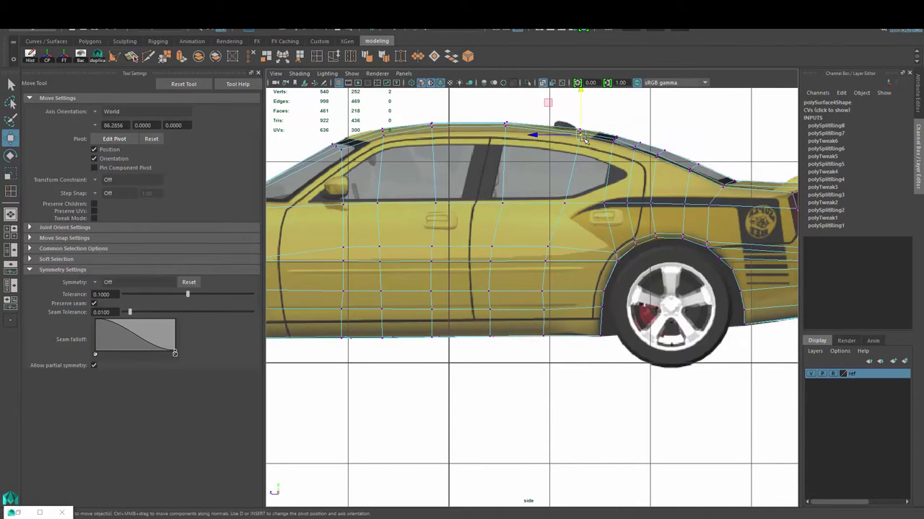
pyautogui.keyDown('alt'); pyautogui.moveTo(498, 148); pyautogui.dragTo(576, 151, button='middle'); pyautogui.keyUp('alt')
pyautogui.click(410, 152)
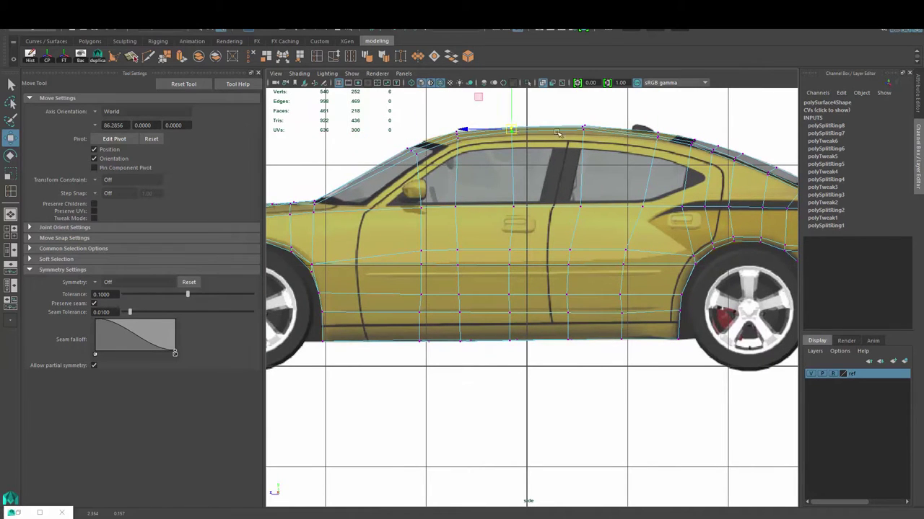
pyautogui.click(583, 133)
pyautogui.scroll(-3, 585, 134)
pyautogui.scroll(-5, 585, 134)
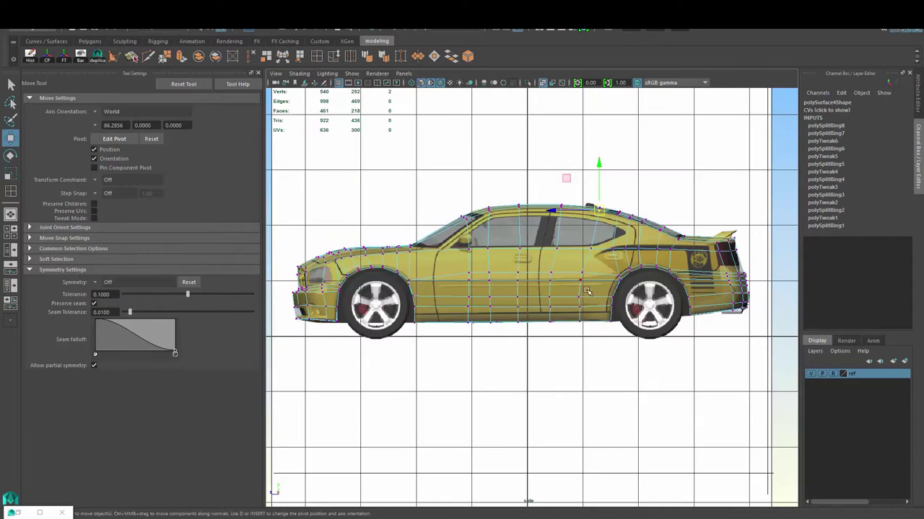
pyautogui.press('space')
pyautogui.press('space')
# Step: Turn on X-Ray shading in the top view and centre the car over the reference
pyautogui.click(275, 73)
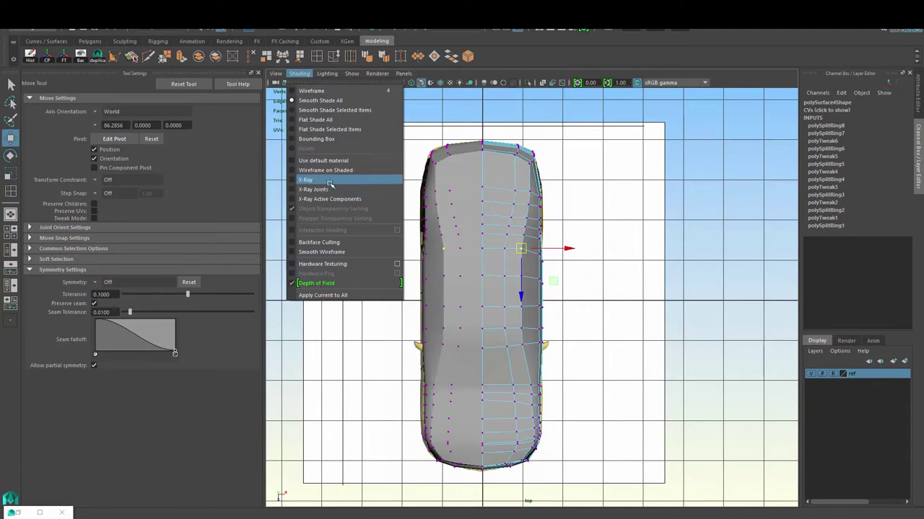
pyautogui.click(308, 182)
pyautogui.scroll(2, 517, 204)
pyautogui.moveTo(516, 203); pyautogui.dragTo(521, 224, button='right')
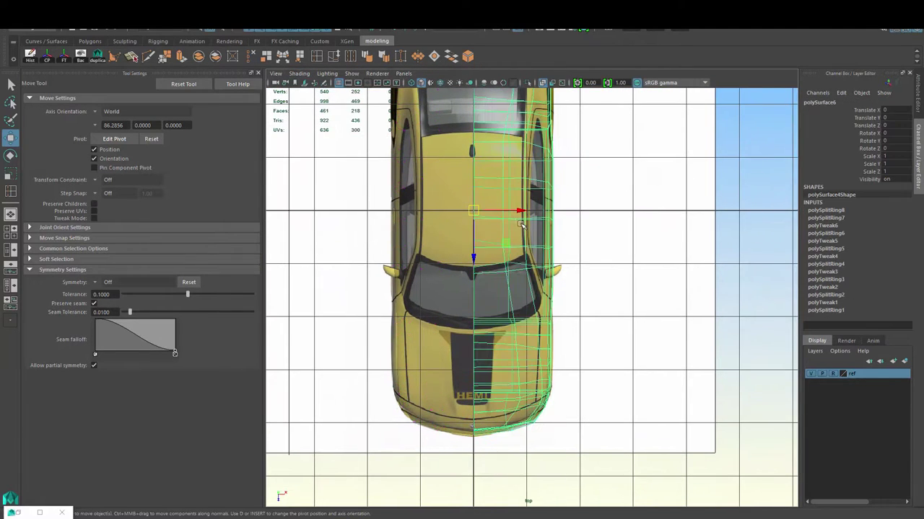
pyautogui.scroll(-2, 567, 290)
pyautogui.scroll(-1, 449, 260)
pyautogui.scroll(-1, 450, 260)
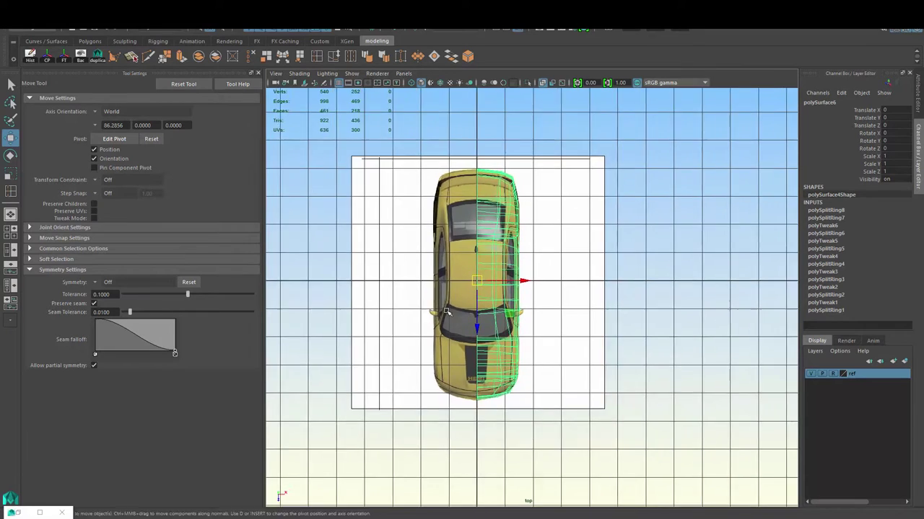
pyautogui.scroll(4, 636, 363)
pyautogui.keyDown('alt'); pyautogui.moveTo(636, 363); pyautogui.dragTo(711, 380, button='middle'); pyautogui.keyUp('alt')
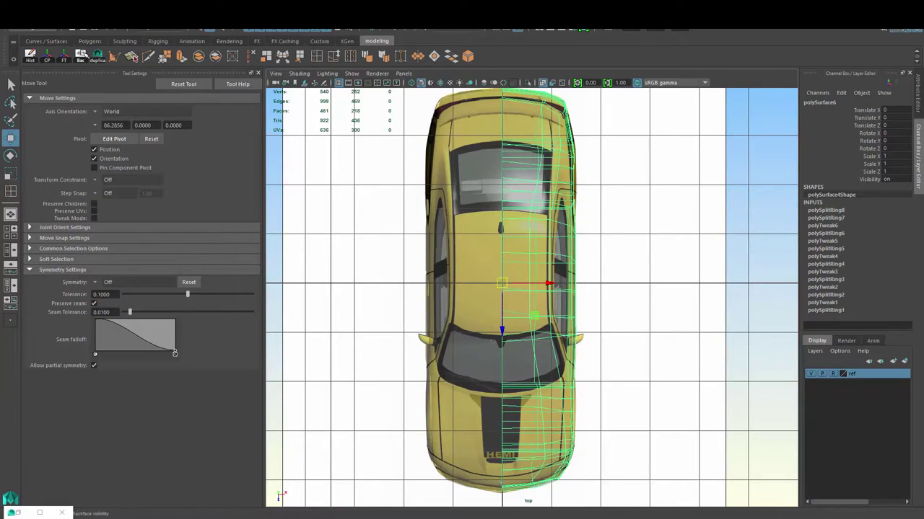
pyautogui.scroll(-1, 527, 275)
pyautogui.scroll(1, 570, 368)
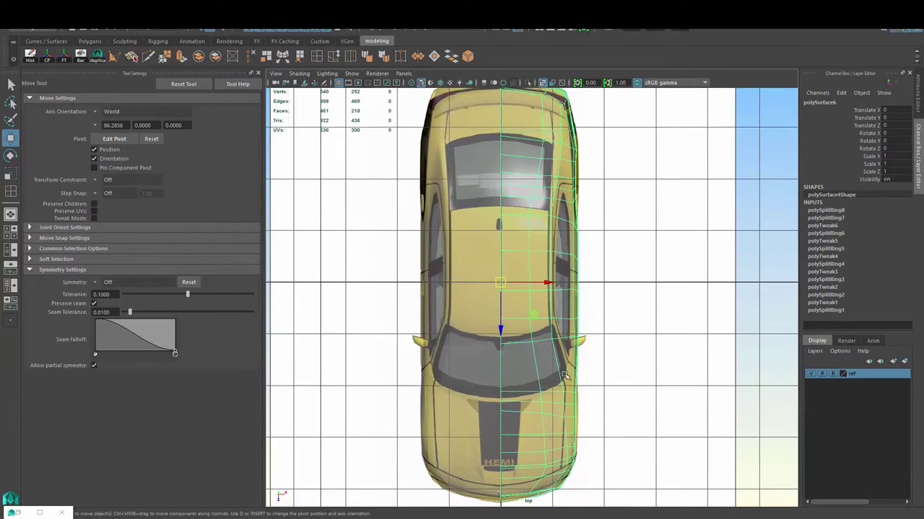
# Step: Check the mesh in perspective, then select two edges on the top-view outline in component mode
pyautogui.press('space')
pyautogui.press('space')
pyautogui.click(257, 72)
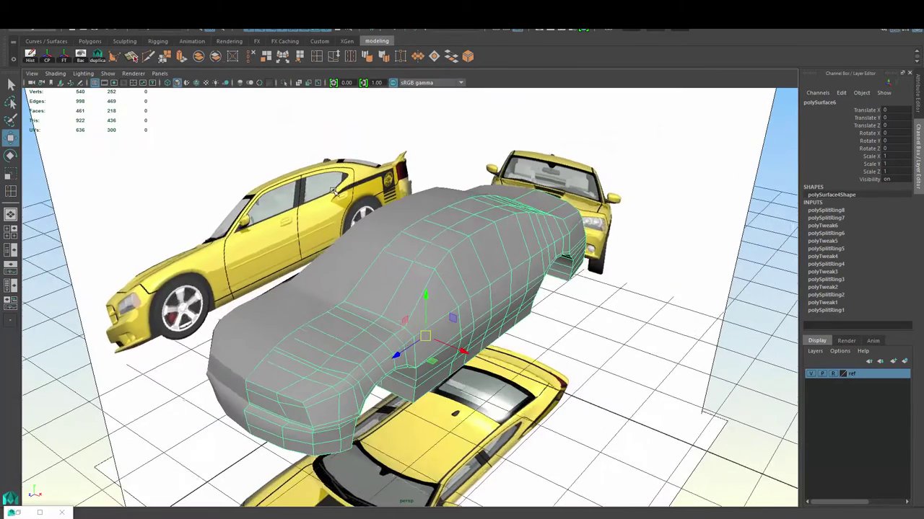
pyautogui.press('space')
pyautogui.press('space')
pyautogui.keyDown('alt'); pyautogui.moveTo(326, 247); pyautogui.dragTo(361, 231, button='middle'); pyautogui.keyUp('alt')
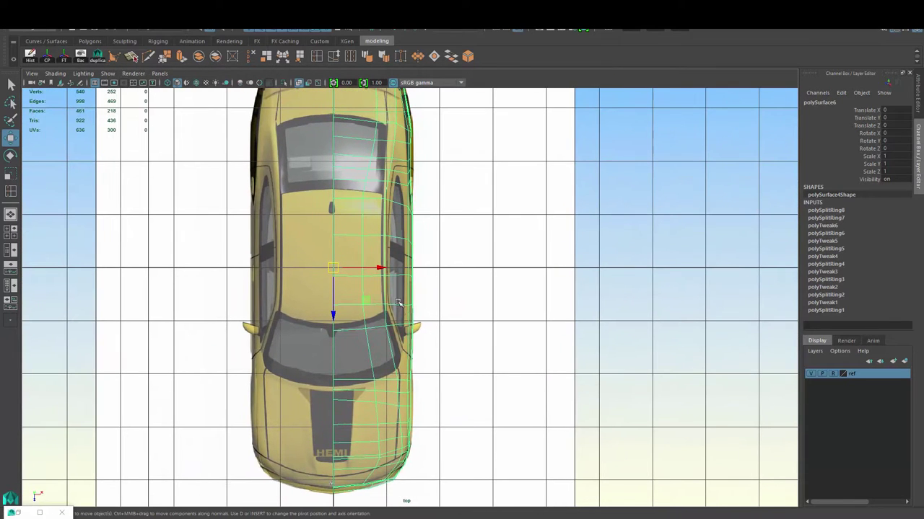
pyautogui.moveTo(361, 231); pyautogui.dragTo(370, 312, button='right')
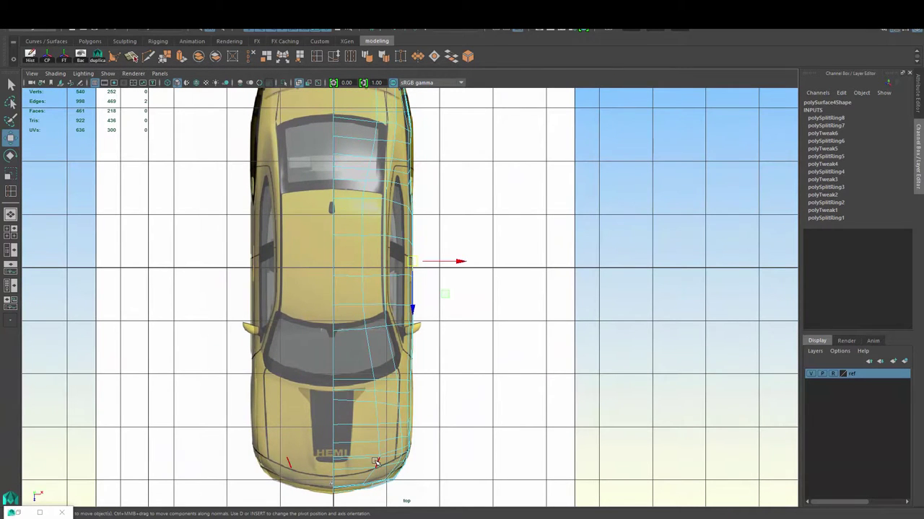
pyautogui.moveTo(345, 205); pyautogui.dragTo(305, 207, button='right')
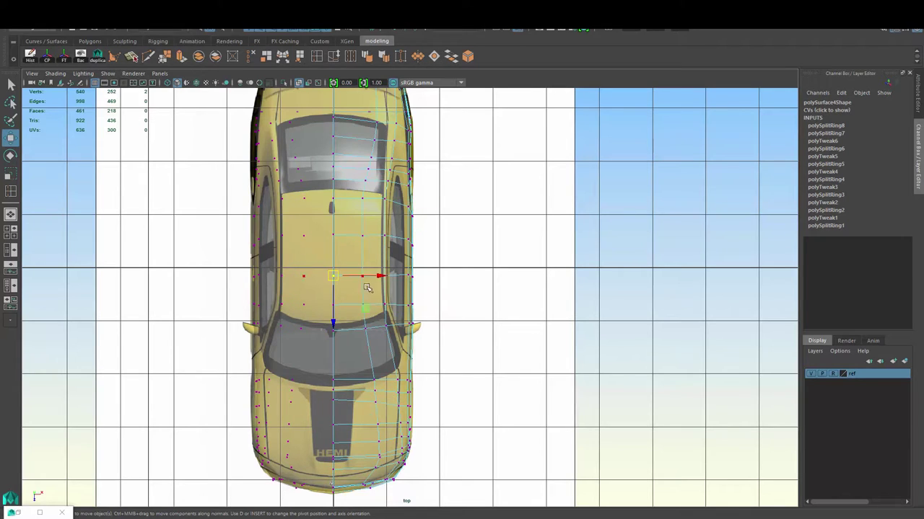
pyautogui.scroll(3, 413, 324)
pyautogui.moveTo(369, 360); pyautogui.dragTo(368, 334, button='right')
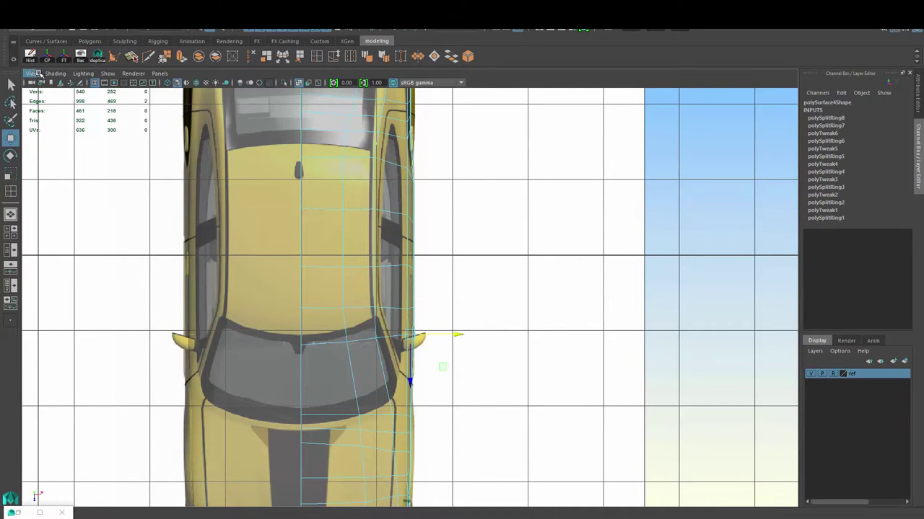
# Step: Review the object display options and return to the four-view layout
pyautogui.click(114, 19)
pyautogui.moveTo(138, 126)
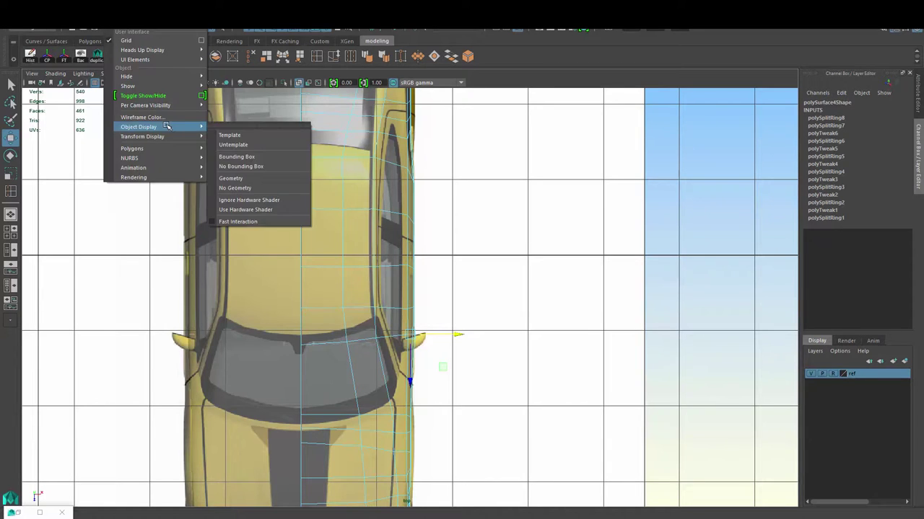
pyautogui.click(269, 158)
pyautogui.press('space')
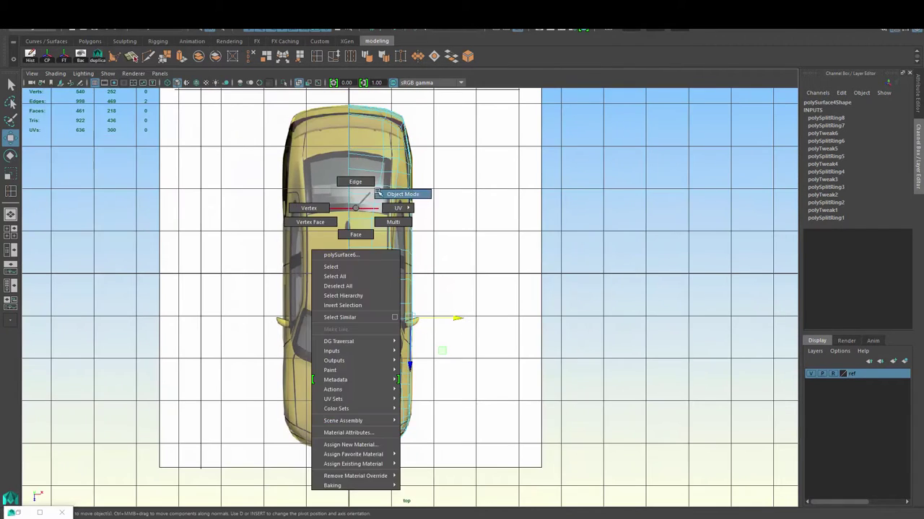
pyautogui.click(55, 294)
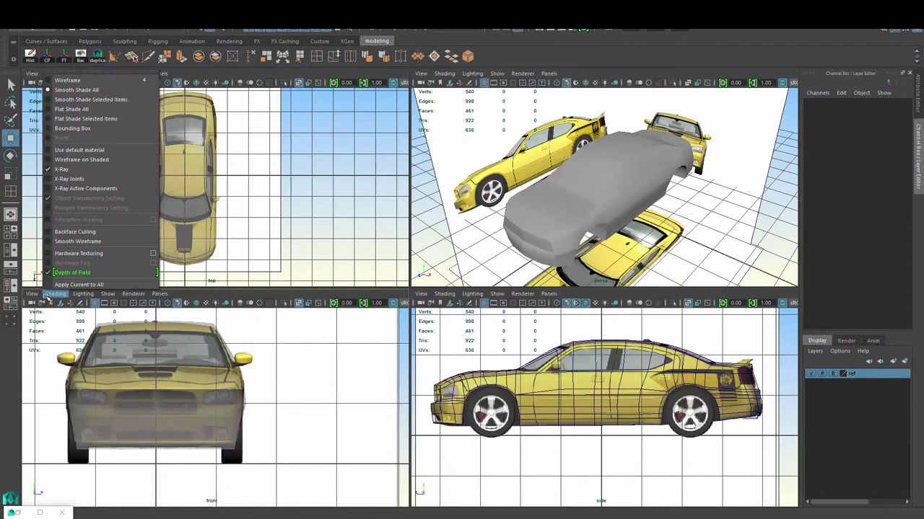
# Step: Mirror the half car body across X into a full symmetric mesh
pyautogui.click(58, 232)
pyautogui.click(161, 365)
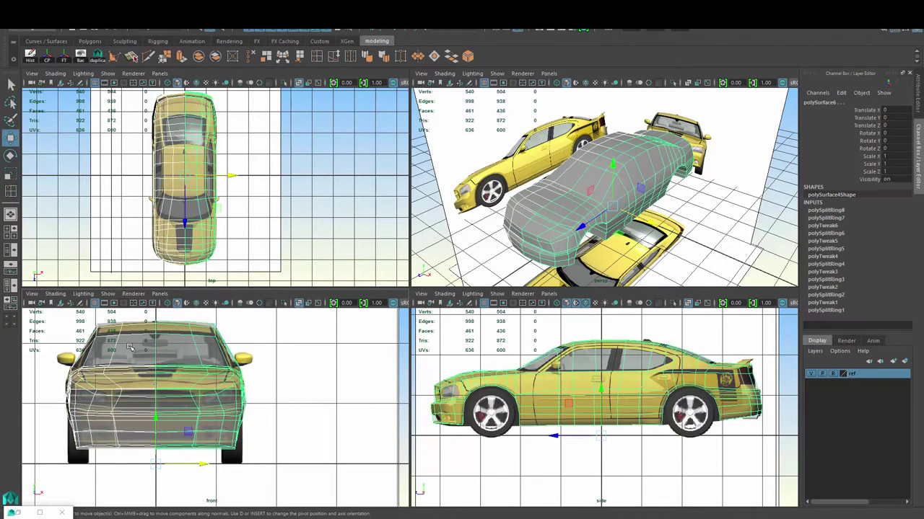
pyautogui.click(55, 72)
pyautogui.click(49, 233)
# Step: Maximize the front view and toggle backface culling on, then off again
pyautogui.click(58, 296)
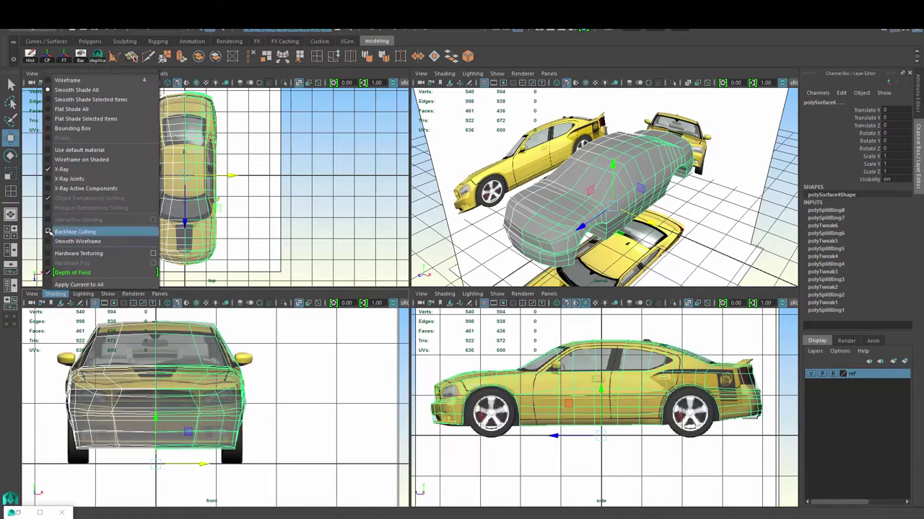
pyautogui.click(58, 232)
pyautogui.press('space')
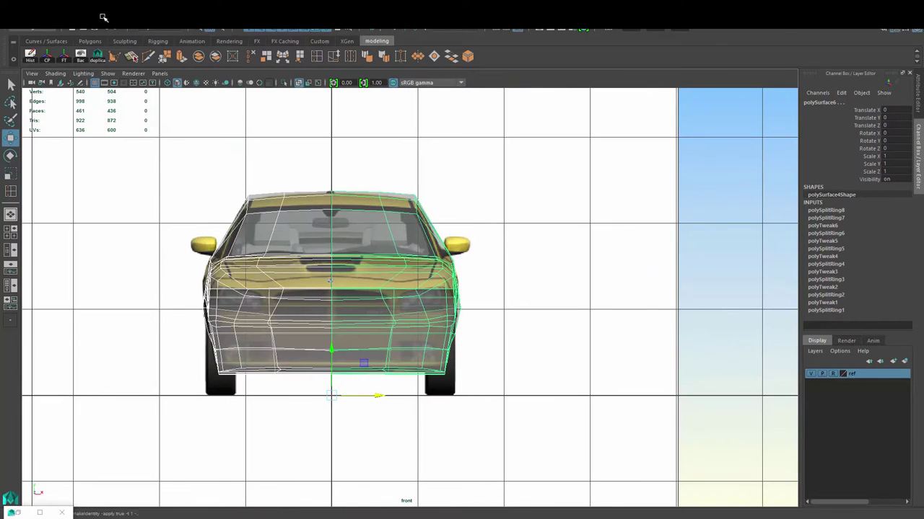
pyautogui.click(112, 23)
pyautogui.click(214, 156)
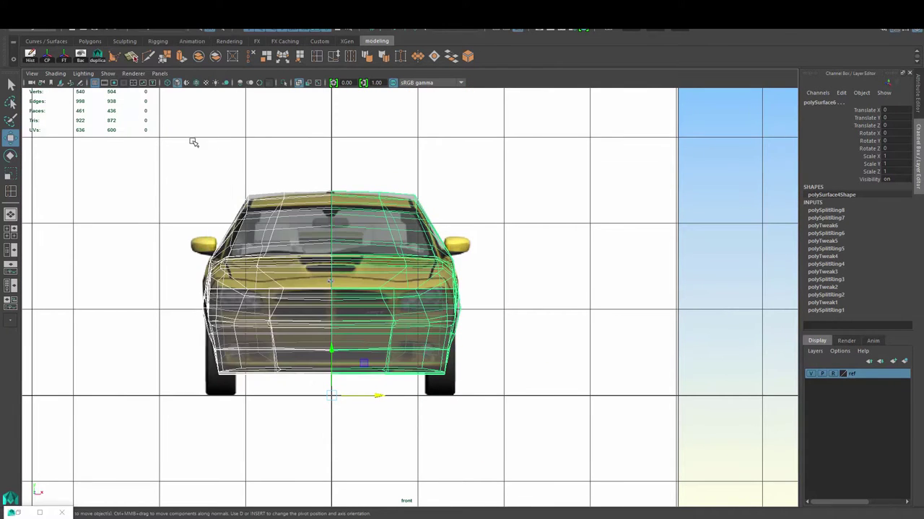
pyautogui.click(86, 13)
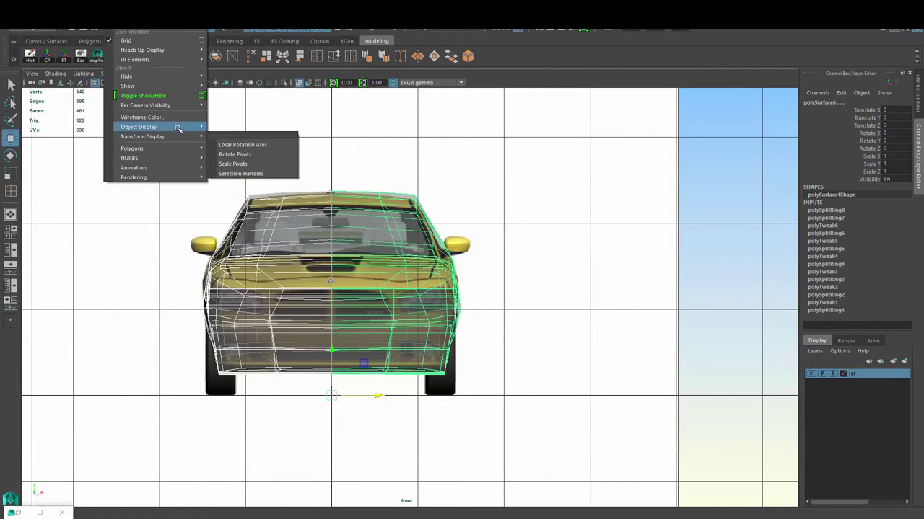
pyautogui.moveTo(137, 148)
pyautogui.click(232, 157)
# Step: Open the view options and select the right half of the mirrored mesh
pyautogui.click(33, 74)
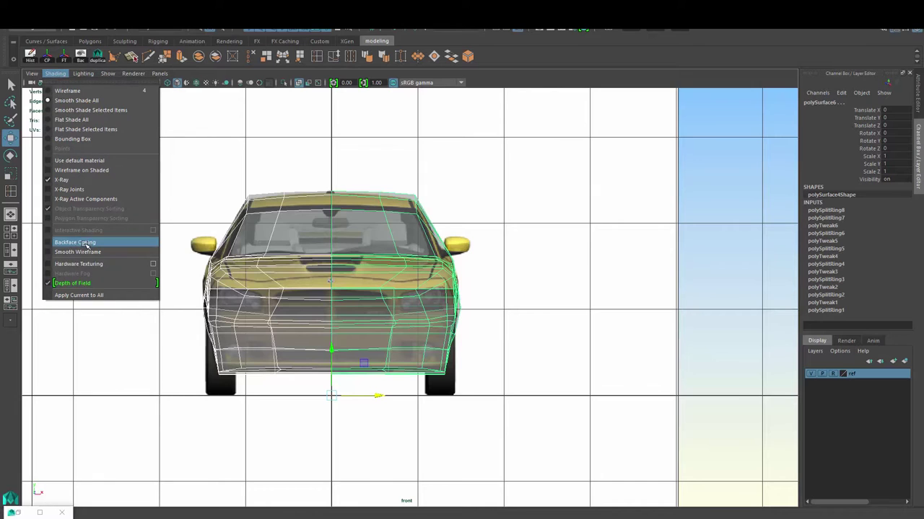
pyautogui.scroll(-4, 625, 281)
pyautogui.click(624, 281)
pyautogui.scroll(1, 649, 288)
pyautogui.click(358, 282)
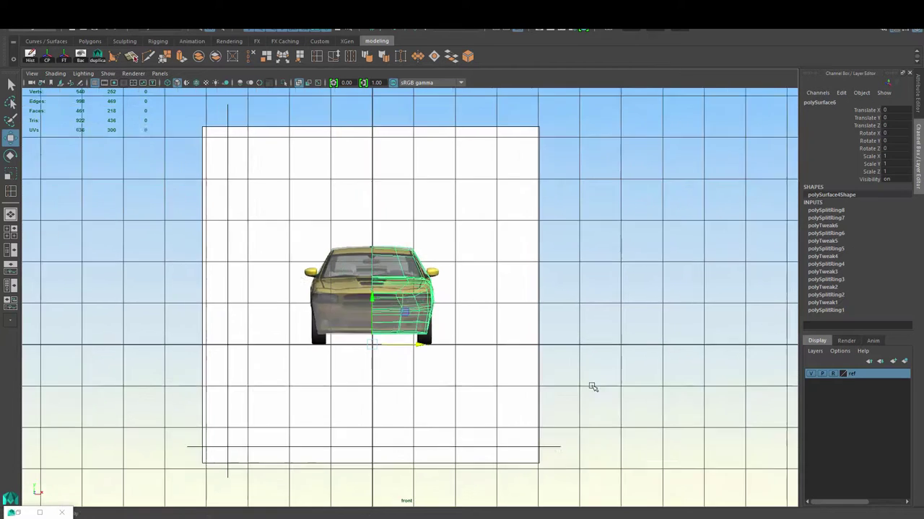
pyautogui.scroll(5, 505, 382)
pyautogui.scroll(2, 404, 339)
# Step: Turn off X-Ray and enable Wireframe on Shaded for a solid grey body
pyautogui.click(55, 73)
pyautogui.click(80, 160)
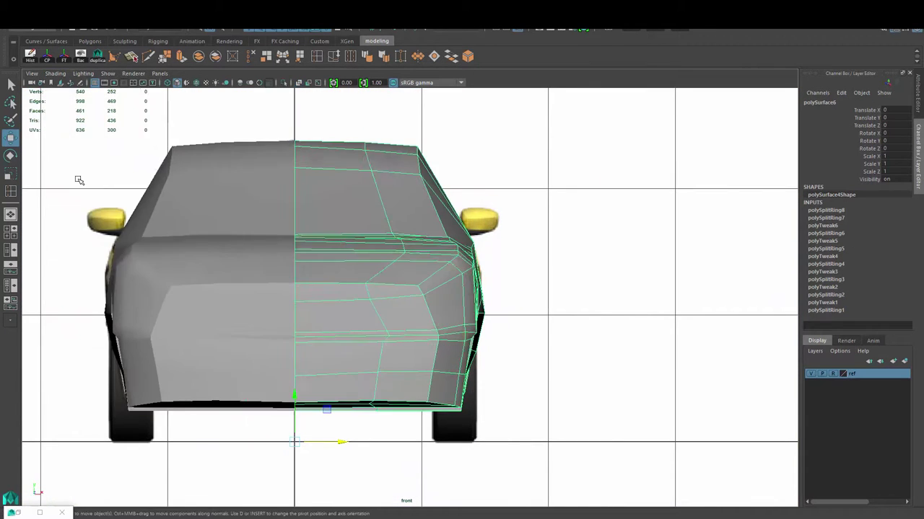
pyautogui.scroll(2, 78, 180)
pyautogui.click(55, 72)
pyautogui.click(81, 170)
pyautogui.scroll(-3, 433, 289)
pyautogui.click(541, 289)
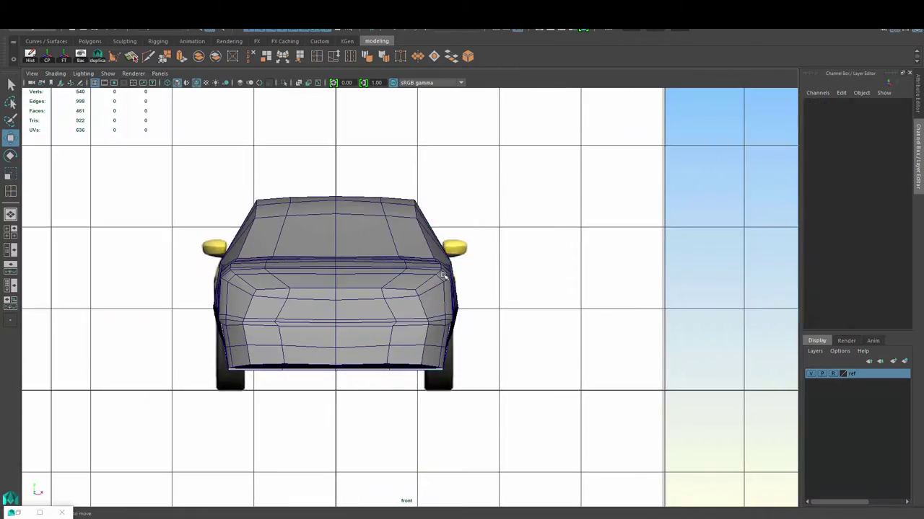
pyautogui.click(392, 312)
pyautogui.scroll(2, 392, 311)
pyautogui.scroll(1, 405, 338)
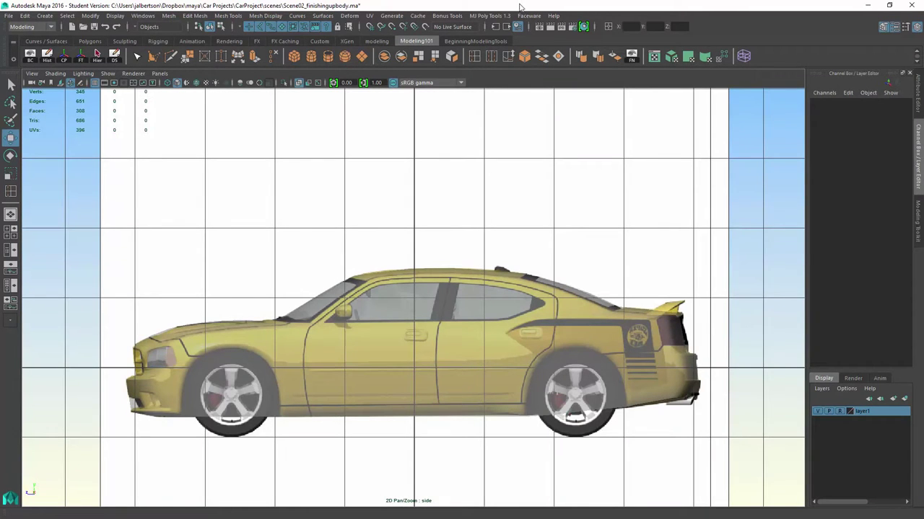
pyautogui.moveTo(547, 288)
pyautogui.keyDown('alt'); pyautogui.mouseDown(button='middle')
pyautogui.moveTo(557, 207)
pyautogui.moveTo(530, 231)
pyautogui.mouseUp(button='middle'); pyautogui.keyUp('alt')
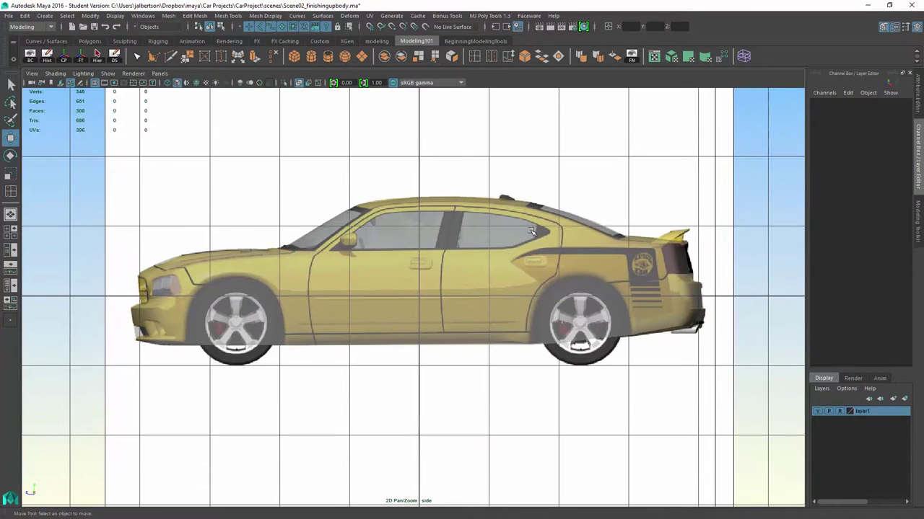
pyautogui.moveTo(537, 213); pyautogui.dragTo(472, 241)
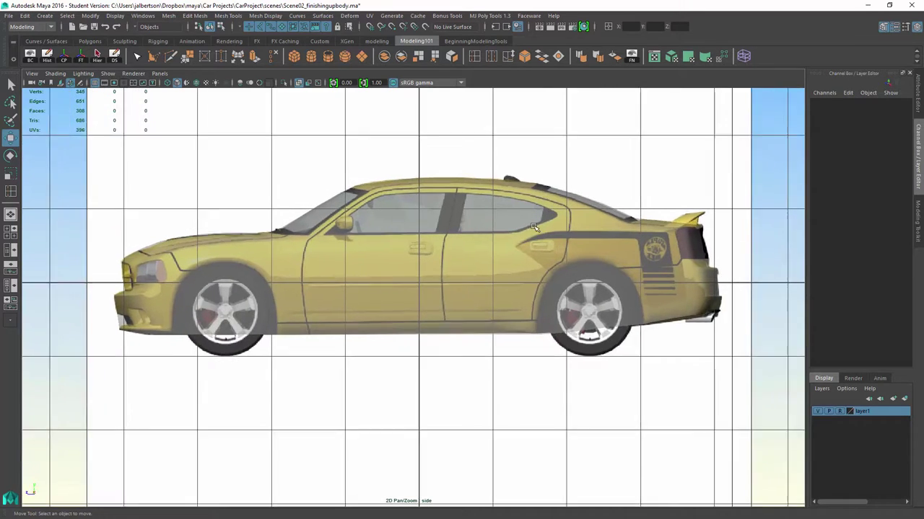
pyautogui.moveTo(521, 282)
pyautogui.mouseDown()
pyautogui.moveTo(384, 260)
pyautogui.moveTo(413, 259)
pyautogui.moveTo(349, 229)
pyautogui.moveTo(405, 261)
pyautogui.moveTo(398, 251)
pyautogui.mouseUp()
pyautogui.click(244, 233)
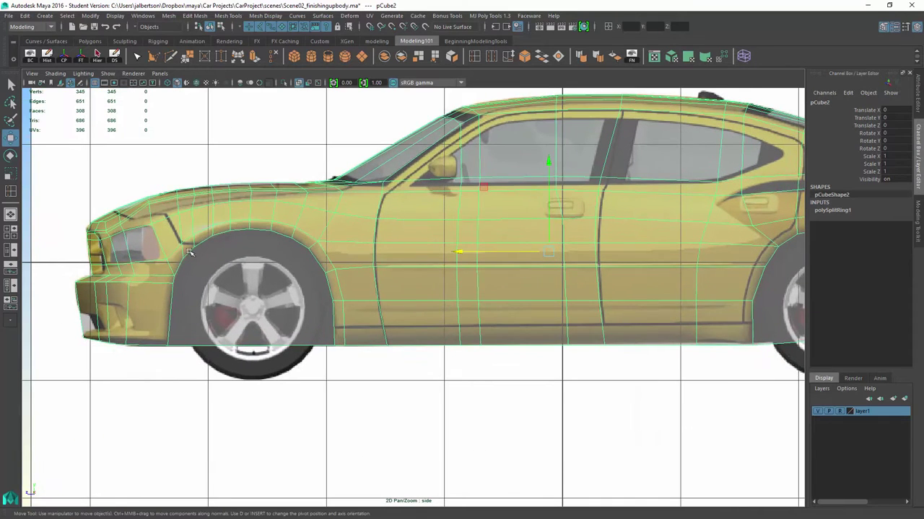
pyautogui.moveTo(178, 243); pyautogui.dragTo(626, 276)
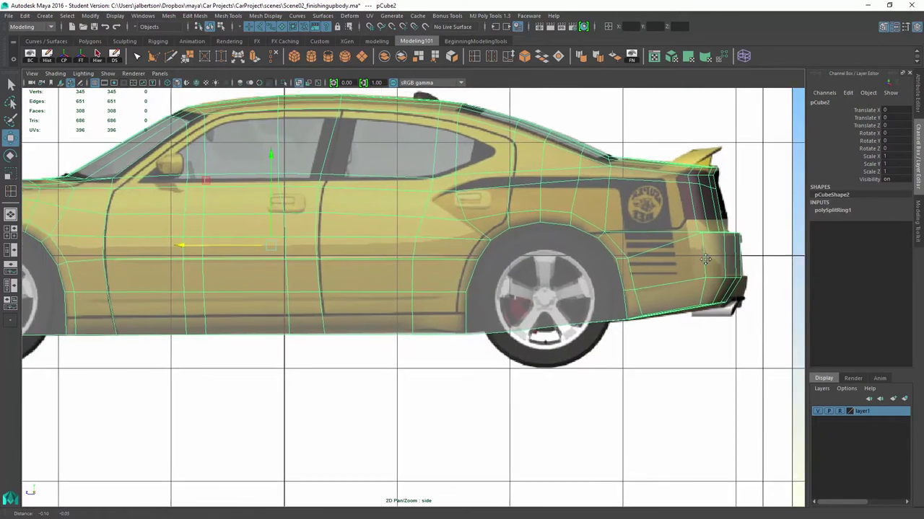
pyautogui.moveTo(404, 254); pyautogui.dragTo(569, 253)
pyautogui.moveTo(370, 246); pyautogui.dragTo(490, 246)
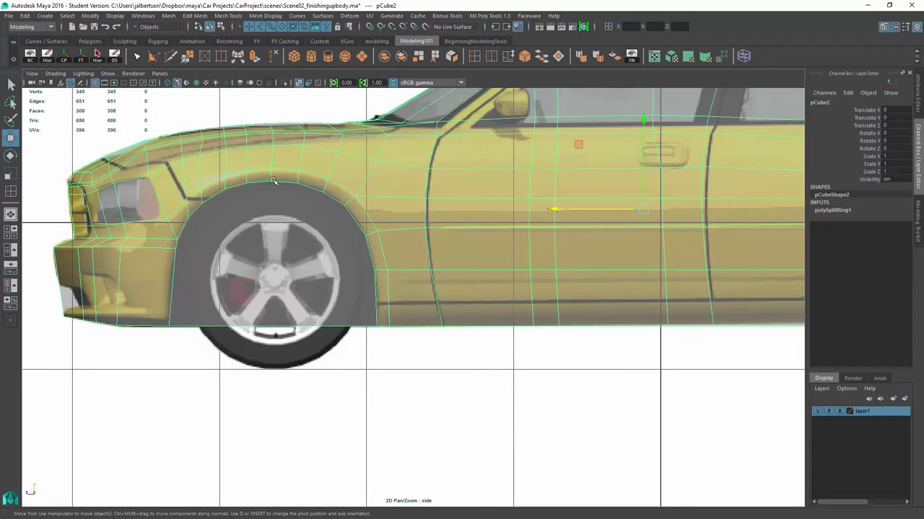
# Step: Select the front and rear wheel-arch faces on the car body
pyautogui.click(281, 232)
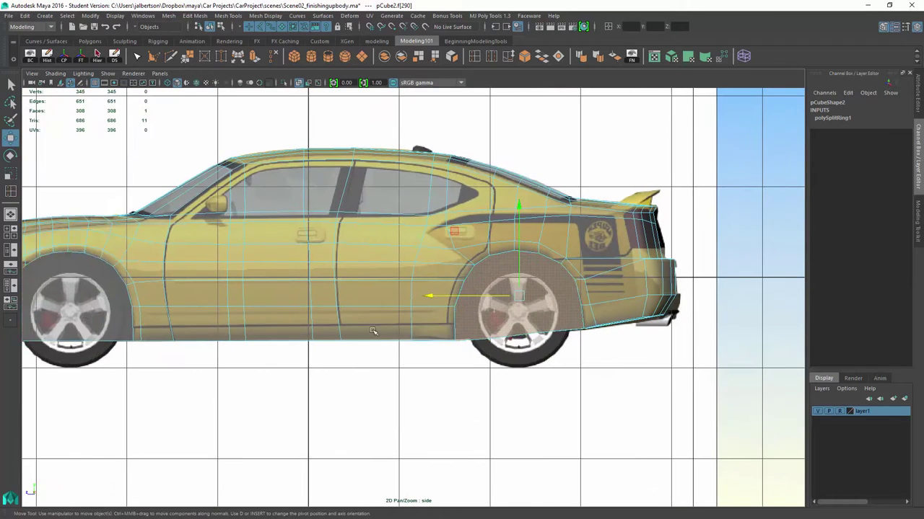
pyautogui.keyDown('alt'); pyautogui.moveTo(108, 324); pyautogui.dragTo(238, 314, button='middle'); pyautogui.keyUp('alt')
pyautogui.click(227, 297)
pyautogui.keyDown('alt'); pyautogui.moveTo(227, 297); pyautogui.dragTo(266, 305); pyautogui.keyUp('alt')
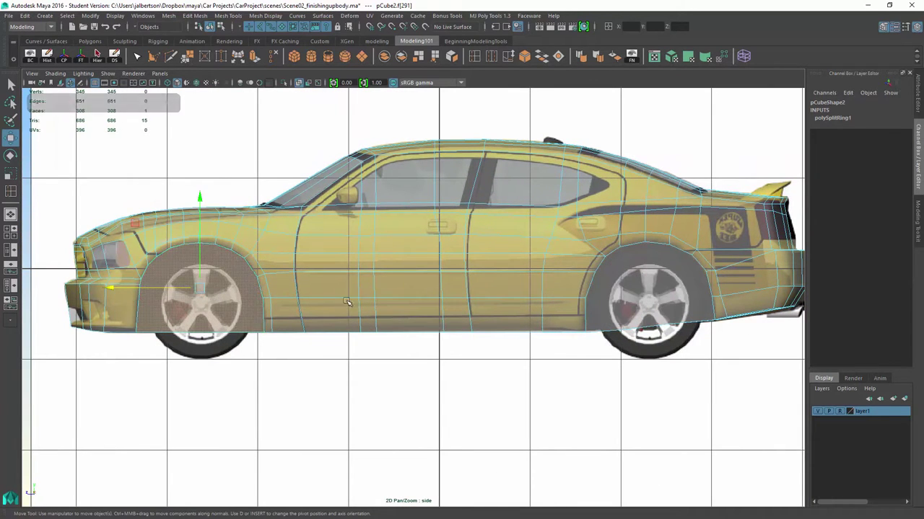
pyautogui.click(610, 285)
pyautogui.click(180, 303)
pyautogui.click(610, 285)
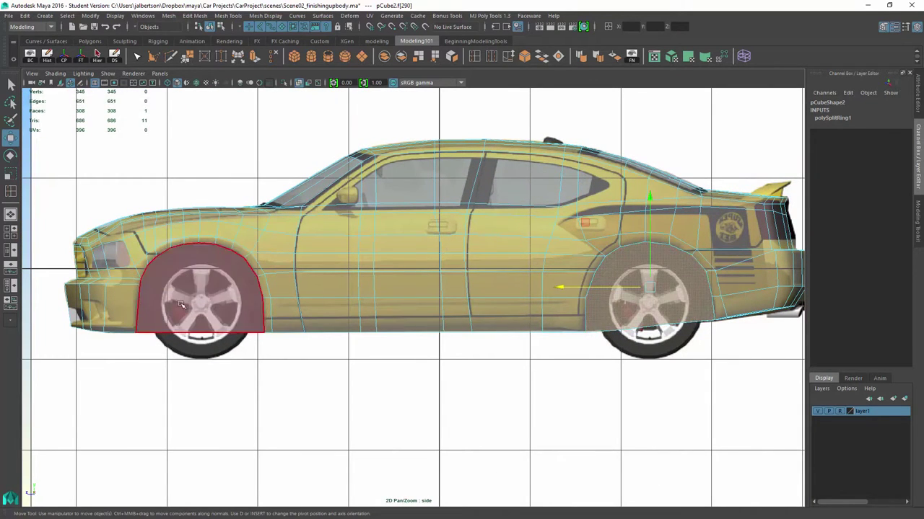
pyautogui.moveTo(332, 254); pyautogui.dragTo(381, 219, button='right')
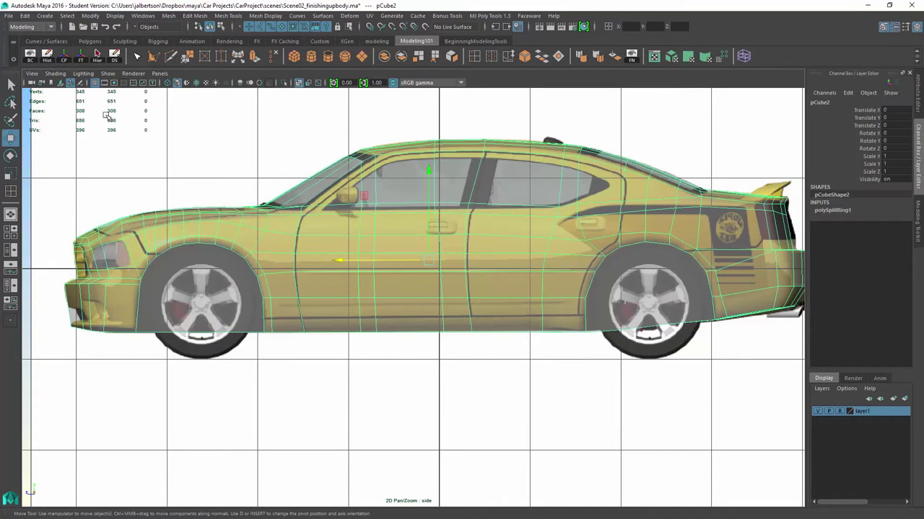
# Step: In vertex mode, slide the door's vertical vertex column along the car's length
pyautogui.scroll(3, 443, 261)
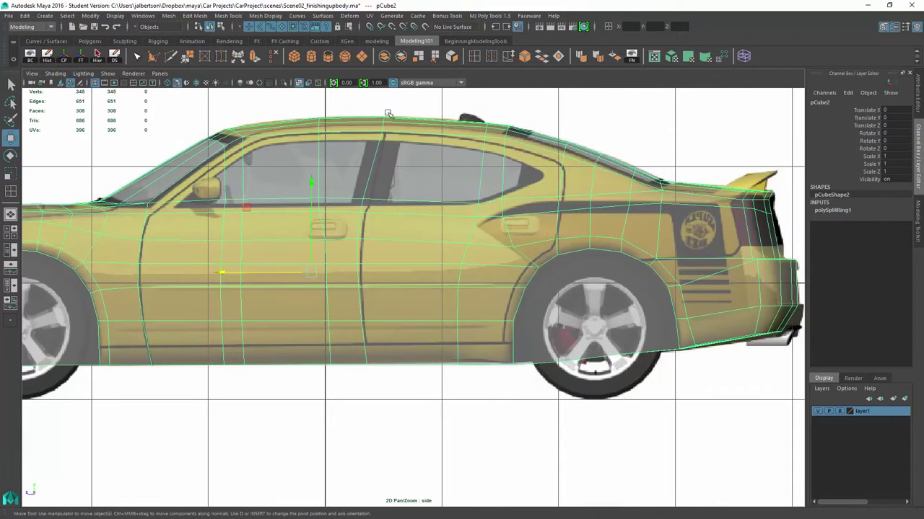
pyautogui.scroll(-1, 496, 184)
pyautogui.scroll(2, 433, 252)
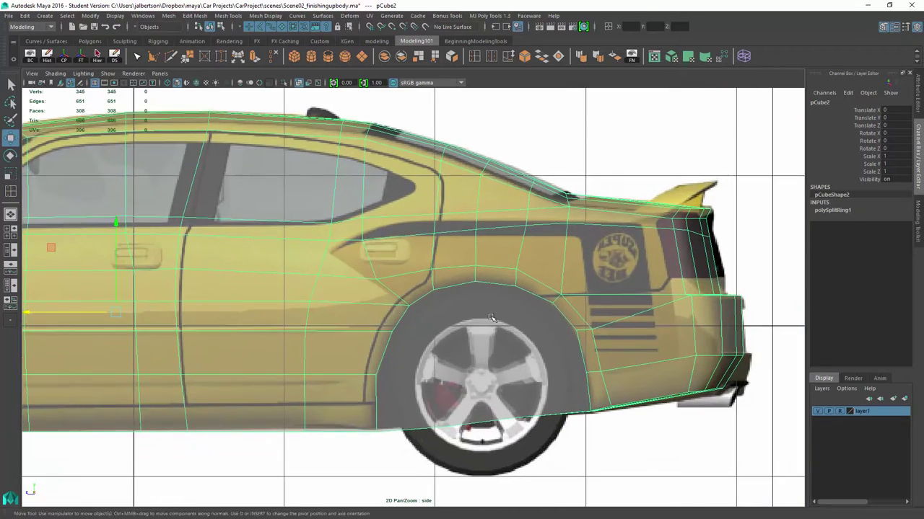
pyautogui.scroll(1, 375, 288)
pyautogui.scroll(1, 353, 302)
pyautogui.scroll(-2, 353, 301)
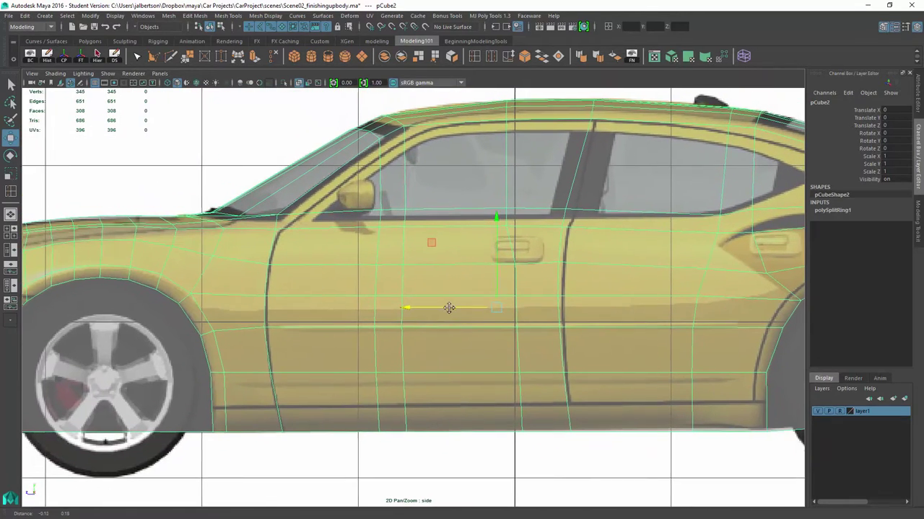
pyautogui.scroll(2, 404, 296)
pyautogui.scroll(-2, 266, 226)
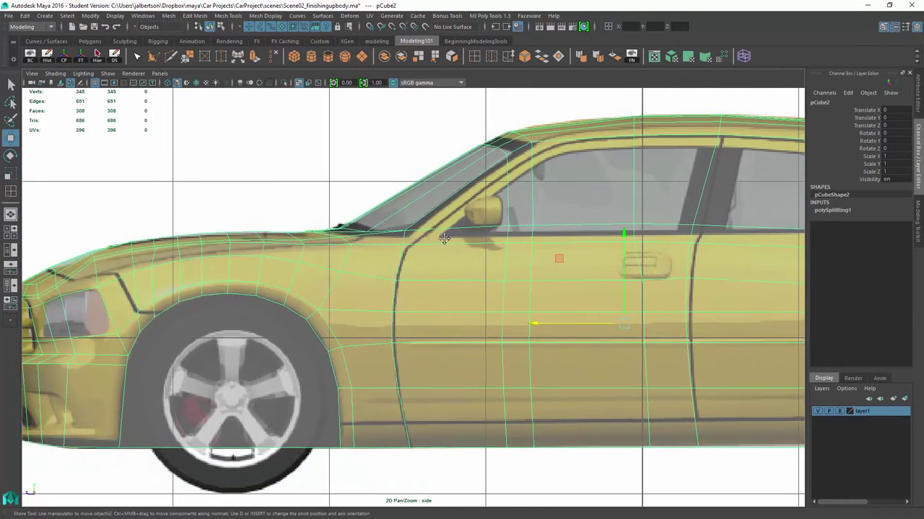
pyautogui.scroll(1, 216, 238)
pyautogui.moveTo(123, 233); pyautogui.dragTo(91, 233, button='right')
pyautogui.click(115, 246)
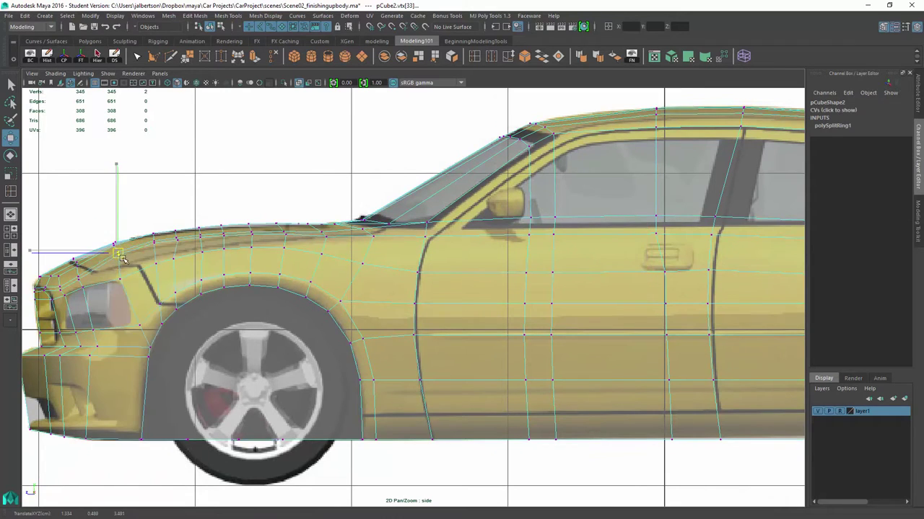
pyautogui.moveTo(168, 388)
pyautogui.keyDown('alt'); pyautogui.mouseDown(button='middle')
pyautogui.moveTo(265, 359)
pyautogui.moveTo(51, 378)
pyautogui.mouseUp(button='middle'); pyautogui.keyUp('alt')
pyautogui.keyDown('alt'); pyautogui.moveTo(549, 289); pyautogui.dragTo(370, 291, button='middle'); pyautogui.keyUp('alt')
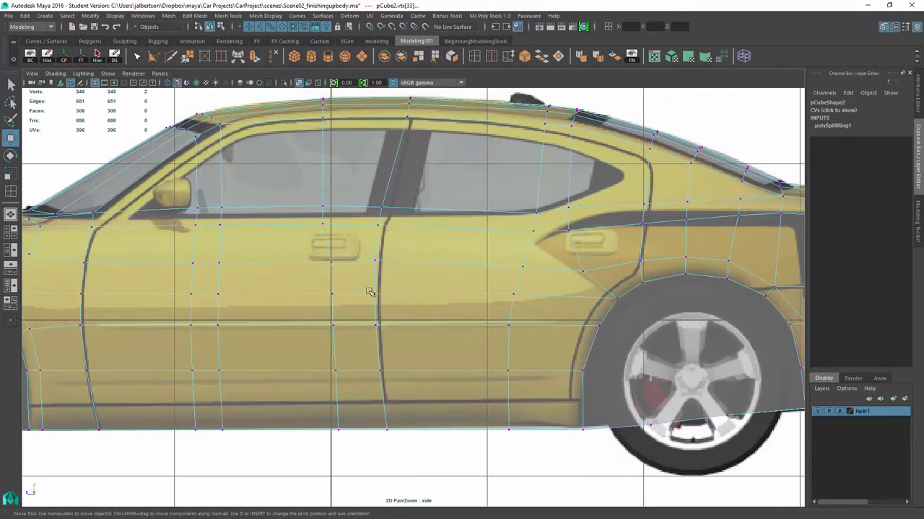
pyautogui.moveTo(304, 84); pyautogui.dragTo(303, 87)
pyautogui.moveTo(290, 162); pyautogui.dragTo(296, 161)
# Step: Show all four views, check both body halves, and frame the scene in an enlarged perspective view
pyautogui.scroll(-5, 513, 207)
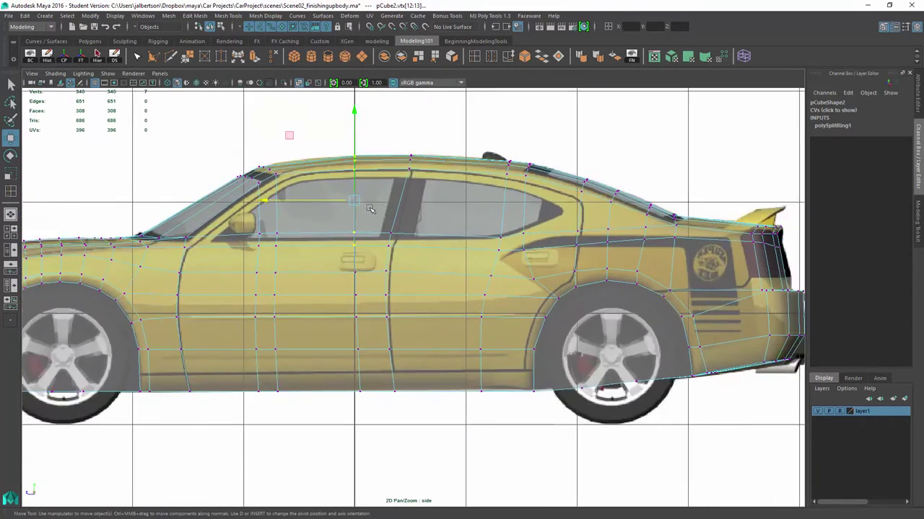
pyautogui.scroll(1, 371, 206)
pyautogui.scroll(-3, 371, 206)
pyautogui.press('space')
pyautogui.press('space')
pyautogui.press('q')
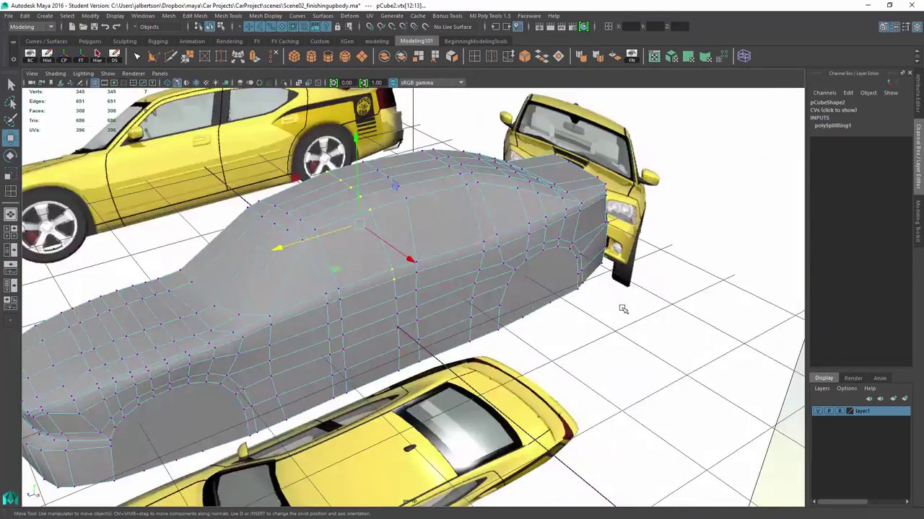
pyautogui.moveTo(575, 251)
pyautogui.keyDown('alt'); pyautogui.mouseDown()
pyautogui.moveTo(402, 248)
pyautogui.moveTo(505, 256)
pyautogui.moveTo(567, 227)
pyautogui.moveTo(499, 227)
pyautogui.moveTo(533, 246)
pyautogui.moveTo(495, 251)
pyautogui.moveTo(531, 259)
pyautogui.moveTo(573, 251)
pyautogui.moveTo(715, 258)
pyautogui.moveTo(422, 282)
pyautogui.mouseUp(); pyautogui.keyUp('alt')
pyautogui.click(402, 248)
pyautogui.click(495, 251)
pyautogui.click(714, 257)
pyautogui.press('a')
pyautogui.press('space')
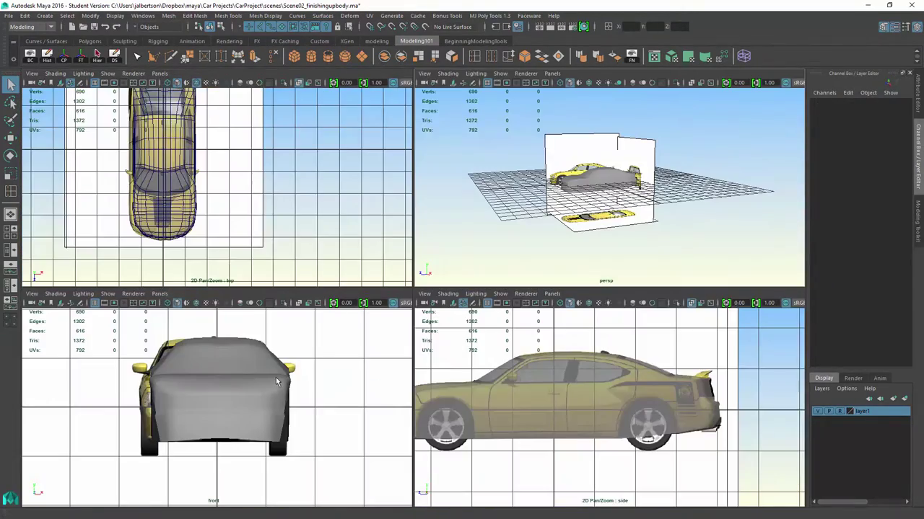
# Step: Select the right body half with the Move tool in a maximized front view
pyautogui.click(278, 381)
pyautogui.scroll(3, 212, 383)
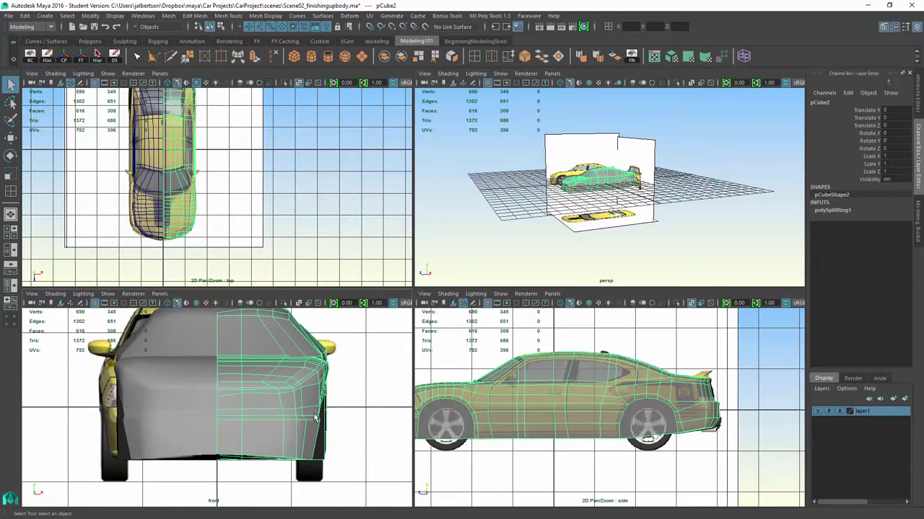
pyautogui.click(254, 391)
pyautogui.scroll(-3, 266, 386)
pyautogui.press('w')
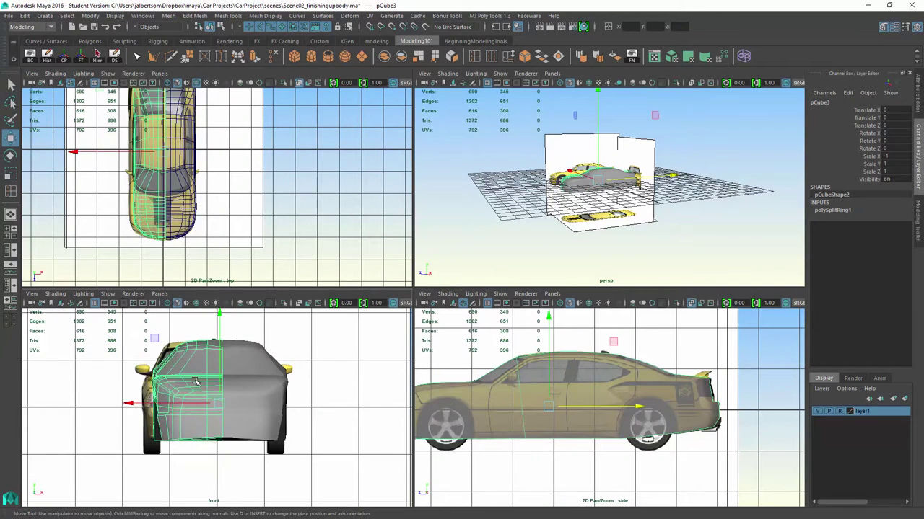
pyautogui.click(240, 385)
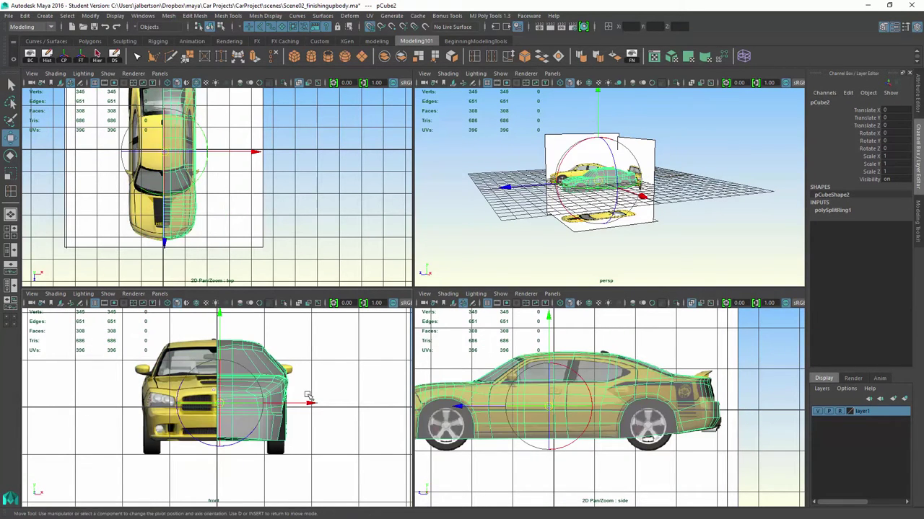
pyautogui.scroll(2, 273, 413)
pyautogui.press('space')
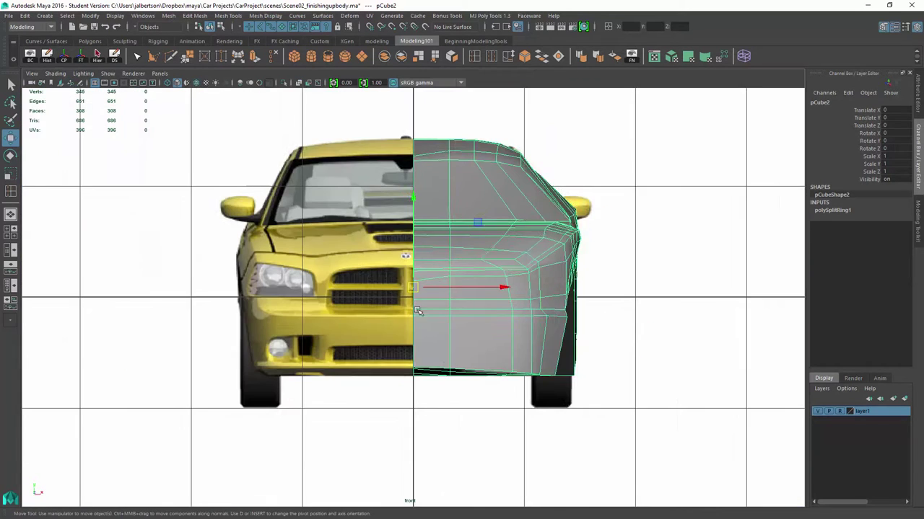
pyautogui.scroll(-1, 366, 323)
pyautogui.scroll(-1, 366, 322)
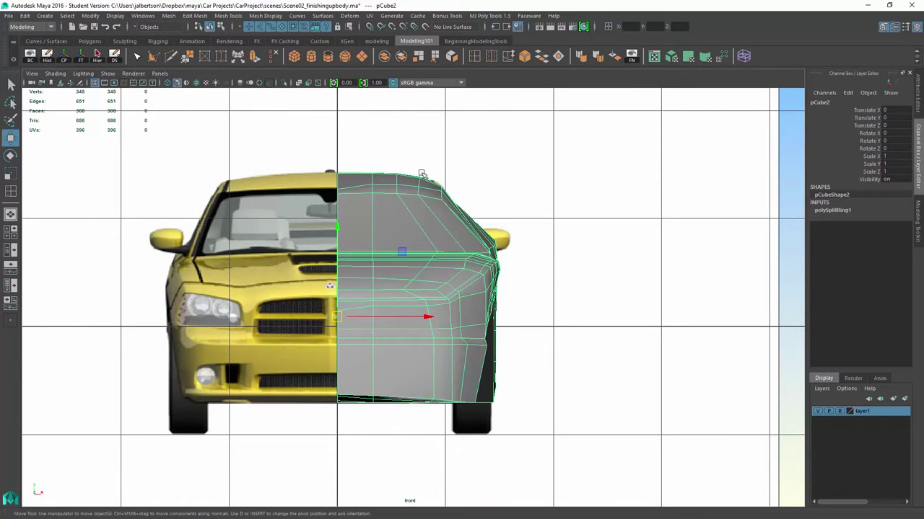
# Step: Make a trial mirrored copy of the half body, then delete it
pyautogui.click(114, 55)
pyautogui.moveTo(281, 317); pyautogui.dragTo(137, 320)
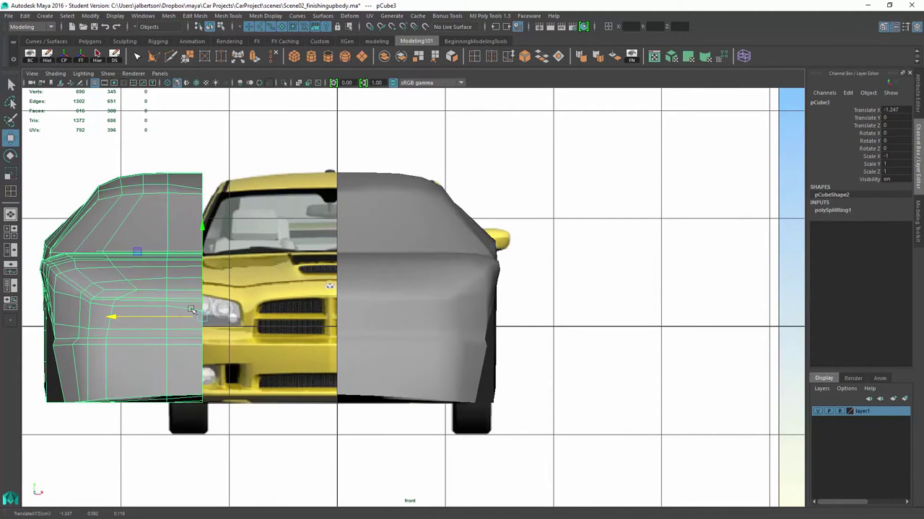
pyautogui.press('Delete')
# Step: Nudge the front reference image slightly right to centre it on the body
pyautogui.scroll(-3, 596, 213)
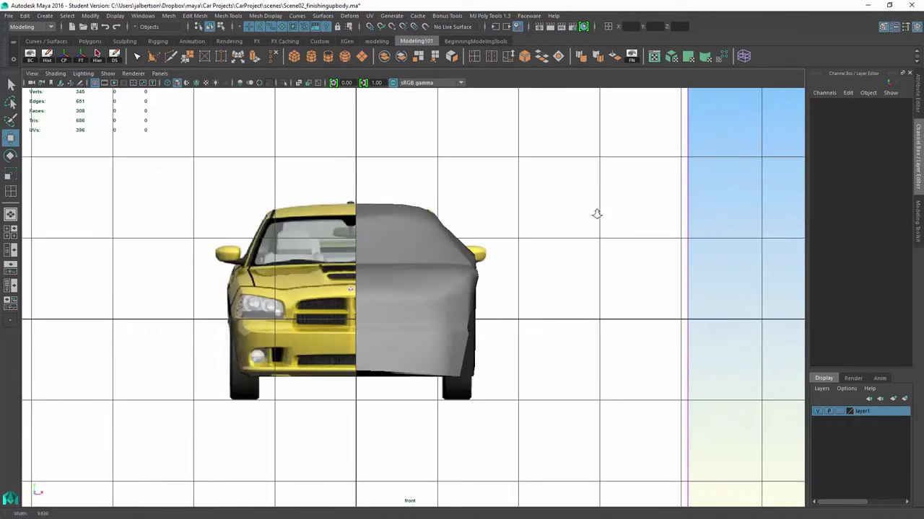
pyautogui.click(532, 198)
pyautogui.scroll(3, 444, 300)
pyautogui.moveTo(443, 301); pyautogui.dragTo(449, 301)
pyautogui.click(440, 281)
# Step: Mirror the half body into a full car with Duplicate Special, Scale X -1
pyautogui.press('space')
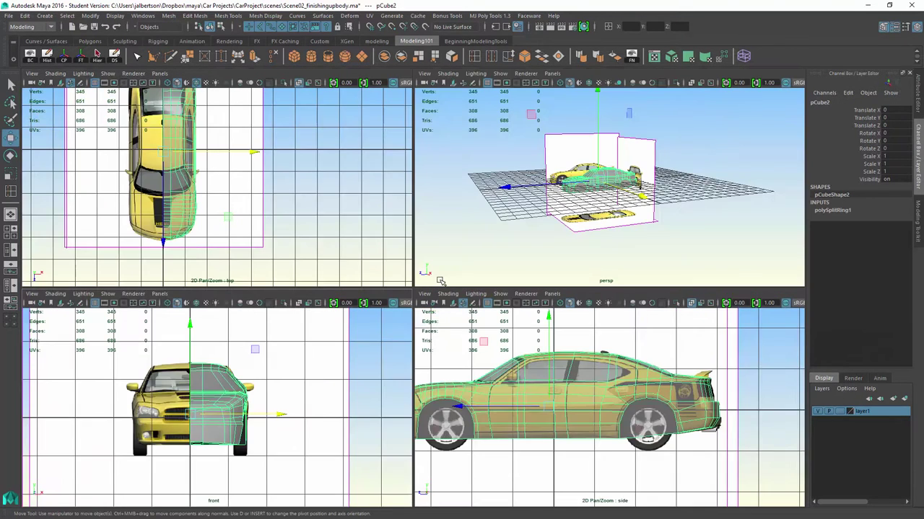
pyautogui.press('space')
pyautogui.hotkey('ctrl', 'shift', 'd')
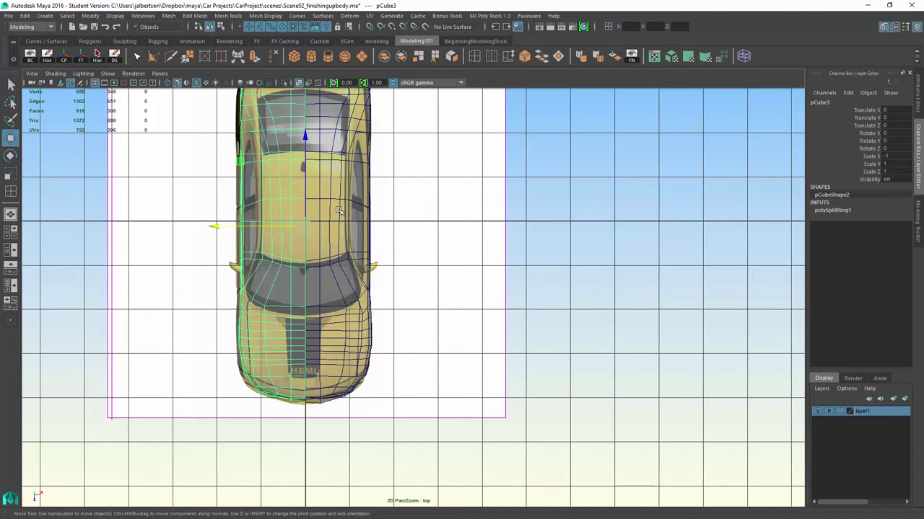
# Step: Nudge the top reference image slightly to align with the car body
pyautogui.keyDown('alt'); pyautogui.moveTo(339, 210); pyautogui.dragTo(600, 299, button='right'); pyautogui.keyUp('alt')
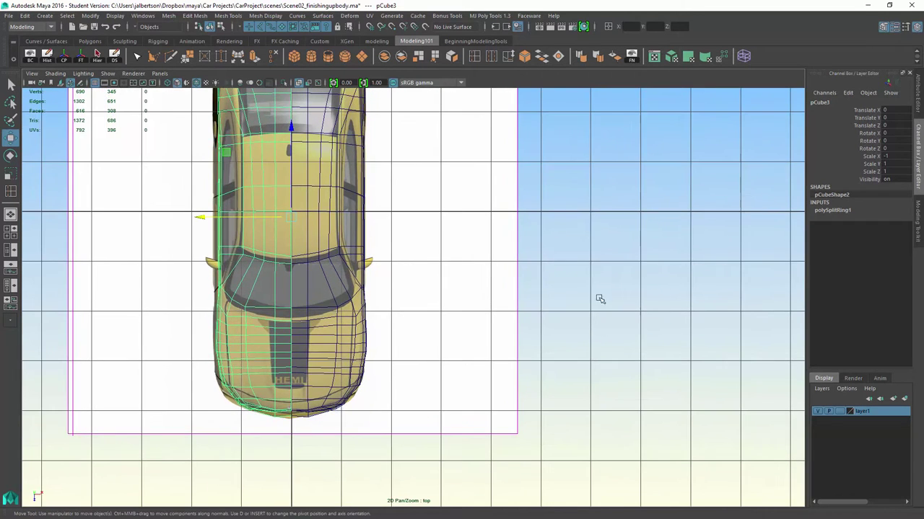
pyautogui.click(469, 296)
pyautogui.moveTo(387, 214); pyautogui.dragTo(385, 210)
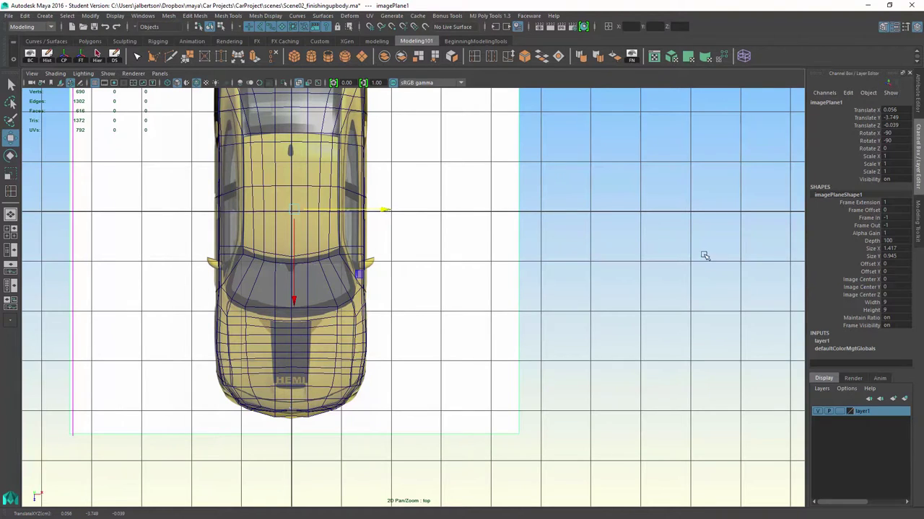
pyautogui.press('space')
pyautogui.press('space')
pyautogui.click(288, 346)
# Step: Turn on backface culling and see-through shading so the front reference shows through the body
pyautogui.click(387, 372)
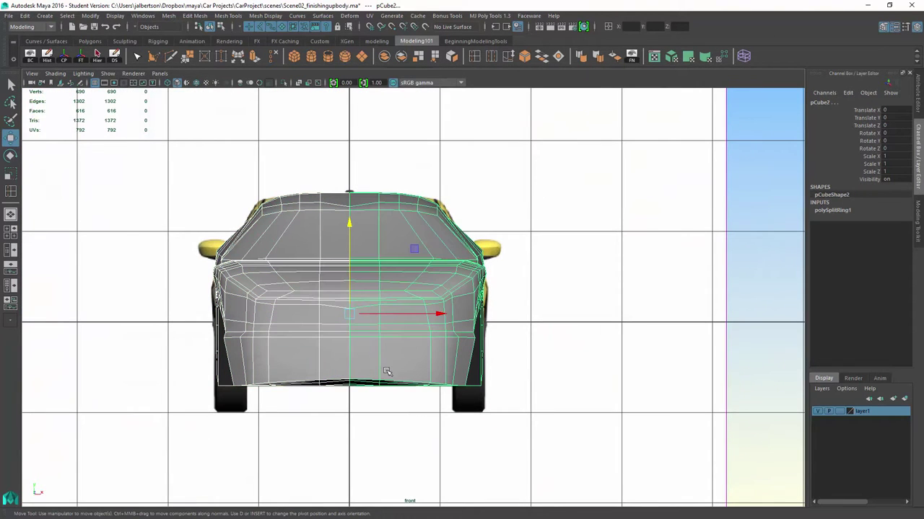
pyautogui.moveTo(419, 229); pyautogui.dragTo(395, 227, button='right')
pyautogui.moveTo(445, 220); pyautogui.dragTo(424, 200)
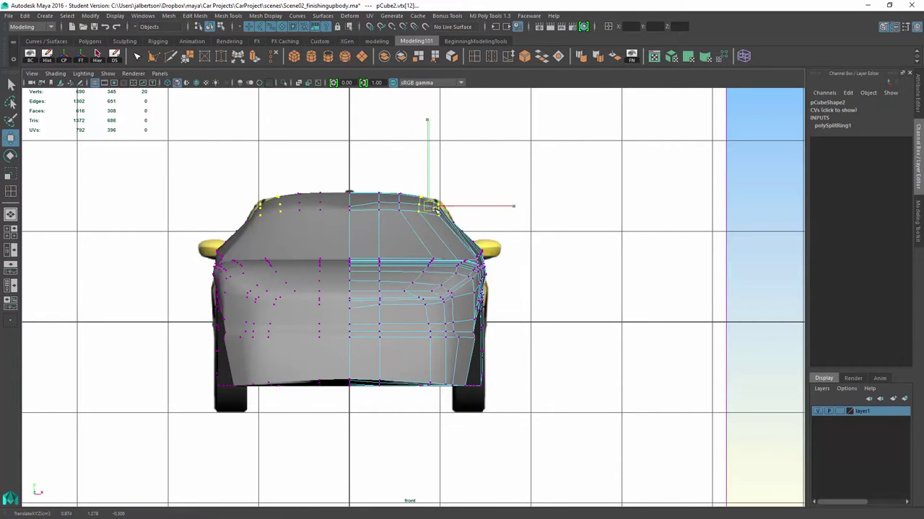
pyautogui.click(440, 187)
pyautogui.click(410, 197)
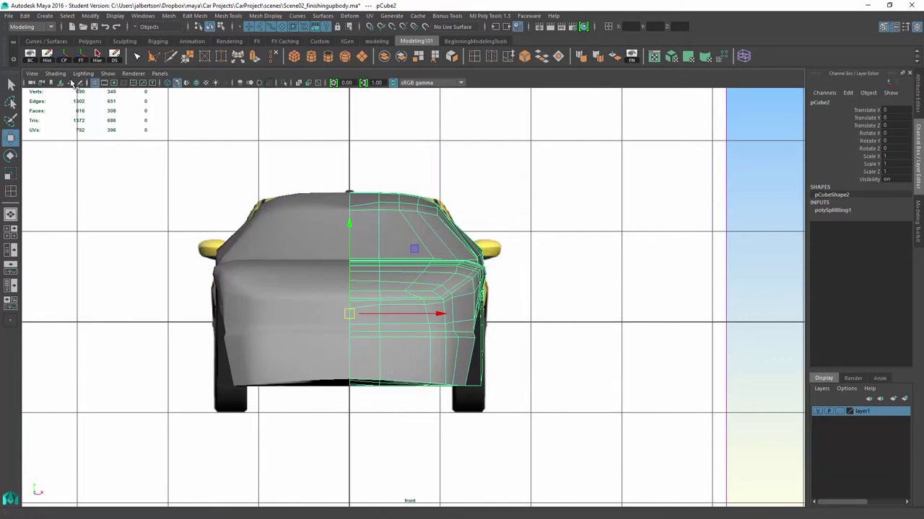
pyautogui.click(55, 73)
pyautogui.click(82, 242)
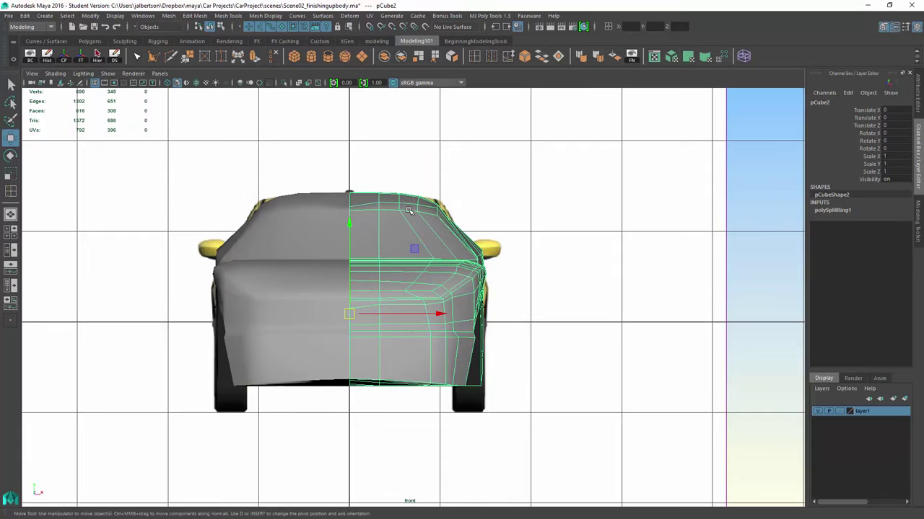
pyautogui.click(52, 74)
pyautogui.click(81, 184)
# Step: Pull the top corner, mirror-corner and roof vertices to match the reference outline
pyautogui.moveTo(437, 230); pyautogui.dragTo(391, 226, button='right')
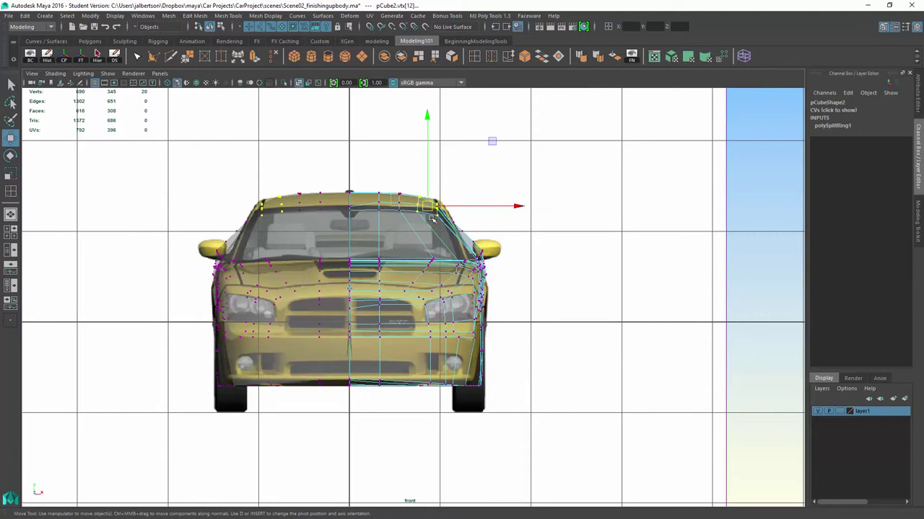
pyautogui.moveTo(427, 207); pyautogui.dragTo(422, 207)
pyautogui.keyDown('alt'); pyautogui.moveTo(490, 240); pyautogui.dragTo(548, 219, button='right'); pyautogui.keyUp('alt')
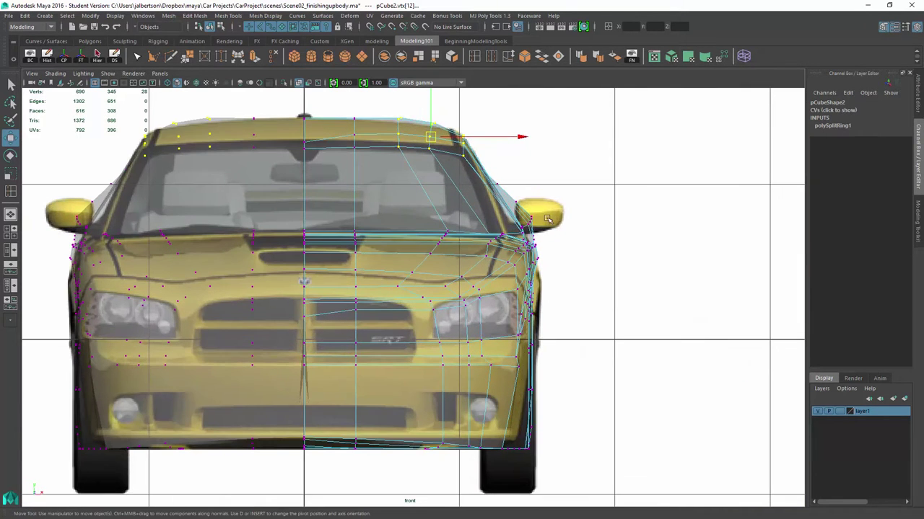
pyautogui.moveTo(516, 217)
pyautogui.keyDown('shift'); pyautogui.mouseDown()
pyautogui.moveTo(548, 242)
pyautogui.moveTo(516, 206)
pyautogui.moveTo(523, 225)
pyautogui.mouseUp(); pyautogui.keyUp('shift')
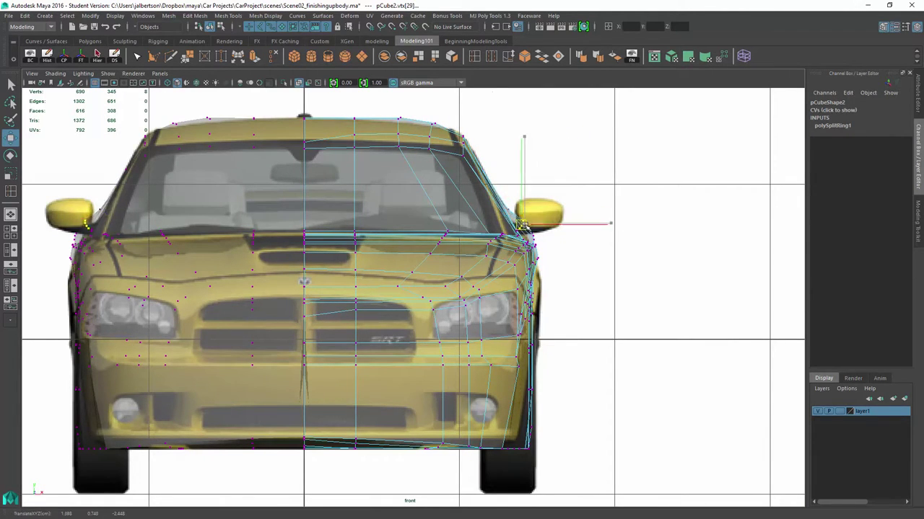
pyautogui.moveTo(521, 226); pyautogui.dragTo(565, 243)
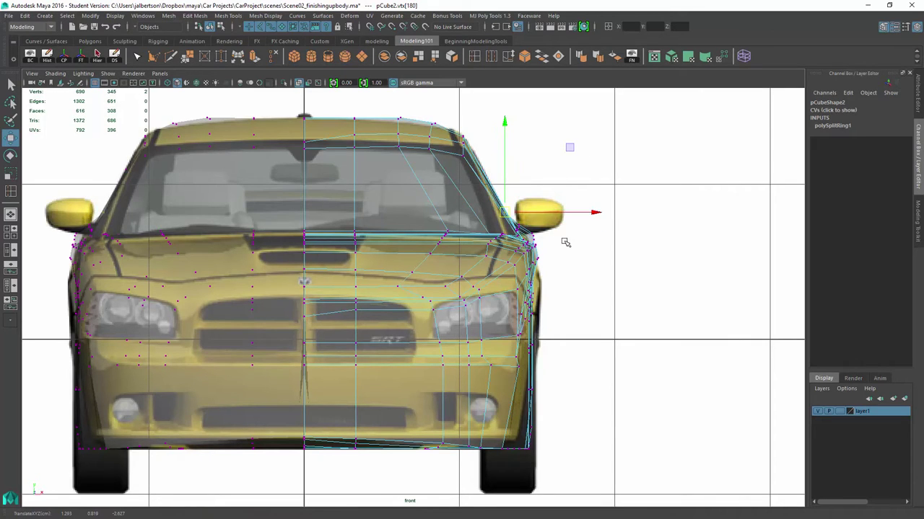
pyautogui.moveTo(495, 89); pyautogui.dragTo(394, 126)
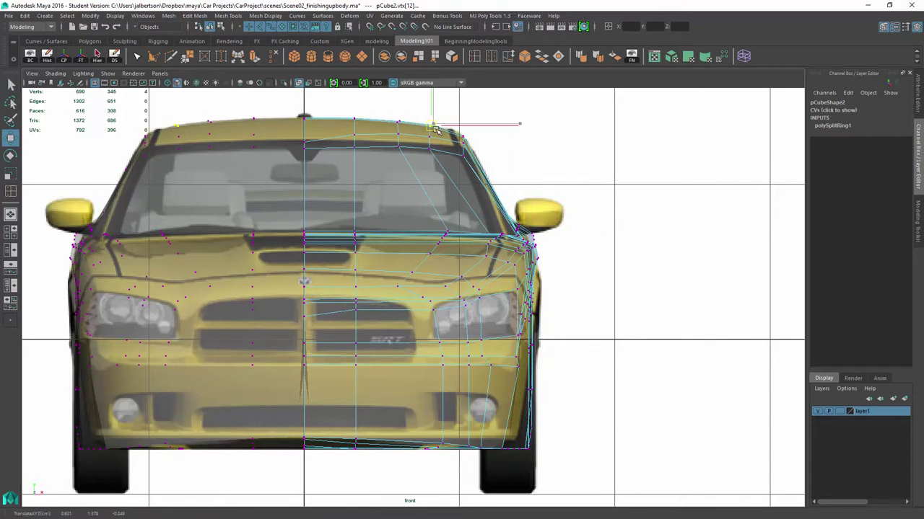
pyautogui.click(468, 140)
pyautogui.click(464, 142)
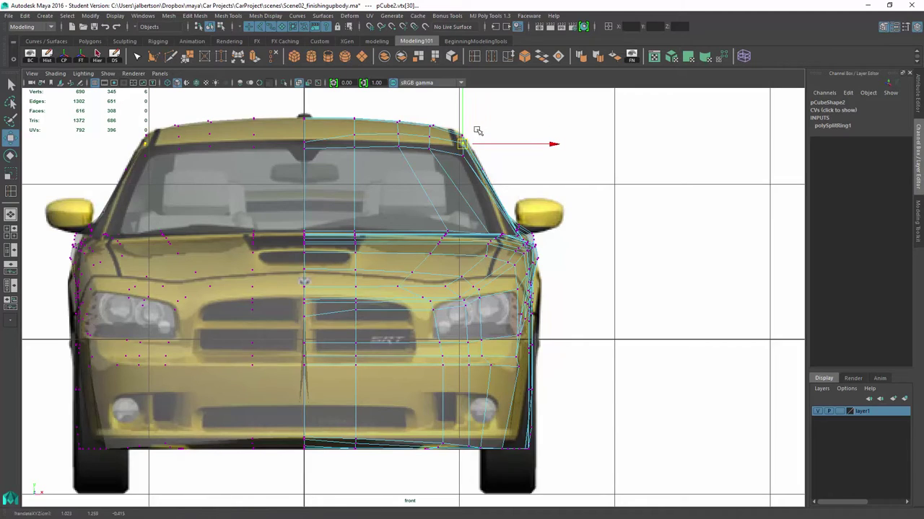
pyautogui.moveTo(304, 118)
pyautogui.mouseDown()
pyautogui.moveTo(306, 138)
pyautogui.moveTo(326, 113)
pyautogui.mouseUp()
pyautogui.moveTo(290, 158)
pyautogui.mouseDown()
pyautogui.moveTo(377, 146)
pyautogui.moveTo(353, 133)
pyautogui.mouseUp()
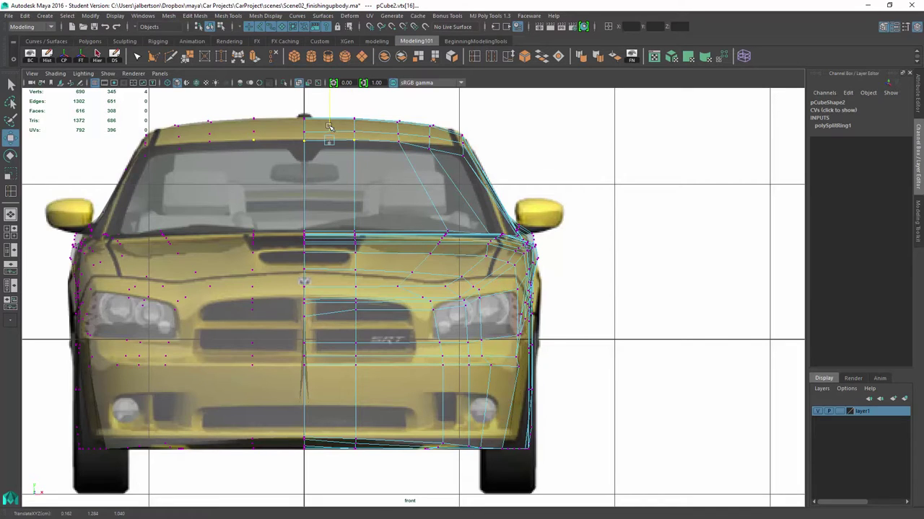
# Step: Adjust the roof-corner and headlight vertices to fit the reference headlight
pyautogui.click(430, 142)
pyautogui.moveTo(467, 161); pyautogui.dragTo(463, 150)
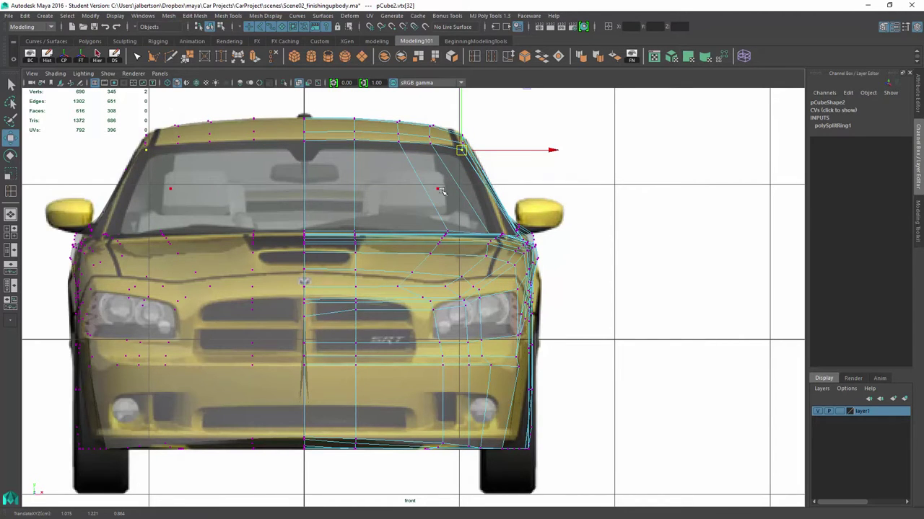
pyautogui.scroll(3, 623, 282)
pyautogui.rightClick(515, 238)
pyautogui.click(492, 247)
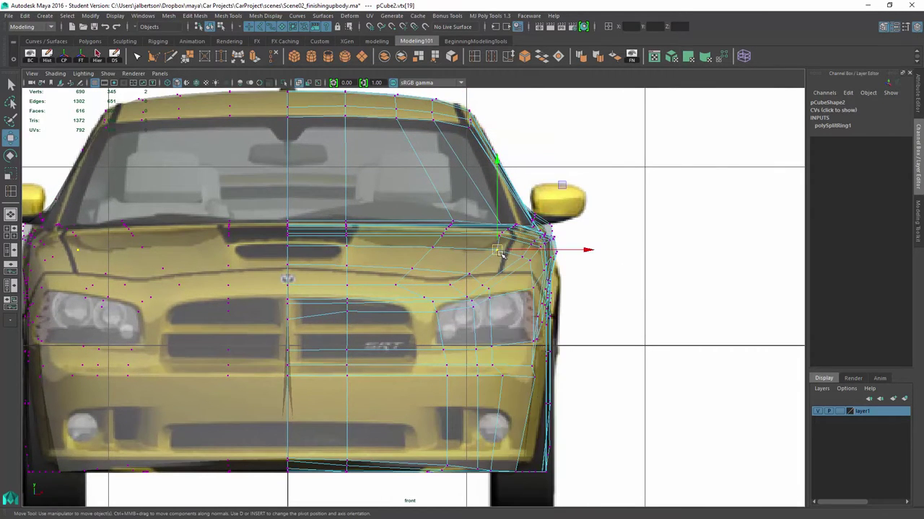
pyautogui.click(466, 272)
pyautogui.moveTo(426, 287); pyautogui.dragTo(416, 315)
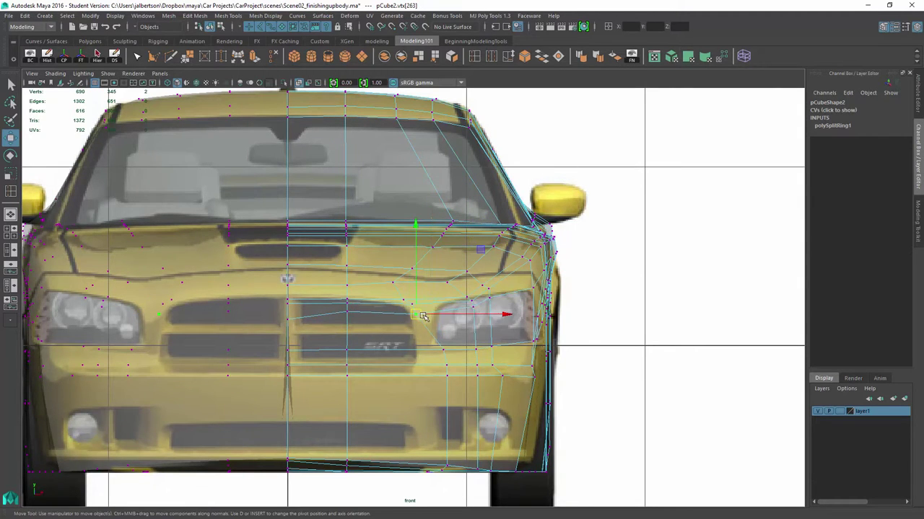
# Step: Slide the lower bumper-edge vertices left to follow the reference
pyautogui.click(419, 361)
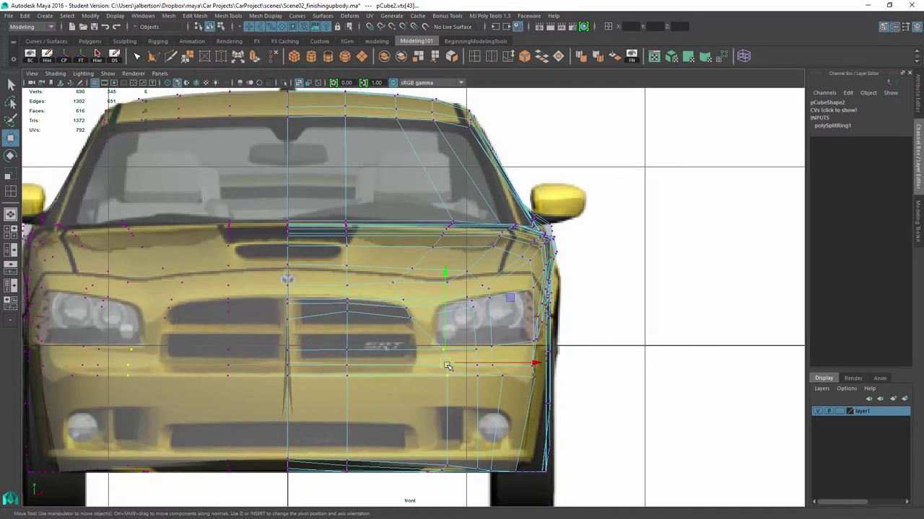
pyautogui.keyDown('alt'); pyautogui.moveTo(429, 455); pyautogui.dragTo(434, 379, button='middle'); pyautogui.keyUp('alt')
pyautogui.moveTo(450, 392); pyautogui.dragTo(425, 392)
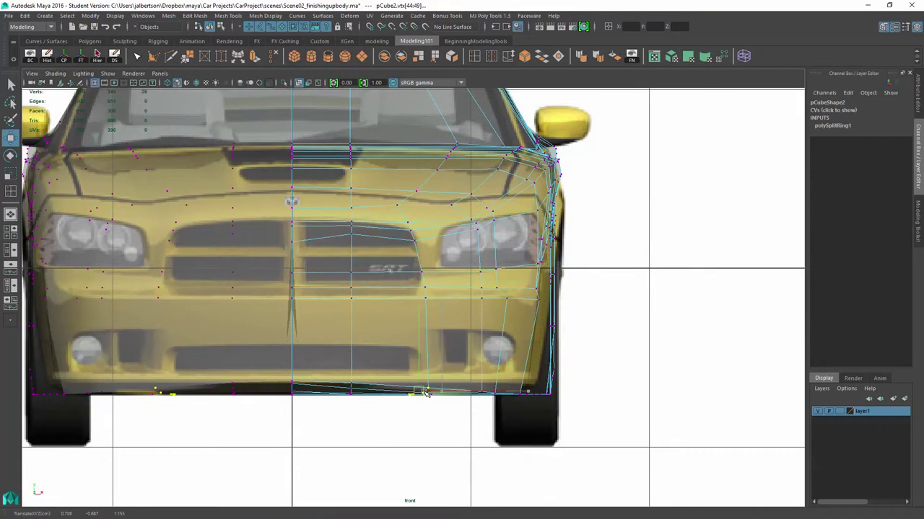
pyautogui.moveTo(397, 331); pyautogui.dragTo(438, 416)
pyautogui.moveTo(412, 387)
pyautogui.mouseDown()
pyautogui.moveTo(338, 381)
pyautogui.moveTo(285, 401)
pyautogui.mouseUp()
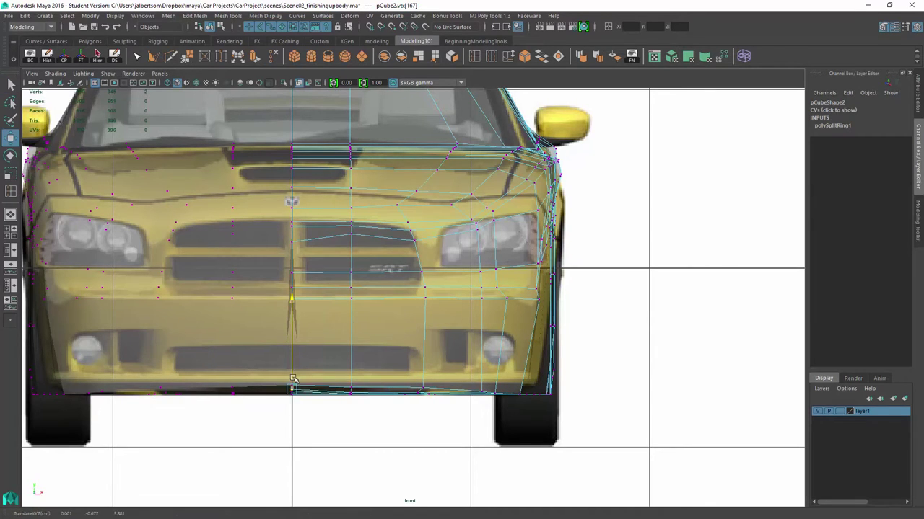
# Step: Select the hood-line vertex loop and inspect the reshaped body in perspective
pyautogui.scroll(-2, 309, 264)
pyautogui.click(321, 252)
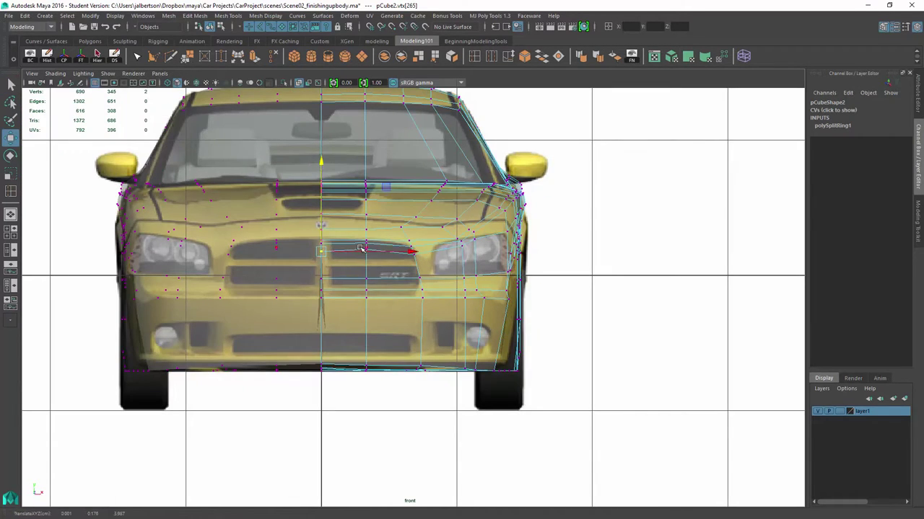
pyautogui.click(363, 249)
pyautogui.keyDown('alt'); pyautogui.moveTo(408, 265); pyautogui.dragTo(376, 329, button='middle'); pyautogui.keyUp('alt')
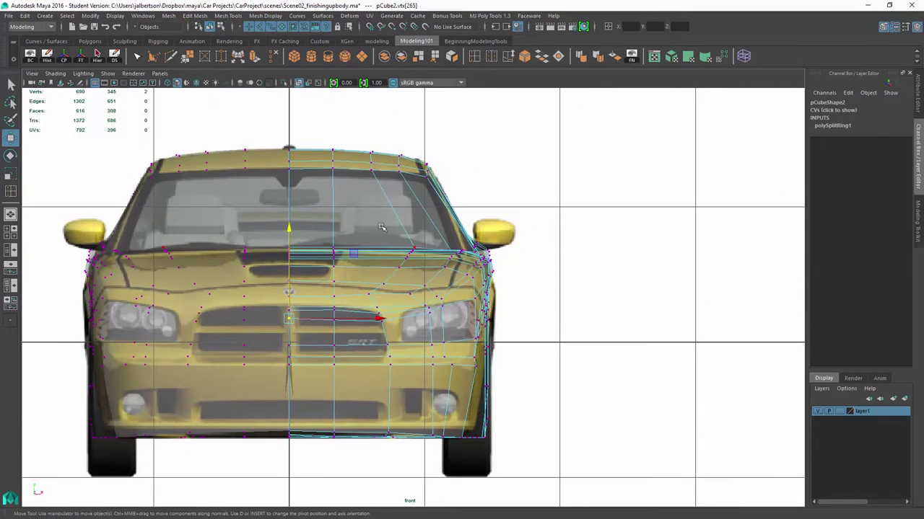
pyautogui.click(410, 248)
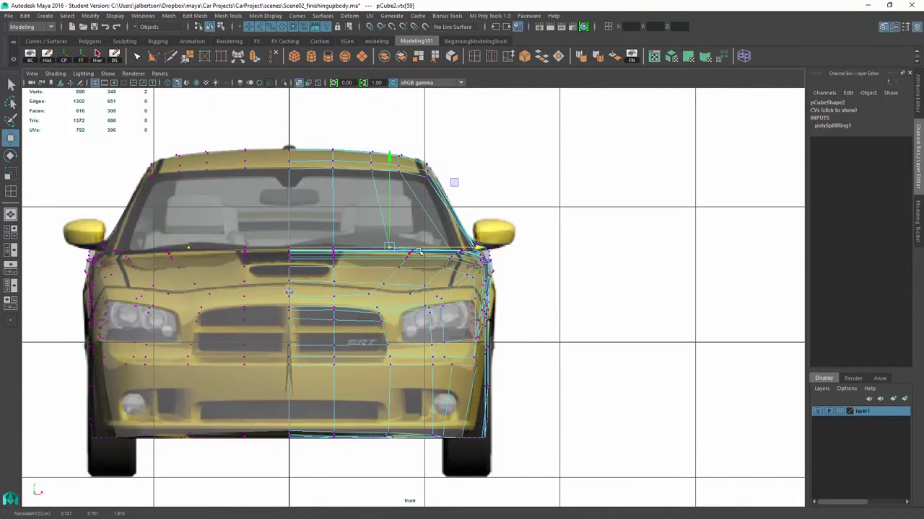
pyautogui.keyDown('shift'); pyautogui.doubleClick(418, 252); pyautogui.keyUp('shift')
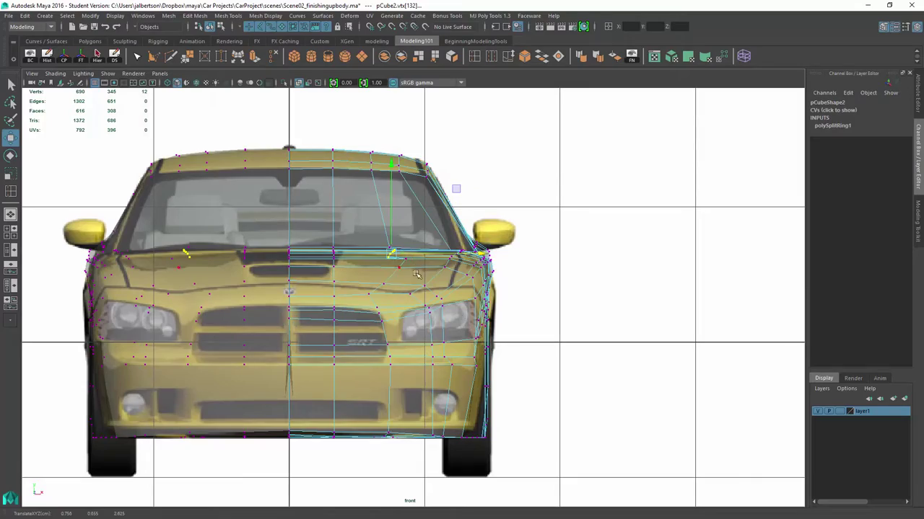
pyautogui.click(395, 285)
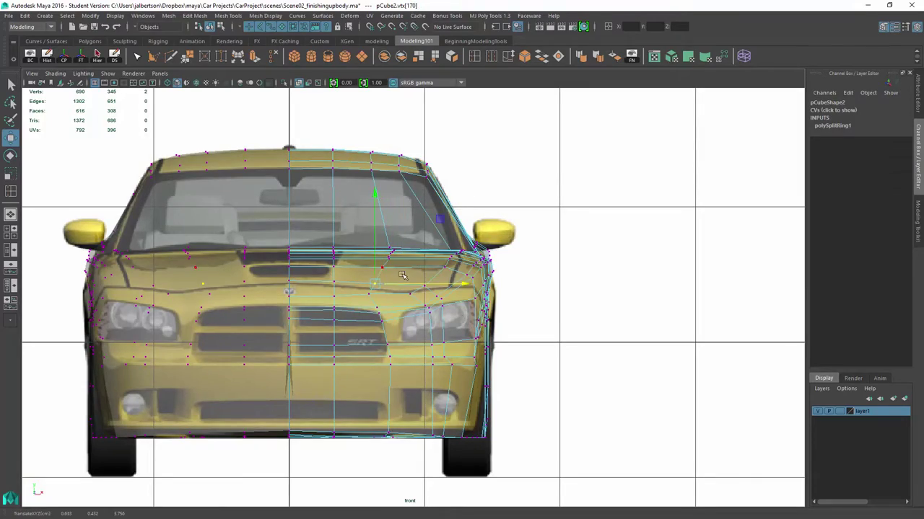
pyautogui.hotkey('ctrl', 'z')
pyautogui.moveTo(476, 188); pyautogui.dragTo(440, 189)
pyautogui.press('f')
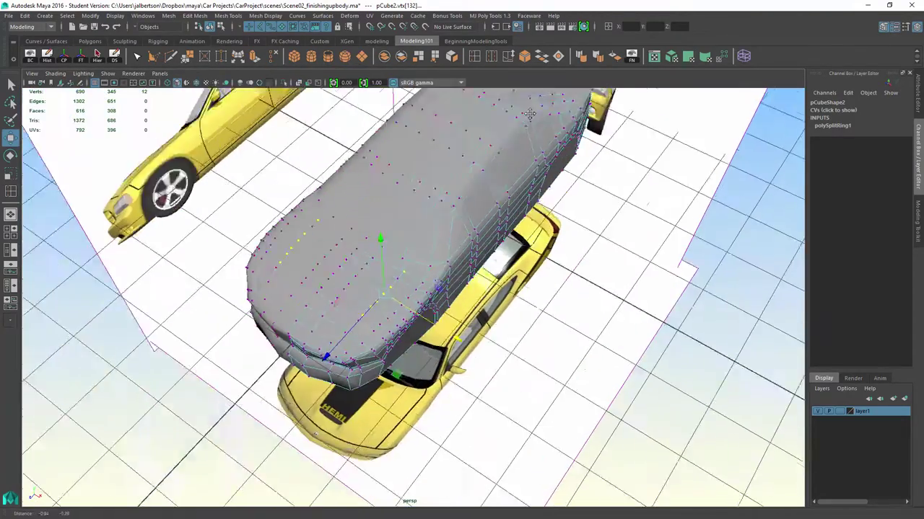
pyautogui.moveTo(529, 114)
pyautogui.keyDown('alt'); pyautogui.mouseDown()
pyautogui.moveTo(409, 261)
pyautogui.moveTo(450, 305)
pyautogui.moveTo(492, 278)
pyautogui.moveTo(448, 241)
pyautogui.moveTo(654, 336)
pyautogui.moveTo(605, 260)
pyautogui.mouseUp(); pyautogui.keyUp('alt')
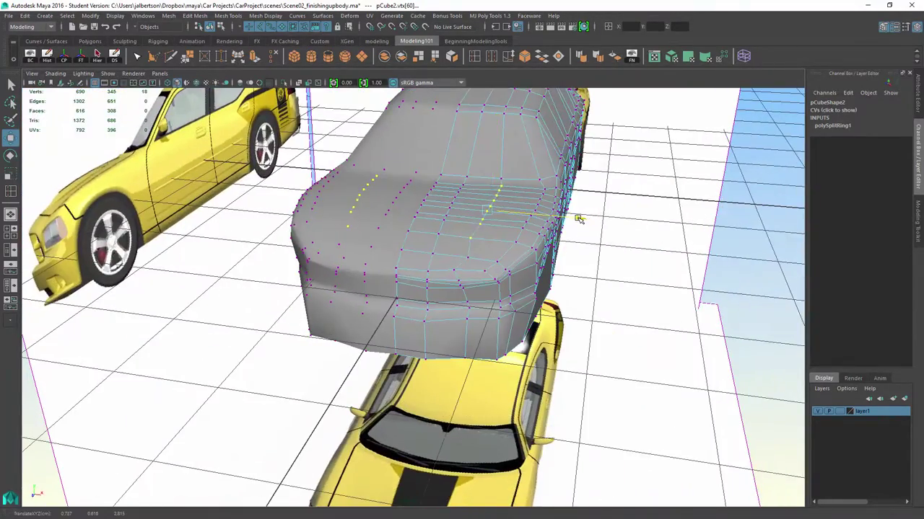
pyautogui.moveTo(467, 257)
pyautogui.keyDown('alt'); pyautogui.mouseDown()
pyautogui.moveTo(505, 217)
pyautogui.moveTo(520, 140)
pyautogui.mouseUp(); pyautogui.keyUp('alt')
pyautogui.press('F8')
pyautogui.press('q')
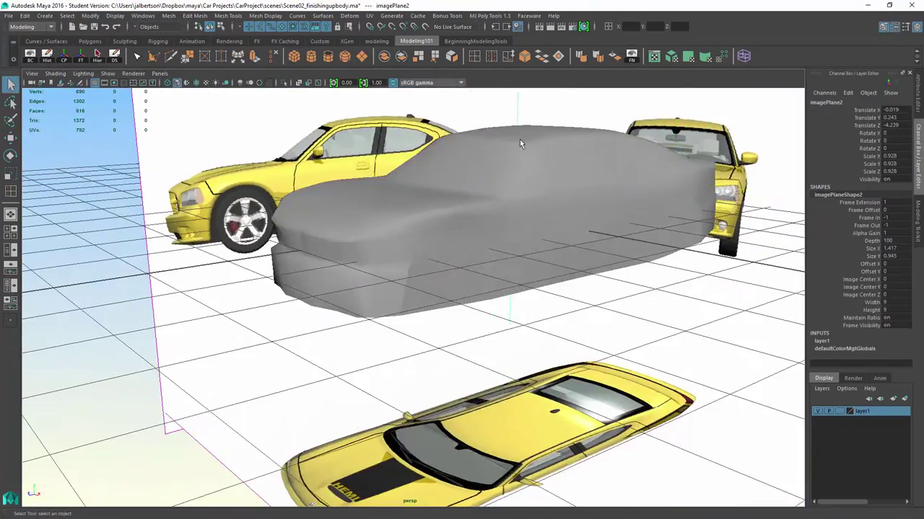
pyautogui.click(520, 139)
pyautogui.moveTo(440, 150)
pyautogui.keyDown('alt'); pyautogui.mouseDown()
pyautogui.moveTo(486, 192)
pyautogui.moveTo(476, 238)
pyautogui.moveTo(469, 202)
pyautogui.moveTo(475, 194)
pyautogui.moveTo(433, 303)
pyautogui.moveTo(321, 238)
pyautogui.moveTo(311, 241)
pyautogui.moveTo(346, 267)
pyautogui.mouseUp(); pyautogui.keyUp('alt')
pyautogui.moveTo(346, 267)
pyautogui.keyDown('alt'); pyautogui.mouseDown(button='right')
pyautogui.moveTo(398, 291)
pyautogui.moveTo(434, 66)
pyautogui.mouseUp(button='right'); pyautogui.keyUp('alt')
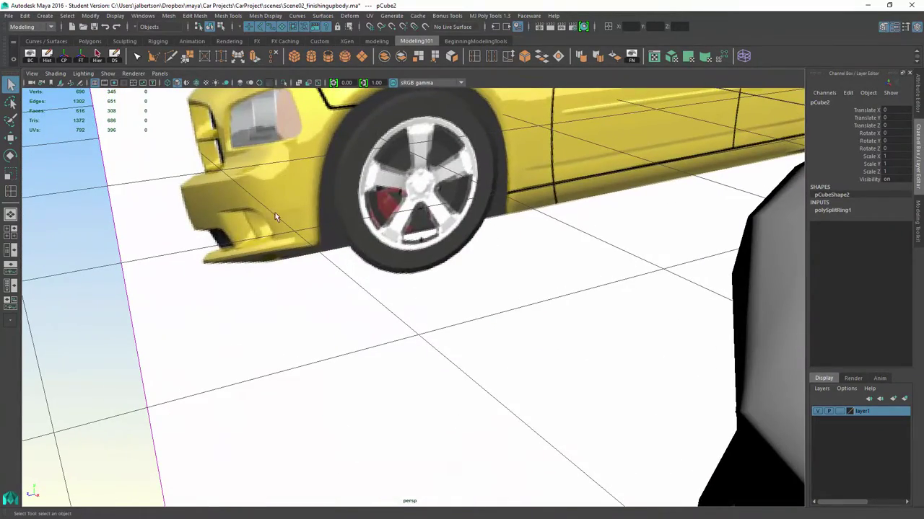
pyautogui.moveTo(275, 217)
pyautogui.keyDown('alt'); pyautogui.mouseDown()
pyautogui.moveTo(246, 273)
pyautogui.moveTo(441, 246)
pyautogui.moveTo(392, 363)
pyautogui.moveTo(403, 345)
pyautogui.mouseUp(); pyautogui.keyUp('alt')
pyautogui.moveTo(404, 229); pyautogui.dragTo(409, 261, button='right')
pyautogui.click(424, 352)
pyautogui.moveTo(425, 352)
pyautogui.keyDown('alt'); pyautogui.mouseDown()
pyautogui.moveTo(655, 319)
pyautogui.moveTo(602, 310)
pyautogui.moveTo(596, 267)
pyautogui.moveTo(447, 249)
pyautogui.mouseUp(); pyautogui.keyUp('alt')
pyautogui.keyDown('shift'); pyautogui.click(655, 319); pyautogui.keyUp('shift')
pyautogui.moveTo(447, 249); pyautogui.dragTo(453, 209, button='right')
pyautogui.click(456, 284)
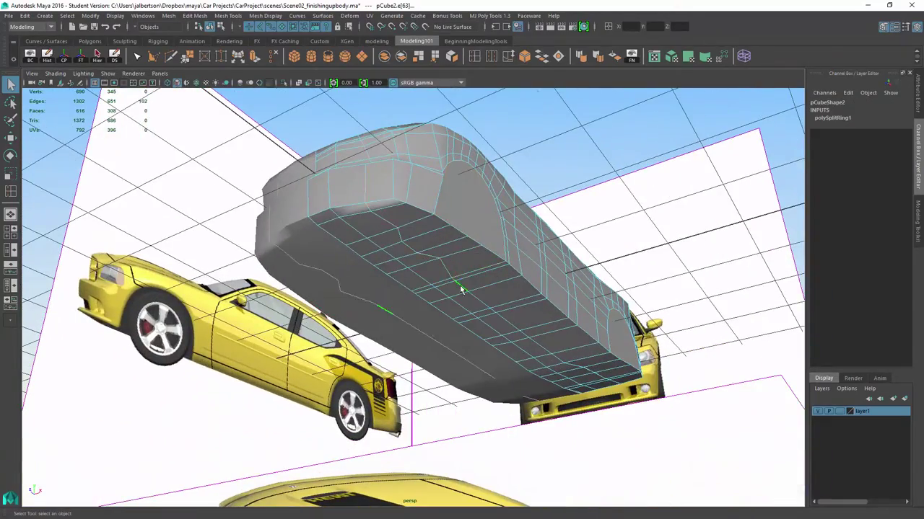
# Step: Select the fourteen unwanted underside faces near the wheel arches and delete them
pyautogui.press('r')
pyautogui.doubleClick(462, 289)
pyautogui.moveTo(462, 288)
pyautogui.keyDown('alt'); pyautogui.mouseDown()
pyautogui.moveTo(515, 246)
pyautogui.moveTo(312, 159)
pyautogui.moveTo(253, 184)
pyautogui.moveTo(360, 251)
pyautogui.mouseUp(); pyautogui.keyUp('alt')
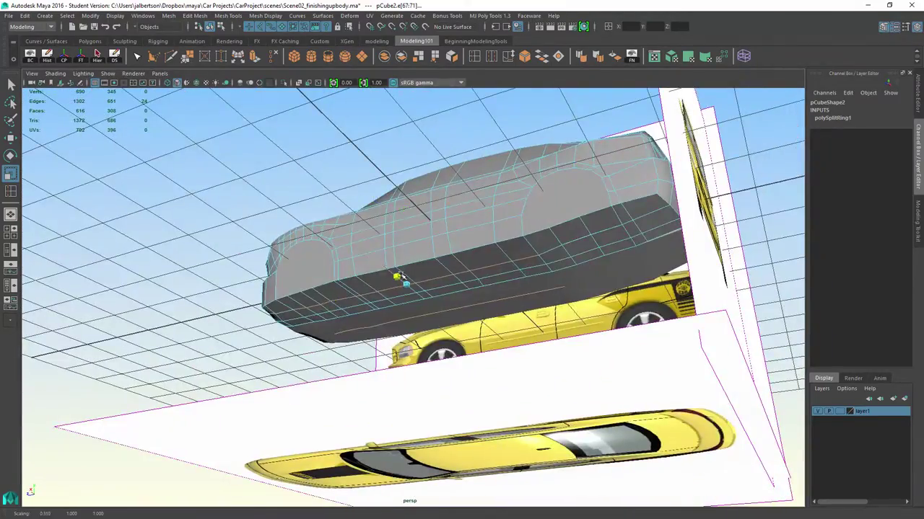
pyautogui.moveTo(398, 277)
pyautogui.keyDown('alt'); pyautogui.mouseDown()
pyautogui.moveTo(633, 303)
pyautogui.moveTo(430, 166)
pyautogui.moveTo(433, 138)
pyautogui.moveTo(432, 402)
pyautogui.mouseUp(); pyautogui.keyUp('alt')
pyautogui.press('w')
pyautogui.click(430, 135)
pyautogui.moveTo(491, 288)
pyautogui.keyDown('alt'); pyautogui.mouseDown()
pyautogui.moveTo(260, 211)
pyautogui.moveTo(691, 290)
pyautogui.moveTo(672, 296)
pyautogui.moveTo(623, 282)
pyautogui.mouseUp(); pyautogui.keyUp('alt')
pyautogui.moveTo(421, 149)
pyautogui.keyDown('alt'); pyautogui.mouseDown()
pyautogui.moveTo(429, 124)
pyautogui.moveTo(449, 124)
pyautogui.moveTo(471, 236)
pyautogui.mouseUp(); pyautogui.keyUp('alt')
pyautogui.keyDown('alt'); pyautogui.moveTo(523, 288); pyautogui.dragTo(662, 293); pyautogui.keyUp('alt')
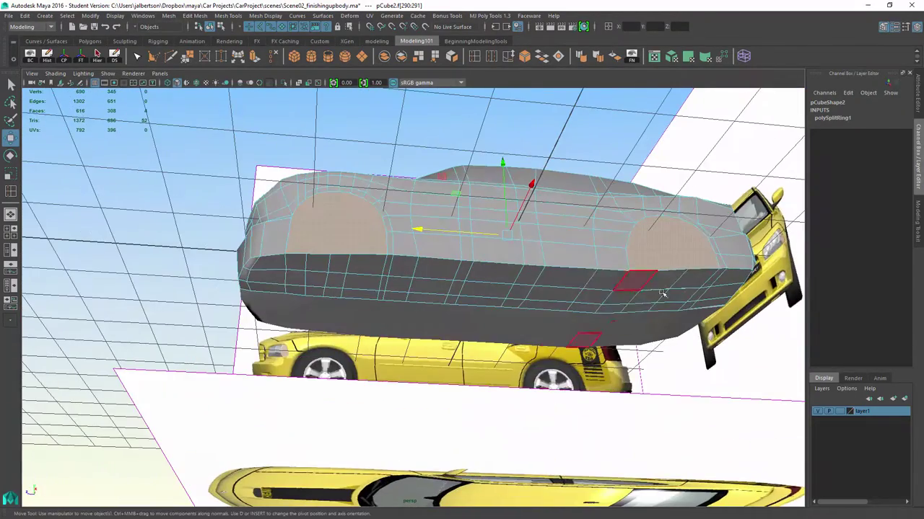
pyautogui.keyDown('alt'); pyautogui.moveTo(603, 278); pyautogui.dragTo(355, 230); pyautogui.keyUp('alt')
pyautogui.press('q')
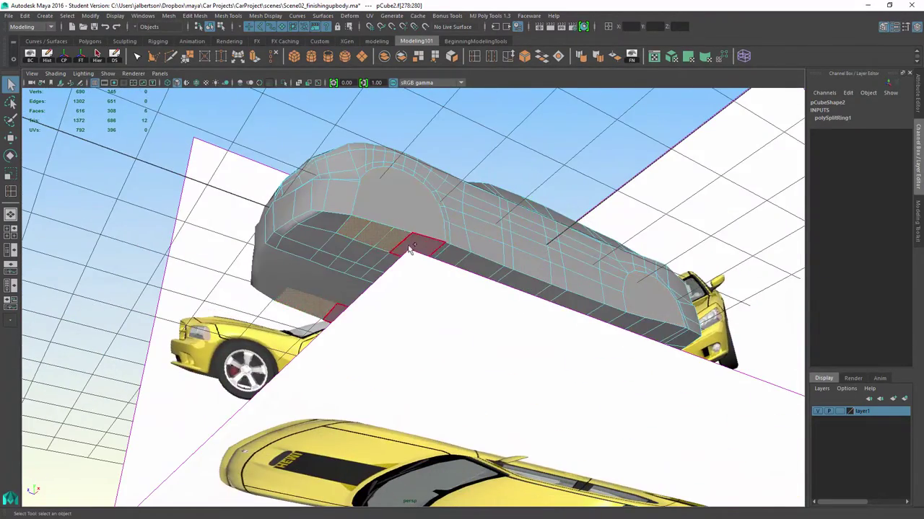
pyautogui.keyDown('alt'); pyautogui.moveTo(408, 248); pyautogui.dragTo(635, 291); pyautogui.keyUp('alt')
pyautogui.press('Delete')
# Step: Select the wheel-arch faces on the car body
pyautogui.keyDown('alt'); pyautogui.moveTo(542, 270); pyautogui.dragTo(428, 271); pyautogui.keyUp('alt')
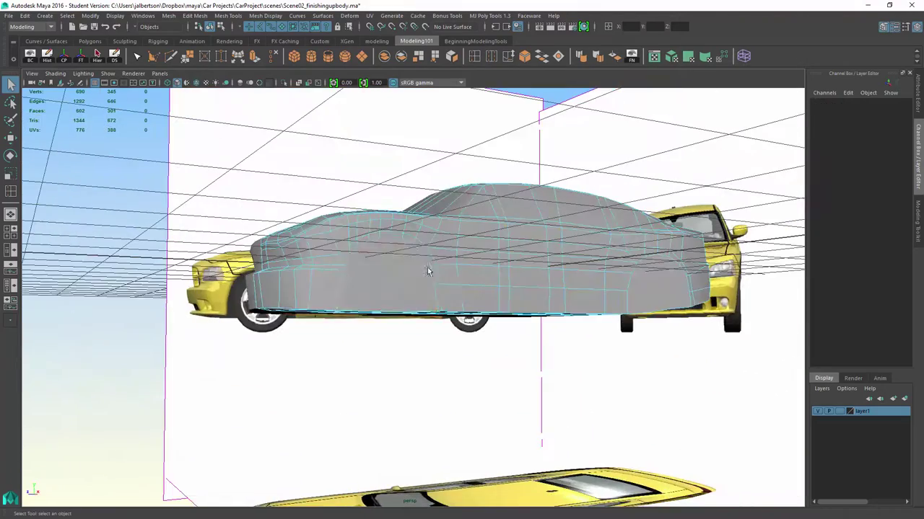
pyautogui.click(428, 271)
pyautogui.keyDown('alt'); pyautogui.moveTo(656, 288); pyautogui.dragTo(686, 277); pyautogui.keyUp('alt')
pyautogui.keyDown('alt'); pyautogui.moveTo(712, 273); pyautogui.dragTo(229, 75); pyautogui.keyUp('alt')
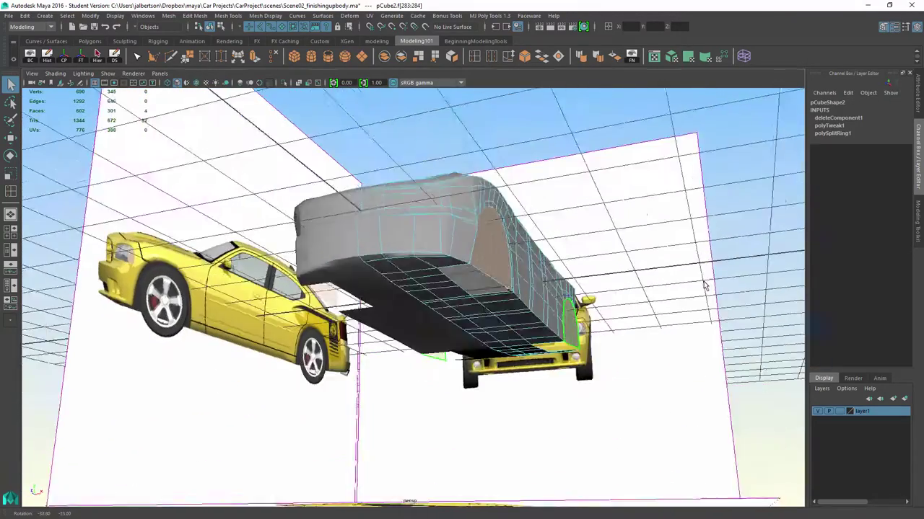
# Step: Extrude the wheel-arch faces inward with Local Translate Z -0.61 to form wheel wells
pyautogui.click(255, 58)
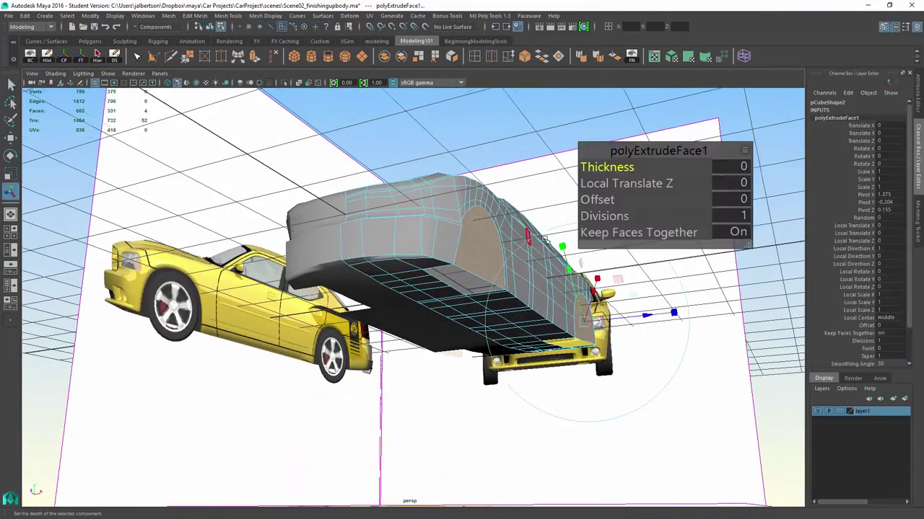
pyautogui.moveTo(505, 339)
pyautogui.keyDown('alt'); pyautogui.mouseDown()
pyautogui.moveTo(586, 325)
pyautogui.moveTo(613, 339)
pyautogui.moveTo(600, 346)
pyautogui.moveTo(448, 298)
pyautogui.moveTo(379, 262)
pyautogui.moveTo(452, 189)
pyautogui.moveTo(340, 200)
pyautogui.moveTo(375, 217)
pyautogui.mouseUp(); pyautogui.keyUp('alt')
pyautogui.scroll(5, 379, 261)
pyautogui.scroll(-3, 340, 200)
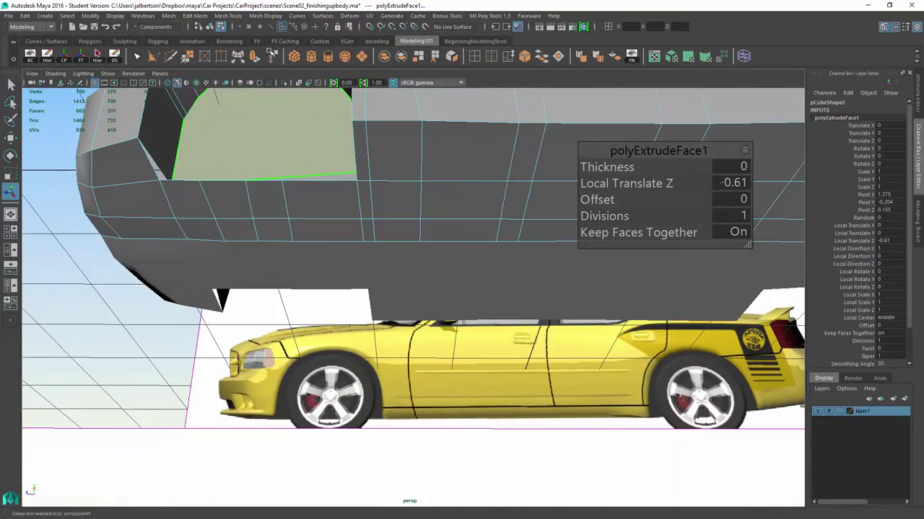
pyautogui.click(221, 56)
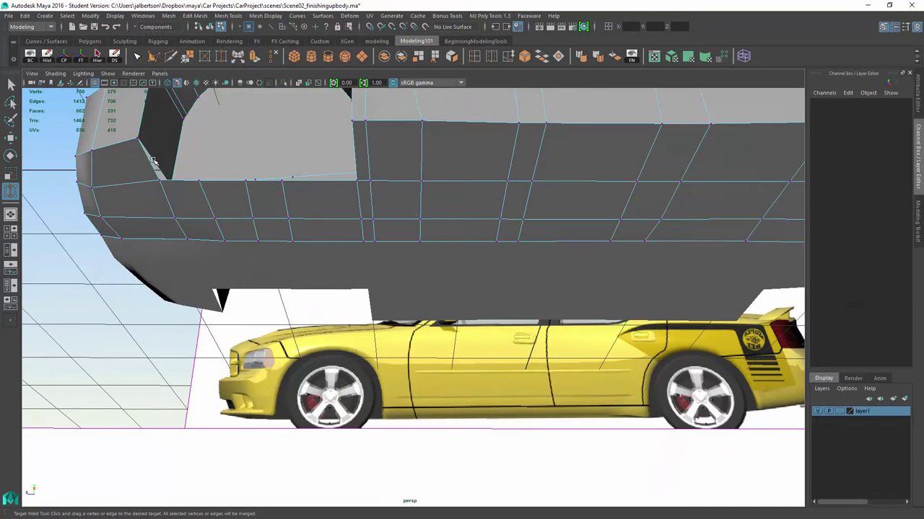
# Step: Orbit under the car body and pick an underside edge in edge mode
pyautogui.press('F10')
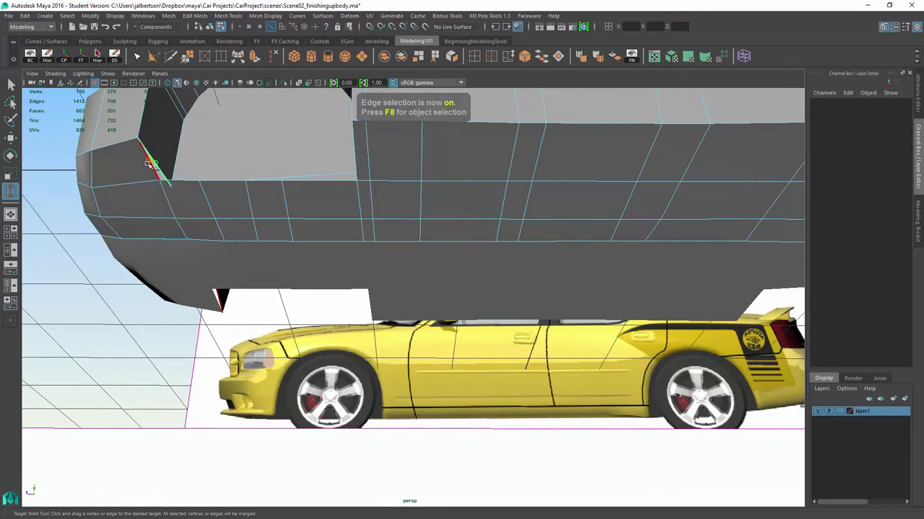
pyautogui.moveTo(148, 164)
pyautogui.keyDown('alt'); pyautogui.mouseDown()
pyautogui.moveTo(571, 207)
pyautogui.moveTo(495, 241)
pyautogui.moveTo(503, 219)
pyautogui.moveTo(572, 262)
pyautogui.moveTo(532, 250)
pyautogui.moveTo(392, 270)
pyautogui.moveTo(442, 276)
pyautogui.moveTo(387, 262)
pyautogui.mouseUp(); pyautogui.keyUp('alt')
pyautogui.click(377, 263)
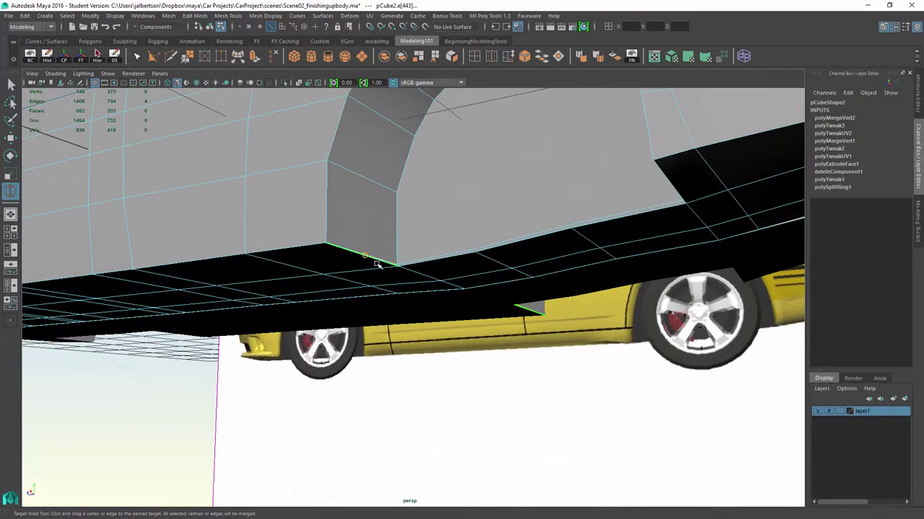
pyautogui.moveTo(365, 258)
pyautogui.keyDown('alt'); pyautogui.mouseDown()
pyautogui.moveTo(501, 268)
pyautogui.moveTo(476, 253)
pyautogui.moveTo(484, 243)
pyautogui.moveTo(448, 276)
pyautogui.moveTo(186, 232)
pyautogui.mouseUp(); pyautogui.keyUp('alt')
pyautogui.scroll(-3, 447, 277)
pyautogui.scroll(-5, 447, 276)
# Step: Delete three stray faces on the lower body near the rear wheel
pyautogui.moveTo(186, 232); pyautogui.dragTo(186, 260, button='right')
pyautogui.click(189, 348)
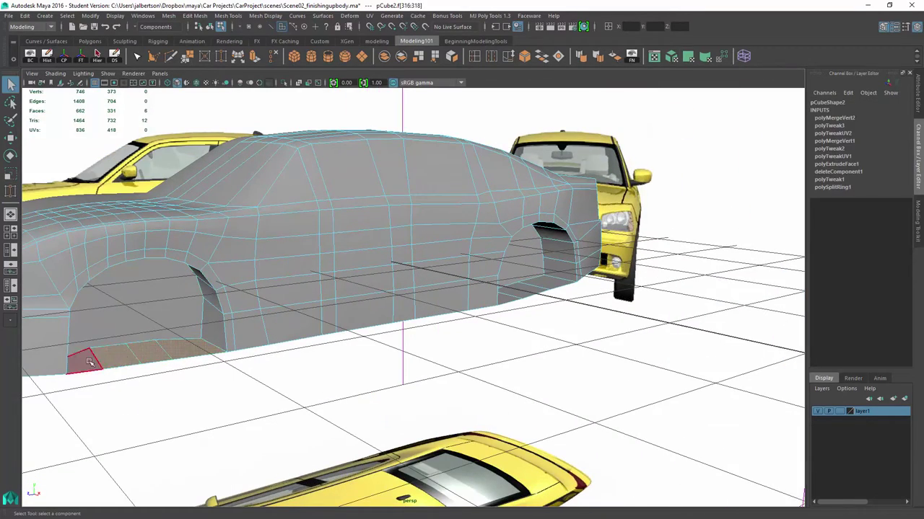
pyautogui.press('Delete')
pyautogui.click(548, 286)
pyautogui.press('Delete')
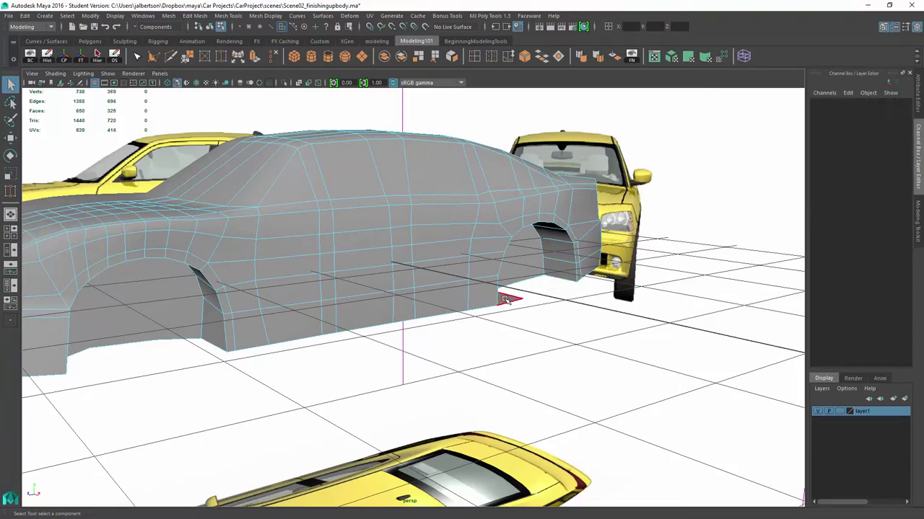
pyautogui.click(505, 300)
pyautogui.press('Delete')
# Step: Target Weld an underside vertex onto its neighbour
pyautogui.moveTo(532, 316)
pyautogui.keyDown('alt'); pyautogui.mouseDown()
pyautogui.moveTo(493, 325)
pyautogui.moveTo(271, 161)
pyautogui.moveTo(221, 56)
pyautogui.mouseUp(); pyautogui.keyUp('alt')
pyautogui.click(271, 160)
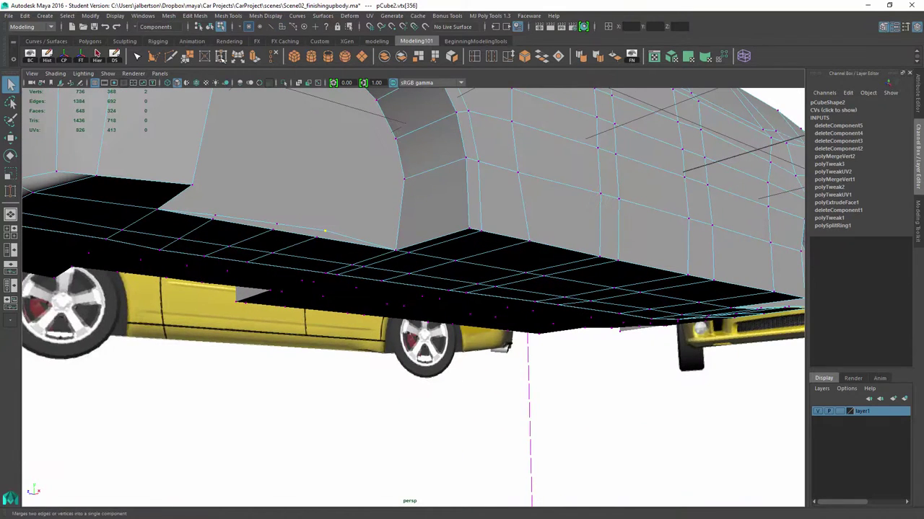
pyautogui.click(220, 57)
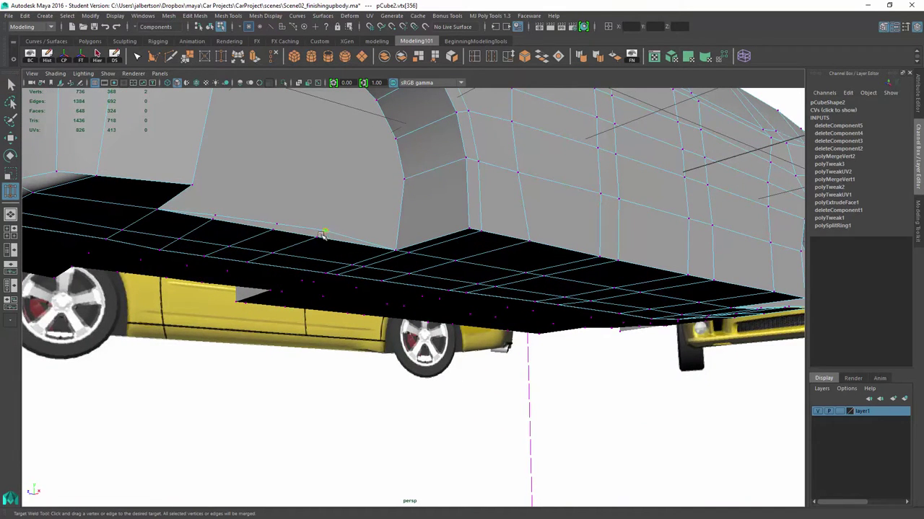
pyautogui.moveTo(321, 235); pyautogui.dragTo(276, 226)
pyautogui.click(277, 225)
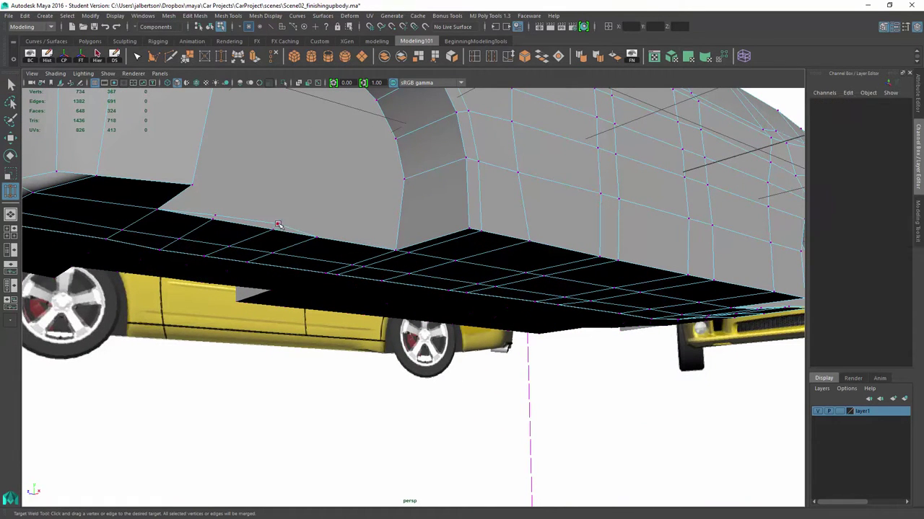
# Step: Weld a second vertex along the underside edge, then inspect the body's lower edge
pyautogui.moveTo(276, 227)
pyautogui.keyDown('alt'); pyautogui.mouseDown()
pyautogui.moveTo(194, 179)
pyautogui.moveTo(183, 185)
pyautogui.mouseUp(); pyautogui.keyUp('alt')
pyautogui.click(248, 209)
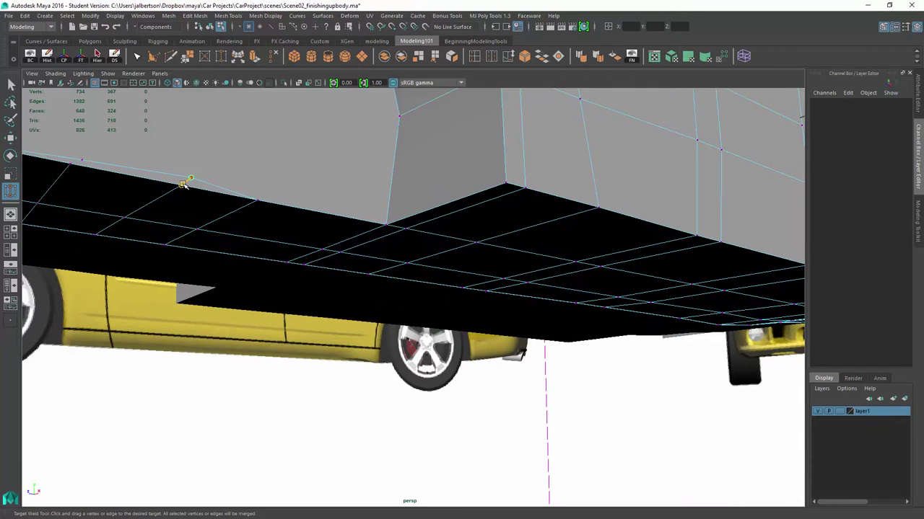
pyautogui.click(83, 162)
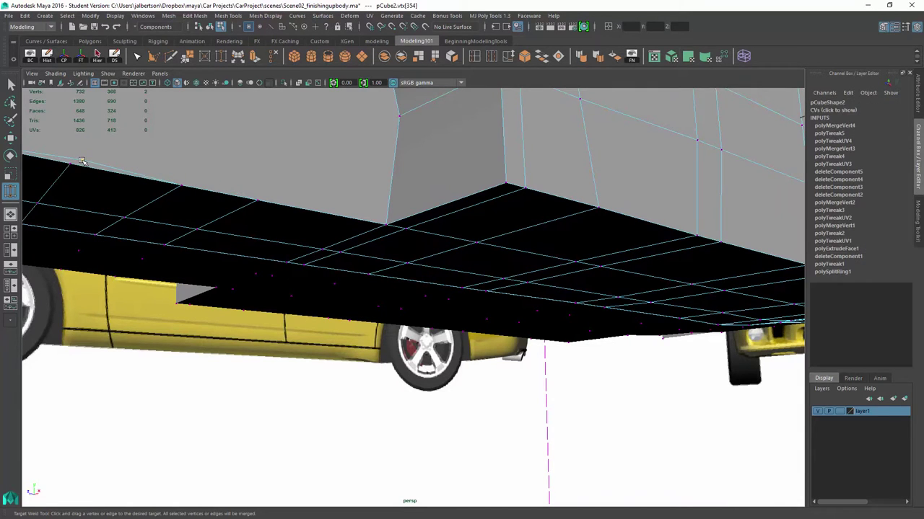
pyautogui.keyDown('alt'); pyautogui.moveTo(72, 164); pyautogui.dragTo(294, 272); pyautogui.keyUp('alt')
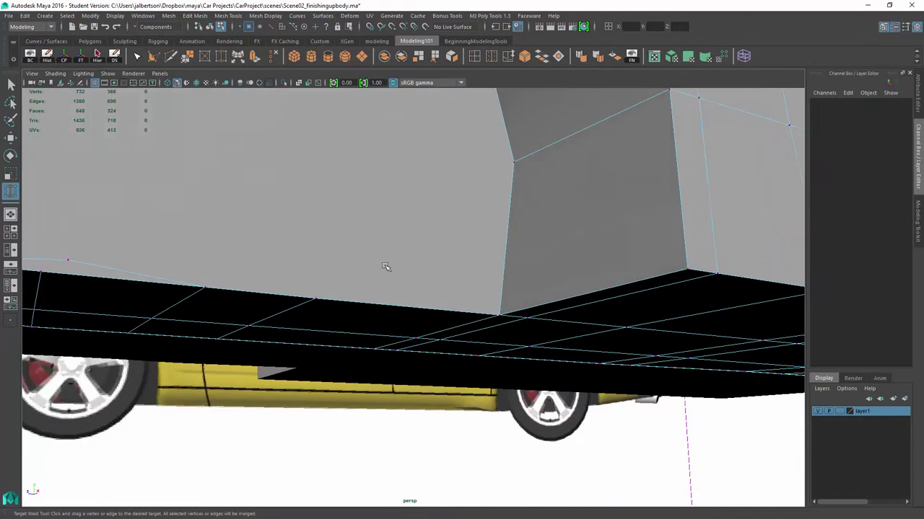
pyautogui.click(251, 264)
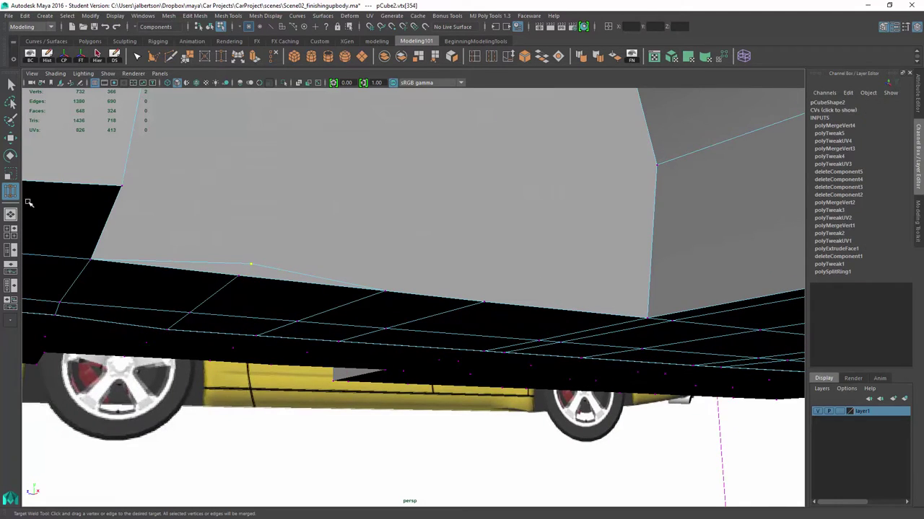
pyautogui.moveTo(241, 273)
pyautogui.mouseDown()
pyautogui.moveTo(256, 281)
pyautogui.moveTo(251, 291)
pyautogui.moveTo(245, 258)
pyautogui.moveTo(279, 269)
pyautogui.mouseUp()
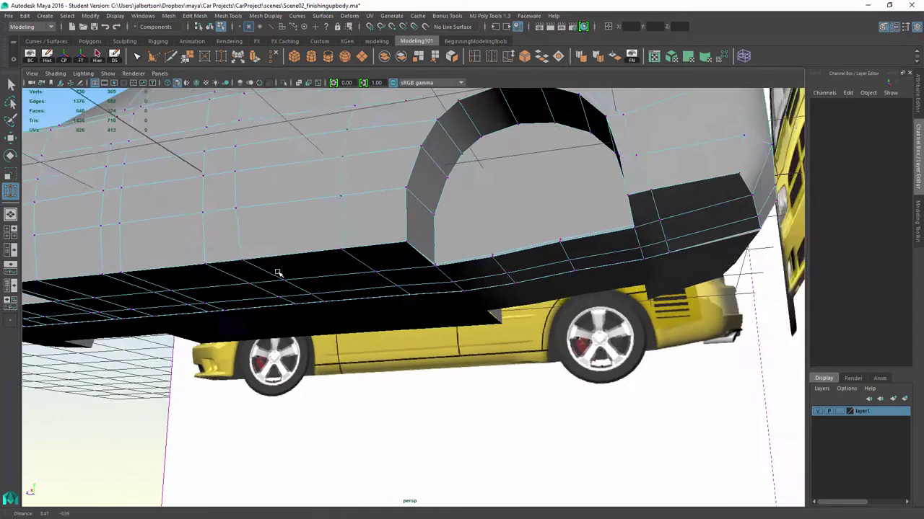
pyautogui.keyDown('alt'); pyautogui.moveTo(279, 269); pyautogui.dragTo(497, 200, button='right'); pyautogui.keyUp('alt')
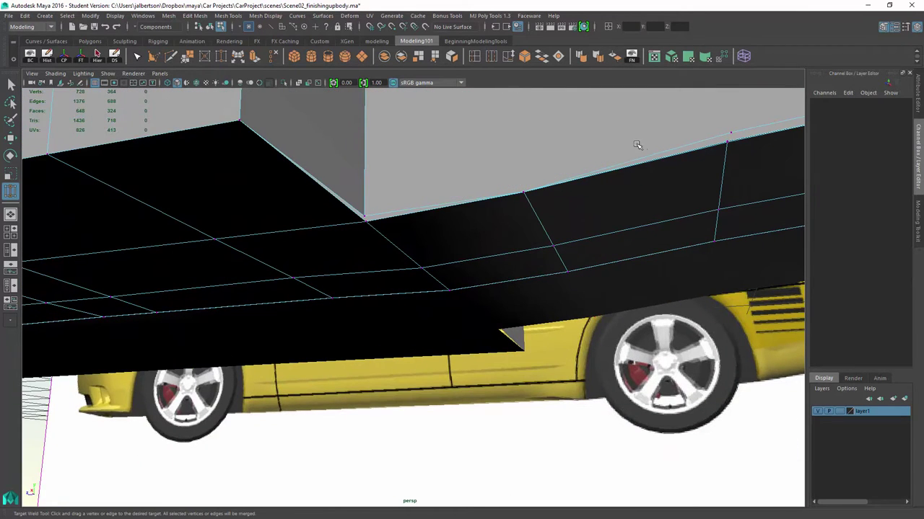
pyautogui.keyDown('alt'); pyautogui.moveTo(637, 145); pyautogui.dragTo(541, 176); pyautogui.keyUp('alt')
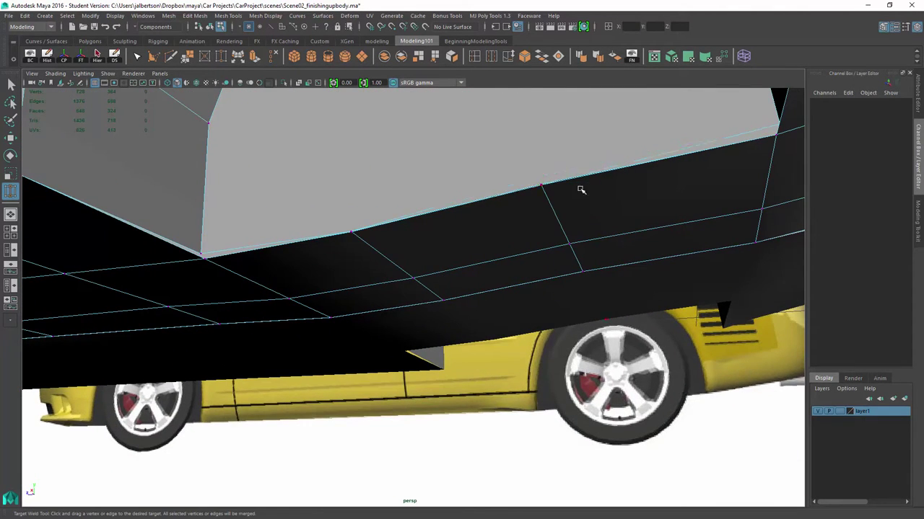
pyautogui.keyDown('alt'); pyautogui.moveTo(580, 190); pyautogui.dragTo(546, 159, button='right'); pyautogui.keyUp('alt')
pyautogui.moveTo(546, 158)
pyautogui.keyDown('alt'); pyautogui.mouseDown()
pyautogui.moveTo(451, 171)
pyautogui.moveTo(612, 264)
pyautogui.moveTo(495, 206)
pyautogui.moveTo(464, 220)
pyautogui.moveTo(325, 180)
pyautogui.mouseUp(); pyautogui.keyUp('alt')
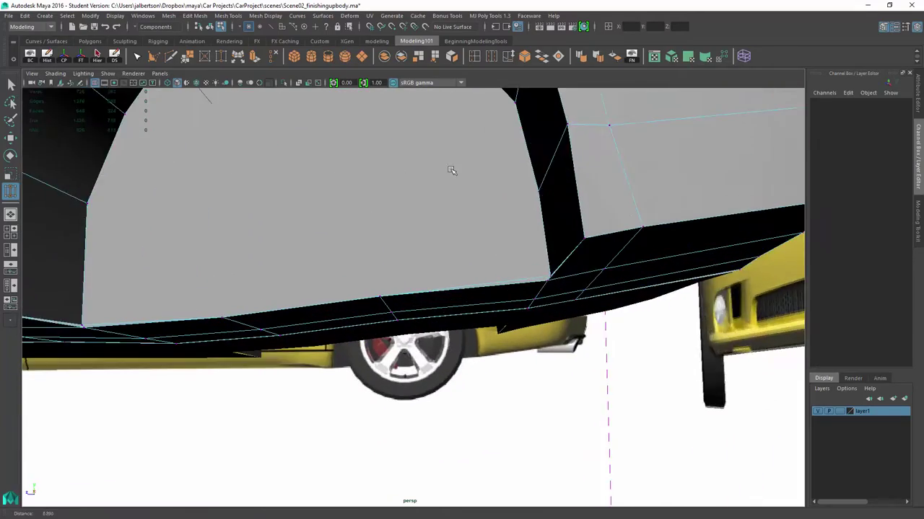
pyautogui.scroll(-5, 464, 220)
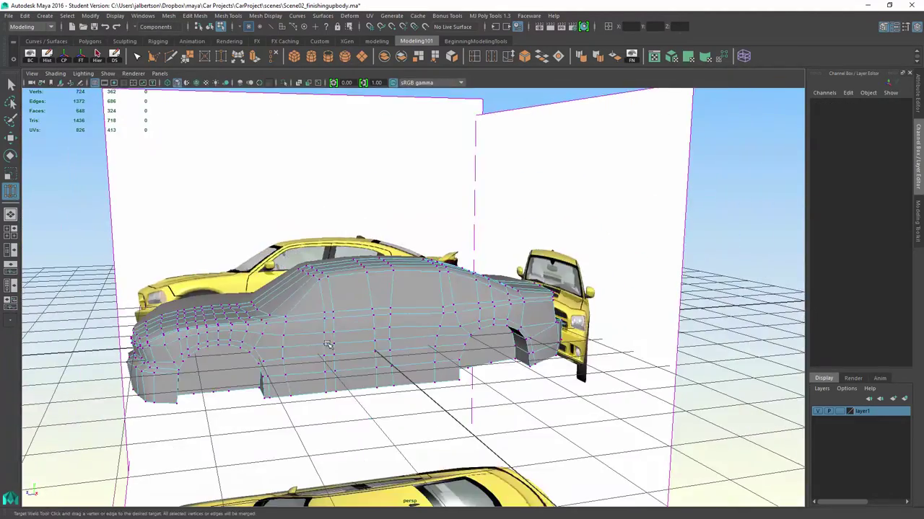
# Step: Hide the layer1 reference cars and the ground grid
pyautogui.press('F8')
pyautogui.press('3')
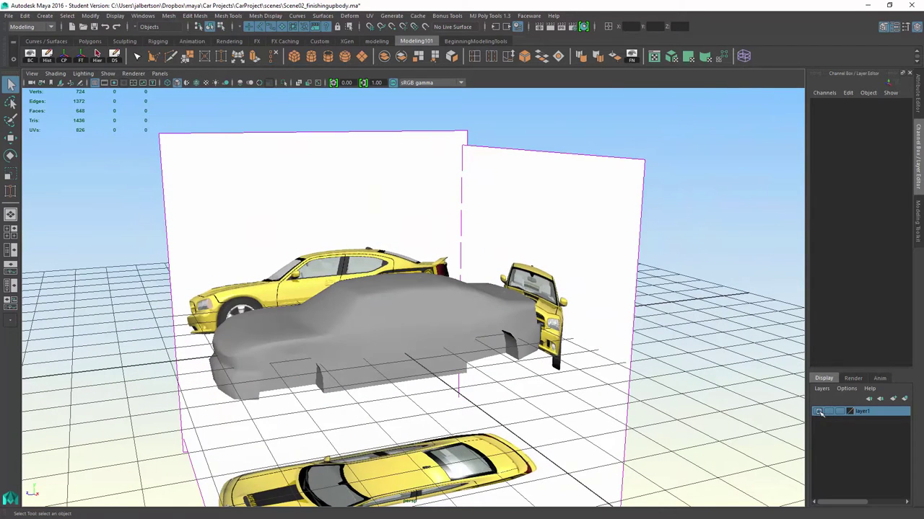
pyautogui.click(818, 411)
pyautogui.click(108, 74)
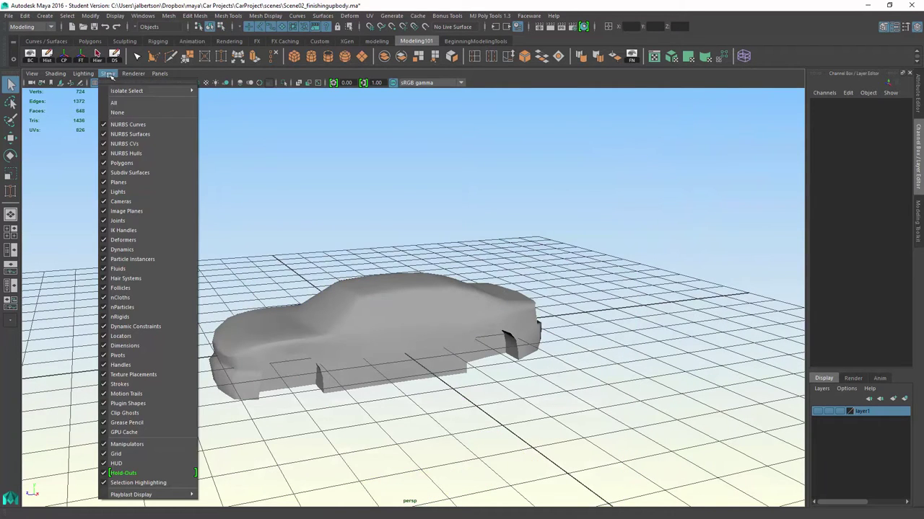
pyautogui.click(115, 454)
# Step: Select the car body and orbit in close beneath it
pyautogui.keyDown('alt'); pyautogui.moveTo(412, 361); pyautogui.dragTo(466, 348); pyautogui.keyUp('alt')
pyautogui.click(467, 348)
pyautogui.keyDown('alt'); pyautogui.moveTo(469, 355); pyautogui.dragTo(681, 472, button='right'); pyautogui.keyUp('alt')
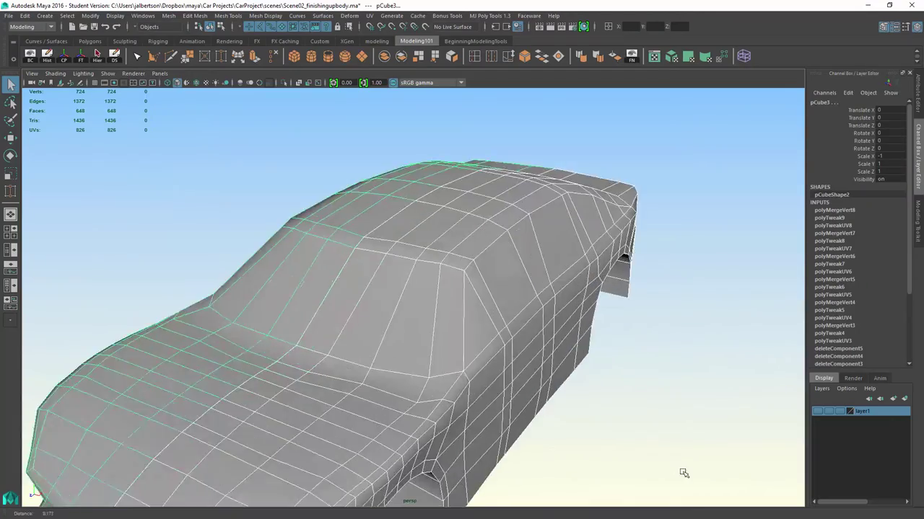
pyautogui.moveTo(680, 472)
pyautogui.keyDown('alt'); pyautogui.mouseDown()
pyautogui.moveTo(643, 422)
pyautogui.moveTo(541, 410)
pyautogui.moveTo(595, 410)
pyautogui.moveTo(637, 435)
pyautogui.moveTo(541, 361)
pyautogui.mouseUp(); pyautogui.keyUp('alt')
pyautogui.moveTo(541, 360)
pyautogui.keyDown('alt'); pyautogui.mouseDown(button='right')
pyautogui.moveTo(643, 466)
pyautogui.moveTo(613, 440)
pyautogui.mouseUp(button='right'); pyautogui.keyUp('alt')
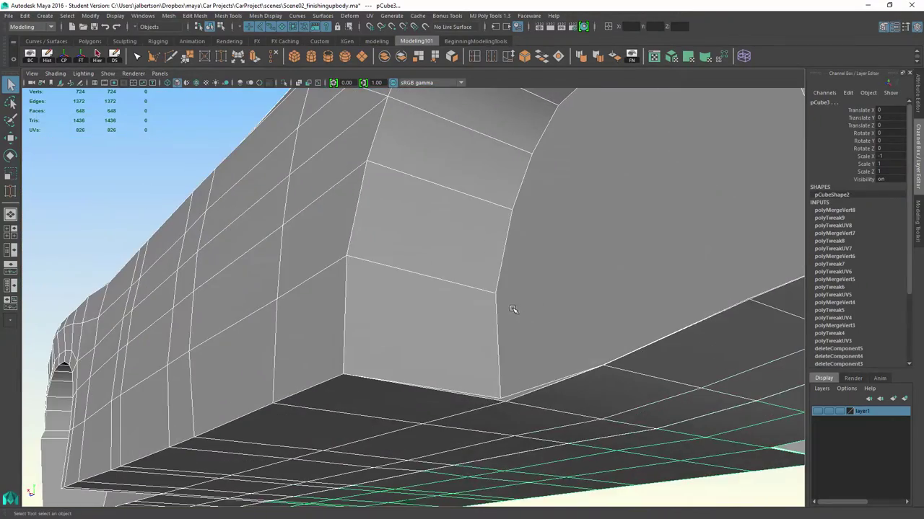
# Step: In face mode, select the wheel-well face and view it from below
pyautogui.press('F11')
pyautogui.click(510, 401)
pyautogui.keyDown('alt'); pyautogui.moveTo(518, 371); pyautogui.dragTo(602, 366, button='right'); pyautogui.keyUp('alt')
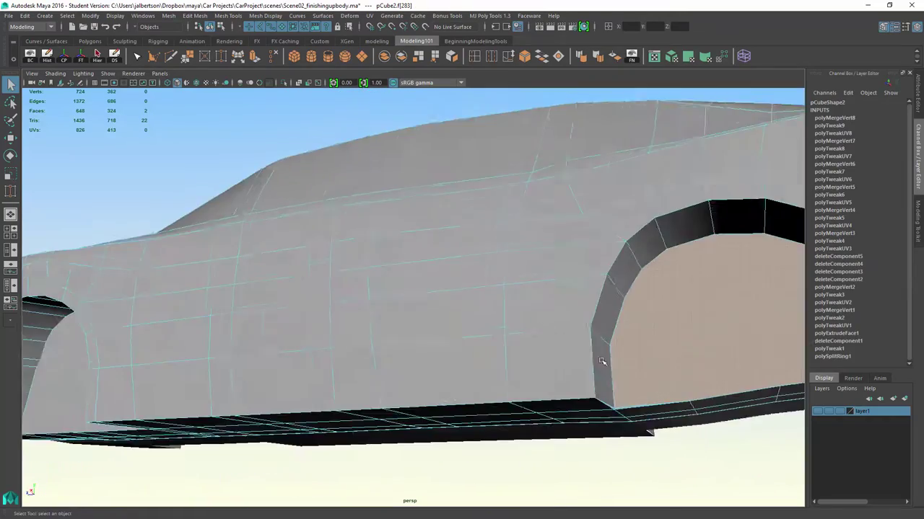
pyautogui.moveTo(602, 365)
pyautogui.keyDown('alt'); pyautogui.mouseDown()
pyautogui.moveTo(383, 279)
pyautogui.moveTo(425, 259)
pyautogui.moveTo(432, 278)
pyautogui.mouseUp(); pyautogui.keyUp('alt')
pyautogui.click(432, 281)
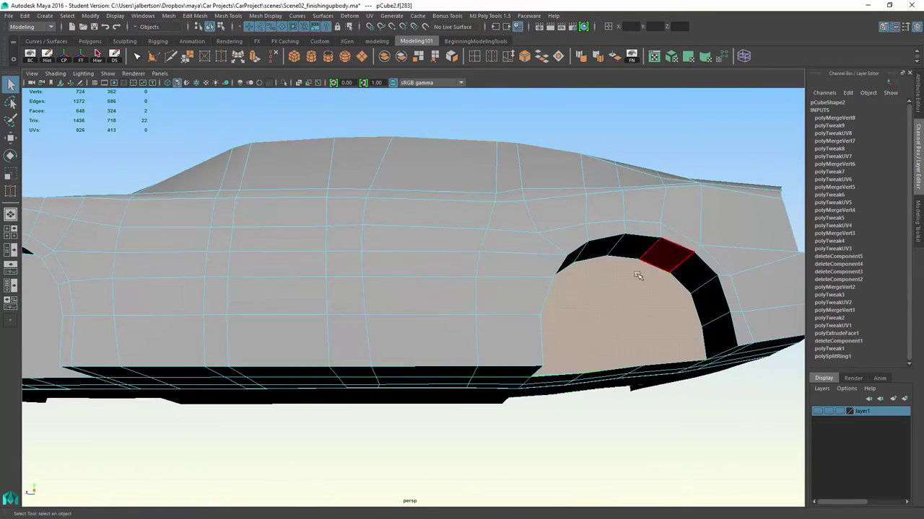
pyautogui.keyDown('alt'); pyautogui.moveTo(593, 340); pyautogui.dragTo(531, 208); pyautogui.keyUp('alt')
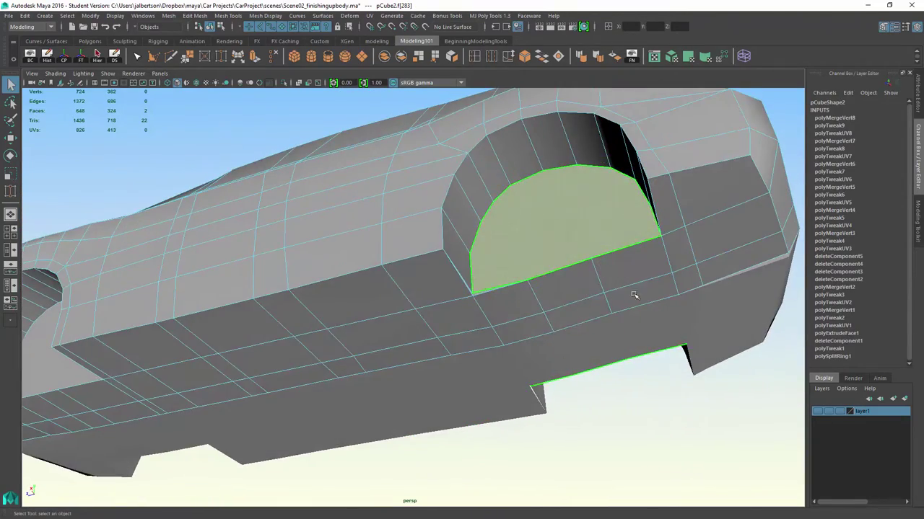
pyautogui.moveTo(634, 295)
pyautogui.keyDown('alt'); pyautogui.mouseDown()
pyautogui.moveTo(593, 214)
pyautogui.moveTo(591, 281)
pyautogui.mouseUp(); pyautogui.keyUp('alt')
pyautogui.keyDown('alt'); pyautogui.moveTo(534, 269); pyautogui.dragTo(508, 300); pyautogui.keyUp('alt')
# Step: Target Weld the wheel-arch corner vertex onto its neighbour
pyautogui.keyDown('shift'); pyautogui.moveTo(508, 300); pyautogui.dragTo(498, 312, button='right'); pyautogui.keyUp('shift')
pyautogui.keyDown('alt'); pyautogui.moveTo(498, 312); pyautogui.dragTo(480, 332); pyautogui.keyUp('alt')
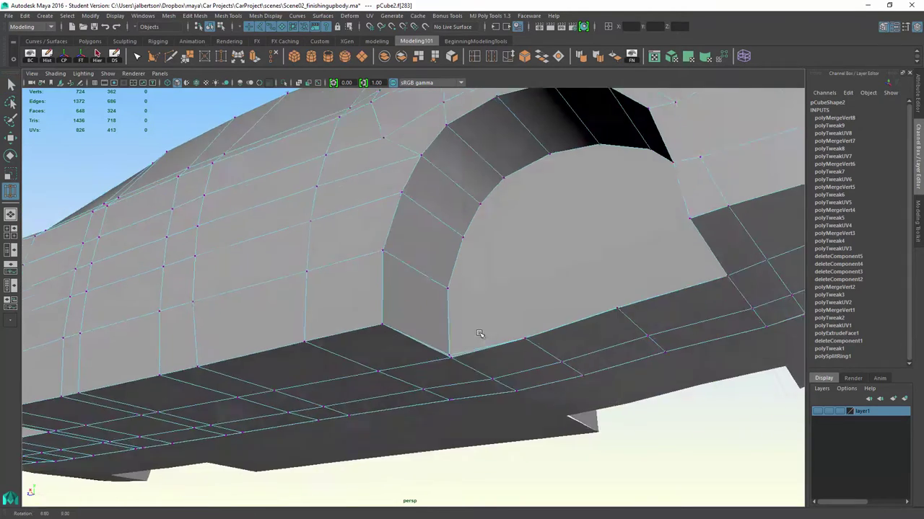
pyautogui.scroll(3, 464, 371)
pyautogui.moveTo(480, 419); pyautogui.dragTo(478, 414)
pyautogui.scroll(-5, 598, 355)
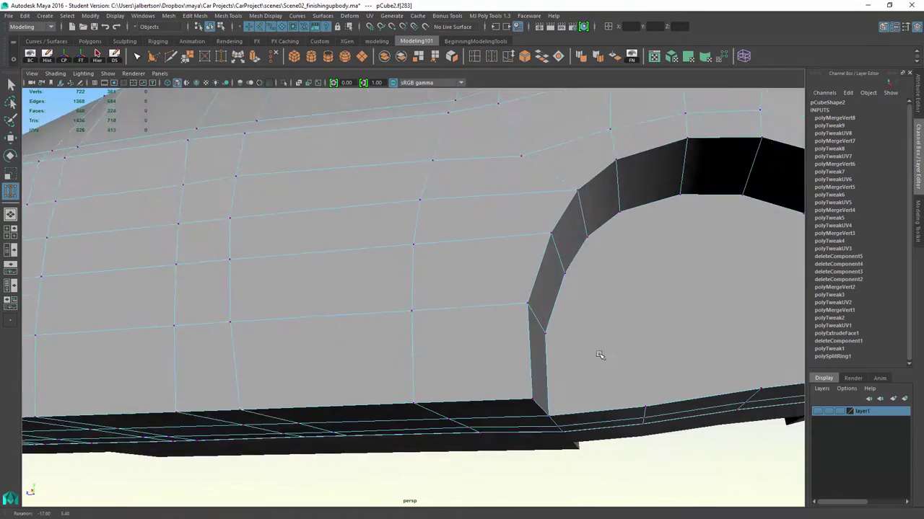
pyautogui.keyDown('alt'); pyautogui.moveTo(598, 354); pyautogui.dragTo(505, 237); pyautogui.keyUp('alt')
pyautogui.moveTo(515, 231); pyautogui.dragTo(532, 260, button='right')
pyautogui.moveTo(533, 259)
pyautogui.keyDown('alt'); pyautogui.mouseDown()
pyautogui.moveTo(598, 275)
pyautogui.moveTo(616, 229)
pyautogui.mouseUp(); pyautogui.keyUp('alt')
pyautogui.scroll(2, 645, 274)
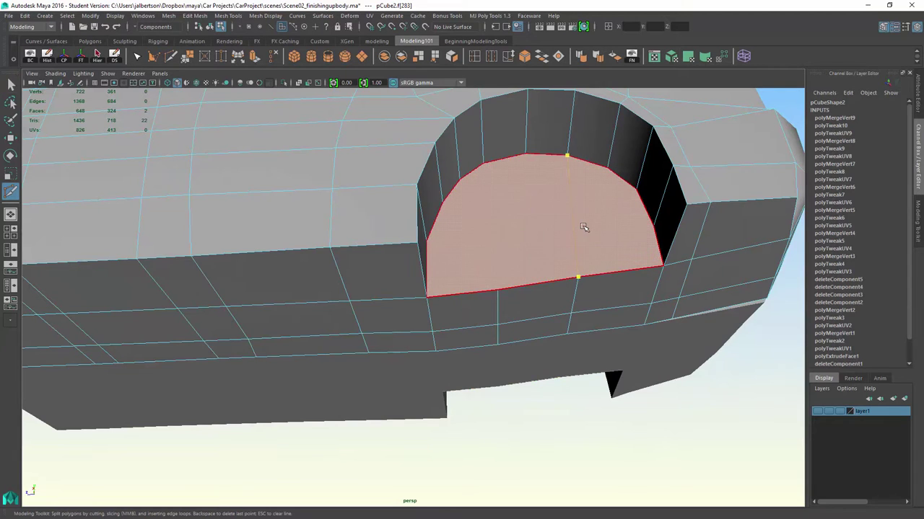
# Step: Commit the wheel-well cut, then weld an edge at the rear wheel well
pyautogui.press('Return')
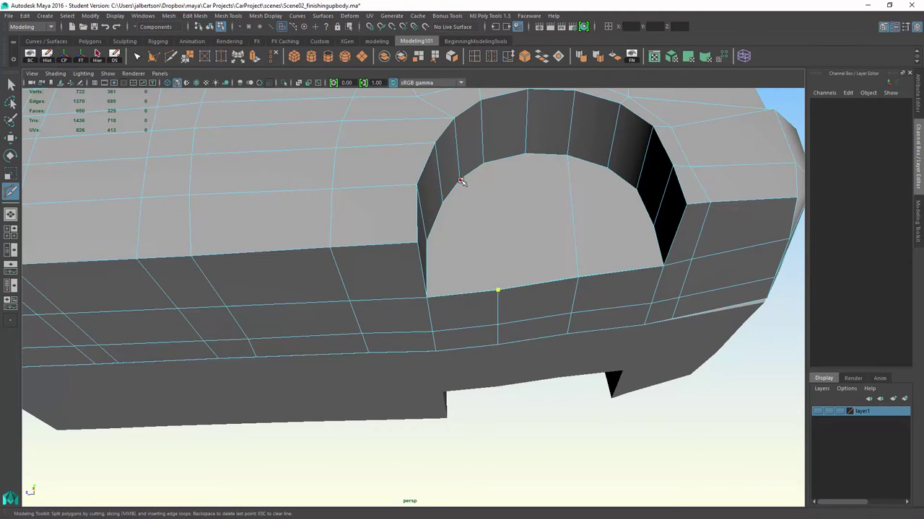
pyautogui.scroll(-5, 539, 220)
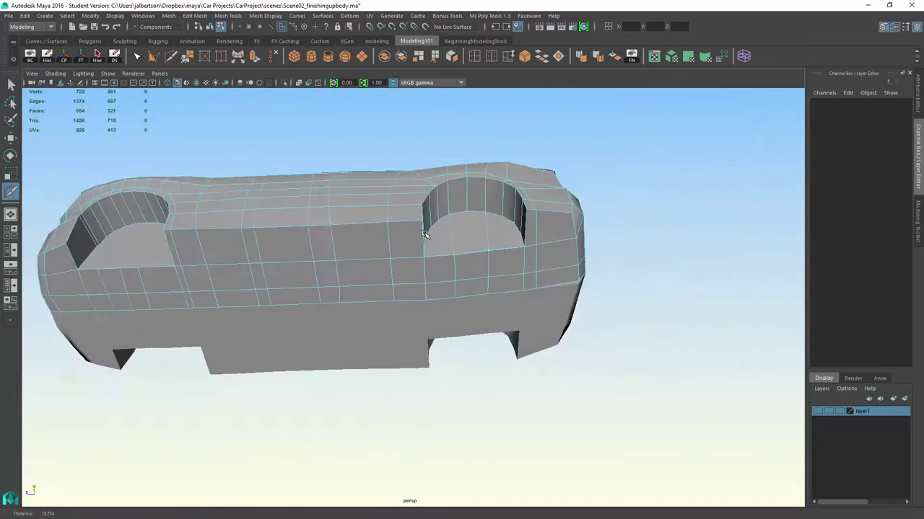
pyautogui.keyDown('alt'); pyautogui.moveTo(538, 220); pyautogui.dragTo(476, 306); pyautogui.keyUp('alt')
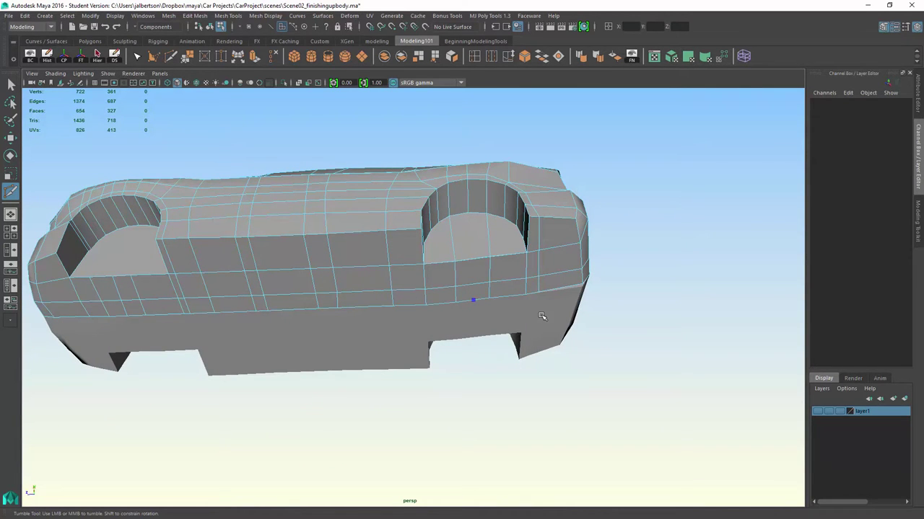
pyautogui.keyDown('alt'); pyautogui.moveTo(542, 316); pyautogui.dragTo(573, 344); pyautogui.keyUp('alt')
pyautogui.scroll(3, 573, 344)
pyautogui.moveTo(540, 238)
pyautogui.mouseDown(button='right')
pyautogui.moveTo(536, 206)
pyautogui.moveTo(525, 275)
pyautogui.mouseUp(button='right')
pyautogui.click(521, 275)
pyautogui.moveTo(516, 273); pyautogui.dragTo(505, 275)
pyautogui.scroll(2, 477, 281)
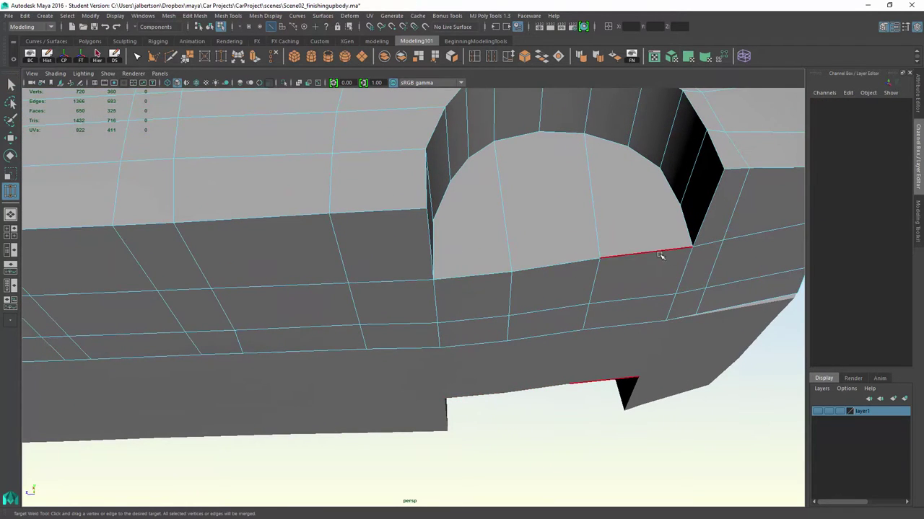
# Step: Cut a new edge down from the rear arch rim
pyautogui.keyDown('alt'); pyautogui.moveTo(660, 255); pyautogui.dragTo(386, 94); pyautogui.keyUp('alt')
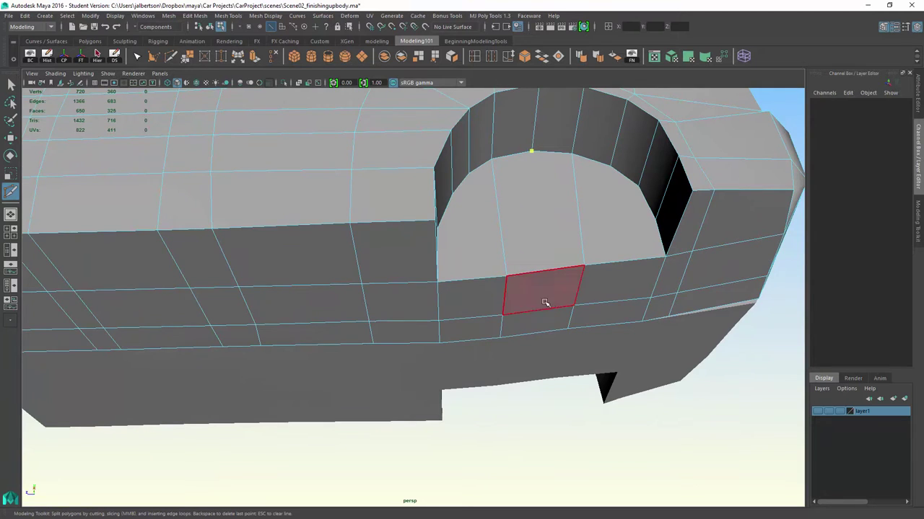
pyautogui.keyDown('alt'); pyautogui.moveTo(552, 314); pyautogui.dragTo(534, 314); pyautogui.keyUp('alt')
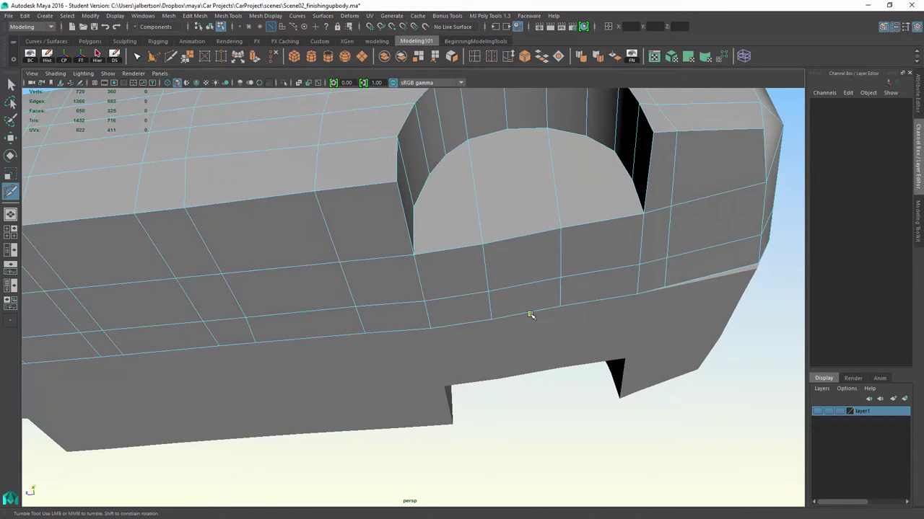
pyautogui.click(505, 131)
pyautogui.press('Return')
pyautogui.scroll(-5, 505, 217)
pyautogui.keyDown('alt'); pyautogui.moveTo(505, 216); pyautogui.dragTo(491, 231); pyautogui.keyUp('alt')
pyautogui.scroll(5, 524, 312)
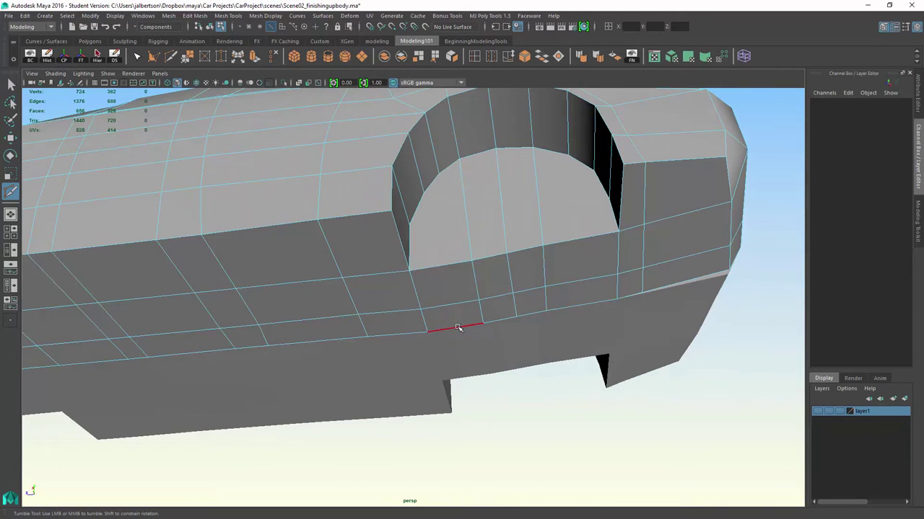
# Step: Cut across the lower body and at the arch corner, clearing the unfinished cut point
pyautogui.click(437, 179)
pyautogui.press('Return')
pyautogui.moveTo(437, 179)
pyautogui.keyDown('alt'); pyautogui.mouseDown()
pyautogui.moveTo(446, 236)
pyautogui.moveTo(461, 262)
pyautogui.mouseUp(); pyautogui.keyUp('alt')
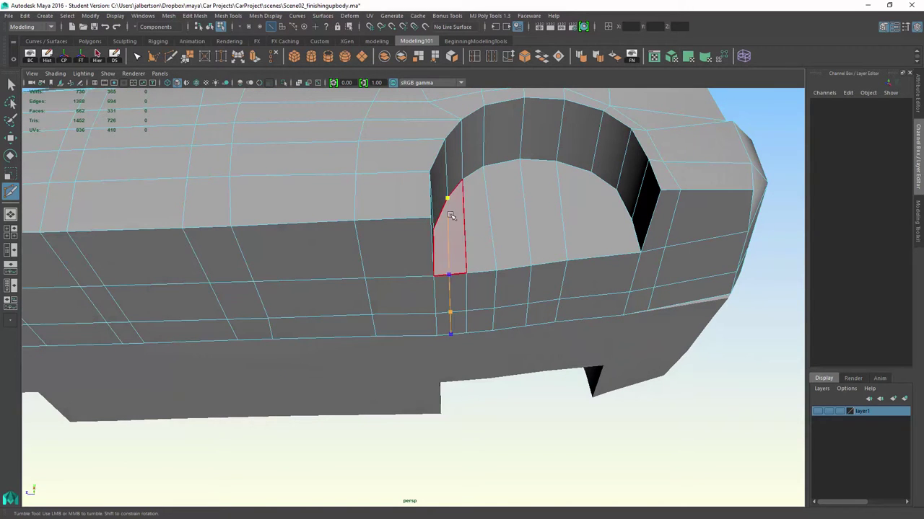
pyautogui.press('Return')
pyautogui.keyDown('alt'); pyautogui.moveTo(450, 216); pyautogui.dragTo(422, 238); pyautogui.keyUp('alt')
pyautogui.scroll(5, 380, 339)
pyautogui.press('Return')
pyautogui.scroll(-5, 365, 316)
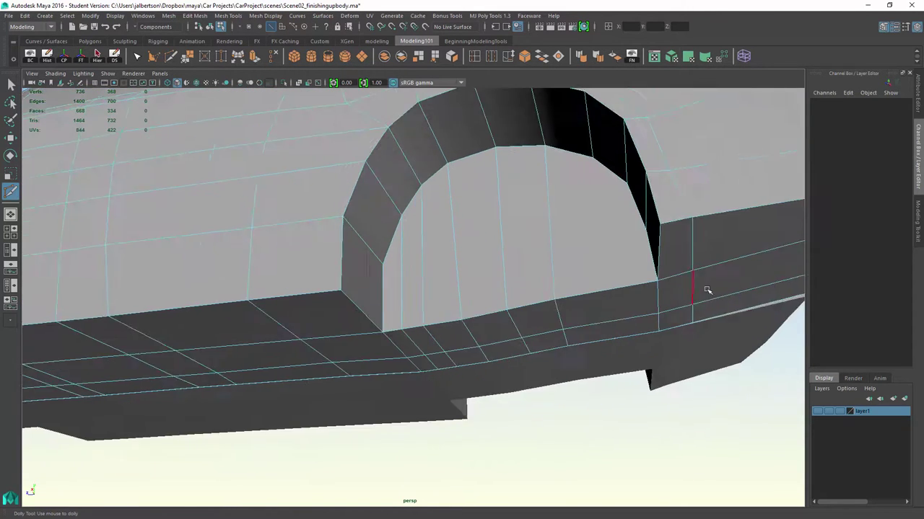
# Step: Start a cut from the lower edge up into the front wheel arch
pyautogui.keyDown('alt'); pyautogui.moveTo(701, 288); pyautogui.dragTo(594, 355); pyautogui.keyUp('alt')
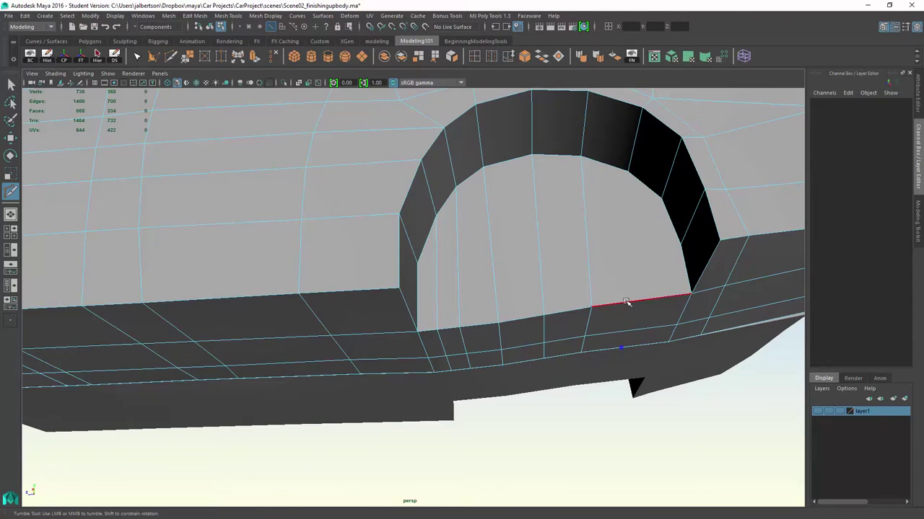
pyautogui.scroll(-5, 645, 255)
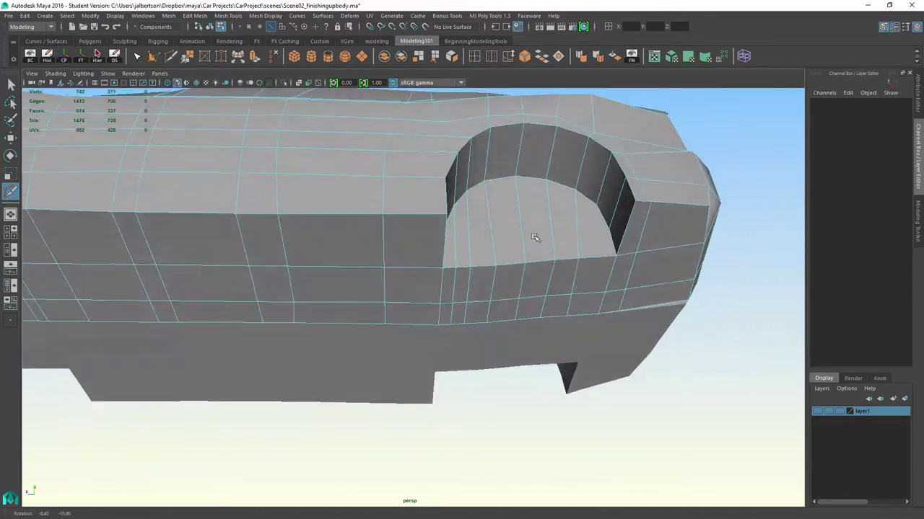
pyautogui.moveTo(536, 237)
pyautogui.keyDown('alt'); pyautogui.mouseDown()
pyautogui.moveTo(542, 316)
pyautogui.moveTo(633, 317)
pyautogui.moveTo(632, 282)
pyautogui.moveTo(409, 309)
pyautogui.moveTo(693, 200)
pyautogui.moveTo(619, 324)
pyautogui.moveTo(512, 326)
pyautogui.moveTo(270, 275)
pyautogui.mouseUp(); pyautogui.keyUp('alt')
pyautogui.scroll(2, 513, 289)
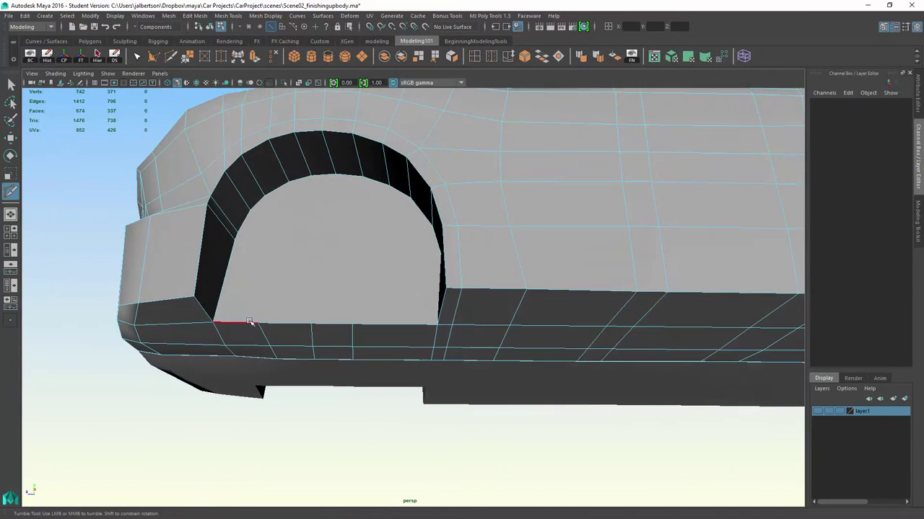
pyautogui.keyDown('alt'); pyautogui.moveTo(233, 242); pyautogui.dragTo(277, 189); pyautogui.keyUp('alt')
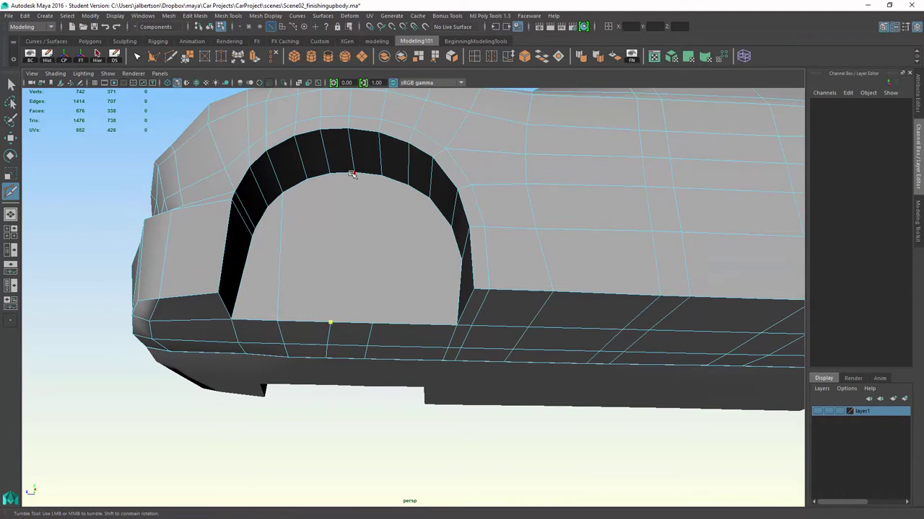
pyautogui.click(372, 323)
pyautogui.click(380, 323)
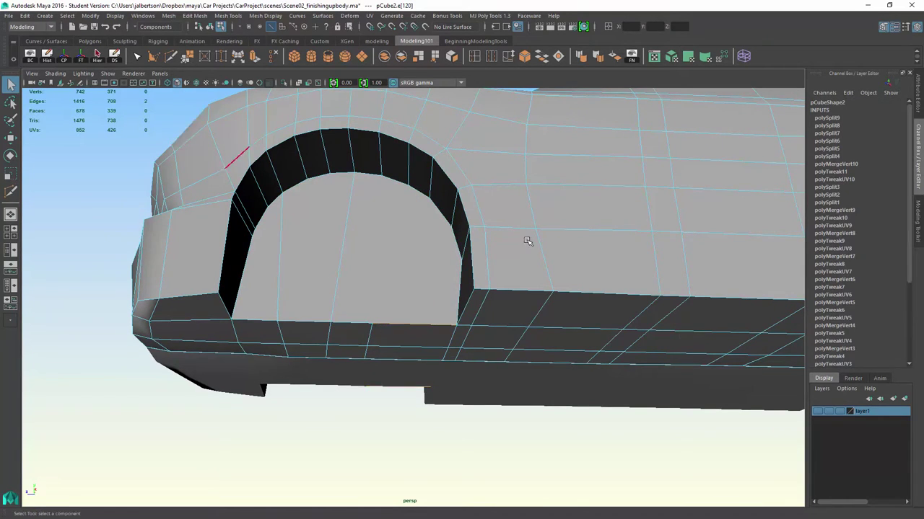
pyautogui.keyDown('alt'); pyautogui.moveTo(526, 241); pyautogui.dragTo(386, 331); pyautogui.keyUp('alt')
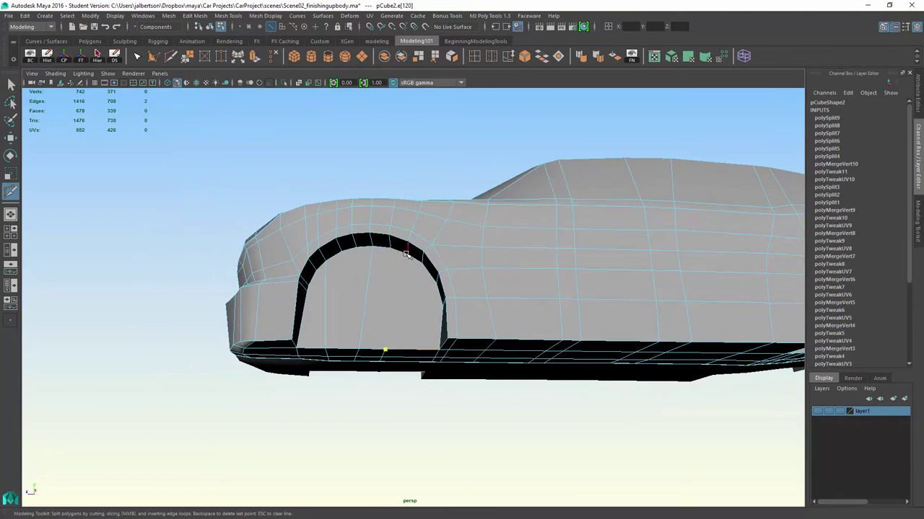
pyautogui.moveTo(463, 286)
pyautogui.keyDown('alt'); pyautogui.mouseDown()
pyautogui.moveTo(457, 262)
pyautogui.moveTo(499, 305)
pyautogui.moveTo(396, 272)
pyautogui.moveTo(390, 287)
pyautogui.moveTo(639, 418)
pyautogui.mouseUp(); pyautogui.keyUp('alt')
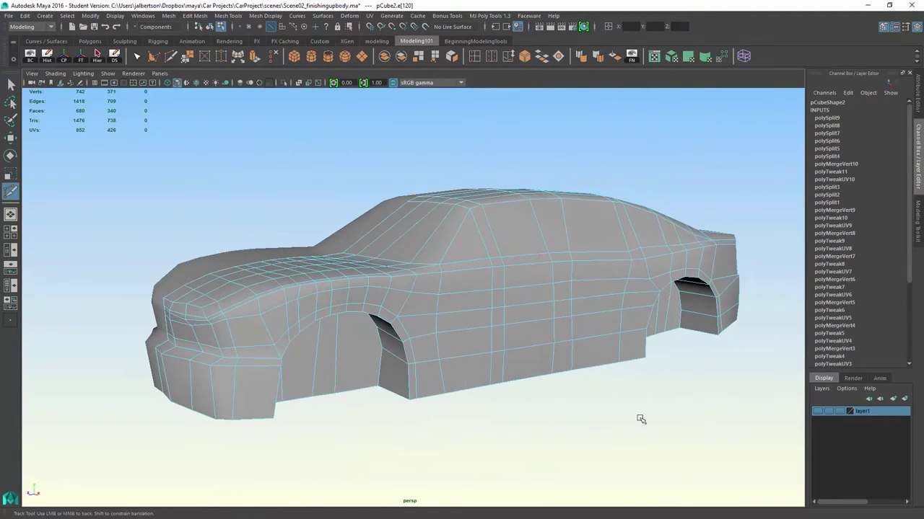
# Step: Show layer1's yellow reference cars and tumble down to a low side view
pyautogui.click(817, 411)
pyautogui.keyDown('alt'); pyautogui.moveTo(385, 268); pyautogui.dragTo(264, 286); pyautogui.keyUp('alt')
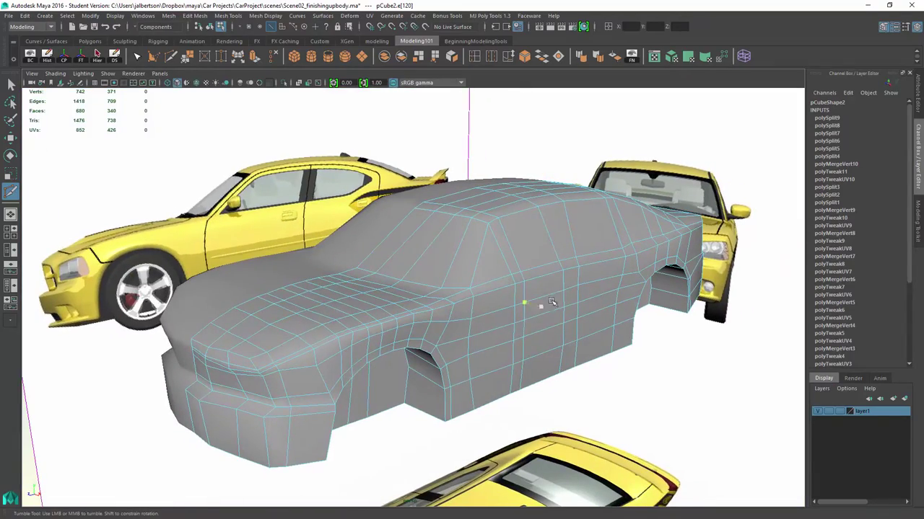
pyautogui.moveTo(551, 301)
pyautogui.keyDown('alt'); pyautogui.mouseDown()
pyautogui.moveTo(373, 320)
pyautogui.moveTo(433, 313)
pyautogui.moveTo(293, 273)
pyautogui.mouseUp(); pyautogui.keyUp('alt')
pyautogui.press('a')
pyautogui.moveTo(345, 294)
pyautogui.keyDown('alt'); pyautogui.mouseDown()
pyautogui.moveTo(361, 318)
pyautogui.moveTo(384, 292)
pyautogui.moveTo(366, 304)
pyautogui.moveTo(408, 299)
pyautogui.moveTo(339, 187)
pyautogui.moveTo(289, 238)
pyautogui.moveTo(216, 254)
pyautogui.mouseUp(); pyautogui.keyUp('alt')
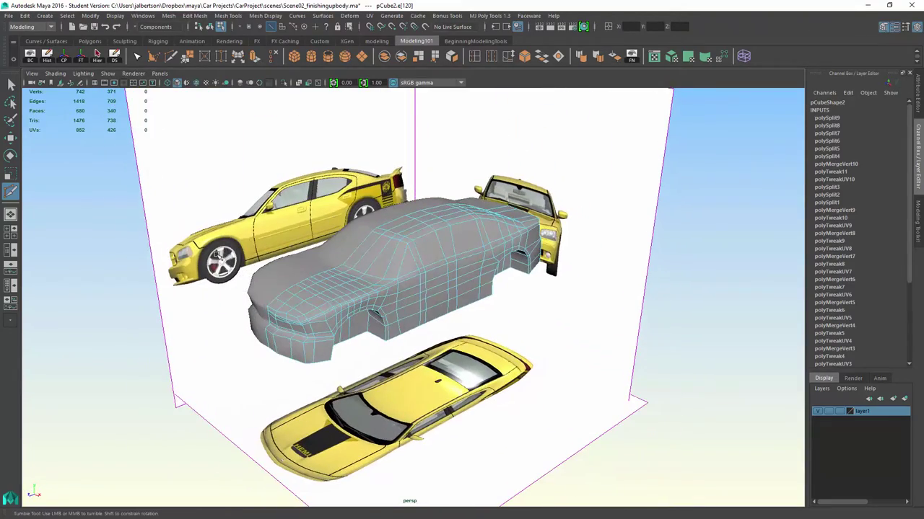
pyautogui.moveTo(386, 248)
pyautogui.keyDown('alt'); pyautogui.mouseDown()
pyautogui.moveTo(470, 240)
pyautogui.moveTo(665, 299)
pyautogui.moveTo(401, 290)
pyautogui.mouseUp(); pyautogui.keyUp('alt')
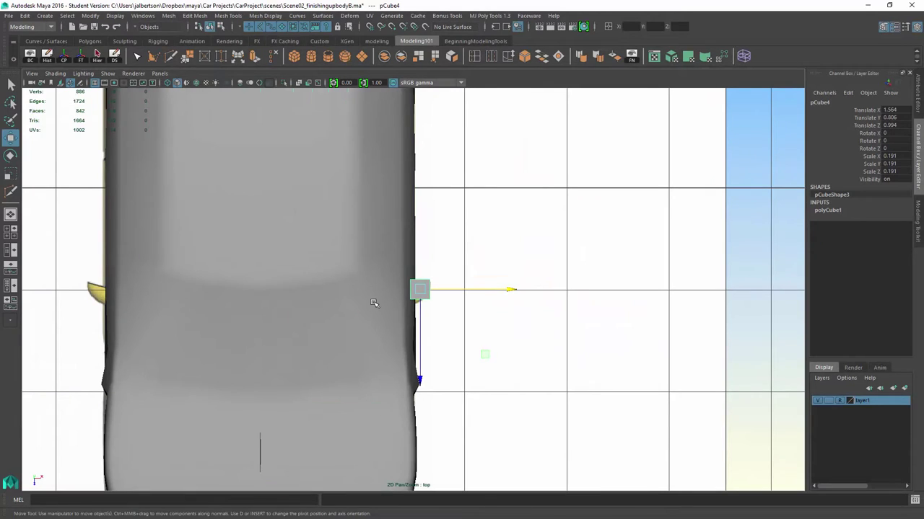
# Step: Select the car body pCube2 in vertex mode and orbit to its rear side
pyautogui.click(373, 303)
pyautogui.rightClick(361, 233)
pyautogui.rightClick(350, 227)
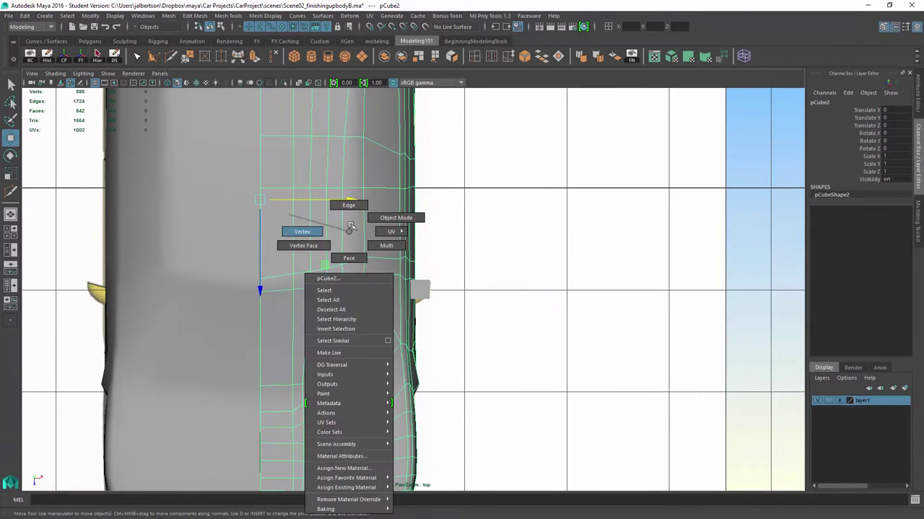
pyautogui.moveTo(396, 254); pyautogui.dragTo(426, 277)
pyautogui.press('space')
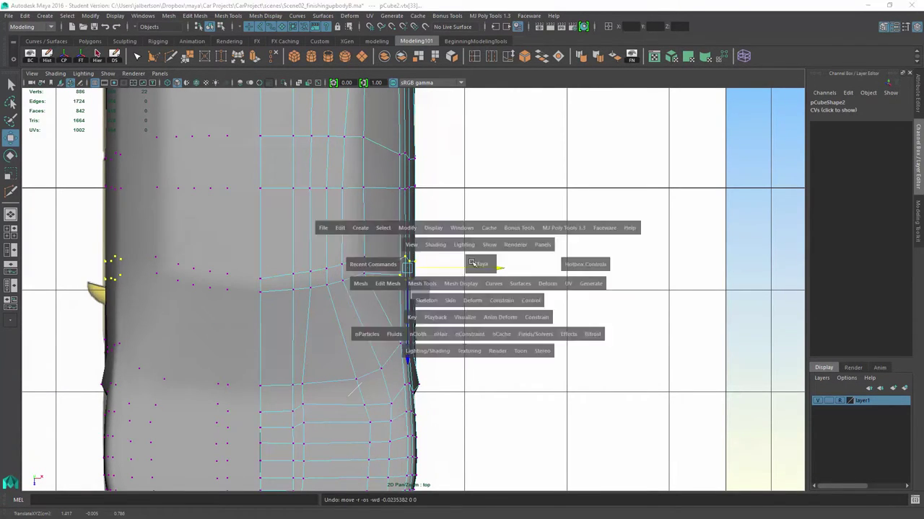
pyautogui.press('space')
pyautogui.moveTo(335, 294)
pyautogui.keyDown('alt'); pyautogui.mouseDown()
pyautogui.moveTo(515, 315)
pyautogui.moveTo(618, 309)
pyautogui.moveTo(453, 350)
pyautogui.moveTo(328, 335)
pyautogui.moveTo(567, 208)
pyautogui.moveTo(505, 252)
pyautogui.moveTo(461, 310)
pyautogui.moveTo(609, 289)
pyautogui.moveTo(488, 259)
pyautogui.moveTo(436, 261)
pyautogui.mouseUp(); pyautogui.keyUp('alt')
# Step: Select the side edge loop, scale it to 0.787, and reposition it
pyautogui.press('F10')
pyautogui.doubleClick(566, 209)
pyautogui.press('w')
pyautogui.press('r')
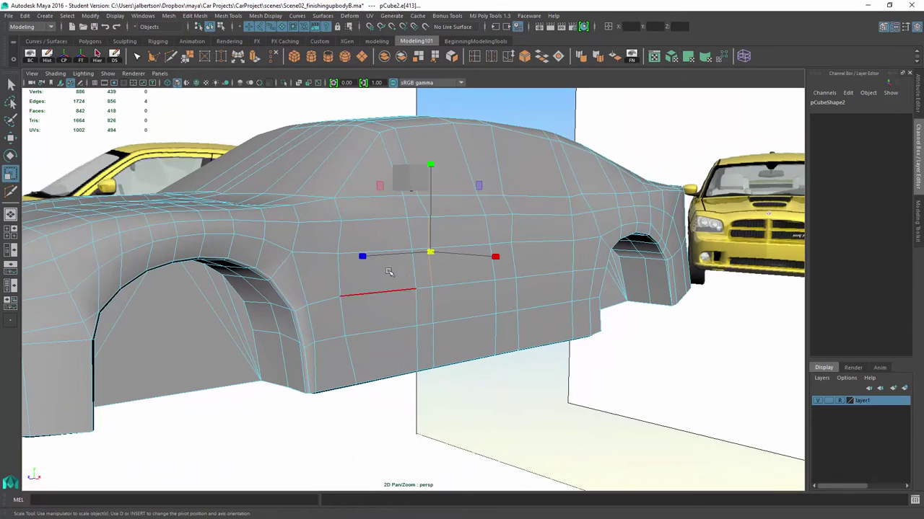
pyautogui.press('w')
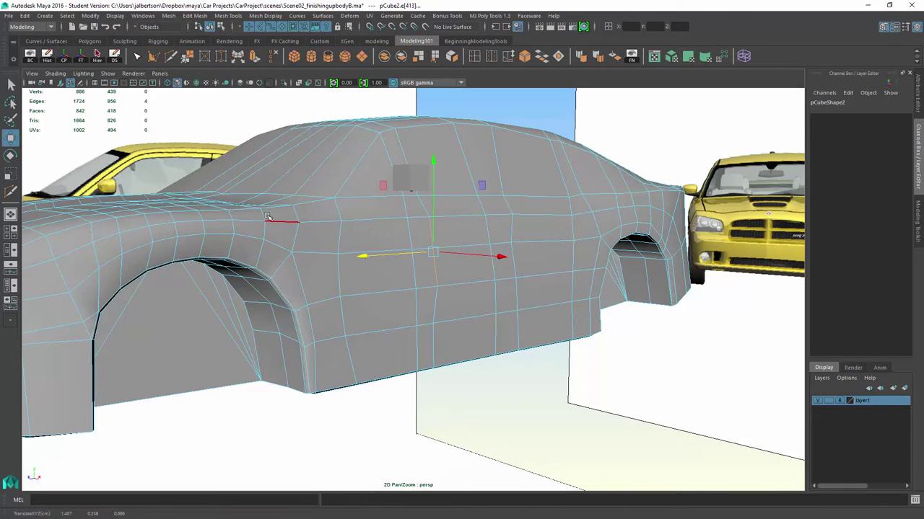
pyautogui.moveTo(433, 329)
pyautogui.keyDown('alt'); pyautogui.mouseDown()
pyautogui.moveTo(265, 335)
pyautogui.moveTo(359, 309)
pyautogui.mouseUp(); pyautogui.keyUp('alt')
pyautogui.press('r')
pyautogui.press('w')
pyautogui.keyDown('shift'); pyautogui.click(315, 325); pyautogui.keyUp('shift')
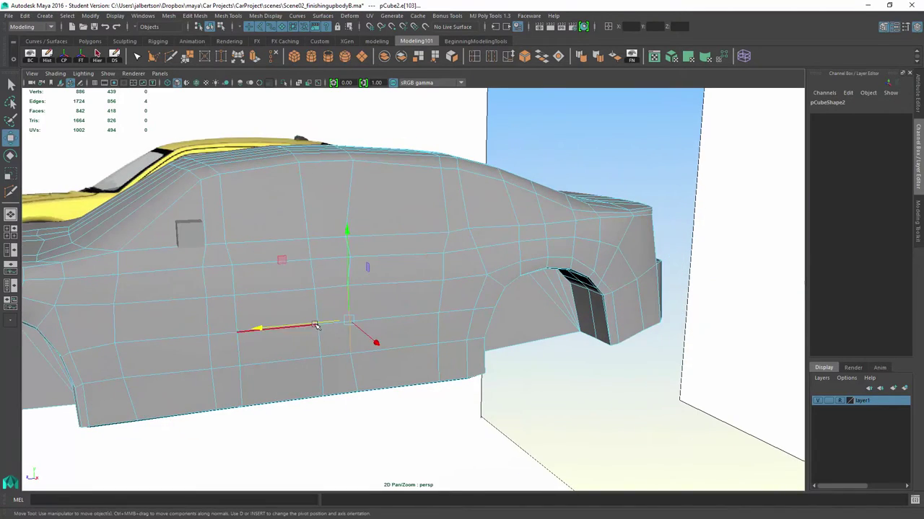
pyautogui.moveTo(376, 259)
pyautogui.keyDown('alt'); pyautogui.mouseDown()
pyautogui.moveTo(567, 309)
pyautogui.moveTo(512, 207)
pyautogui.mouseUp(); pyautogui.keyUp('alt')
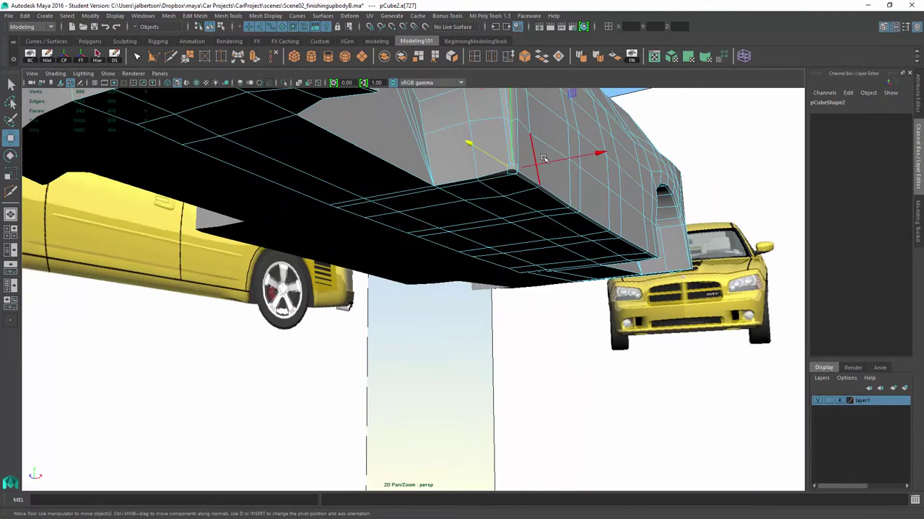
# Step: With the cut tool active, orbit under the body and pick the underside corner vertex
pyautogui.moveTo(543, 158)
pyautogui.keyDown('alt'); pyautogui.mouseDown()
pyautogui.moveTo(629, 258)
pyautogui.moveTo(522, 265)
pyautogui.mouseUp(); pyautogui.keyUp('alt')
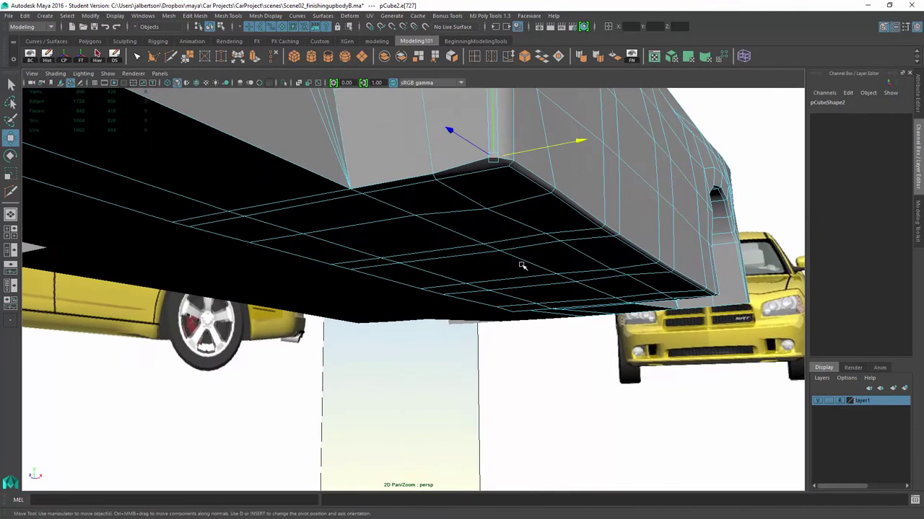
pyautogui.click(169, 56)
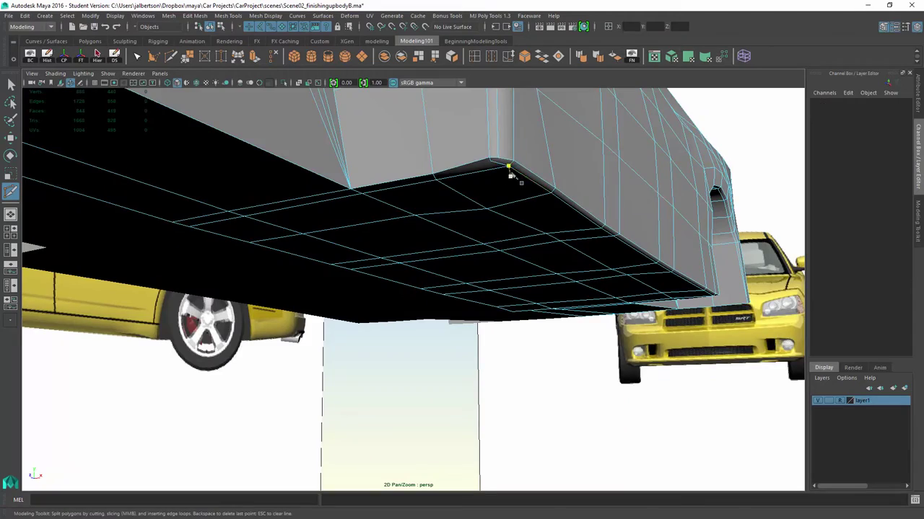
pyautogui.keyDown('alt'); pyautogui.moveTo(510, 174); pyautogui.dragTo(433, 449); pyautogui.keyUp('alt')
pyautogui.keyDown('alt'); pyautogui.moveTo(432, 449); pyautogui.dragTo(444, 478, button='middle'); pyautogui.keyUp('alt')
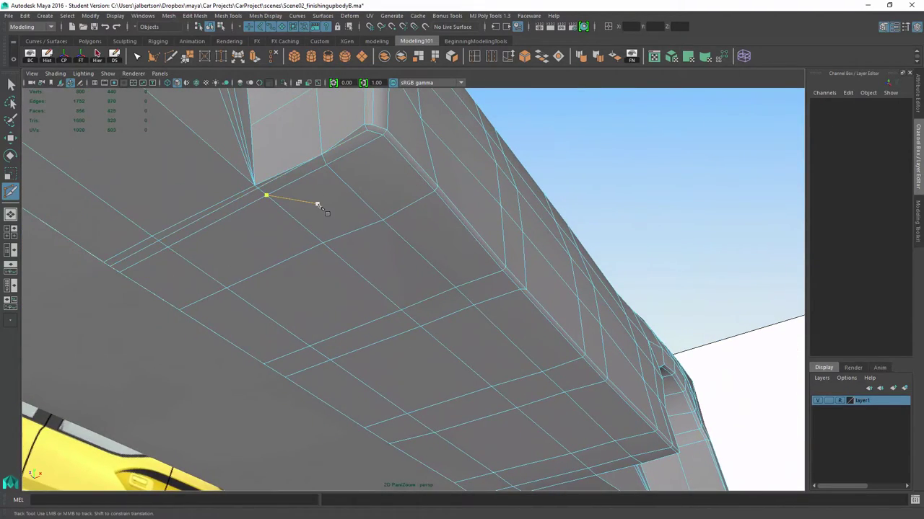
pyautogui.moveTo(318, 205)
pyautogui.keyDown('alt'); pyautogui.mouseDown()
pyautogui.moveTo(381, 217)
pyautogui.moveTo(371, 227)
pyautogui.moveTo(390, 337)
pyautogui.moveTo(446, 339)
pyautogui.mouseUp(); pyautogui.keyUp('alt')
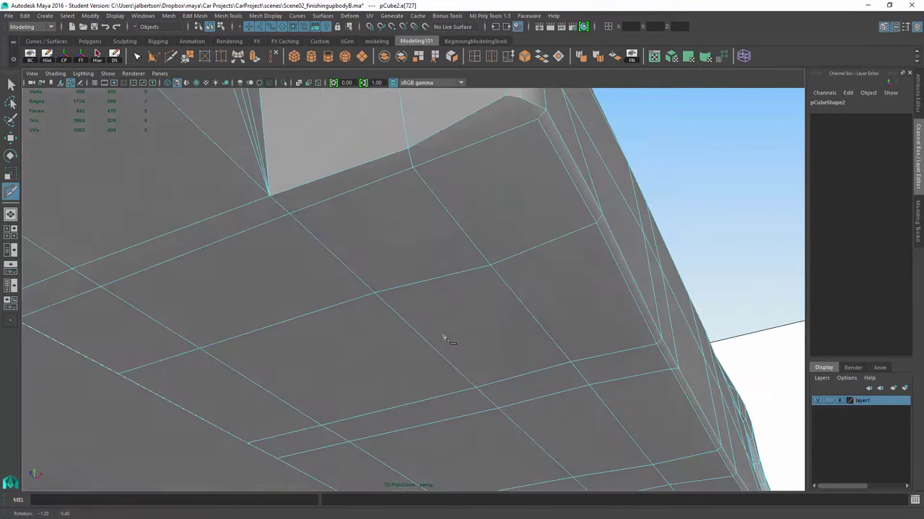
pyautogui.click(406, 148)
pyautogui.keyDown('alt'); pyautogui.moveTo(387, 147); pyautogui.dragTo(391, 162); pyautogui.keyUp('alt')
pyautogui.press('w')
pyautogui.keyDown('alt'); pyautogui.moveTo(389, 160); pyautogui.dragTo(393, 176, button='right'); pyautogui.keyUp('alt')
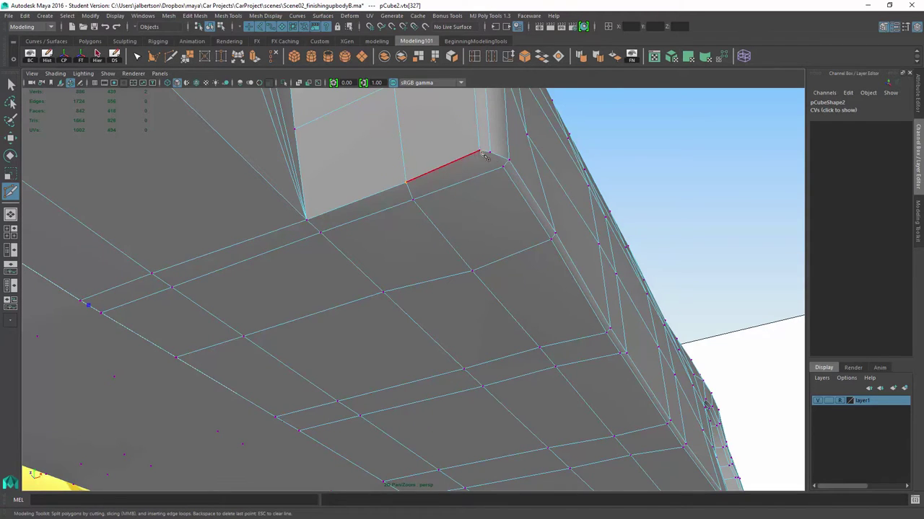
# Step: Cut a new edge across the underside corner, undoing a stray selection change
pyautogui.moveTo(445, 194); pyautogui.dragTo(375, 196, button='right')
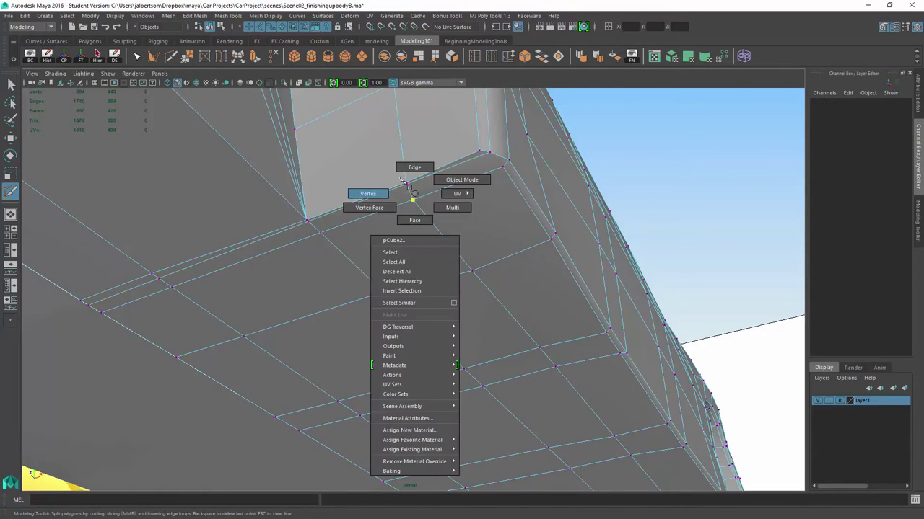
pyautogui.click(386, 193)
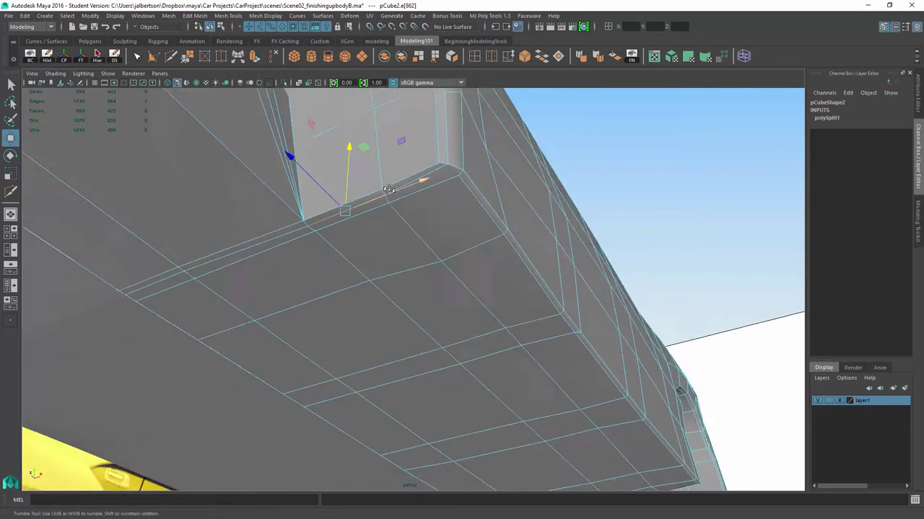
pyautogui.keyDown('alt'); pyautogui.moveTo(347, 193); pyautogui.dragTo(295, 166); pyautogui.keyUp('alt')
pyautogui.keyDown('alt'); pyautogui.moveTo(306, 134); pyautogui.dragTo(306, 173, button='right'); pyautogui.keyUp('alt')
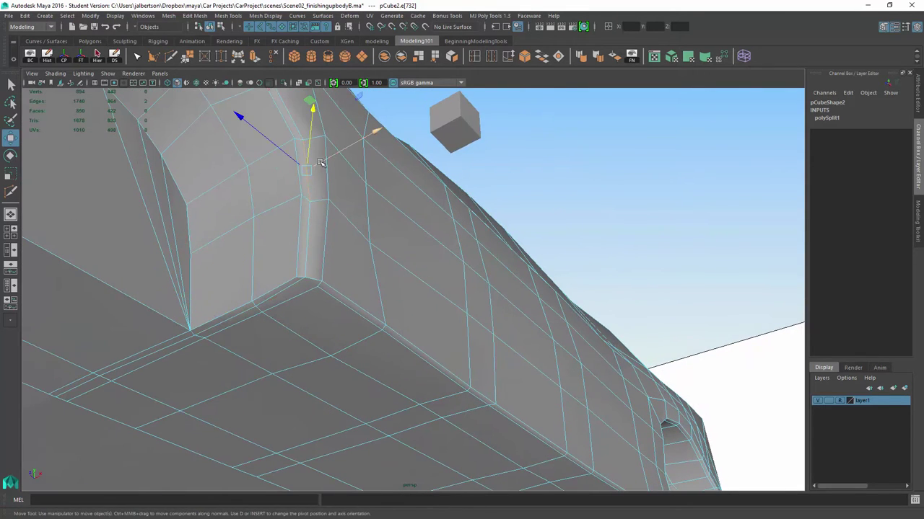
pyautogui.hotkey('ctrl', 'z')
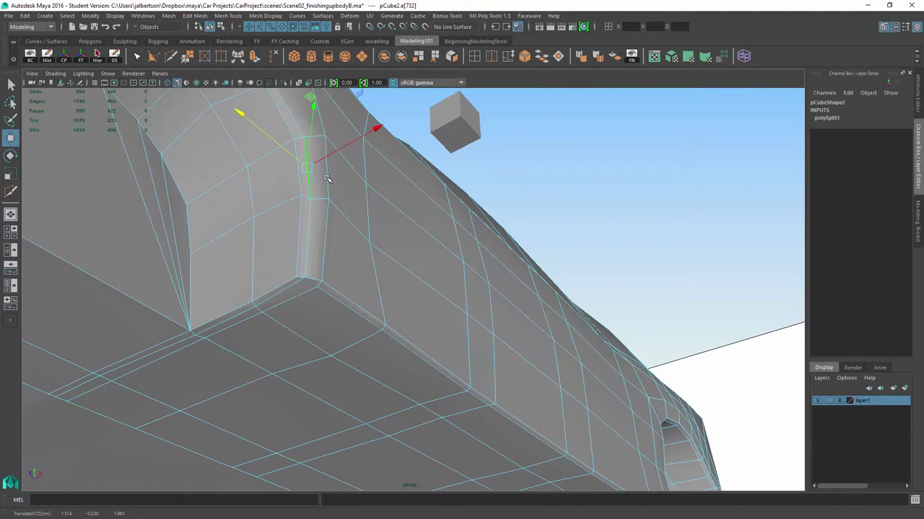
# Step: Split the corner faces under the fender with the Split Polygon Tool
pyautogui.click(160, 58)
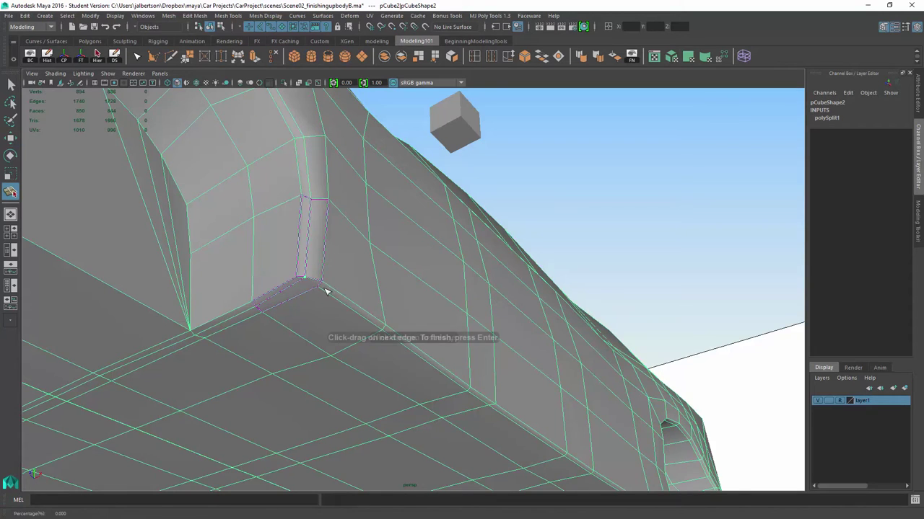
pyautogui.keyDown('alt'); pyautogui.moveTo(325, 291); pyautogui.dragTo(218, 291); pyautogui.keyUp('alt')
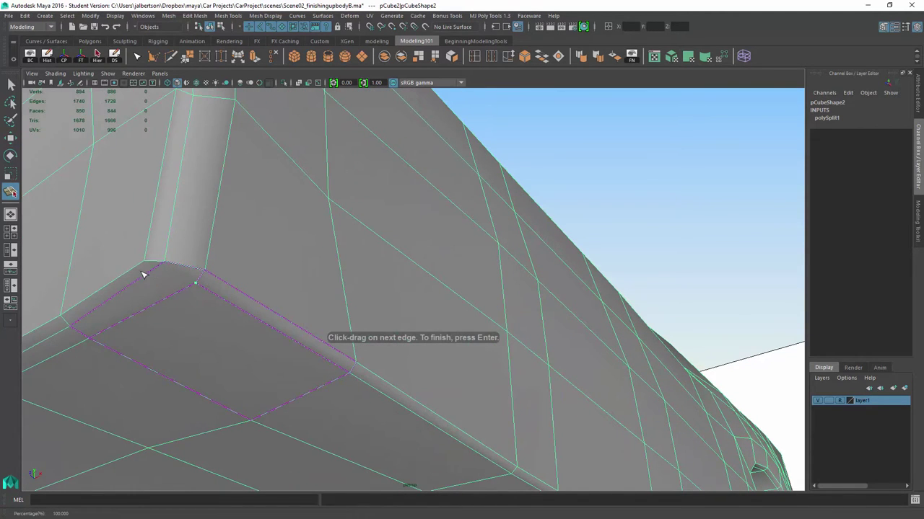
pyautogui.press('Return')
pyautogui.keyDown('alt'); pyautogui.moveTo(143, 281); pyautogui.dragTo(338, 268); pyautogui.keyUp('alt')
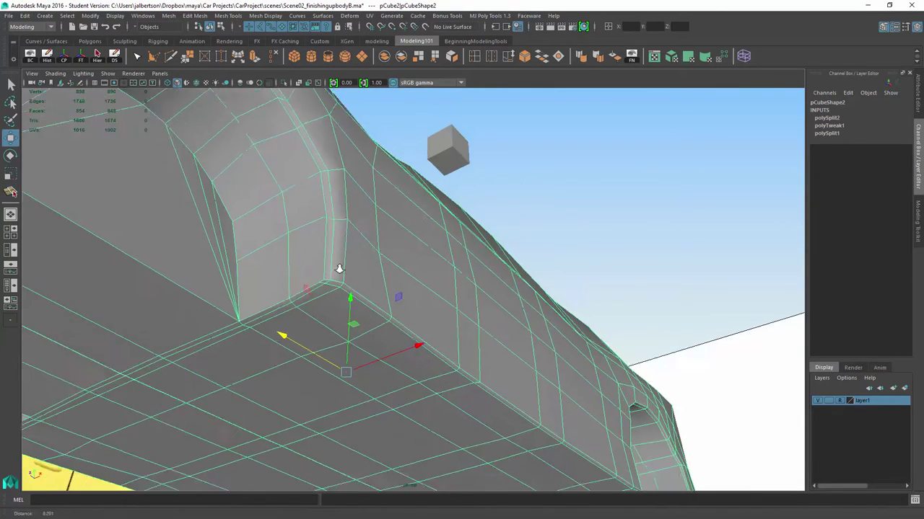
pyautogui.moveTo(338, 268)
pyautogui.keyDown('alt'); pyautogui.mouseDown(button='right')
pyautogui.moveTo(282, 311)
pyautogui.moveTo(478, 156)
pyautogui.mouseUp(button='right'); pyautogui.keyUp('alt')
# Step: Select the small grey mirror cube pCube4 beside the door and frame it
pyautogui.keyDown('alt'); pyautogui.moveTo(477, 156); pyautogui.dragTo(505, 226); pyautogui.keyUp('alt')
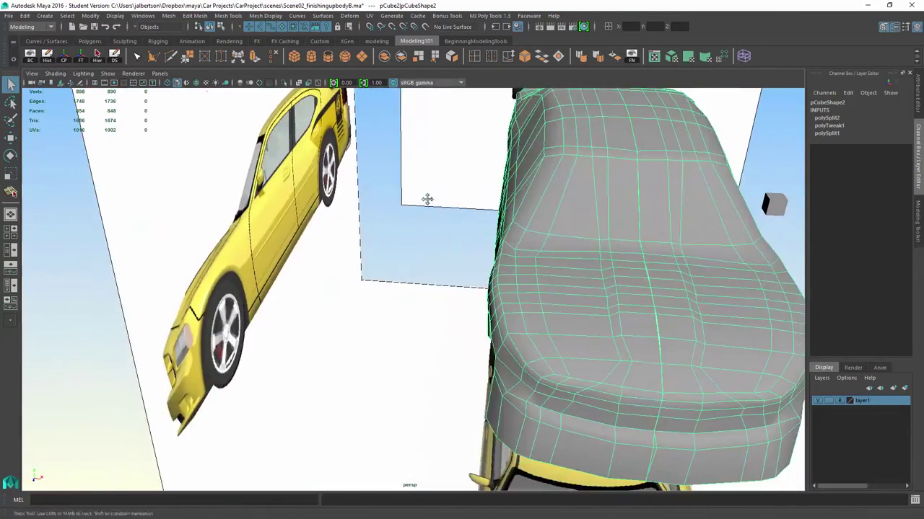
pyautogui.moveTo(505, 226); pyautogui.dragTo(521, 226, button='right')
pyautogui.scroll(-3, 522, 228)
pyautogui.moveTo(526, 233)
pyautogui.keyDown('alt'); pyautogui.mouseDown()
pyautogui.moveTo(612, 208)
pyautogui.moveTo(579, 246)
pyautogui.moveTo(394, 233)
pyautogui.moveTo(488, 248)
pyautogui.moveTo(480, 233)
pyautogui.mouseUp(); pyautogui.keyUp('alt')
pyautogui.scroll(3, 624, 179)
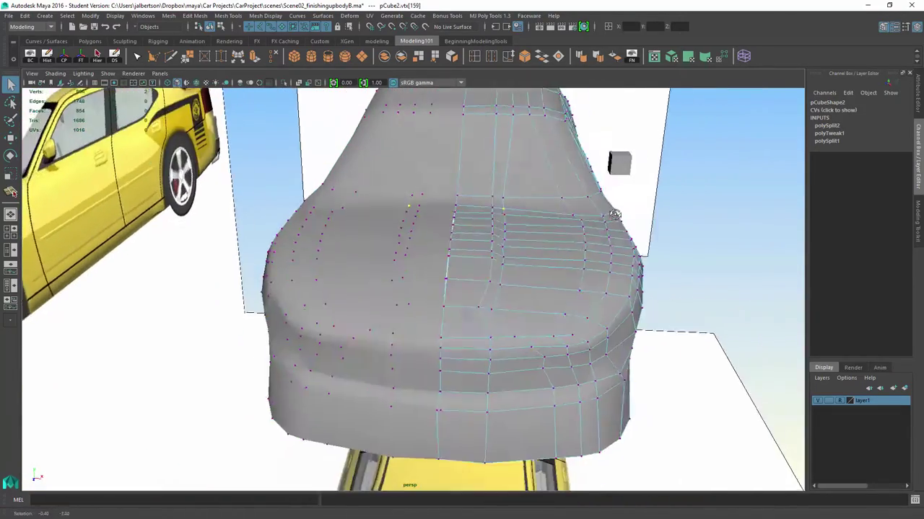
pyautogui.click(625, 176)
pyautogui.press('f')
pyautogui.scroll(3, 481, 233)
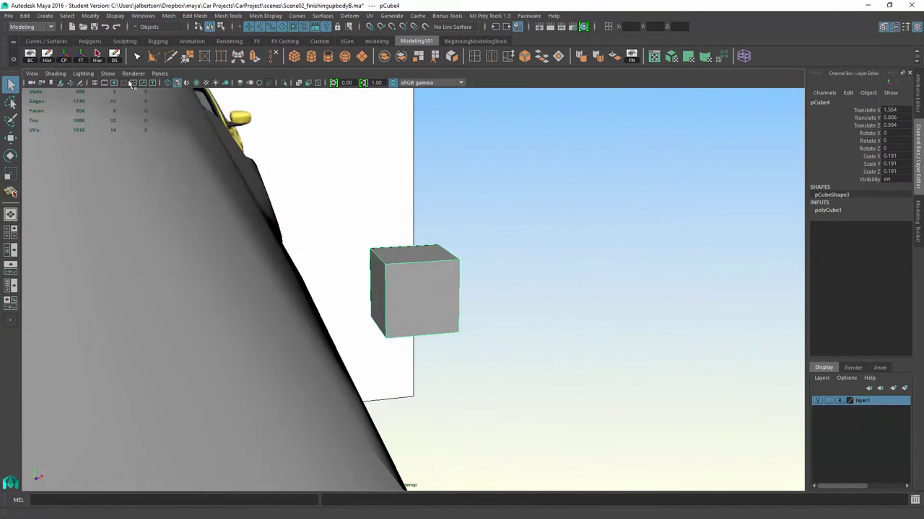
# Step: Insert an edge loop around pCube4
pyautogui.click(476, 57)
pyautogui.moveTo(441, 294)
pyautogui.keyDown('alt'); pyautogui.mouseDown()
pyautogui.moveTo(289, 290)
pyautogui.moveTo(152, 257)
pyautogui.moveTo(243, 295)
pyautogui.moveTo(515, 309)
pyautogui.moveTo(580, 293)
pyautogui.moveTo(612, 181)
pyautogui.moveTo(507, 294)
pyautogui.mouseUp(); pyautogui.keyUp('alt')
pyautogui.scroll(-5, 389, 303)
pyautogui.scroll(5, 581, 293)
pyautogui.scroll(-5, 580, 294)
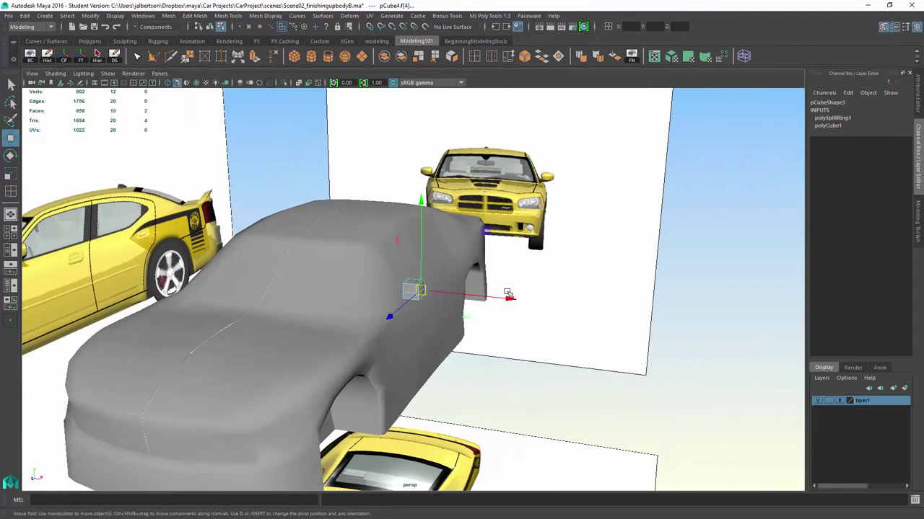
# Step: In the front view, move pCube4's outer vertices left along X to shorten it
pyautogui.press('space')
pyautogui.press('space')
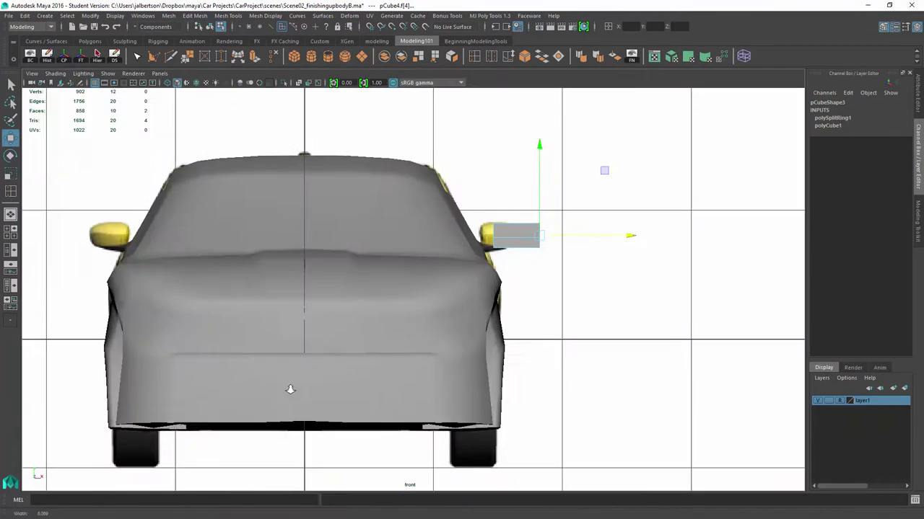
pyautogui.scroll(3, 124, 397)
pyautogui.scroll(2, 289, 282)
pyautogui.moveTo(289, 282); pyautogui.dragTo(245, 243, button='right')
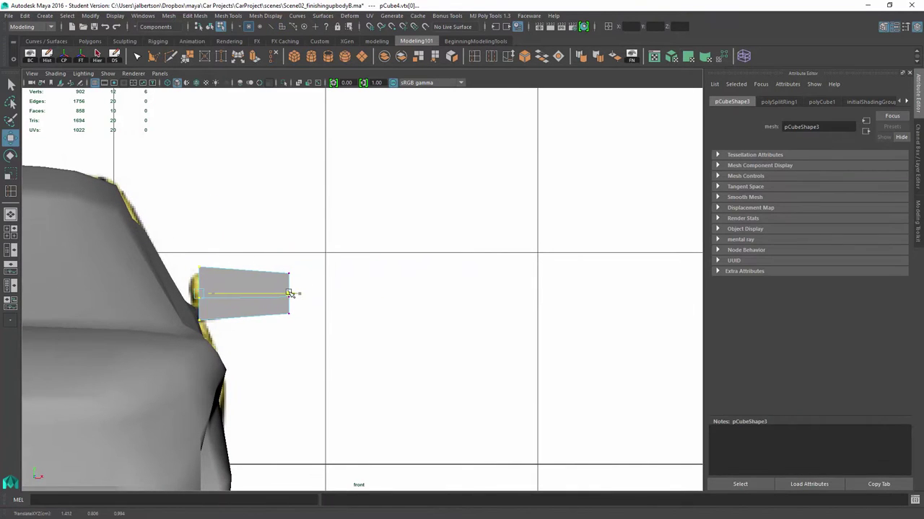
pyautogui.moveTo(293, 294); pyautogui.dragTo(282, 294)
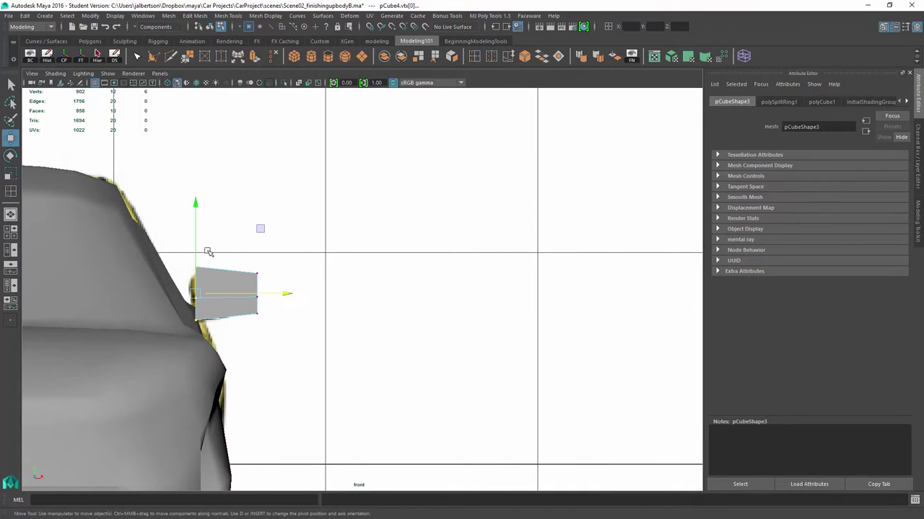
pyautogui.press('space')
pyautogui.moveTo(548, 231)
pyautogui.keyDown('alt'); pyautogui.mouseDown()
pyautogui.moveTo(603, 232)
pyautogui.moveTo(672, 250)
pyautogui.mouseUp(); pyautogui.keyUp('alt')
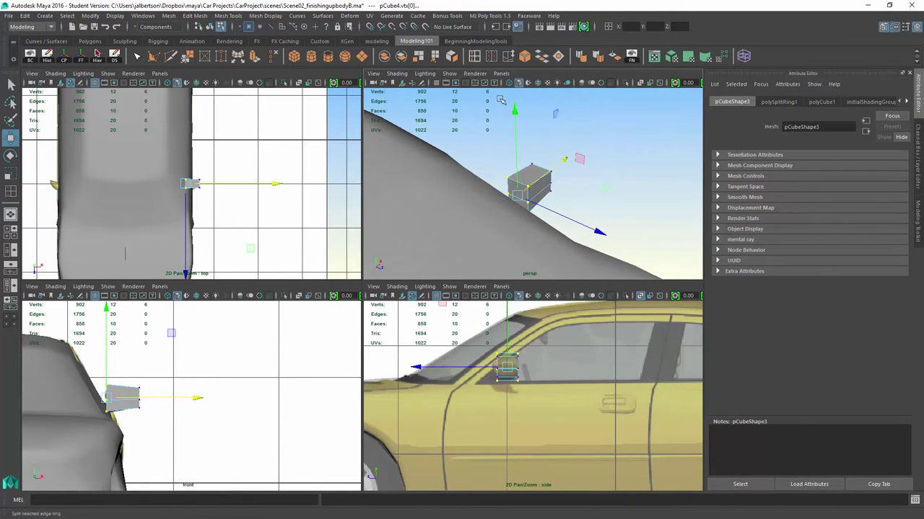
# Step: Insert another edge loop around the mirror block with edge flow turned off
pyautogui.keyDown('alt'); pyautogui.moveTo(505, 217); pyautogui.dragTo(529, 202); pyautogui.keyUp('alt')
pyautogui.click(529, 202)
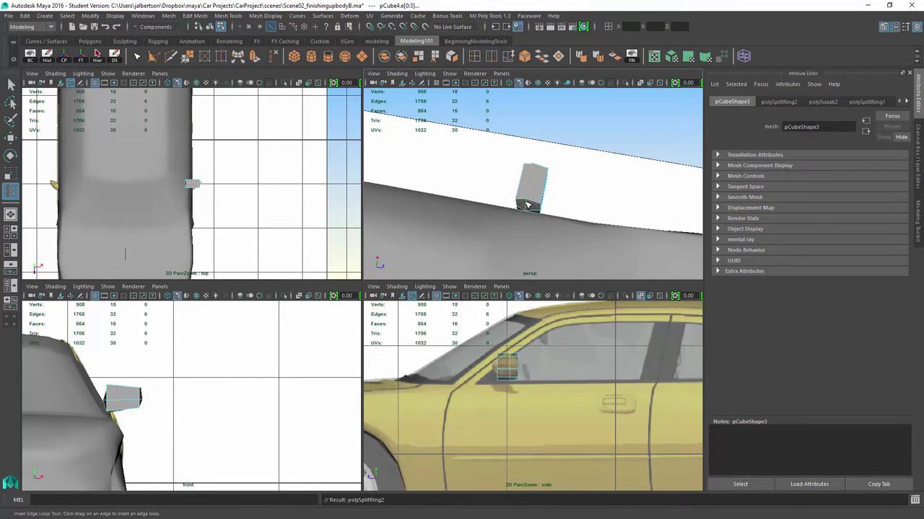
pyautogui.keyDown('alt'); pyautogui.moveTo(526, 206); pyautogui.dragTo(492, 232); pyautogui.keyUp('alt')
pyautogui.scroll(5, 505, 216)
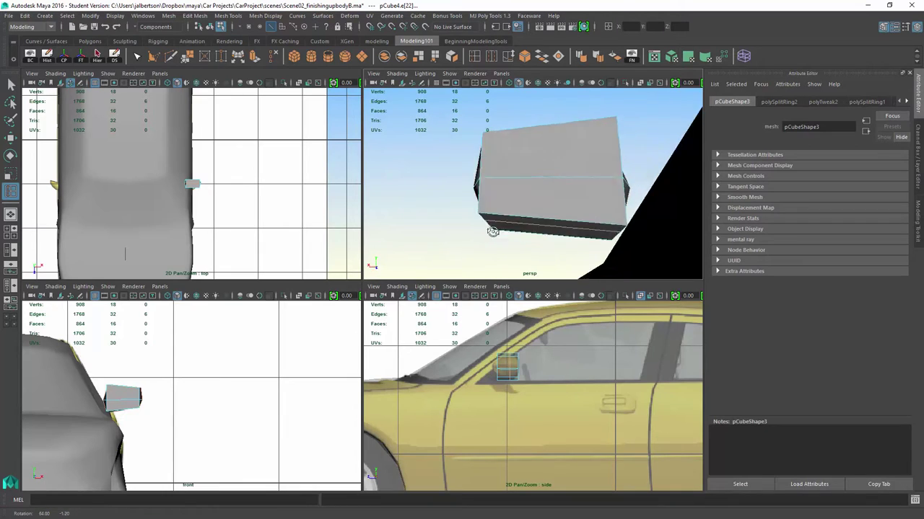
pyautogui.moveTo(570, 191); pyautogui.dragTo(520, 192, button='right')
pyautogui.keyDown('alt'); pyautogui.moveTo(519, 191); pyautogui.dragTo(537, 231); pyautogui.keyUp('alt')
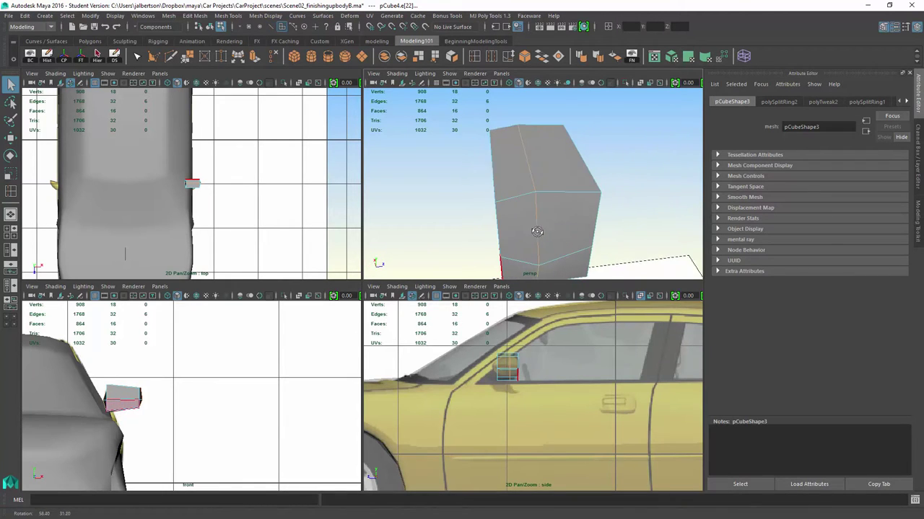
pyautogui.doubleClick(11, 191)
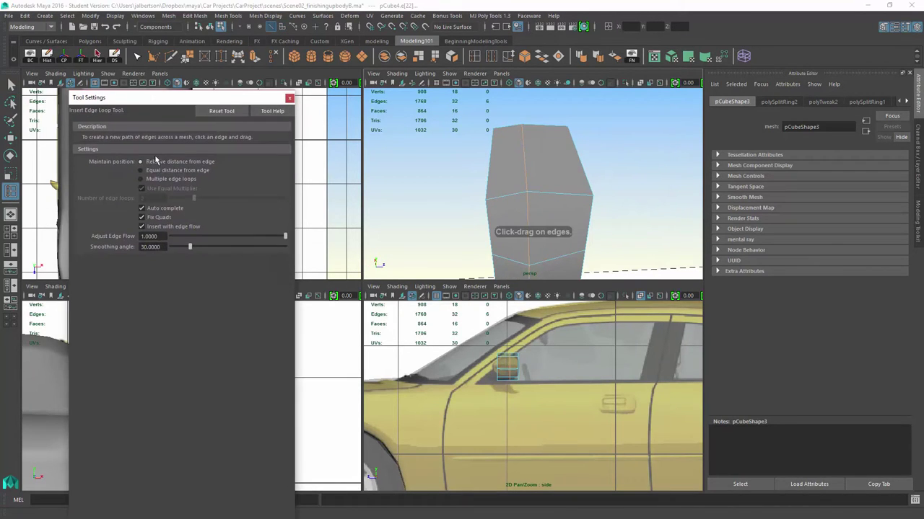
pyautogui.click(157, 228)
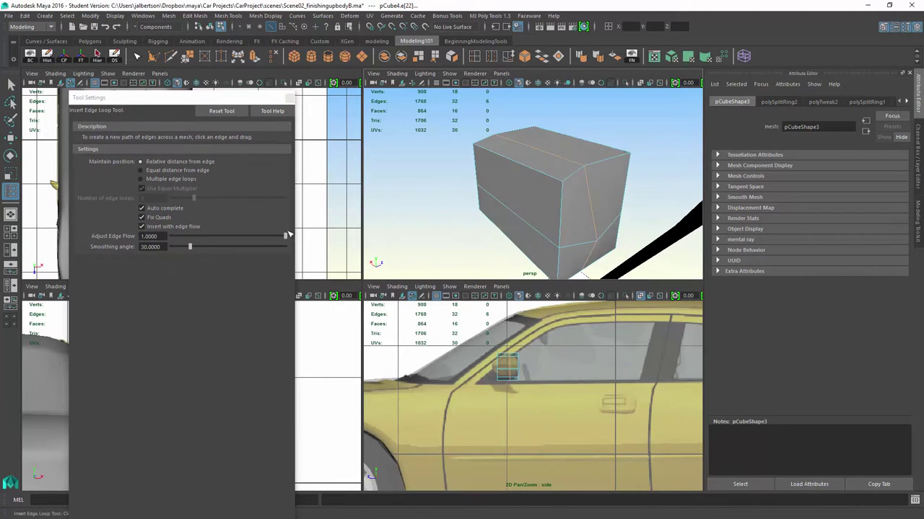
pyautogui.click(289, 98)
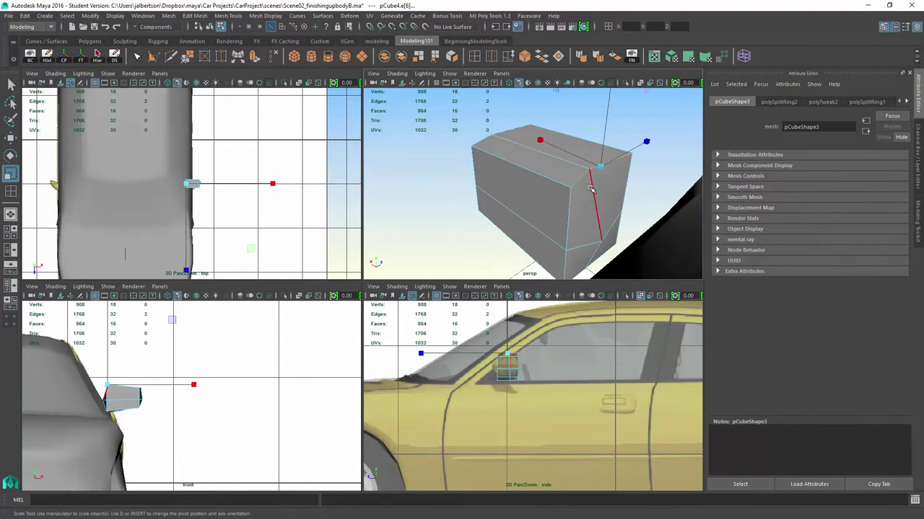
# Step: Select a corner vertex of the mirror block with the Move tool and frame it
pyautogui.keyDown('alt'); pyautogui.moveTo(590, 189); pyautogui.dragTo(619, 192); pyautogui.keyUp('alt')
pyautogui.keyDown('alt'); pyautogui.moveTo(601, 160); pyautogui.dragTo(620, 169); pyautogui.keyUp('alt')
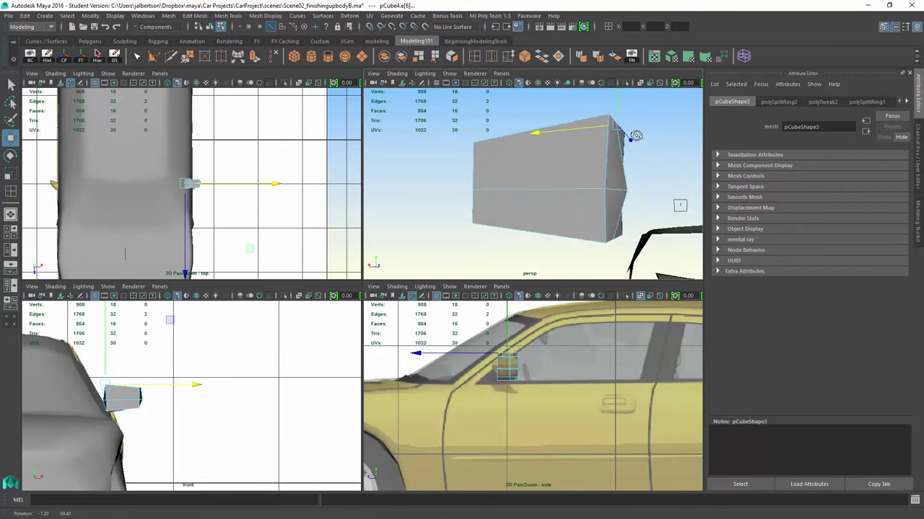
pyautogui.press('w')
pyautogui.click(621, 170)
pyautogui.press('f')
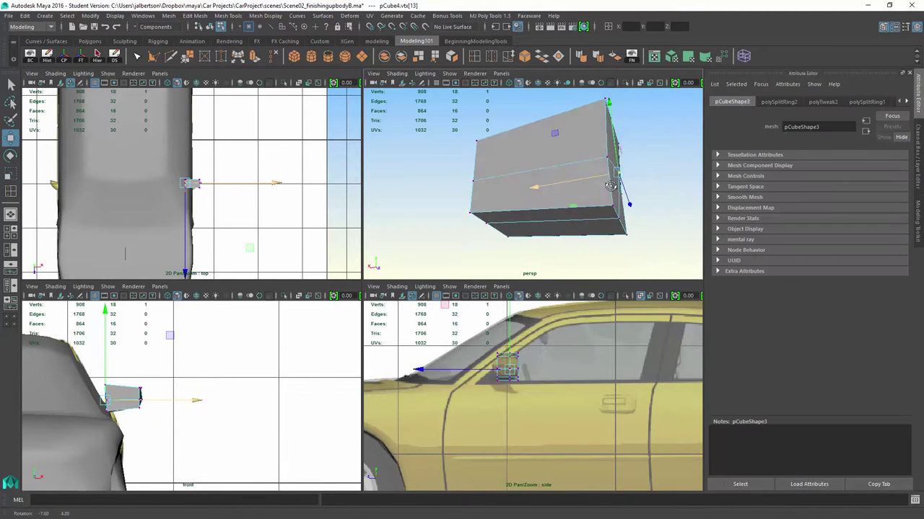
pyautogui.keyDown('alt'); pyautogui.moveTo(547, 154); pyautogui.dragTo(464, 140); pyautogui.keyUp('alt')
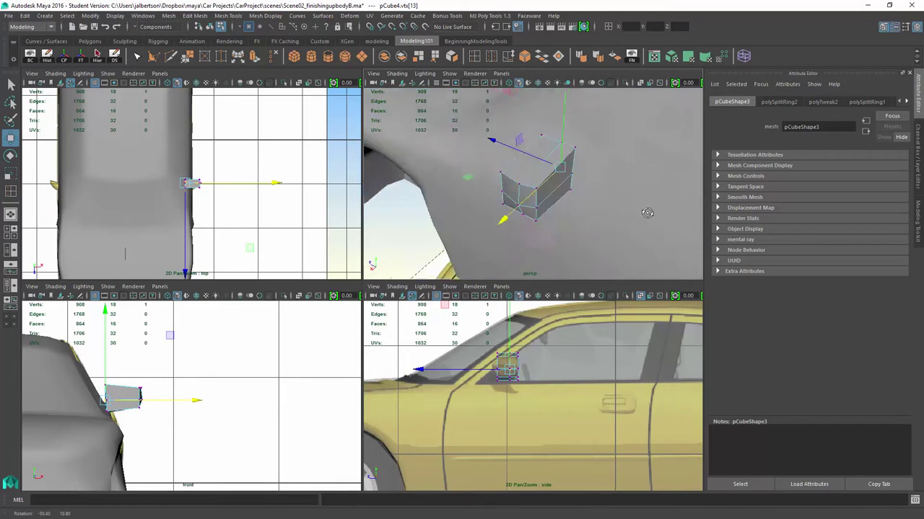
pyautogui.keyDown('alt'); pyautogui.moveTo(516, 192); pyautogui.dragTo(542, 145); pyautogui.keyUp('alt')
# Step: Make the top view X-ray and move the block's left vertices down to taper it
pyautogui.click(55, 73)
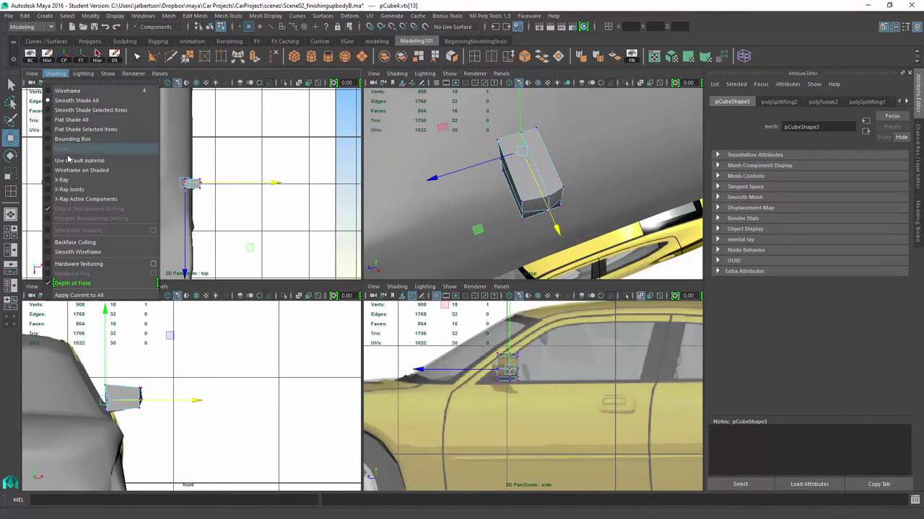
pyautogui.click(70, 181)
pyautogui.press('f')
pyautogui.keyDown('alt'); pyautogui.moveTo(195, 202); pyautogui.dragTo(234, 186, button='middle'); pyautogui.keyUp('alt')
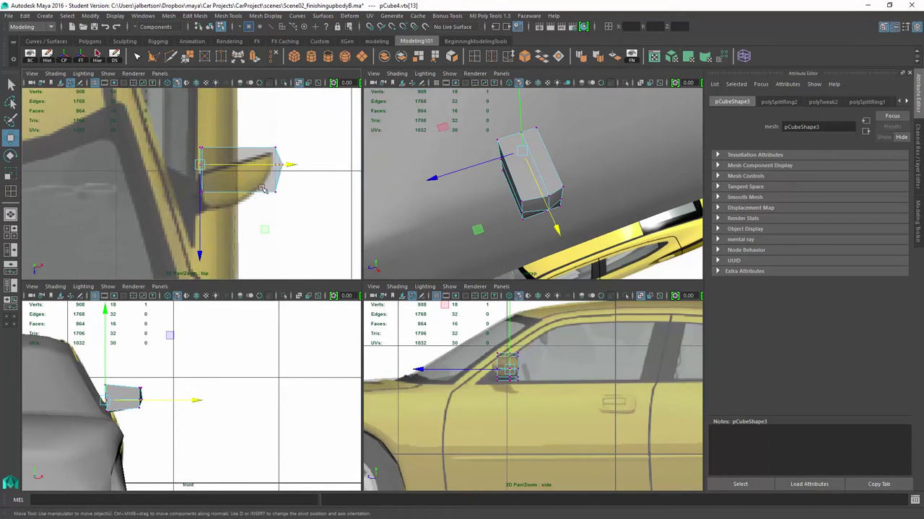
pyautogui.click(273, 170)
pyautogui.moveTo(223, 213); pyautogui.dragTo(220, 213)
pyautogui.moveTo(201, 174); pyautogui.dragTo(203, 197)
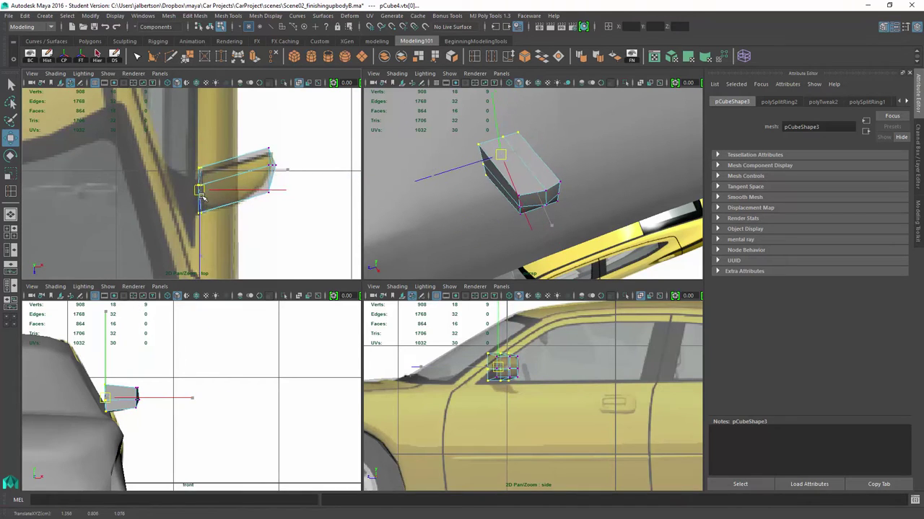
# Step: Select the block's top edge and other corner vertices for adjustment
pyautogui.press('F10')
pyautogui.click(521, 143)
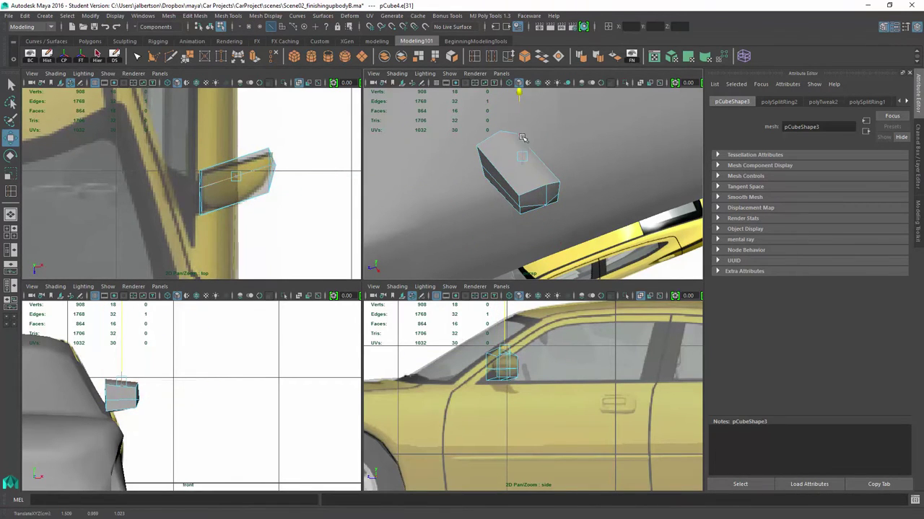
pyautogui.moveTo(111, 385); pyautogui.dragTo(79, 384, button='right')
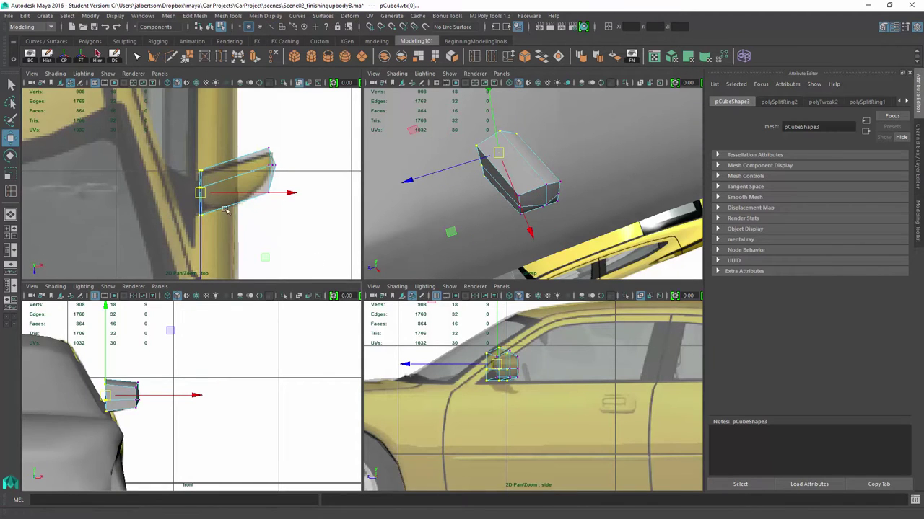
pyautogui.keyDown('alt'); pyautogui.moveTo(468, 236); pyautogui.dragTo(464, 203); pyautogui.keyUp('alt')
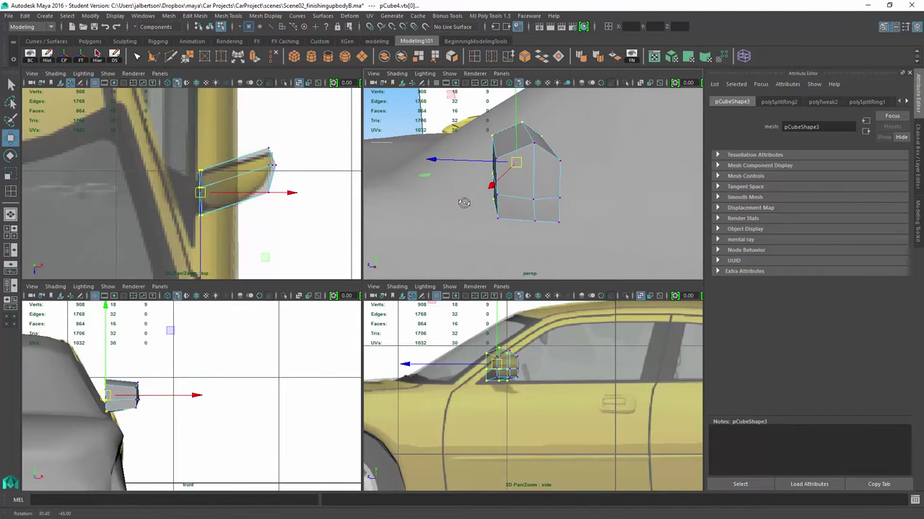
pyautogui.click(132, 397)
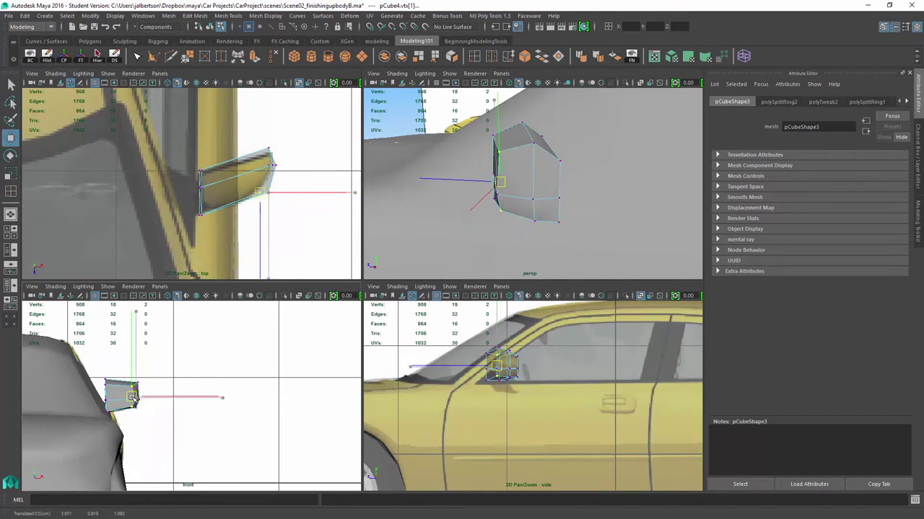
pyautogui.press('w')
pyautogui.click(133, 399)
pyautogui.click(104, 386)
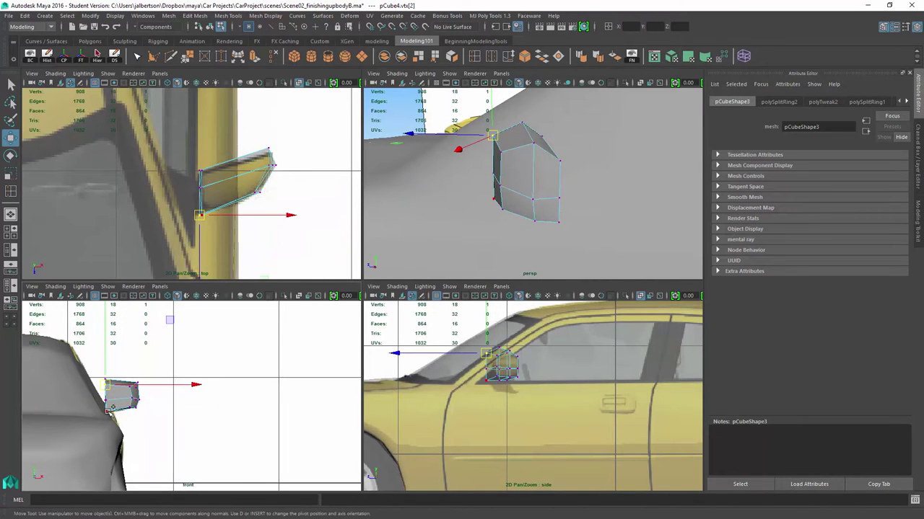
pyautogui.press('q')
pyautogui.press('w')
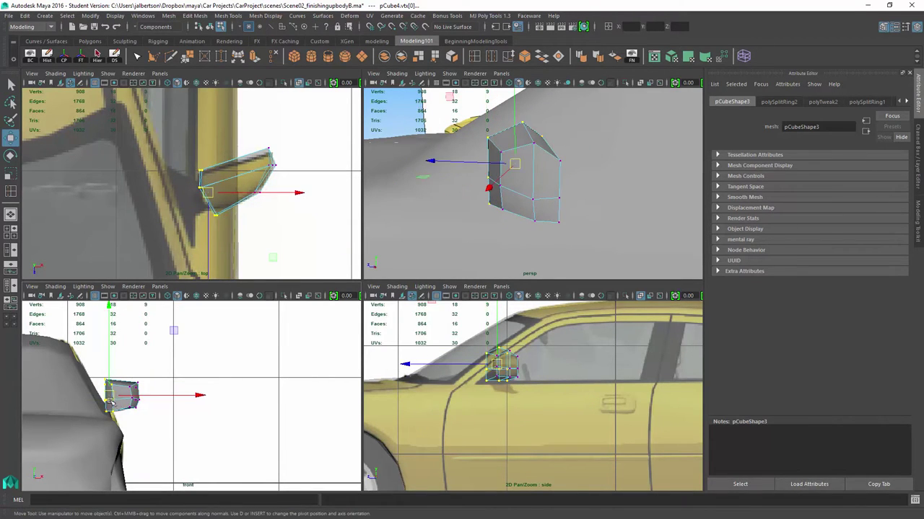
# Step: Pick a face of the mirror block and maximize the side view
pyautogui.moveTo(505, 202)
pyautogui.keyDown('alt'); pyautogui.mouseDown()
pyautogui.moveTo(572, 189)
pyautogui.moveTo(519, 216)
pyautogui.mouseUp(); pyautogui.keyUp('alt')
pyautogui.click(541, 177)
pyautogui.moveTo(497, 232); pyautogui.dragTo(460, 291, button='right')
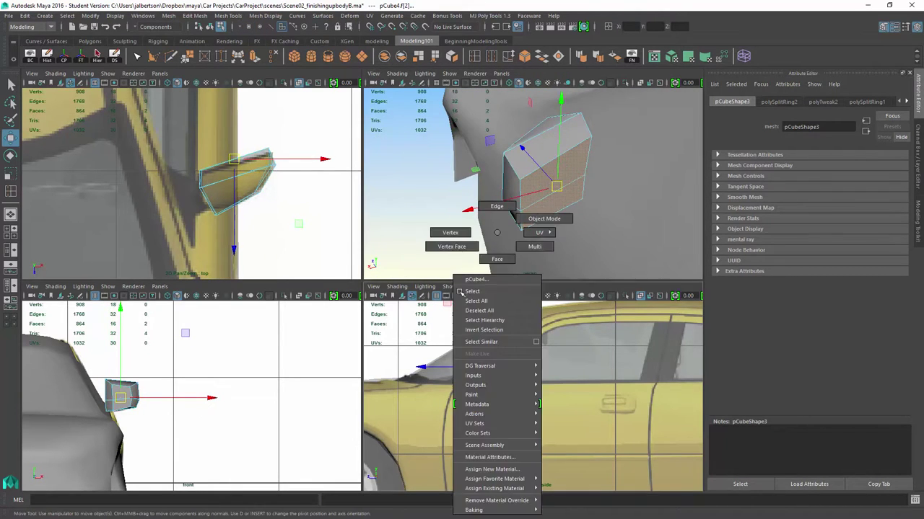
pyautogui.press('space')
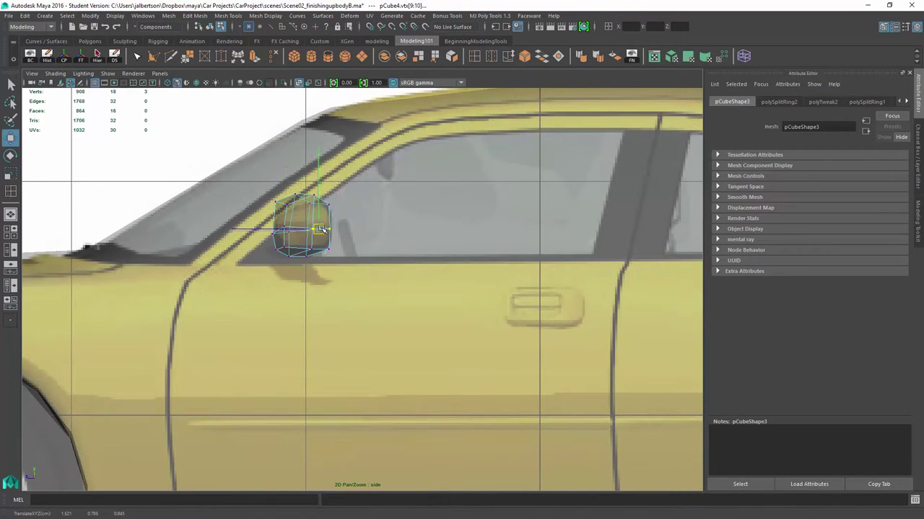
# Step: Turn on Wireframe on Shaded for the car body, leaving X-Ray off
pyautogui.moveTo(384, 218)
pyautogui.keyDown('alt'); pyautogui.mouseDown()
pyautogui.moveTo(485, 281)
pyautogui.moveTo(480, 292)
pyautogui.mouseUp(); pyautogui.keyUp('alt')
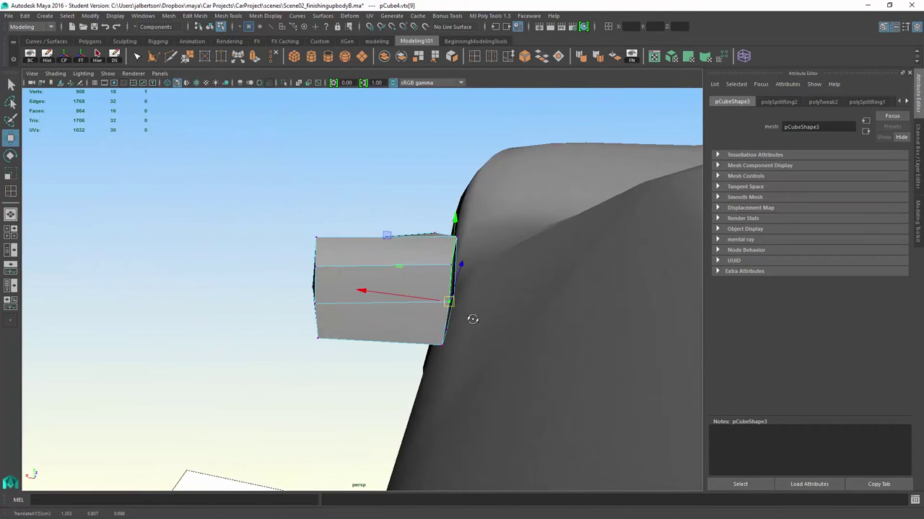
pyautogui.moveTo(443, 231); pyautogui.dragTo(440, 258, button='right')
pyautogui.keyDown('alt'); pyautogui.moveTo(439, 258); pyautogui.dragTo(297, 304); pyautogui.keyUp('alt')
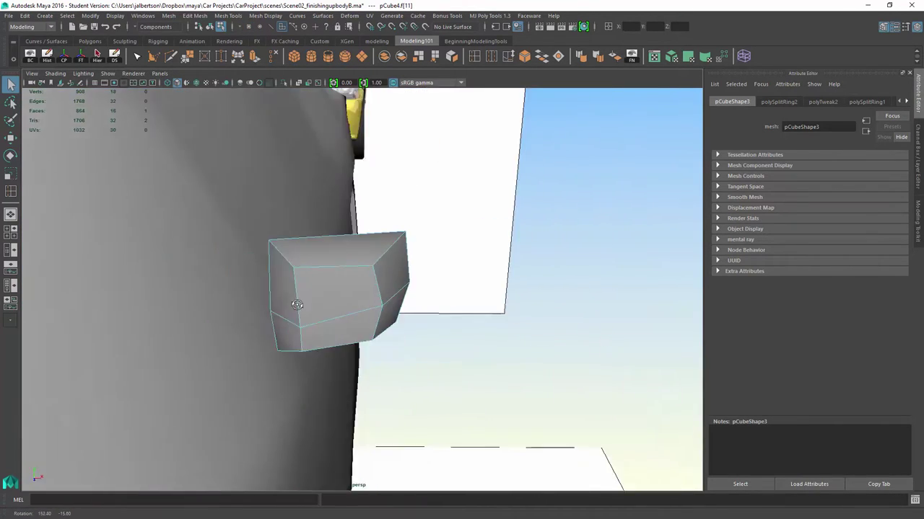
pyautogui.scroll(-5, 296, 304)
pyautogui.click(54, 74)
pyautogui.click(72, 179)
pyautogui.hotkey('ctrl', 'z')
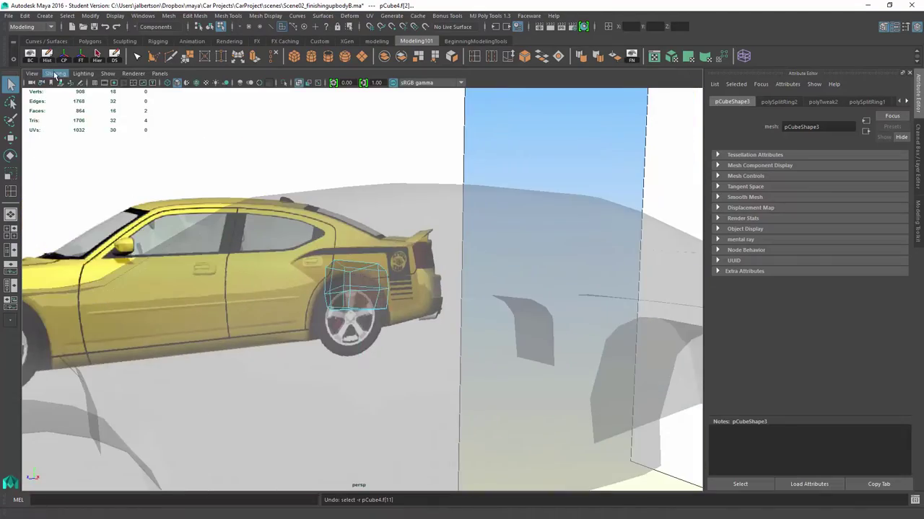
pyautogui.click(56, 73)
pyautogui.click(72, 179)
pyautogui.click(55, 73)
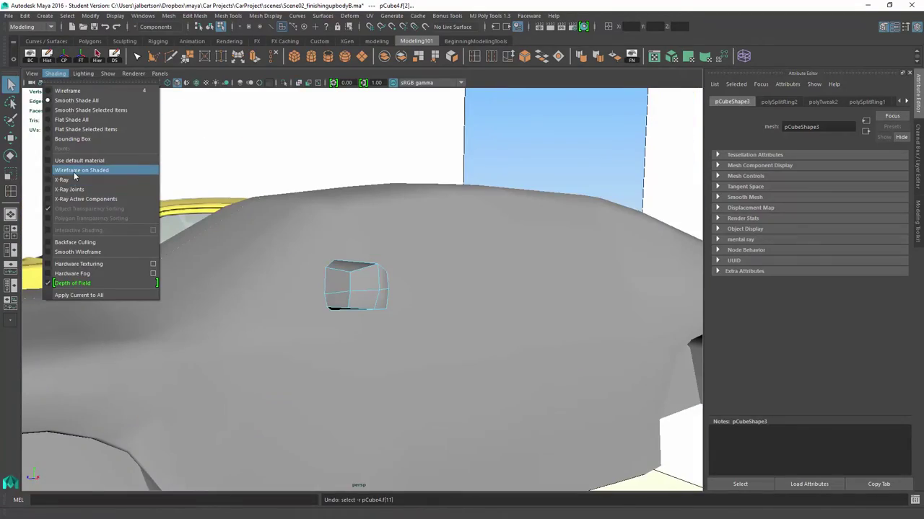
pyautogui.click(74, 171)
pyautogui.keyDown('alt'); pyautogui.moveTo(217, 303); pyautogui.dragTo(326, 310); pyautogui.keyUp('alt')
# Step: Insert an edge loop across the car body and delete the extra edges
pyautogui.click(474, 59)
pyautogui.click(330, 226)
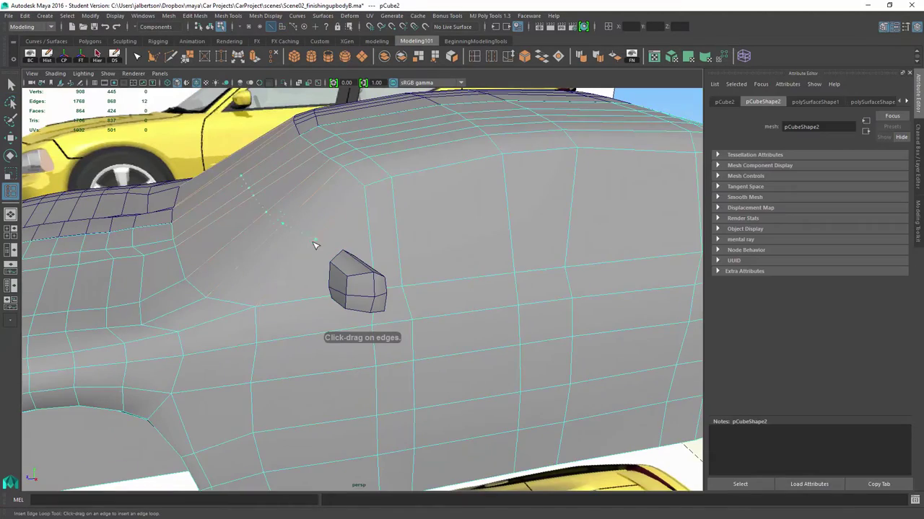
pyautogui.moveTo(330, 227)
pyautogui.keyDown('alt'); pyautogui.mouseDown()
pyautogui.moveTo(377, 373)
pyautogui.moveTo(312, 353)
pyautogui.moveTo(264, 234)
pyautogui.mouseUp(); pyautogui.keyUp('alt')
pyautogui.click(297, 365)
pyautogui.moveTo(264, 235); pyautogui.dragTo(256, 148, button='right')
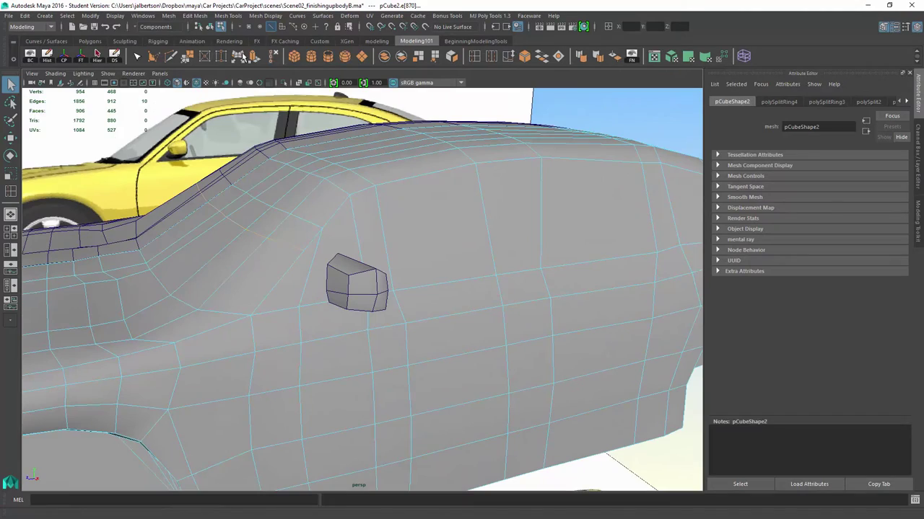
pyautogui.hotkey('ctrl', 'Delete')
# Step: Select the inner face of the mirror block
pyautogui.moveTo(320, 220)
pyautogui.keyDown('alt'); pyautogui.mouseDown()
pyautogui.moveTo(262, 330)
pyautogui.moveTo(296, 295)
pyautogui.moveTo(426, 418)
pyautogui.mouseUp(); pyautogui.keyUp('alt')
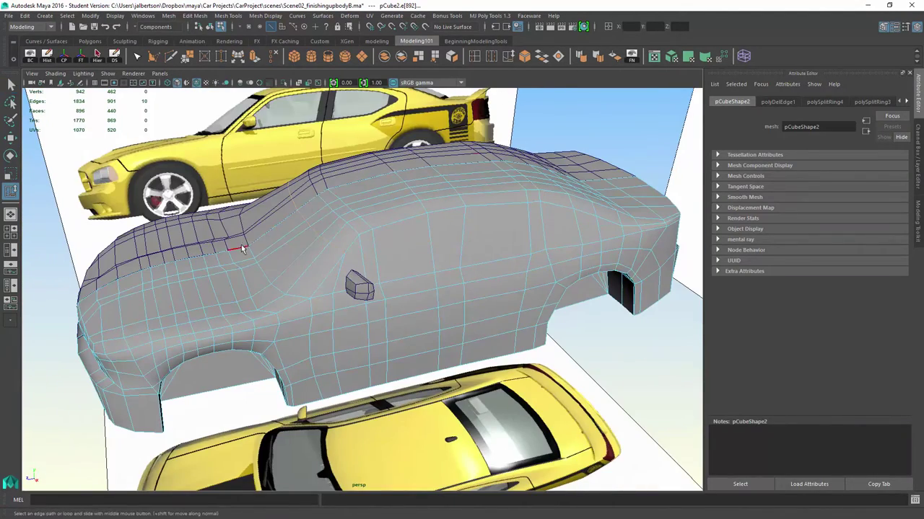
pyautogui.moveTo(241, 246)
pyautogui.keyDown('alt'); pyautogui.mouseDown()
pyautogui.moveTo(471, 131)
pyautogui.moveTo(542, 223)
pyautogui.moveTo(669, 301)
pyautogui.moveTo(645, 317)
pyautogui.moveTo(438, 292)
pyautogui.mouseUp(); pyautogui.keyUp('alt')
pyautogui.moveTo(422, 232); pyautogui.dragTo(422, 288, button='right')
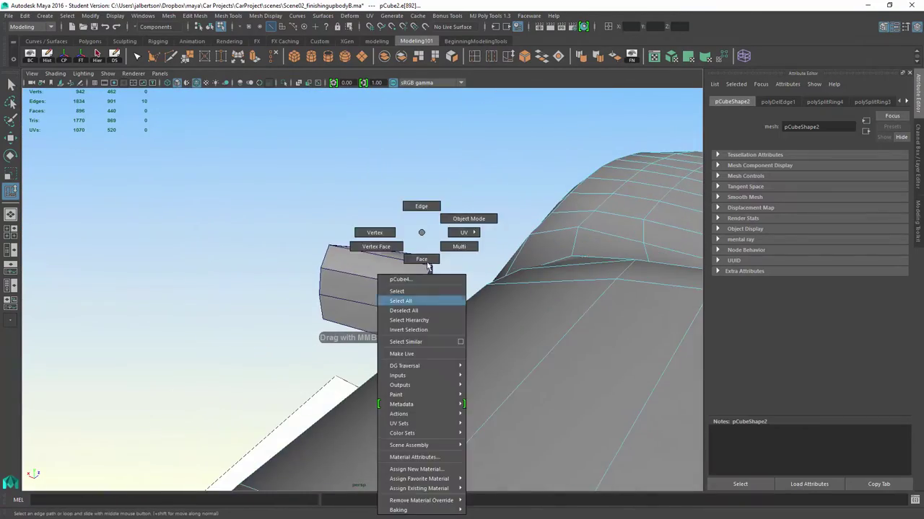
pyautogui.click(425, 317)
pyautogui.keyDown('alt'); pyautogui.moveTo(424, 317); pyautogui.dragTo(462, 187); pyautogui.keyUp('alt')
# Step: Return to four views and show the reference image plane in the front view
pyautogui.press('space')
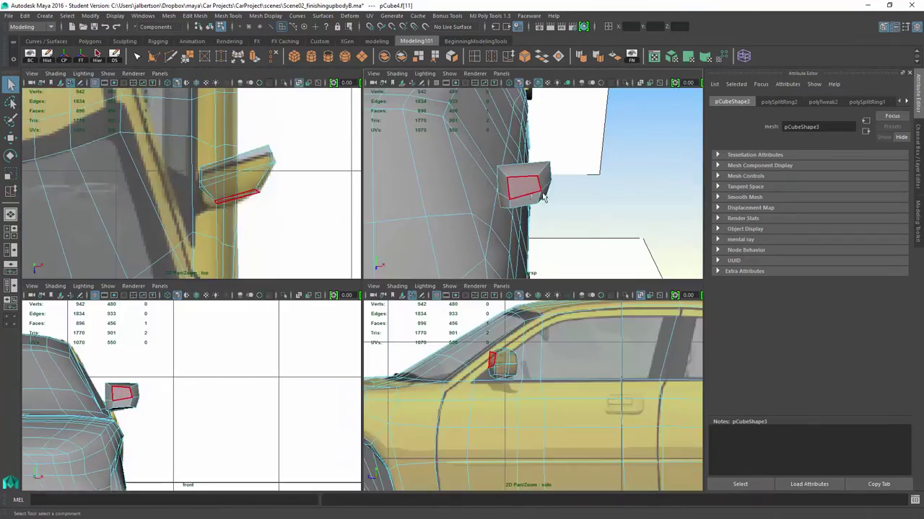
pyautogui.keyDown('alt'); pyautogui.moveTo(595, 189); pyautogui.dragTo(185, 310); pyautogui.keyUp('alt')
pyautogui.click(52, 286)
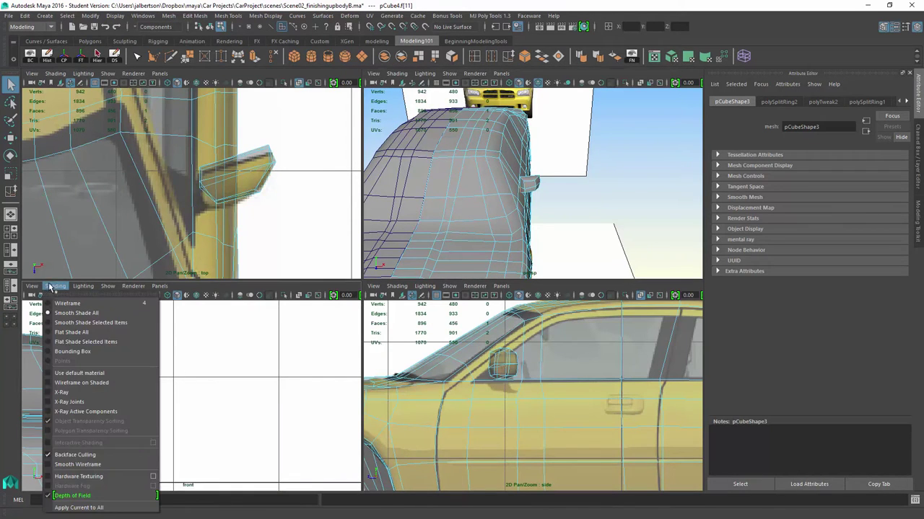
pyautogui.click(55, 286)
pyautogui.click(108, 286)
pyautogui.click(144, 186)
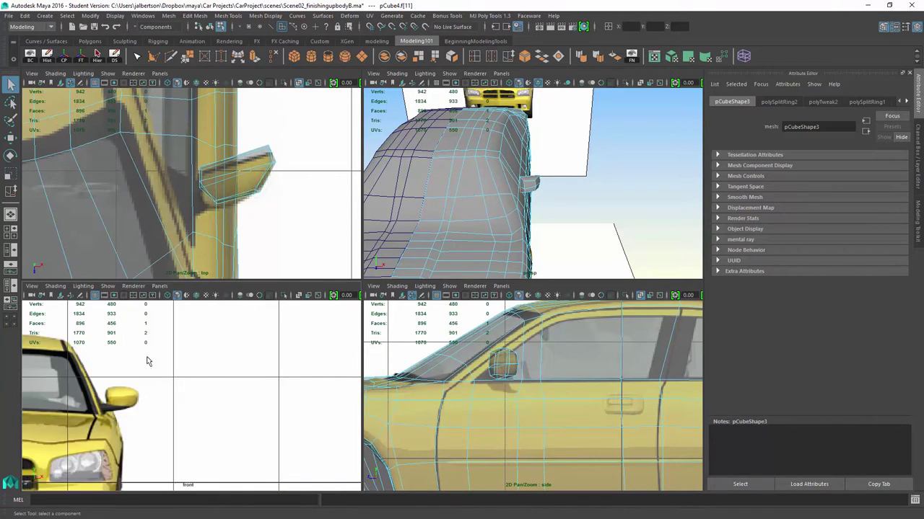
pyautogui.scroll(5, 166, 393)
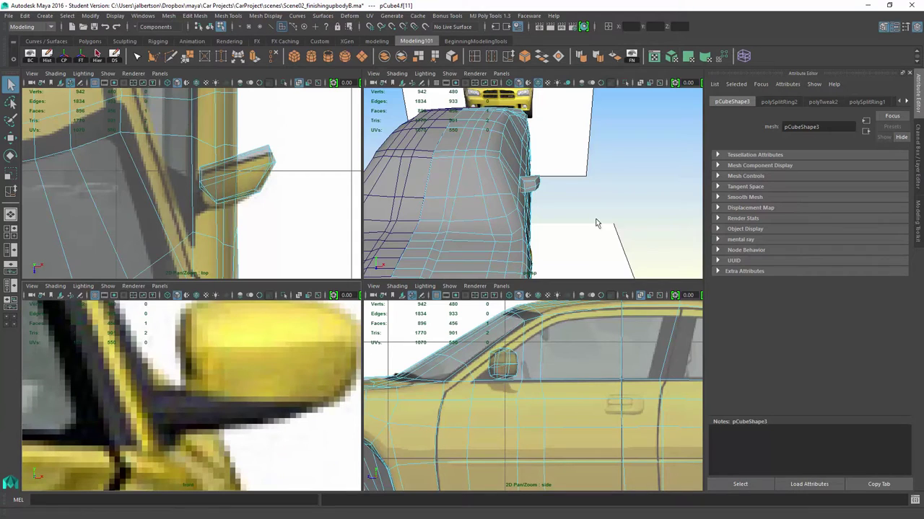
pyautogui.keyDown('alt'); pyautogui.moveTo(596, 223); pyautogui.dragTo(586, 222); pyautogui.keyUp('alt')
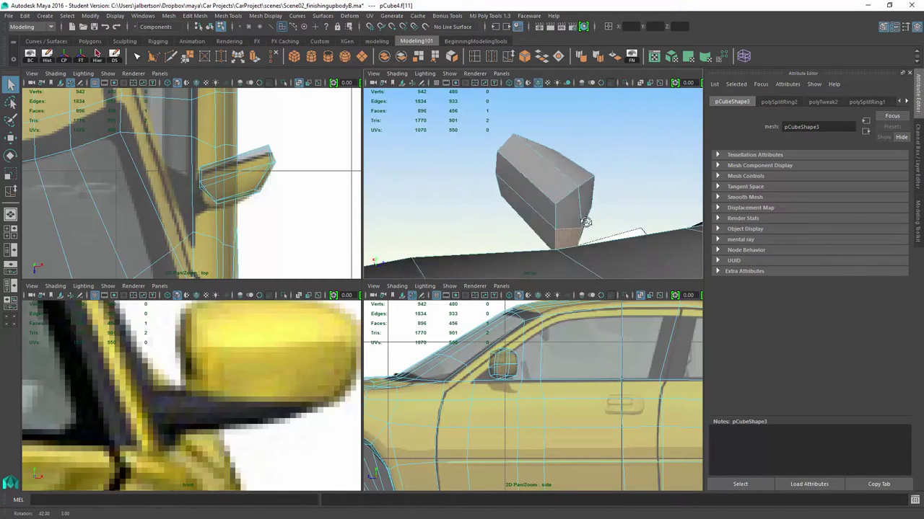
pyautogui.keyDown('alt'); pyautogui.moveTo(586, 222); pyautogui.dragTo(454, 167); pyautogui.keyUp('alt')
# Step: Extrude the mirror face toward the door into an arm, with polygons shown in front view
pyautogui.hotkey('ctrl', 'e')
pyautogui.moveTo(325, 123); pyautogui.dragTo(363, 159, button='middle')
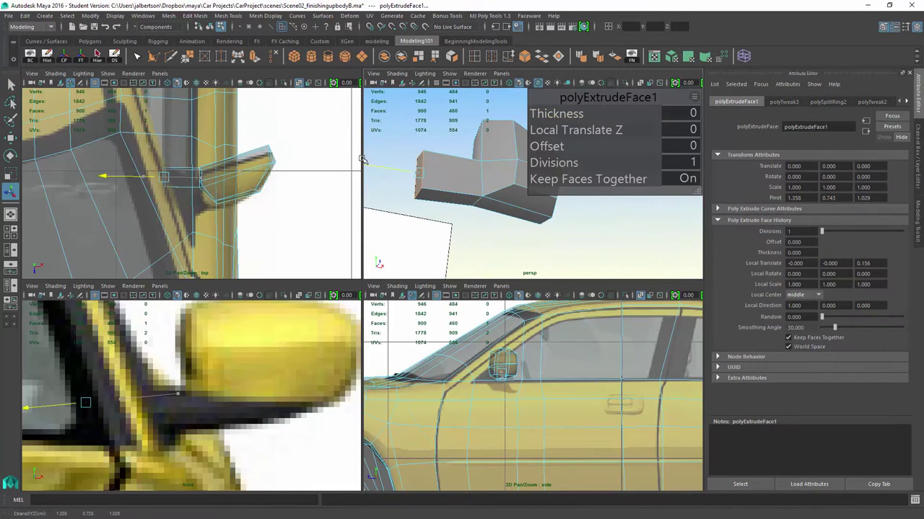
pyautogui.moveTo(371, 167)
pyautogui.keyDown('alt'); pyautogui.mouseDown()
pyautogui.moveTo(433, 152)
pyautogui.moveTo(421, 115)
pyautogui.mouseUp(); pyautogui.keyUp('alt')
pyautogui.press('r')
pyautogui.click(107, 286)
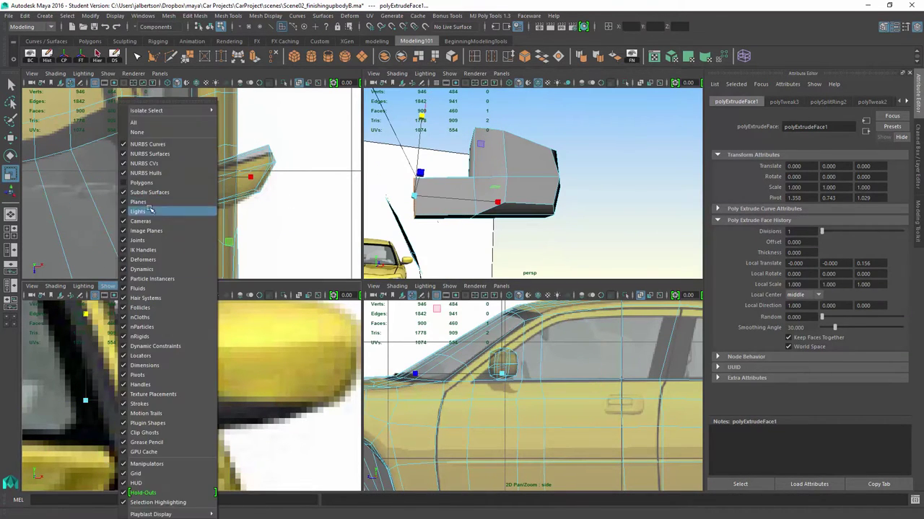
pyautogui.click(173, 167)
pyautogui.moveTo(426, 213)
pyautogui.mouseDown()
pyautogui.moveTo(418, 146)
pyautogui.moveTo(514, 154)
pyautogui.mouseUp()
# Step: Select the top edge of the mirror
pyautogui.moveTo(513, 154); pyautogui.dragTo(468, 155, button='right')
pyautogui.rightClick(514, 154)
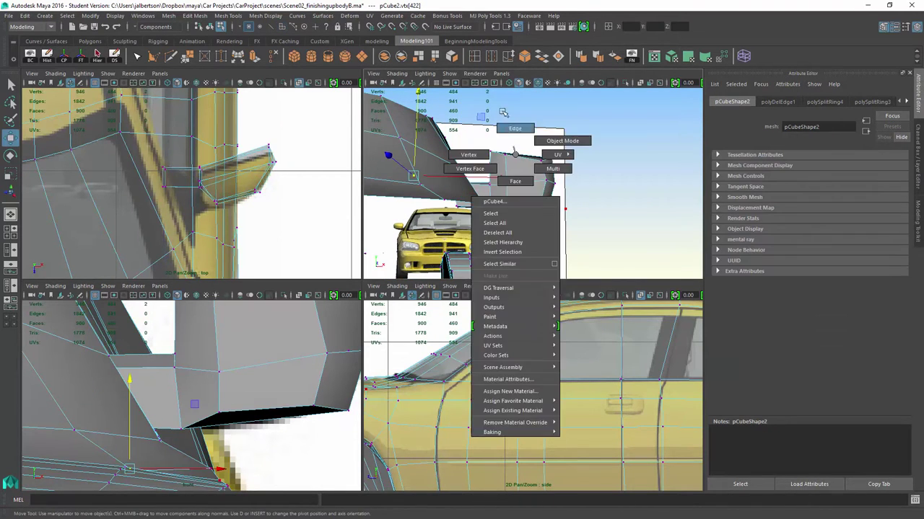
pyautogui.click(514, 129)
pyautogui.moveTo(505, 180)
pyautogui.keyDown('alt'); pyautogui.mouseDown()
pyautogui.moveTo(461, 144)
pyautogui.moveTo(507, 172)
pyautogui.moveTo(547, 158)
pyautogui.mouseUp(); pyautogui.keyUp('alt')
pyautogui.click(452, 137)
pyautogui.moveTo(546, 158); pyautogui.dragTo(498, 148, button='right')
# Step: Pull the mirror's corner vertices downward to match the reference
pyautogui.moveTo(498, 149)
pyautogui.keyDown('alt'); pyautogui.mouseDown()
pyautogui.moveTo(609, 140)
pyautogui.moveTo(520, 166)
pyautogui.mouseUp(); pyautogui.keyUp('alt')
pyautogui.click(559, 132)
pyautogui.scroll(-5, 216, 389)
pyautogui.scroll(4, 247, 347)
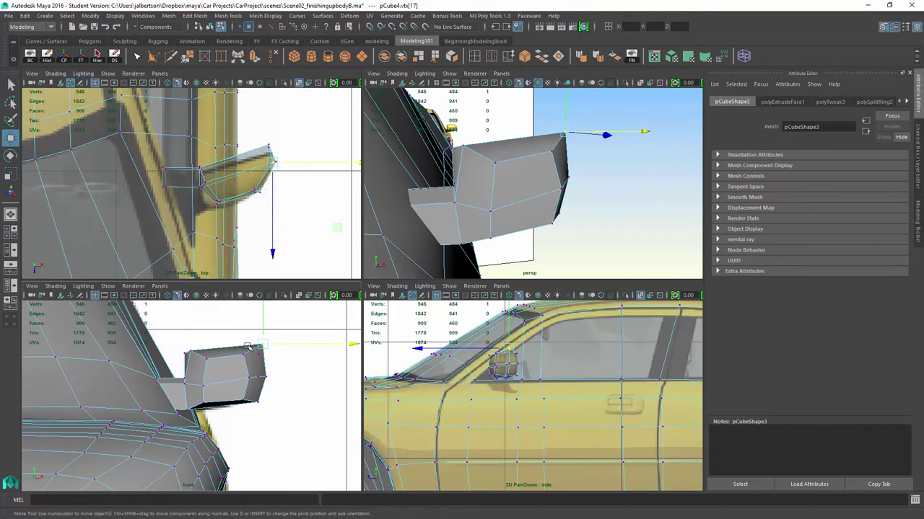
pyautogui.moveTo(248, 347); pyautogui.dragTo(253, 364)
pyautogui.click(251, 364)
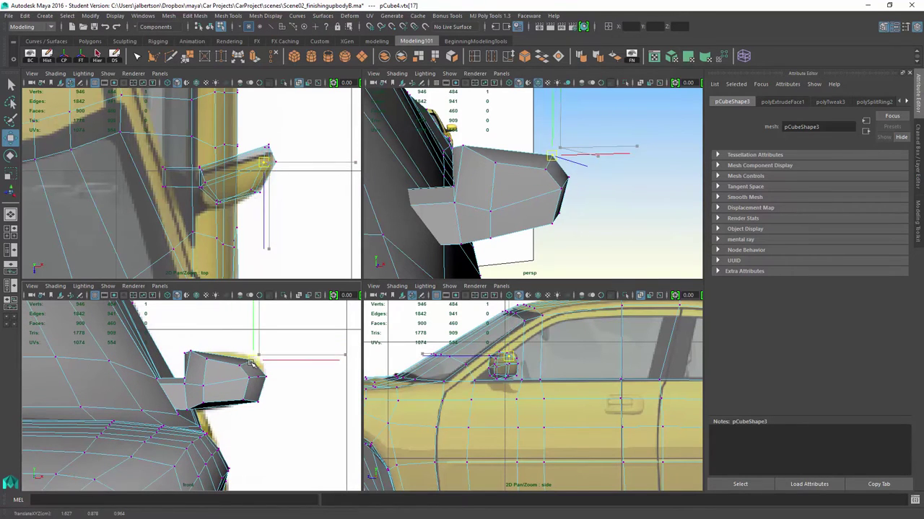
pyautogui.click(246, 399)
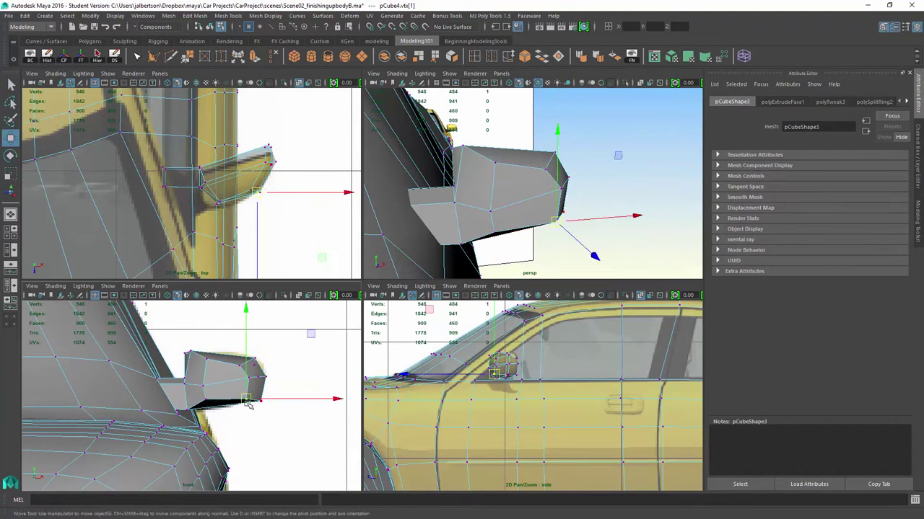
# Step: Check the mirror's top corner edge and the arm-joint vertex, then clear the selection
pyautogui.moveTo(192, 353); pyautogui.dragTo(194, 333, button='right')
pyautogui.click(204, 361)
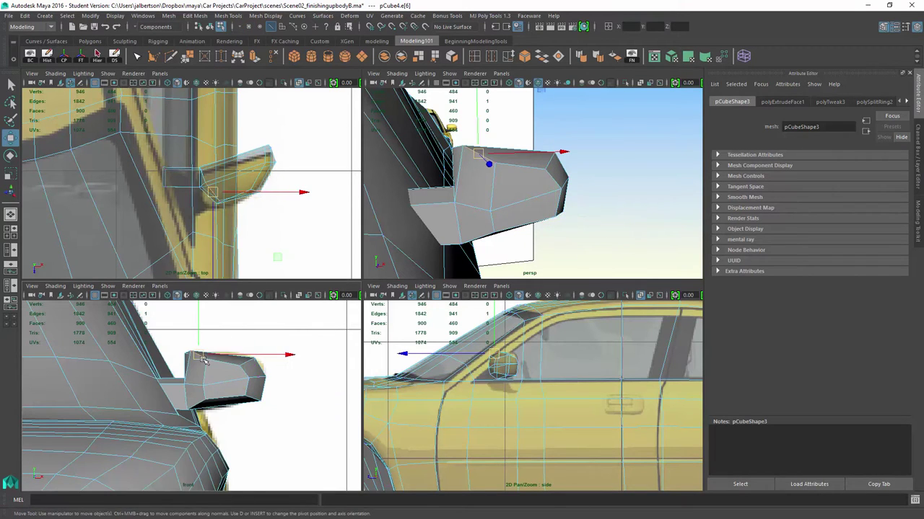
pyautogui.keyDown('alt'); pyautogui.moveTo(505, 187); pyautogui.dragTo(619, 193); pyautogui.keyUp('alt')
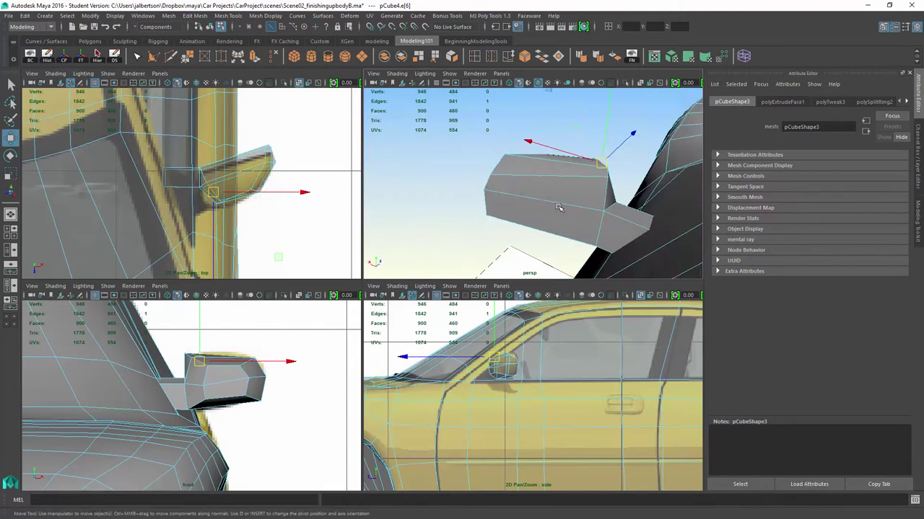
pyautogui.moveTo(619, 192); pyautogui.dragTo(594, 193, button='right')
pyautogui.keyDown('alt'); pyautogui.moveTo(593, 192); pyautogui.dragTo(608, 215); pyautogui.keyUp('alt')
pyautogui.click(608, 215)
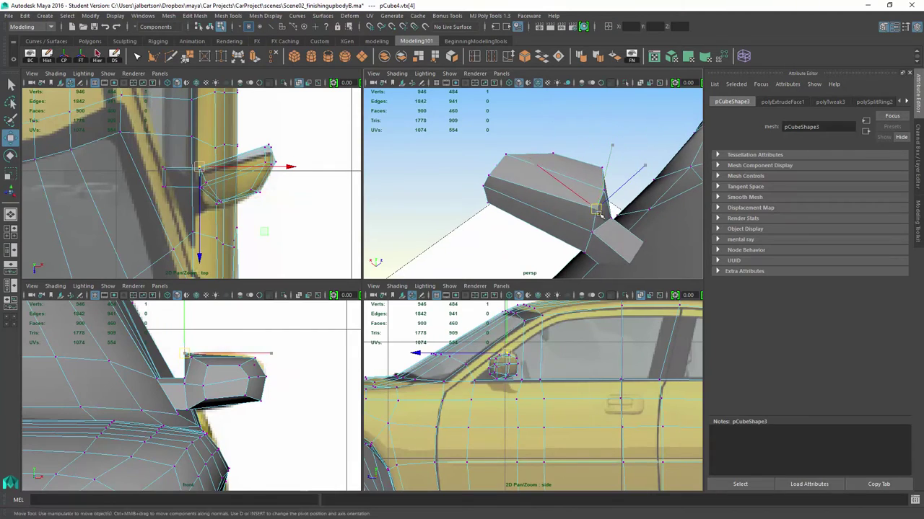
pyautogui.click(476, 149)
pyautogui.moveTo(476, 149)
pyautogui.keyDown('alt'); pyautogui.mouseDown()
pyautogui.moveTo(602, 140)
pyautogui.moveTo(427, 221)
pyautogui.moveTo(592, 159)
pyautogui.moveTo(548, 177)
pyautogui.moveTo(498, 162)
pyautogui.mouseUp(); pyautogui.keyUp('alt')
pyautogui.click(498, 162)
pyautogui.click(505, 216)
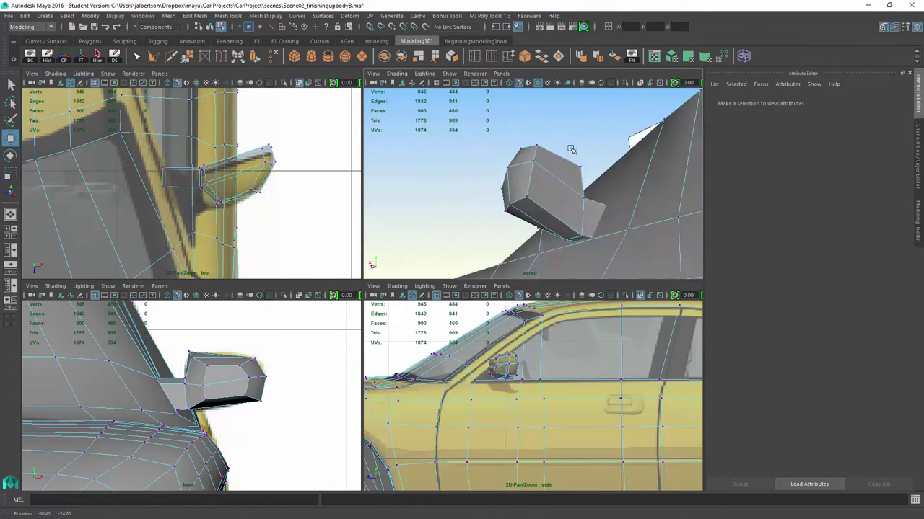
pyautogui.moveTo(505, 217)
pyautogui.keyDown('alt'); pyautogui.mouseDown()
pyautogui.moveTo(700, 173)
pyautogui.moveTo(650, 180)
pyautogui.mouseUp(); pyautogui.keyUp('alt')
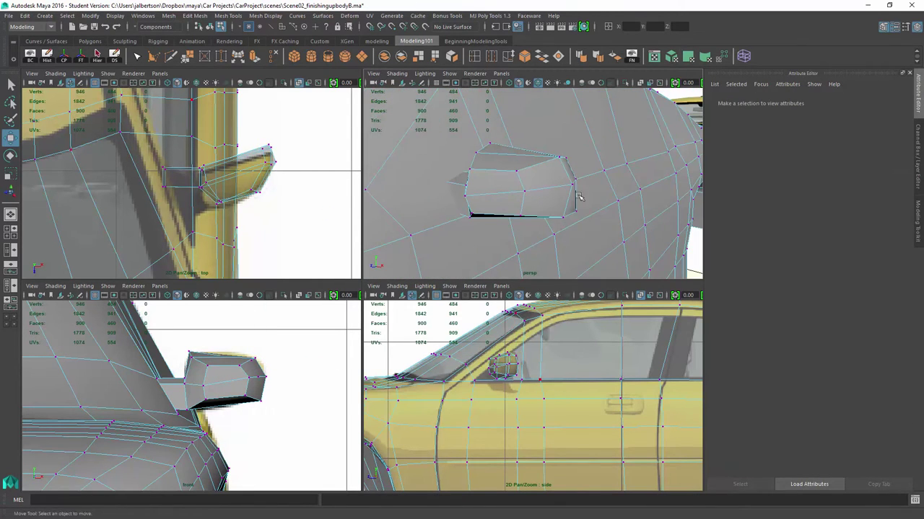
pyautogui.keyDown('alt'); pyautogui.moveTo(577, 196); pyautogui.dragTo(485, 216); pyautogui.keyUp('alt')
# Step: Insert an edge loop around the mirror housing and pick vertices along its top edge
pyautogui.click(534, 180)
pyautogui.moveTo(534, 181)
pyautogui.keyDown('alt'); pyautogui.mouseDown()
pyautogui.moveTo(531, 167)
pyautogui.moveTo(612, 118)
pyautogui.mouseUp(); pyautogui.keyUp('alt')
pyautogui.click(525, 165)
pyautogui.press('w')
pyautogui.click(529, 153)
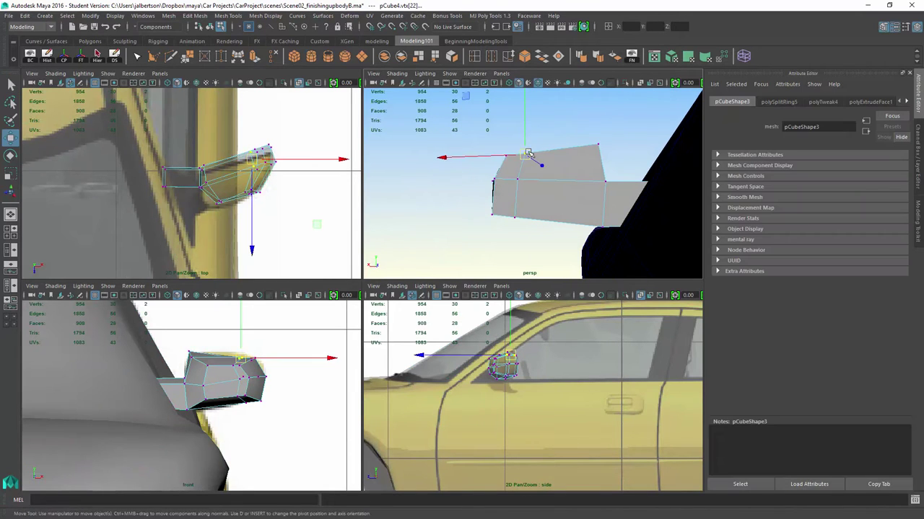
pyautogui.click(490, 128)
pyautogui.moveTo(490, 129)
pyautogui.keyDown('alt'); pyautogui.mouseDown()
pyautogui.moveTo(452, 206)
pyautogui.moveTo(573, 123)
pyautogui.moveTo(531, 135)
pyautogui.mouseUp(); pyautogui.keyUp('alt')
pyautogui.click(549, 144)
pyautogui.keyDown('alt'); pyautogui.moveTo(532, 135); pyautogui.dragTo(575, 173, button='right'); pyautogui.keyUp('alt')
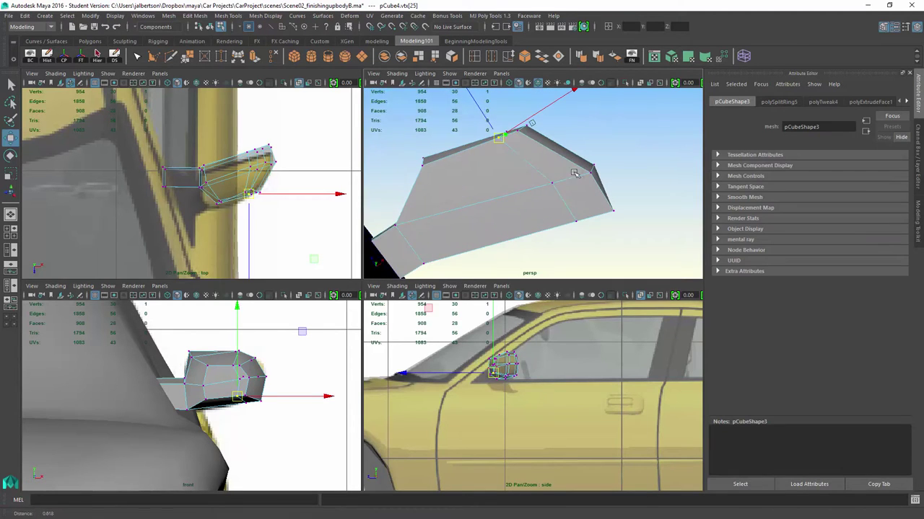
pyautogui.click(530, 141)
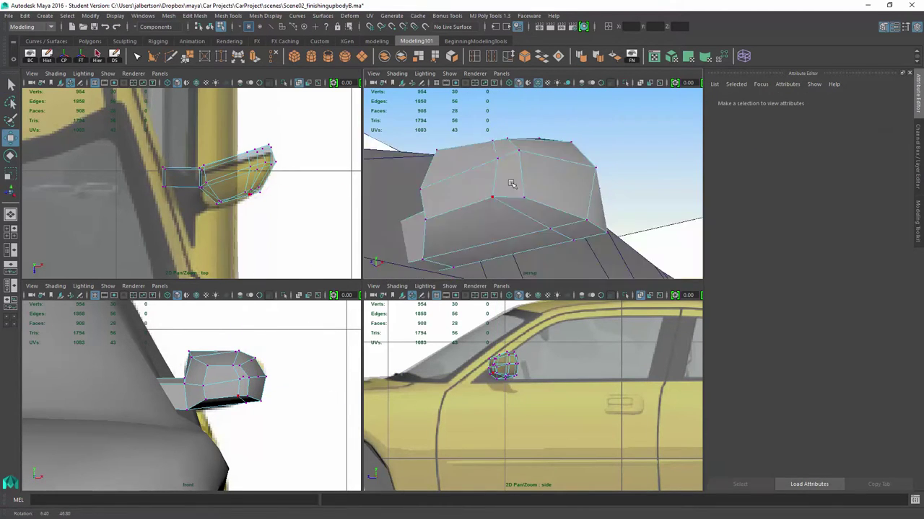
pyautogui.moveTo(531, 141)
pyautogui.keyDown('alt'); pyautogui.mouseDown()
pyautogui.moveTo(482, 196)
pyautogui.moveTo(453, 112)
pyautogui.mouseUp(); pyautogui.keyUp('alt')
# Step: In edge mode, select the mirror housing edges one by one toward the door side
pyautogui.press('F10')
pyautogui.click(482, 196)
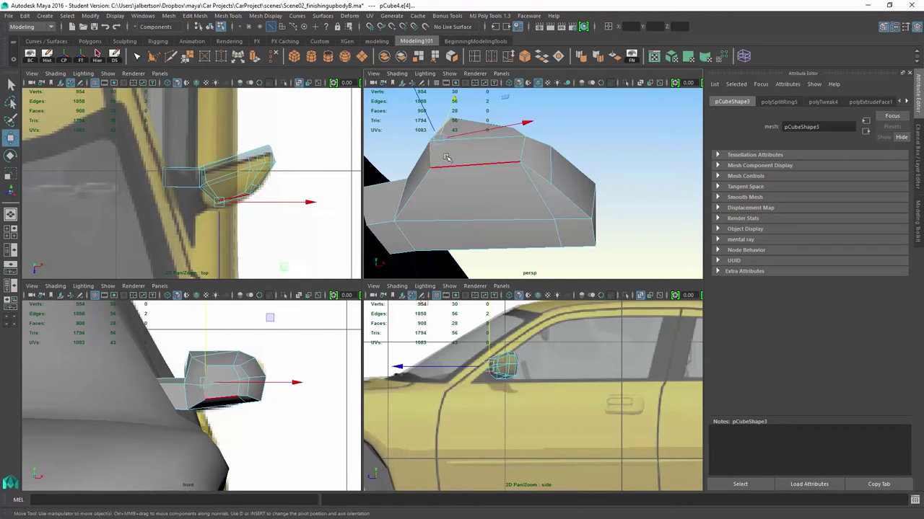
pyautogui.keyDown('alt'); pyautogui.moveTo(483, 153); pyautogui.dragTo(536, 198); pyautogui.keyUp('alt')
pyautogui.click(535, 198)
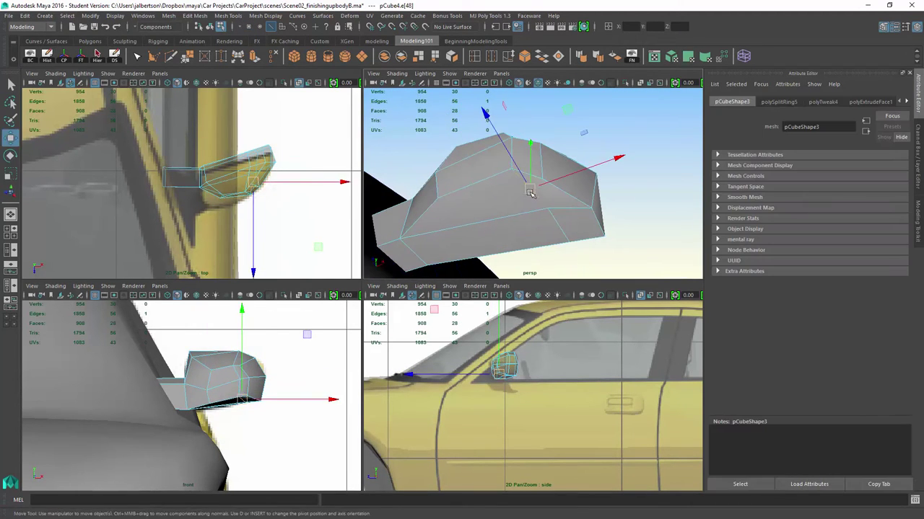
pyautogui.click(605, 144)
pyautogui.keyDown('alt'); pyautogui.moveTo(606, 144); pyautogui.dragTo(487, 208); pyautogui.keyUp('alt')
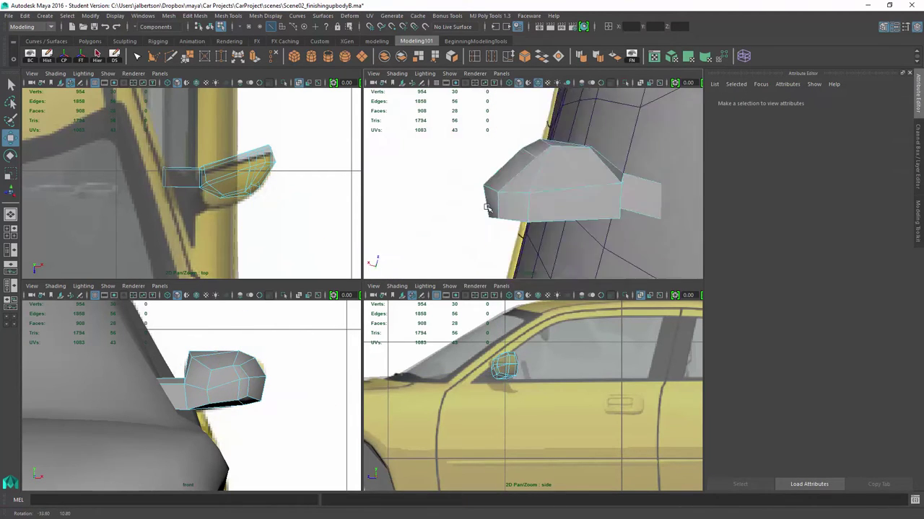
pyautogui.click(525, 215)
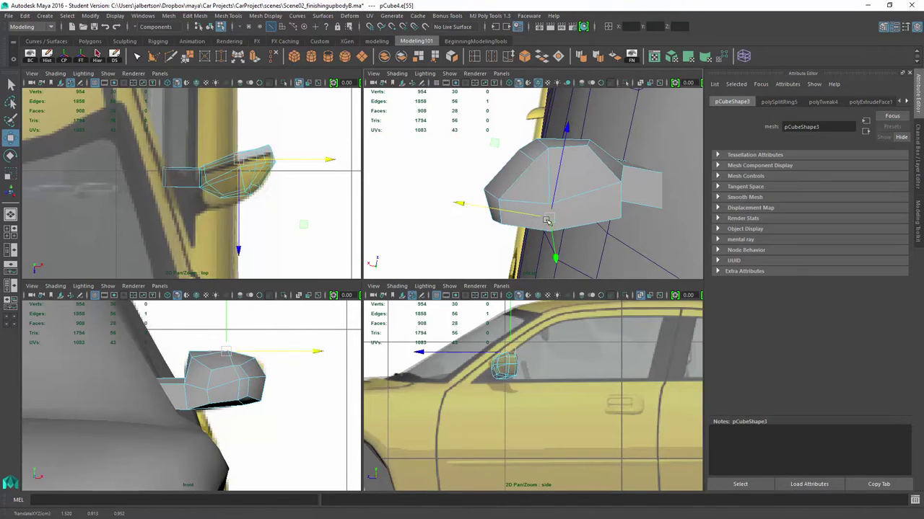
pyautogui.keyDown('alt'); pyautogui.moveTo(524, 165); pyautogui.dragTo(544, 172); pyautogui.keyUp('alt')
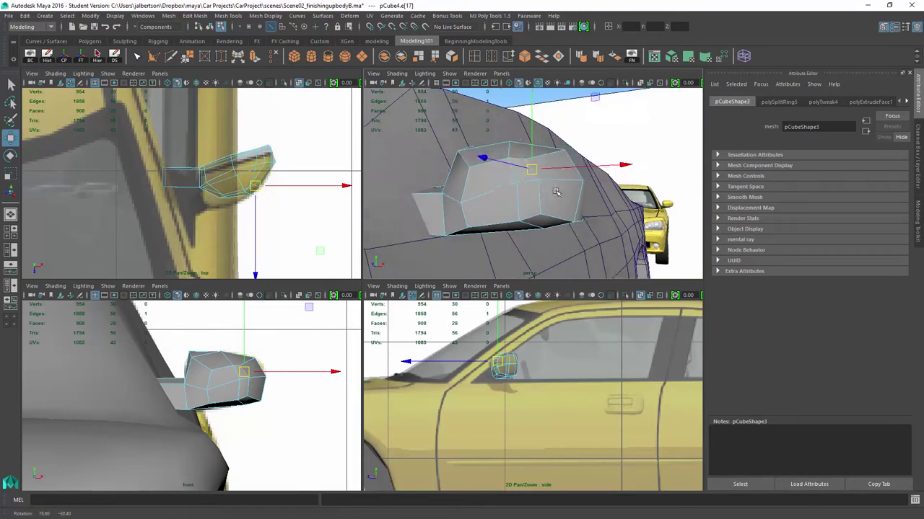
pyautogui.click(543, 172)
# Step: Scale a housing edge, then switch to face mode and select the mirror's outer face
pyautogui.press('r')
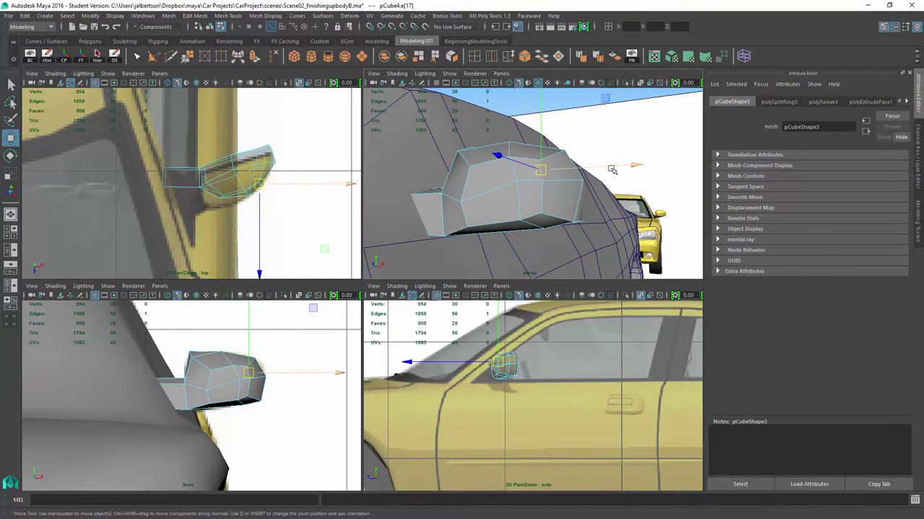
pyautogui.moveTo(612, 170)
pyautogui.keyDown('alt'); pyautogui.mouseDown()
pyautogui.moveTo(461, 205)
pyautogui.moveTo(549, 209)
pyautogui.moveTo(566, 177)
pyautogui.moveTo(555, 209)
pyautogui.mouseUp(); pyautogui.keyUp('alt')
pyautogui.click(484, 207)
pyautogui.press('q')
pyautogui.click(548, 205)
pyautogui.moveTo(524, 205)
pyautogui.mouseDown()
pyautogui.moveTo(561, 226)
pyautogui.moveTo(564, 165)
pyautogui.mouseUp()
pyautogui.rightClick(563, 164)
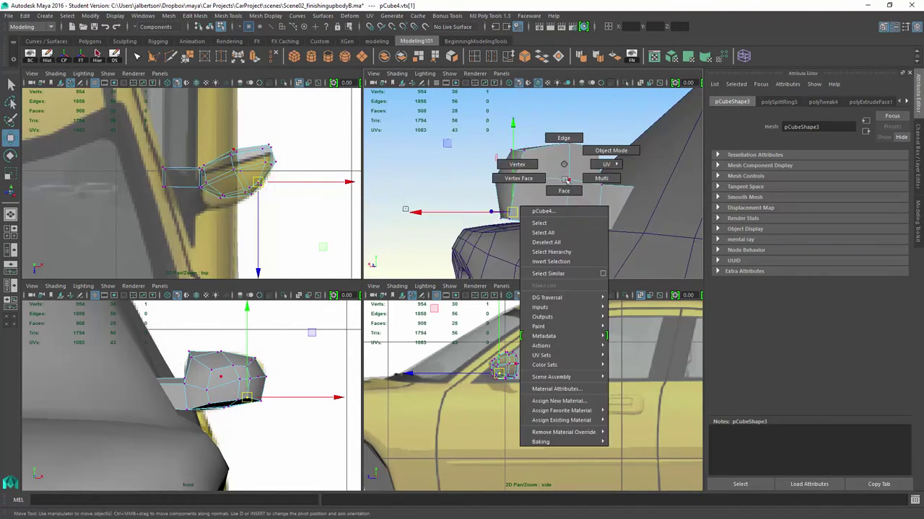
pyautogui.click(564, 190)
pyautogui.click(580, 195)
pyautogui.click(521, 176)
# Step: Shrink the outer face flat to a 0.939, 0.742, 0.001 scale and tilt it
pyautogui.press('r')
pyautogui.moveTo(539, 200)
pyautogui.keyDown('alt'); pyautogui.mouseDown()
pyautogui.moveTo(521, 175)
pyautogui.moveTo(546, 226)
pyautogui.mouseUp(); pyautogui.keyUp('alt')
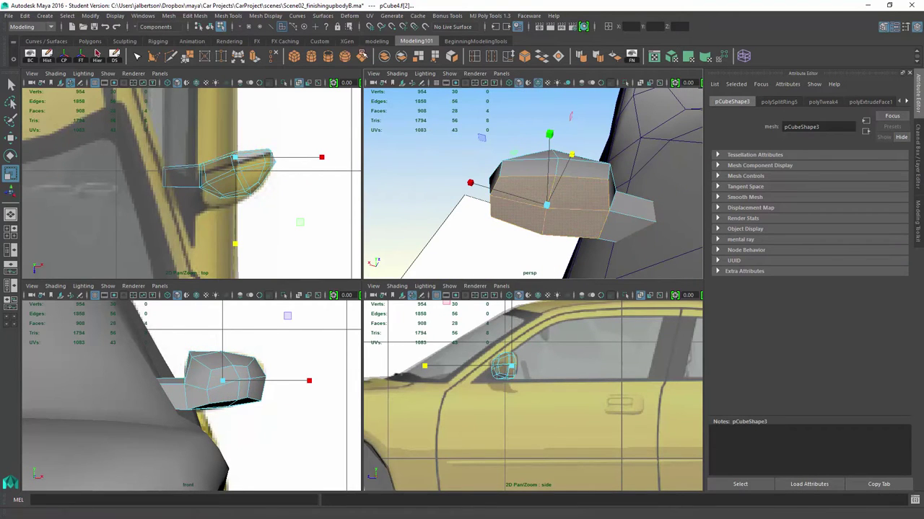
pyautogui.moveTo(596, 209)
pyautogui.keyDown('alt'); pyautogui.mouseDown()
pyautogui.moveTo(477, 191)
pyautogui.moveTo(548, 209)
pyautogui.mouseUp(); pyautogui.keyUp('alt')
pyautogui.press('w')
pyautogui.scroll(-3, 618, 231)
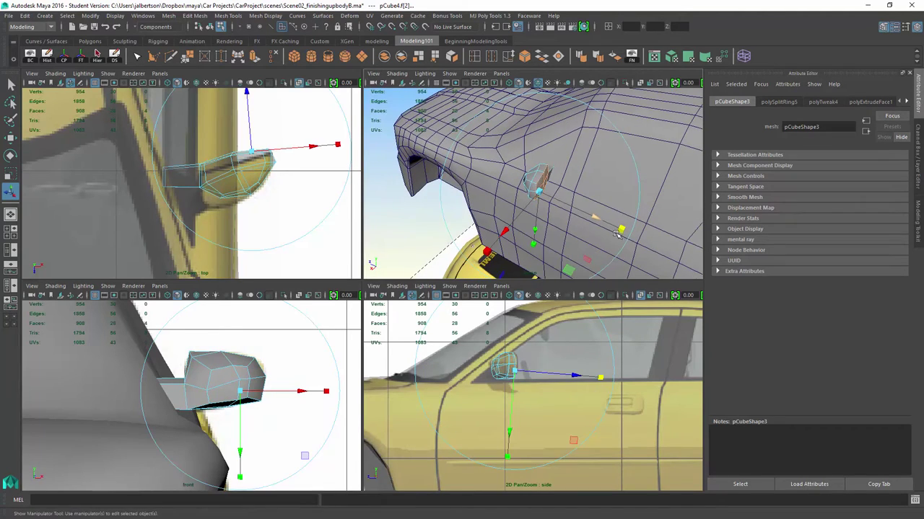
pyautogui.moveTo(575, 259)
pyautogui.keyDown('alt'); pyautogui.mouseDown()
pyautogui.moveTo(535, 265)
pyautogui.moveTo(629, 222)
pyautogui.moveTo(626, 207)
pyautogui.mouseUp(); pyautogui.keyUp('alt')
pyautogui.press('e')
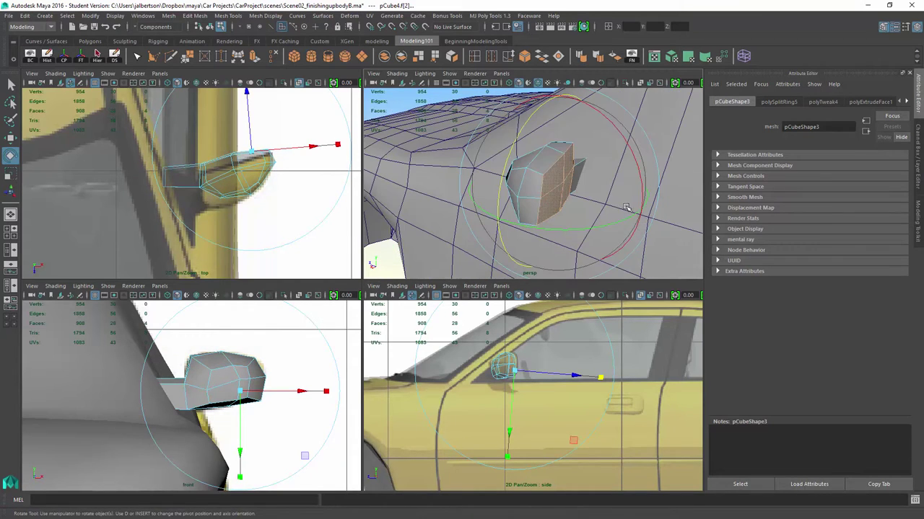
pyautogui.press('e')
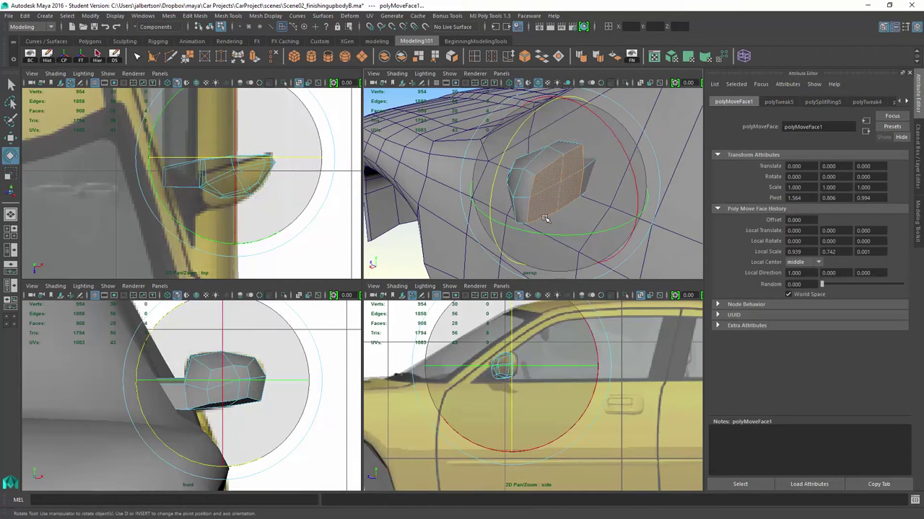
pyautogui.moveTo(525, 171)
pyautogui.keyDown('alt'); pyautogui.mouseDown()
pyautogui.moveTo(531, 226)
pyautogui.moveTo(546, 243)
pyautogui.mouseUp(); pyautogui.keyUp('alt')
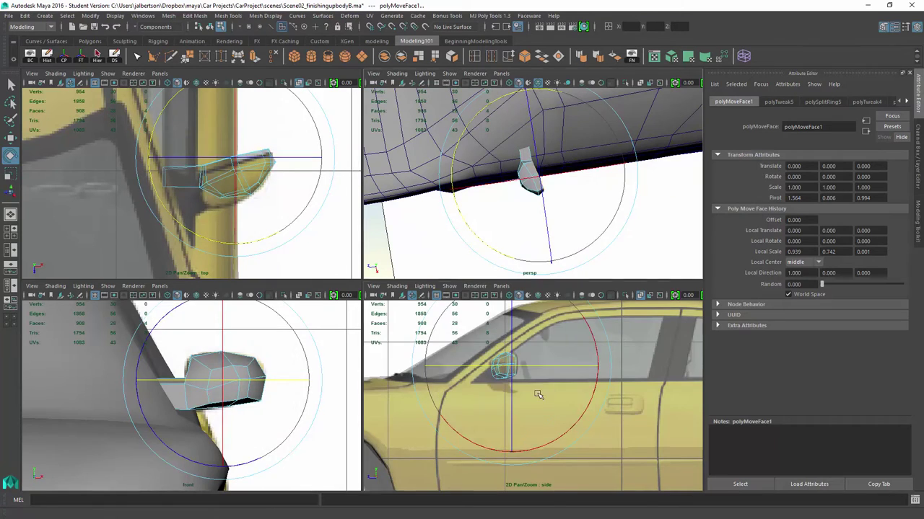
# Step: Pull the mirror's inner-end vertices closer to the door in the top view
pyautogui.press('w')
pyautogui.scroll(3, 533, 396)
pyautogui.scroll(2, 447, 404)
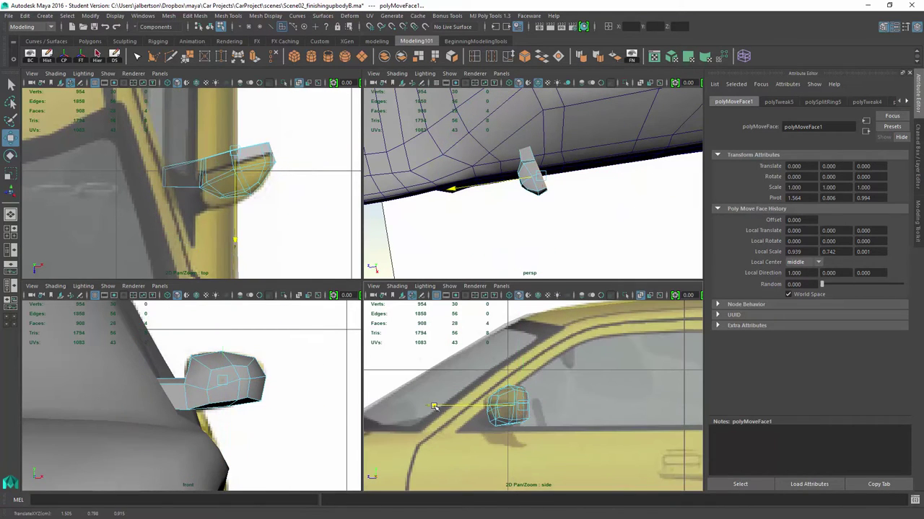
pyautogui.moveTo(241, 203); pyautogui.dragTo(209, 203, button='right')
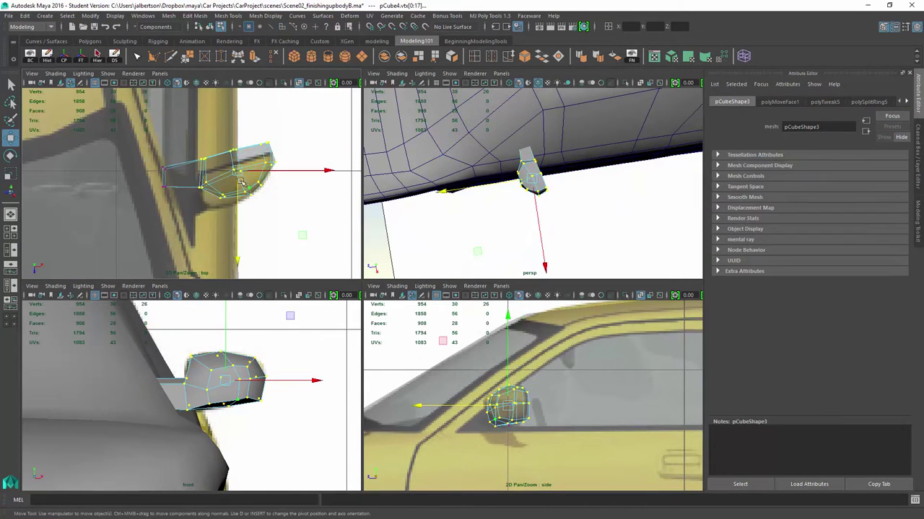
pyautogui.moveTo(285, 141)
pyautogui.mouseDown()
pyautogui.moveTo(155, 216)
pyautogui.moveTo(172, 186)
pyautogui.mouseUp()
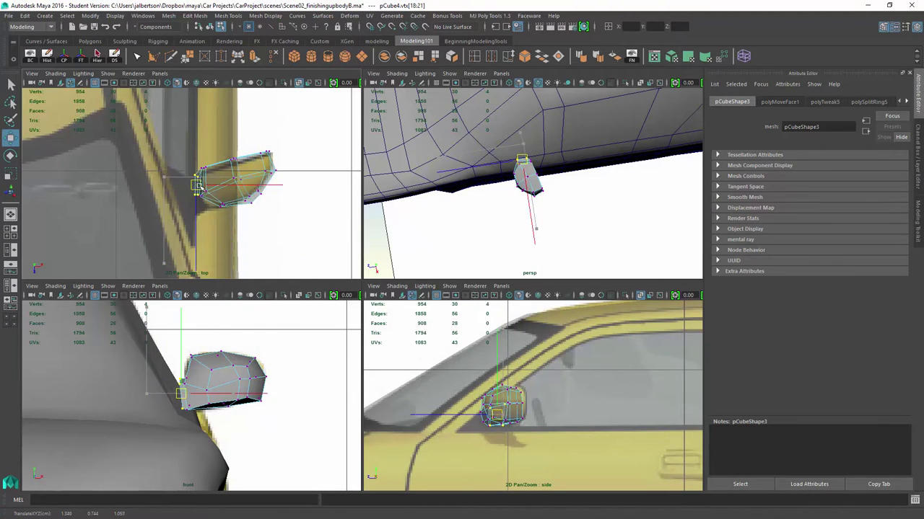
pyautogui.click(195, 192)
pyautogui.press('f')
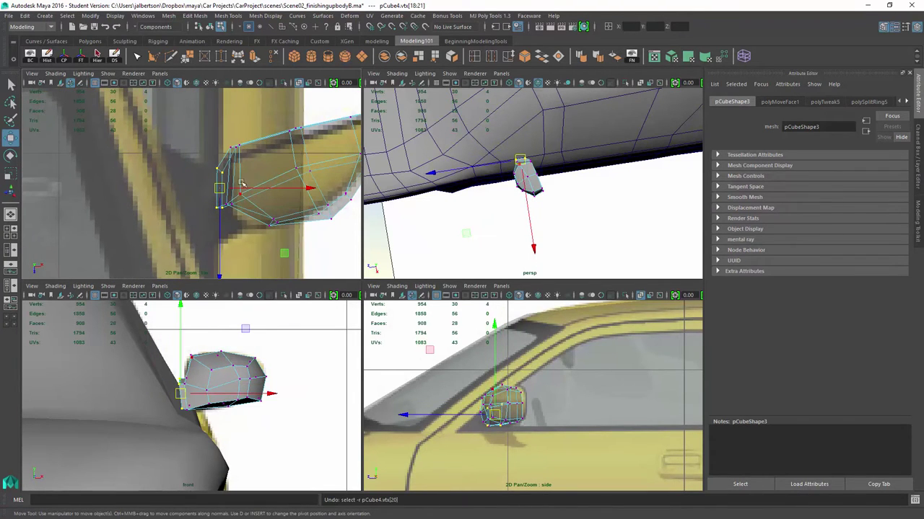
pyautogui.press('q')
pyautogui.press('F11')
# Step: Extrude the mirror's inner end face into an arm and rotate its end toward the door
pyautogui.click(227, 173)
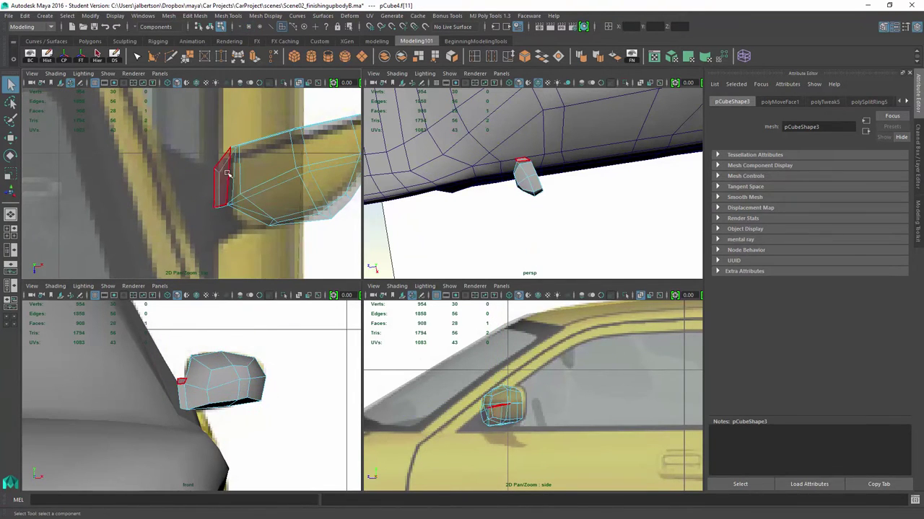
pyautogui.press('F8')
pyautogui.keyDown('alt'); pyautogui.moveTo(575, 207); pyautogui.dragTo(534, 159); pyautogui.keyUp('alt')
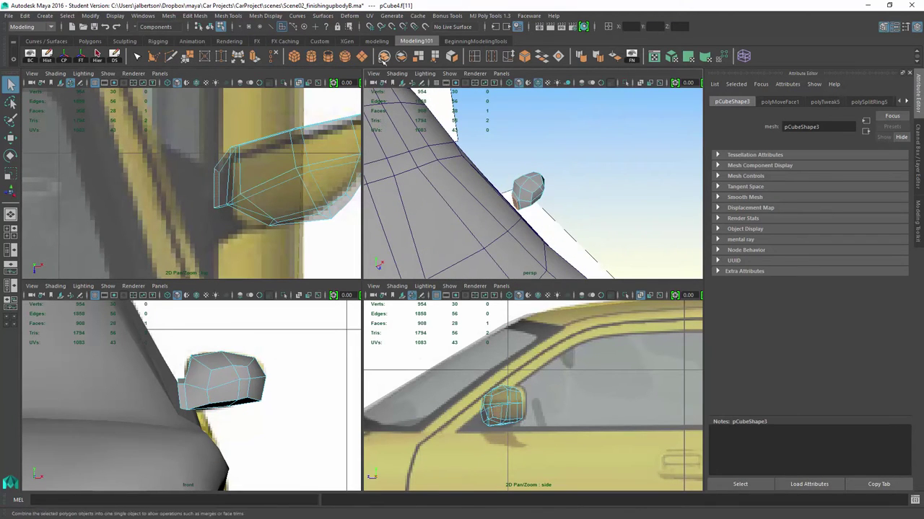
pyautogui.keyDown('alt'); pyautogui.moveTo(505, 192); pyautogui.dragTo(462, 222); pyautogui.keyUp('alt')
pyautogui.hotkey('ctrl', 'e')
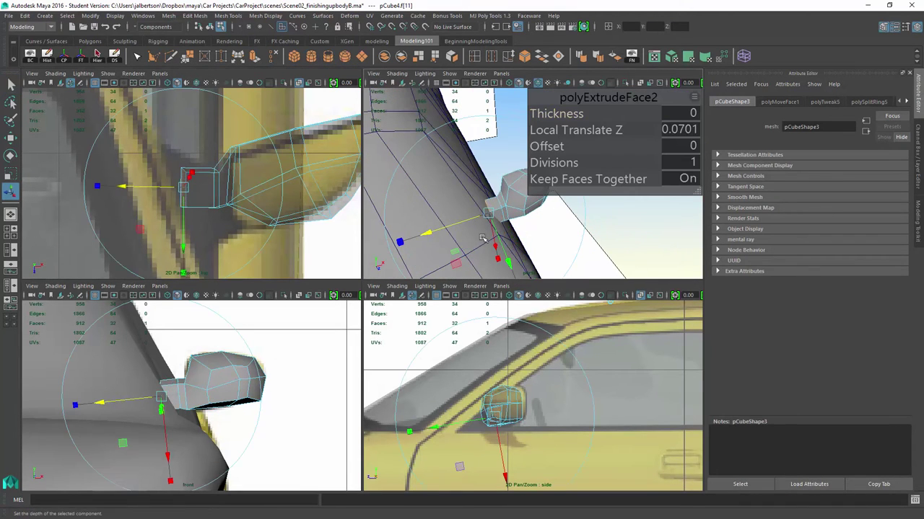
pyautogui.press('e')
pyautogui.moveTo(209, 206)
pyautogui.mouseDown()
pyautogui.moveTo(238, 216)
pyautogui.moveTo(236, 184)
pyautogui.mouseUp()
pyautogui.press('a')
pyautogui.press('f')
pyautogui.scroll(-5, 242, 206)
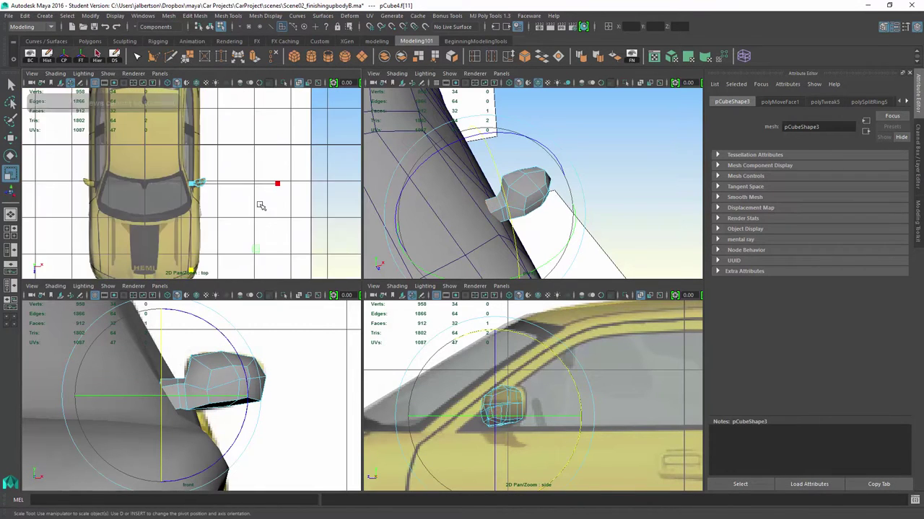
pyautogui.scroll(5, 243, 207)
pyautogui.press('space')
pyautogui.keyDown('alt'); pyautogui.moveTo(301, 241); pyautogui.dragTo(305, 260, button='middle'); pyautogui.keyUp('alt')
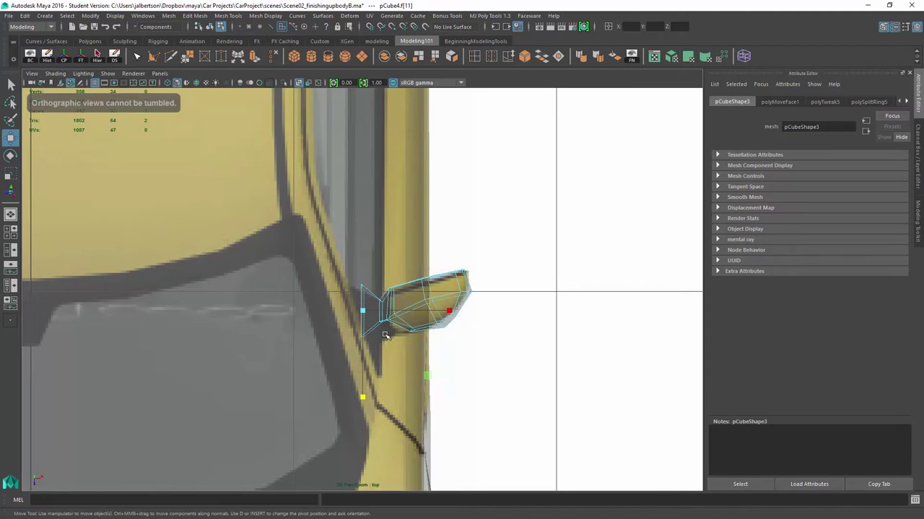
pyautogui.scroll(-1, 413, 309)
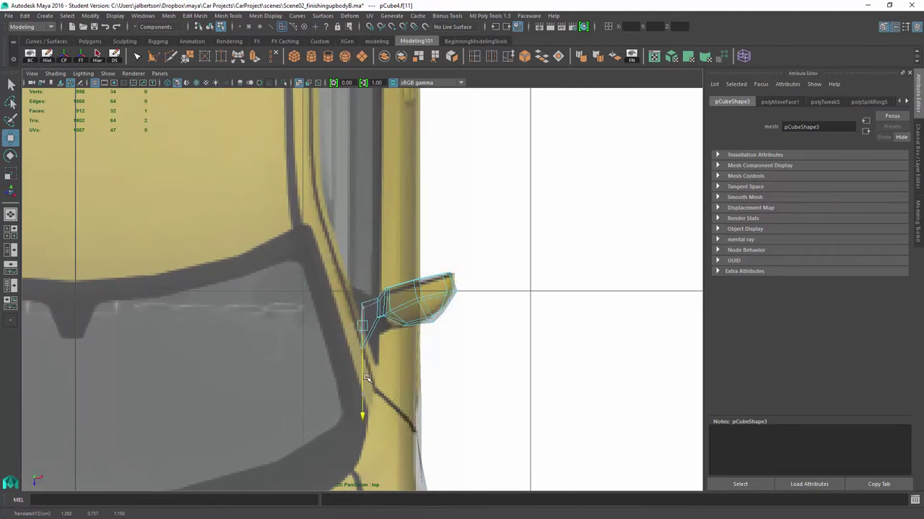
# Step: Isolate the mirror, delete the arm's end face, and return to object mode
pyautogui.moveTo(365, 236); pyautogui.dragTo(323, 234, button='right')
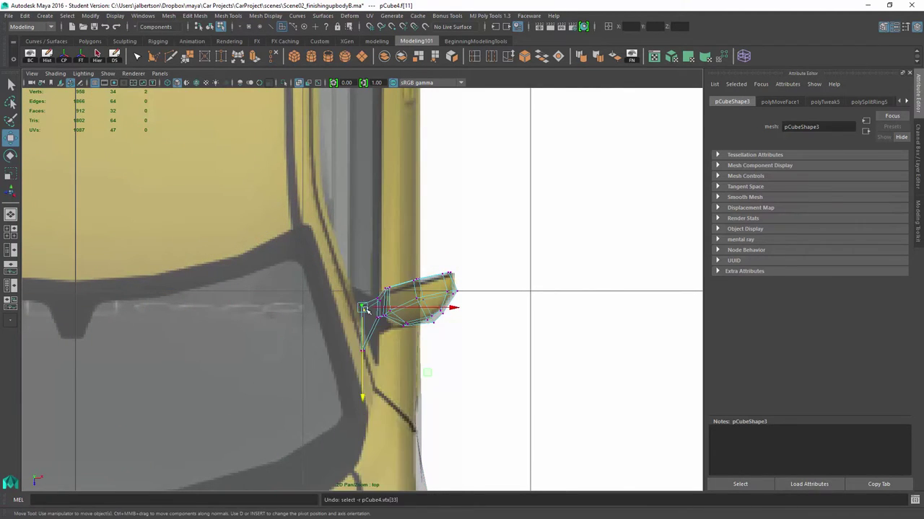
pyautogui.moveTo(552, 226)
pyautogui.keyDown('alt'); pyautogui.mouseDown()
pyautogui.moveTo(424, 224)
pyautogui.moveTo(448, 238)
pyautogui.mouseUp(); pyautogui.keyUp('alt')
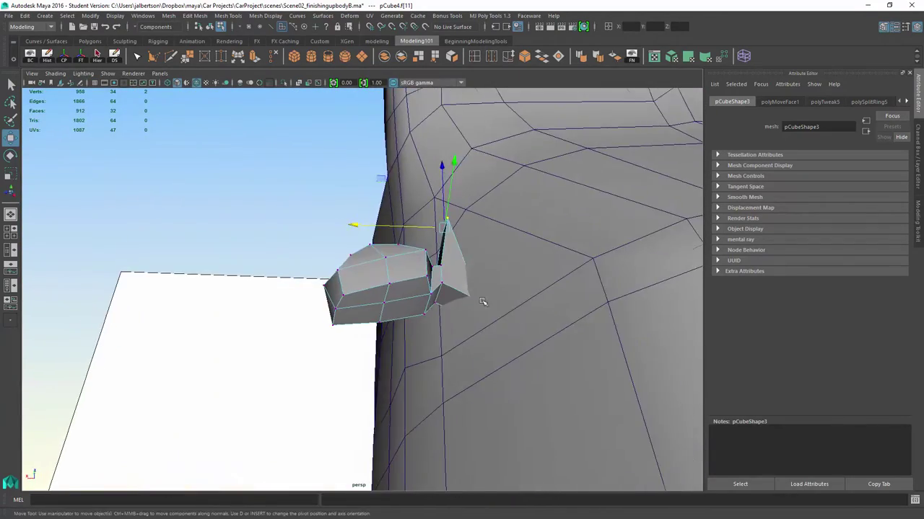
pyautogui.hotkey('ctrl', '1')
pyautogui.keyDown('alt'); pyautogui.moveTo(462, 274); pyautogui.dragTo(489, 301); pyautogui.keyUp('alt')
pyautogui.press('F11')
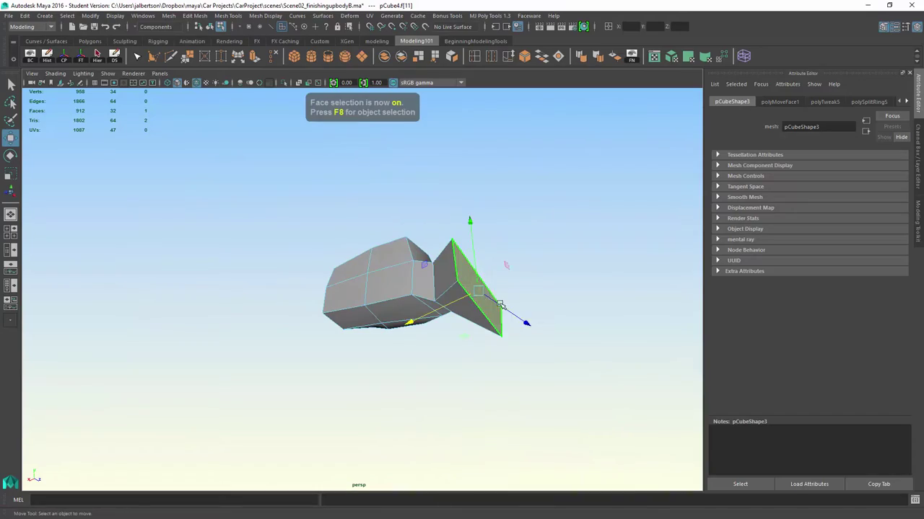
pyautogui.rightClick(466, 231)
pyautogui.press('Delete')
pyautogui.hotkey('ctrl', '1')
pyautogui.moveTo(508, 232); pyautogui.dragTo(530, 236, button='right')
pyautogui.moveTo(508, 255)
pyautogui.keyDown('alt'); pyautogui.mouseDown()
pyautogui.moveTo(347, 247)
pyautogui.moveTo(269, 132)
pyautogui.mouseUp(); pyautogui.keyUp('alt')
pyautogui.click(429, 27)
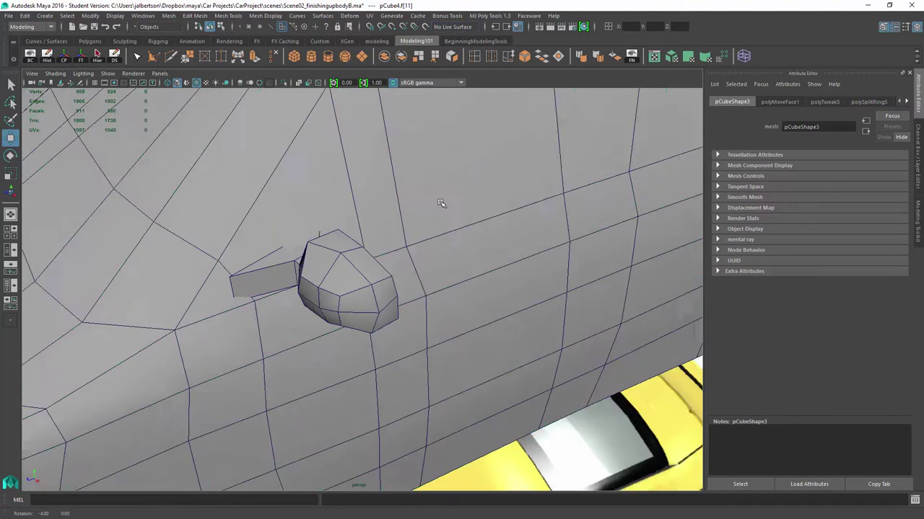
# Step: Make the car body live and rotate the arm's edge so it tapers against the door
pyautogui.keyDown('alt'); pyautogui.moveTo(439, 202); pyautogui.dragTo(267, 202); pyautogui.keyUp('alt')
pyautogui.press('q')
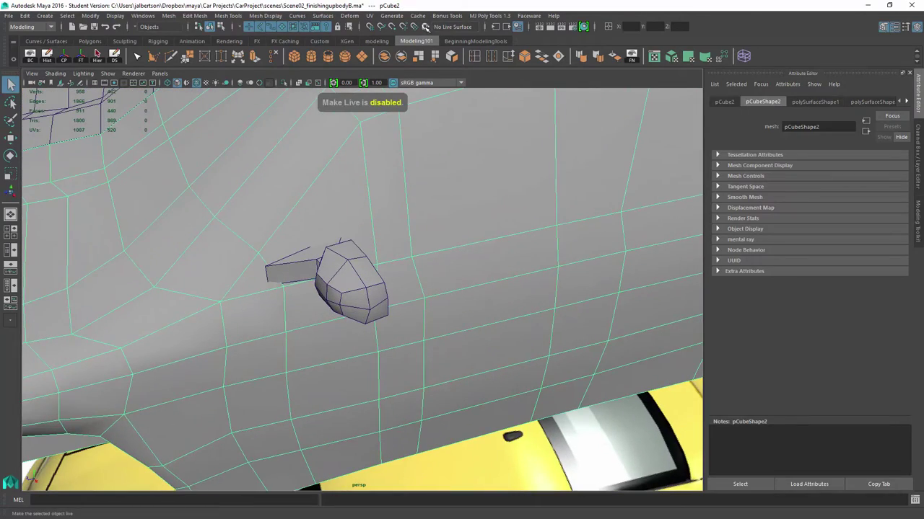
pyautogui.click(425, 27)
pyautogui.keyDown('alt'); pyautogui.moveTo(361, 289); pyautogui.dragTo(334, 312); pyautogui.keyUp('alt')
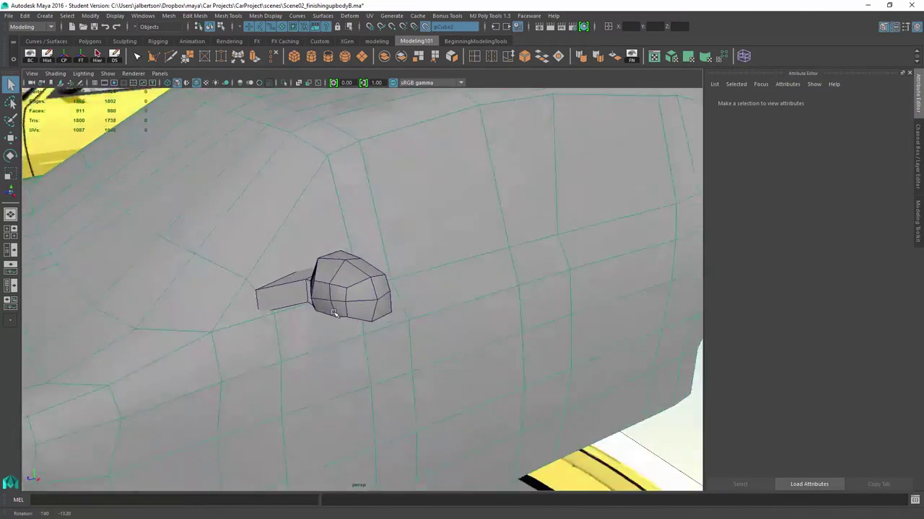
pyautogui.moveTo(268, 253); pyautogui.dragTo(268, 207, button='right')
pyautogui.click(252, 310)
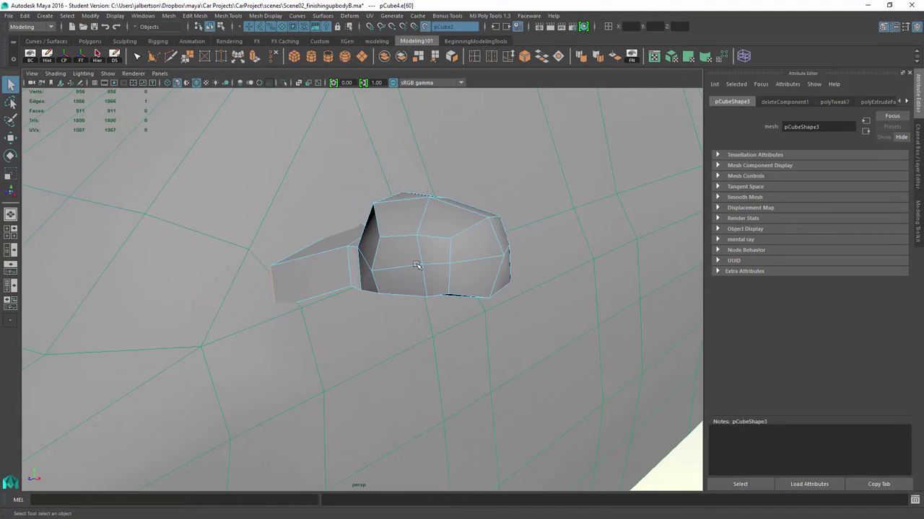
pyautogui.press('e')
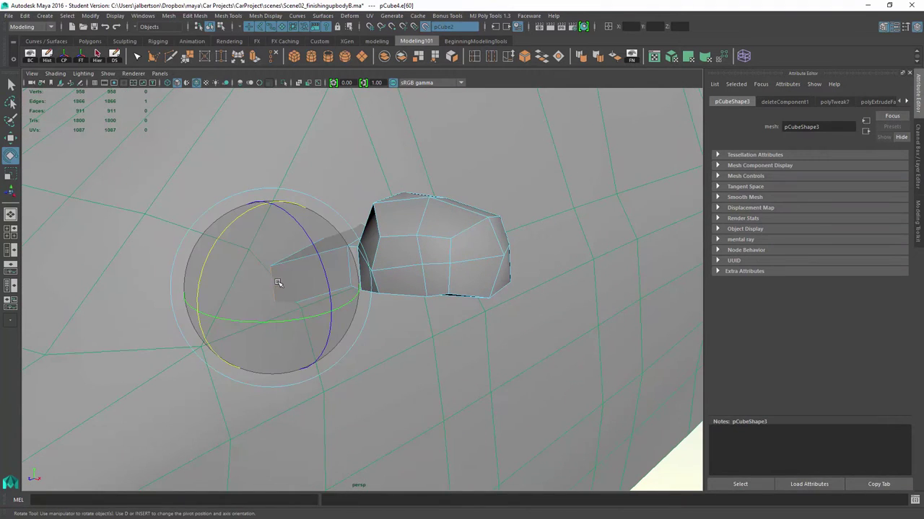
pyautogui.moveTo(278, 282)
pyautogui.keyDown('alt'); pyautogui.mouseDown()
pyautogui.moveTo(303, 280)
pyautogui.moveTo(302, 308)
pyautogui.mouseUp(); pyautogui.keyUp('alt')
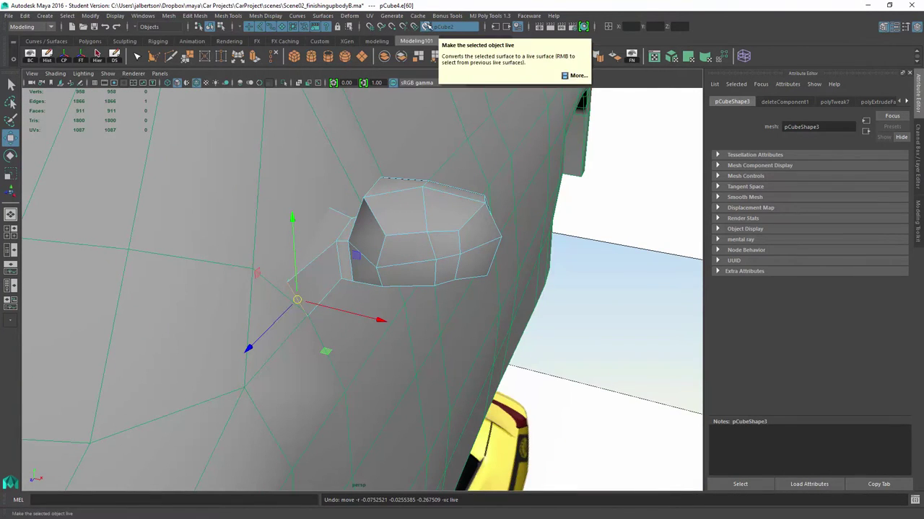
# Step: Turn off Make Live and pull back to a wide view of the car body
pyautogui.click(425, 26)
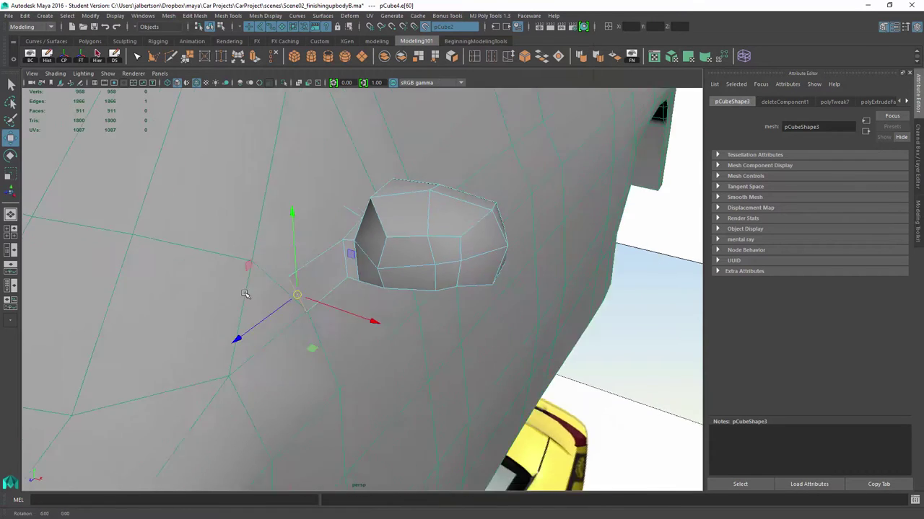
pyautogui.moveTo(325, 289)
pyautogui.keyDown('alt'); pyautogui.mouseDown()
pyautogui.moveTo(313, 267)
pyautogui.moveTo(472, 302)
pyautogui.mouseUp(); pyautogui.keyUp('alt')
pyautogui.scroll(-5, 472, 302)
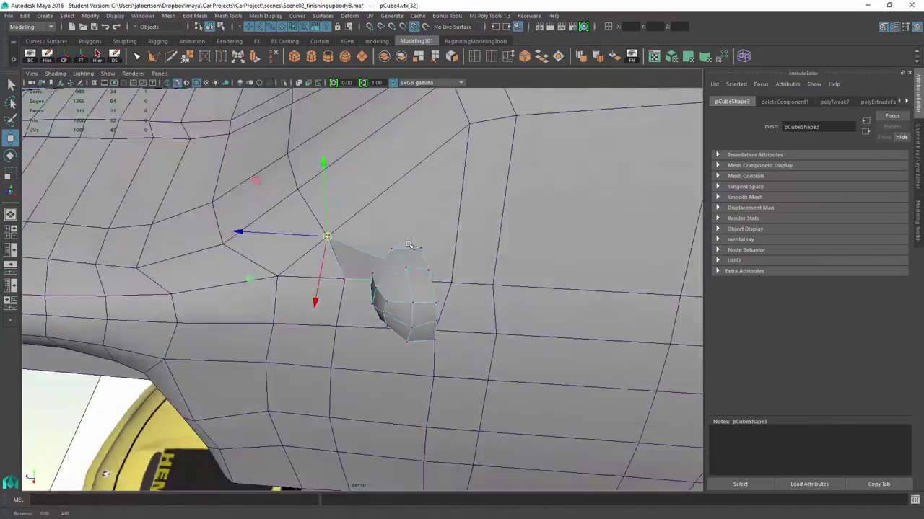
pyautogui.keyDown('alt'); pyautogui.moveTo(433, 238); pyautogui.dragTo(322, 98); pyautogui.keyUp('alt')
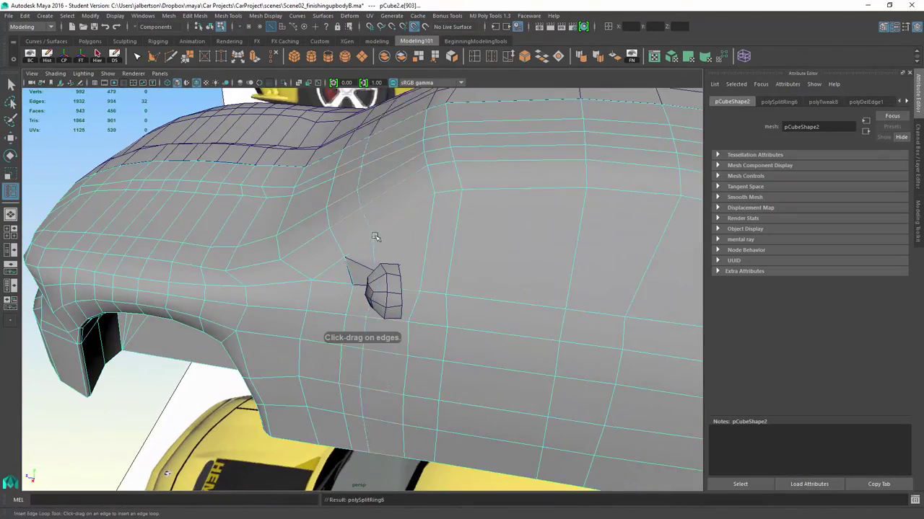
# Step: Move the arm's fin vertices toward the door so it meets the body cleanly
pyautogui.moveTo(375, 237)
pyautogui.keyDown('alt'); pyautogui.mouseDown()
pyautogui.moveTo(412, 275)
pyautogui.moveTo(462, 287)
pyautogui.moveTo(450, 293)
pyautogui.moveTo(416, 223)
pyautogui.moveTo(470, 161)
pyautogui.moveTo(348, 258)
pyautogui.moveTo(468, 315)
pyautogui.moveTo(489, 285)
pyautogui.moveTo(532, 291)
pyautogui.moveTo(512, 258)
pyautogui.moveTo(485, 274)
pyautogui.mouseUp(); pyautogui.keyUp('alt')
pyautogui.press('q')
pyautogui.press('w')
pyautogui.click(484, 274)
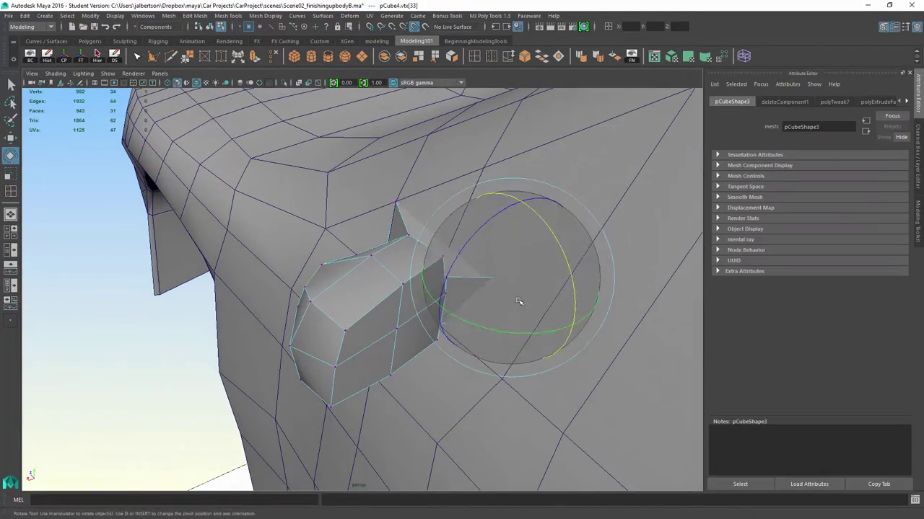
pyautogui.moveTo(520, 306)
pyautogui.mouseDown()
pyautogui.moveTo(485, 285)
pyautogui.moveTo(597, 263)
pyautogui.mouseUp()
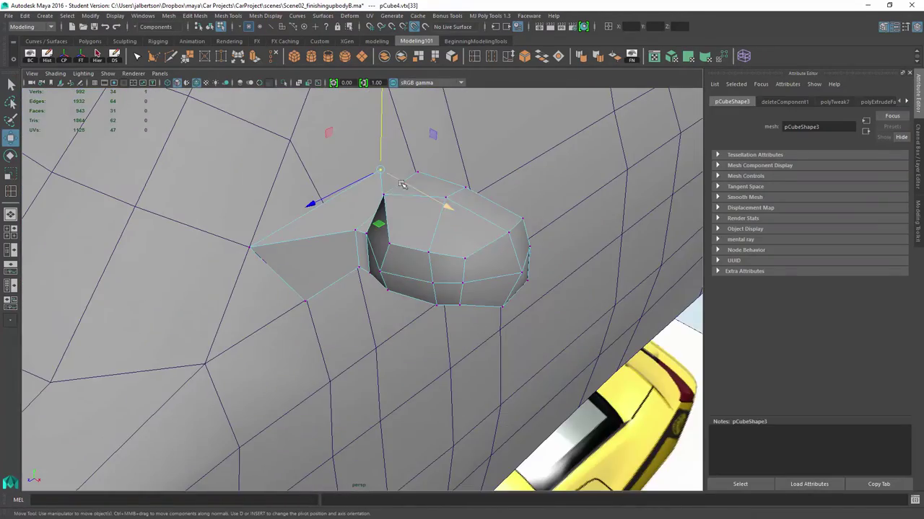
pyautogui.moveTo(402, 184)
pyautogui.keyDown('alt'); pyautogui.mouseDown()
pyautogui.moveTo(310, 303)
pyautogui.moveTo(278, 264)
pyautogui.moveTo(347, 238)
pyautogui.mouseUp(); pyautogui.keyUp('alt')
pyautogui.click(305, 311)
pyautogui.click(466, 313)
pyautogui.keyDown('alt'); pyautogui.moveTo(466, 313); pyautogui.dragTo(410, 326); pyautogui.keyUp('alt')
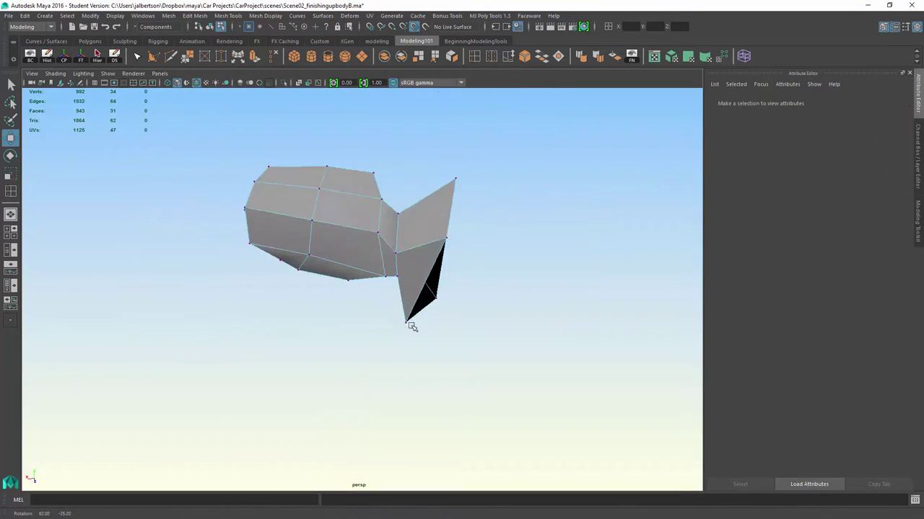
pyautogui.click(396, 254)
pyautogui.press('f')
pyautogui.moveTo(469, 276)
pyautogui.keyDown('alt'); pyautogui.mouseDown()
pyautogui.moveTo(469, 305)
pyautogui.moveTo(430, 305)
pyautogui.moveTo(389, 274)
pyautogui.moveTo(390, 180)
pyautogui.moveTo(398, 175)
pyautogui.moveTo(448, 212)
pyautogui.moveTo(320, 252)
pyautogui.mouseUp(); pyautogui.keyUp('alt')
pyautogui.click(339, 177)
pyautogui.click(520, 253)
pyautogui.moveTo(520, 254)
pyautogui.keyDown('alt'); pyautogui.mouseDown()
pyautogui.moveTo(488, 322)
pyautogui.moveTo(320, 264)
pyautogui.moveTo(402, 245)
pyautogui.moveTo(437, 189)
pyautogui.mouseUp(); pyautogui.keyUp('alt')
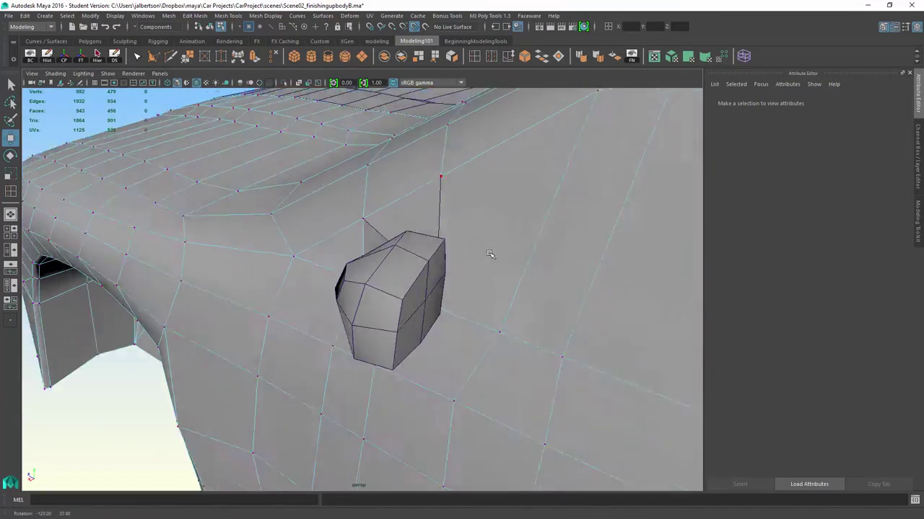
# Step: Delete the door faces under the mirror arm to open a hole
pyautogui.moveTo(437, 189); pyautogui.dragTo(462, 175, button='right')
pyautogui.moveTo(462, 175)
pyautogui.keyDown('alt'); pyautogui.mouseDown()
pyautogui.moveTo(527, 243)
pyautogui.moveTo(404, 217)
pyautogui.moveTo(291, 156)
pyautogui.moveTo(408, 245)
pyautogui.mouseUp(); pyautogui.keyUp('alt')
pyautogui.click(527, 243)
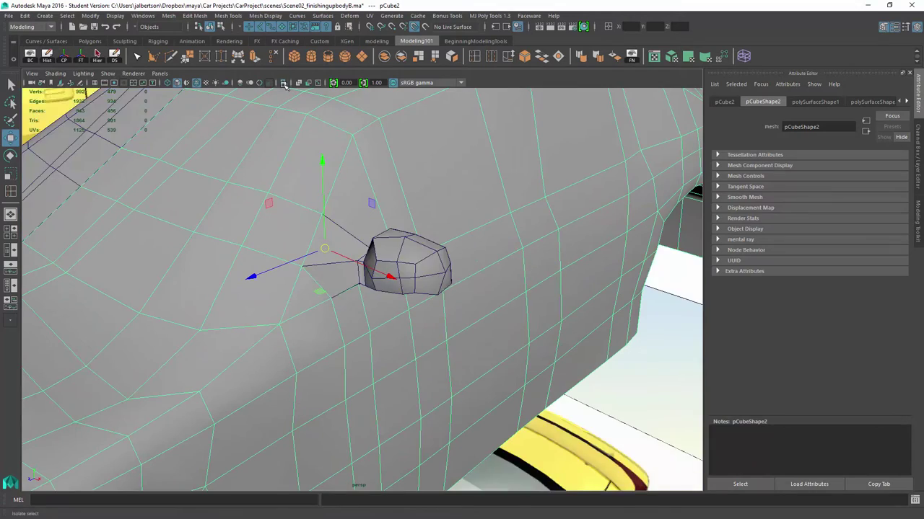
pyautogui.moveTo(309, 185); pyautogui.dragTo(309, 162, button='right')
pyautogui.click(320, 258)
pyautogui.press('Delete')
pyautogui.moveTo(406, 234); pyautogui.dragTo(364, 229, button='right')
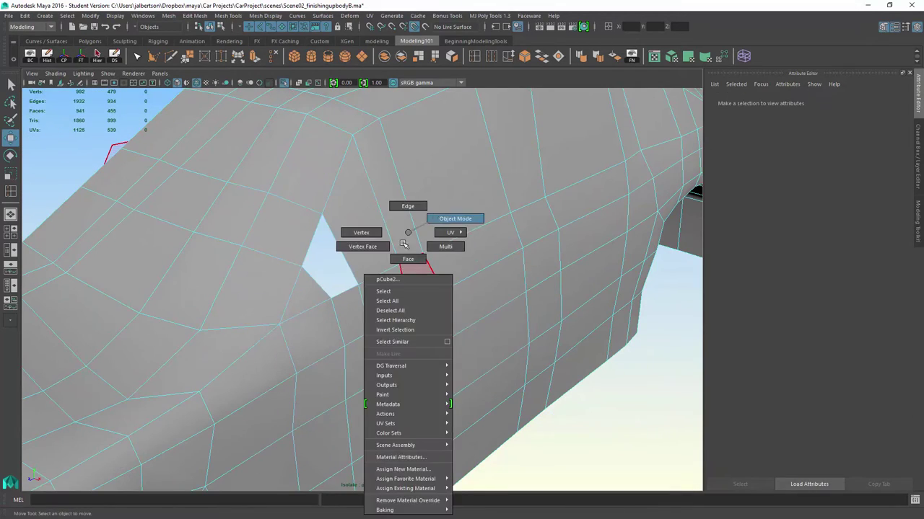
# Step: Exit Isolate Select and select the mirror piece to join with the car body
pyautogui.click(284, 82)
pyautogui.click(392, 258)
pyautogui.keyDown('alt'); pyautogui.moveTo(391, 258); pyautogui.dragTo(346, 280); pyautogui.keyUp('alt')
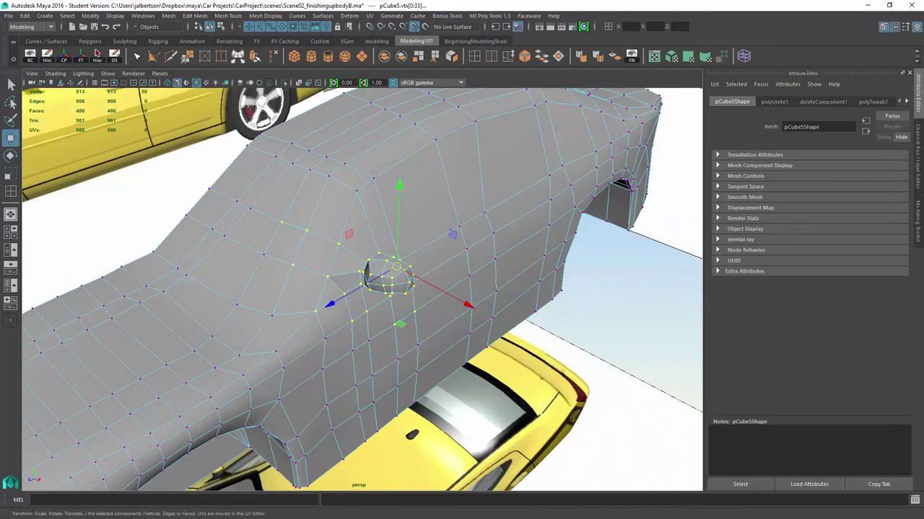
# Step: Merge the mirror arm's vertices into the door hole, leaving 509 vertices
pyautogui.click(187, 55)
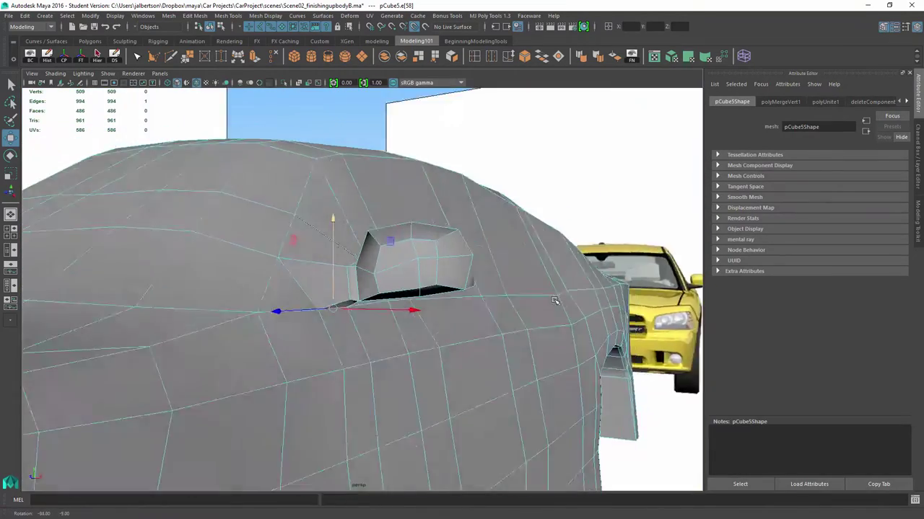
pyautogui.moveTo(373, 233); pyautogui.dragTo(338, 254, button='right')
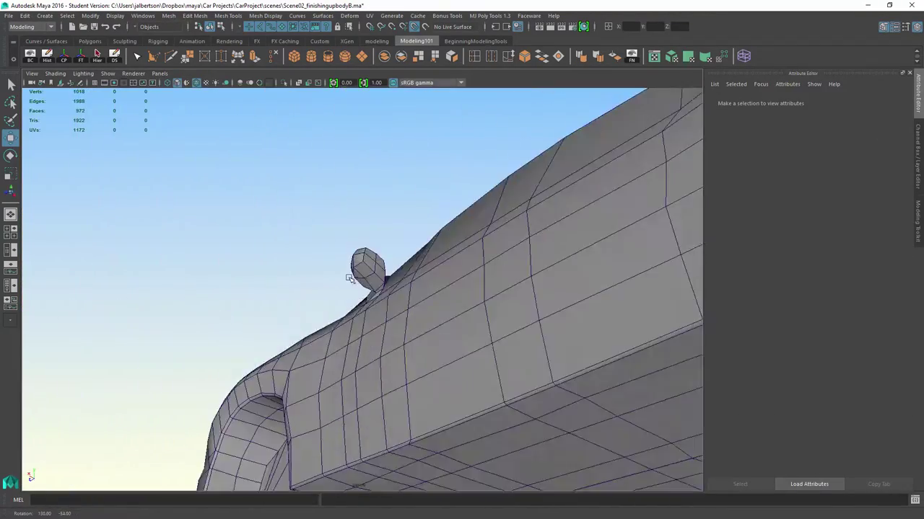
pyautogui.press('space')
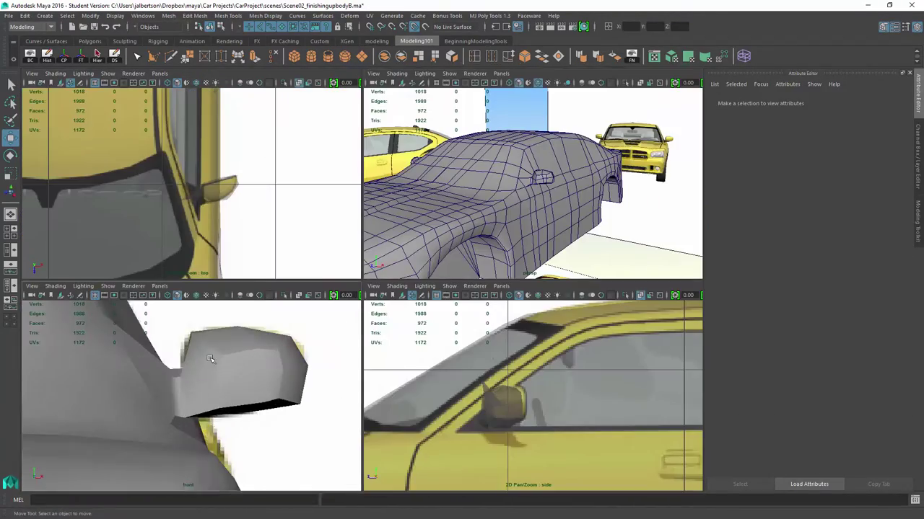
# Step: In the four-view layout, select an edge of the mirror head and extrude it
pyautogui.click(186, 335)
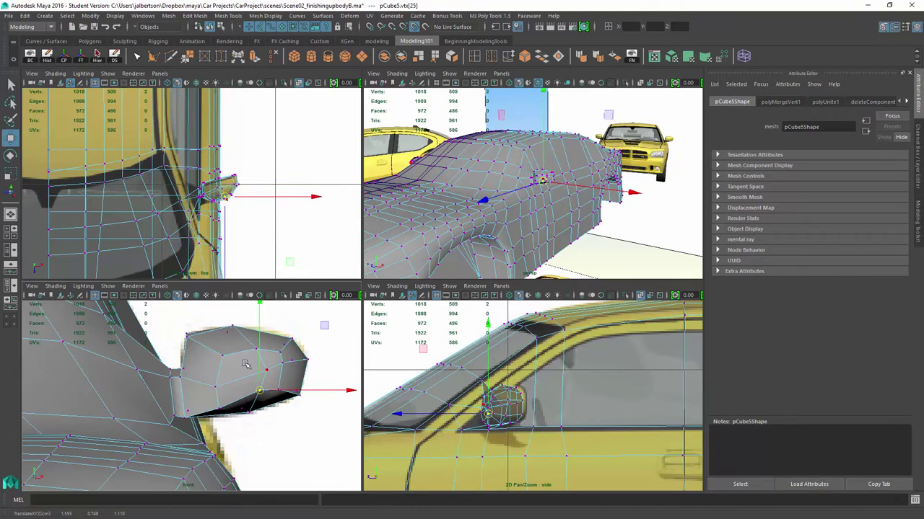
pyautogui.moveTo(177, 324); pyautogui.dragTo(196, 348)
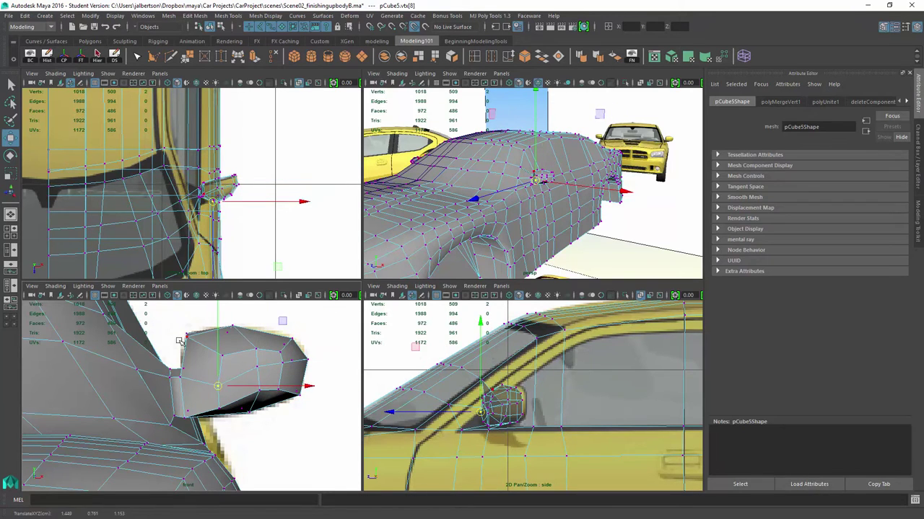
pyautogui.moveTo(208, 360); pyautogui.dragTo(216, 339, button='right')
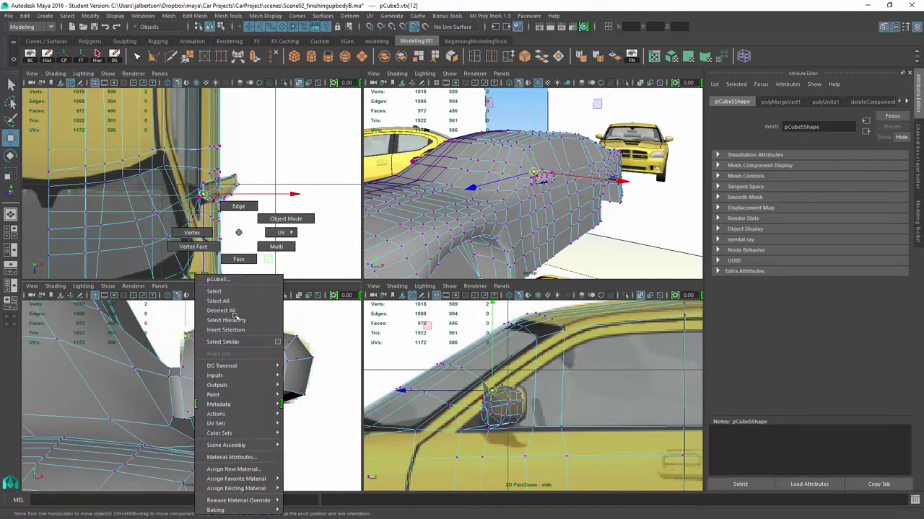
pyautogui.click(235, 351)
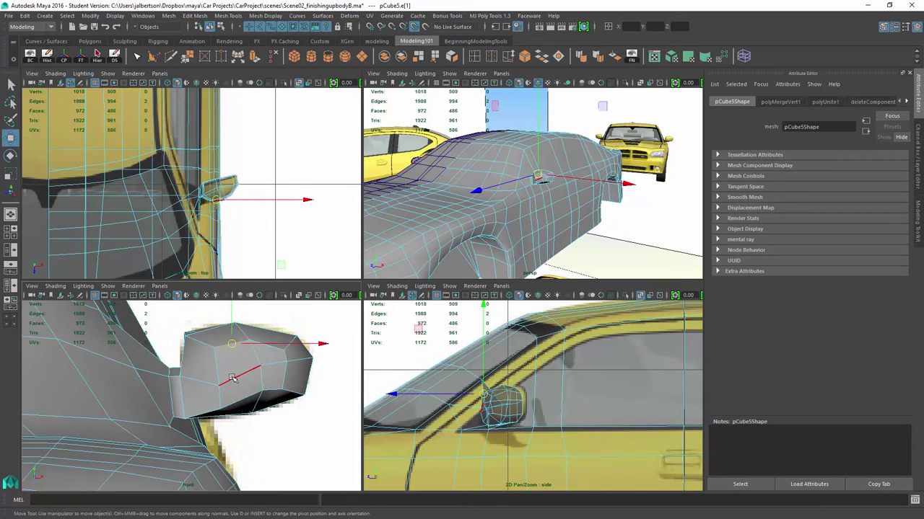
pyautogui.scroll(-5, 241, 356)
pyautogui.hotkey('ctrl', 'e')
pyautogui.scroll(3, 262, 433)
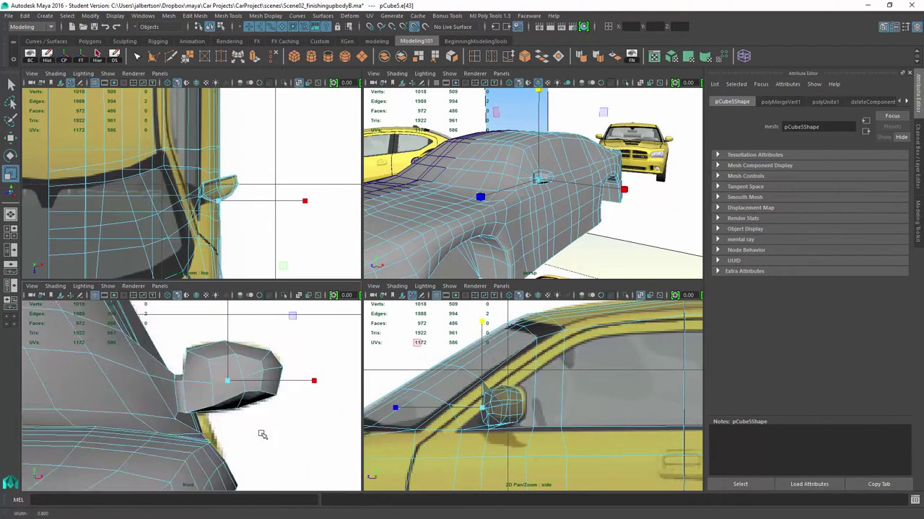
pyautogui.scroll(2, 258, 437)
pyautogui.moveTo(276, 390); pyautogui.dragTo(301, 352, button='right')
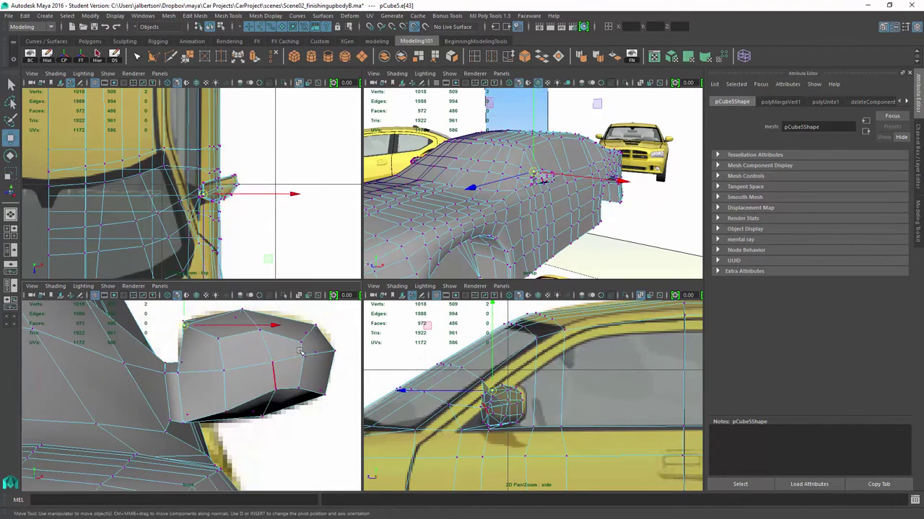
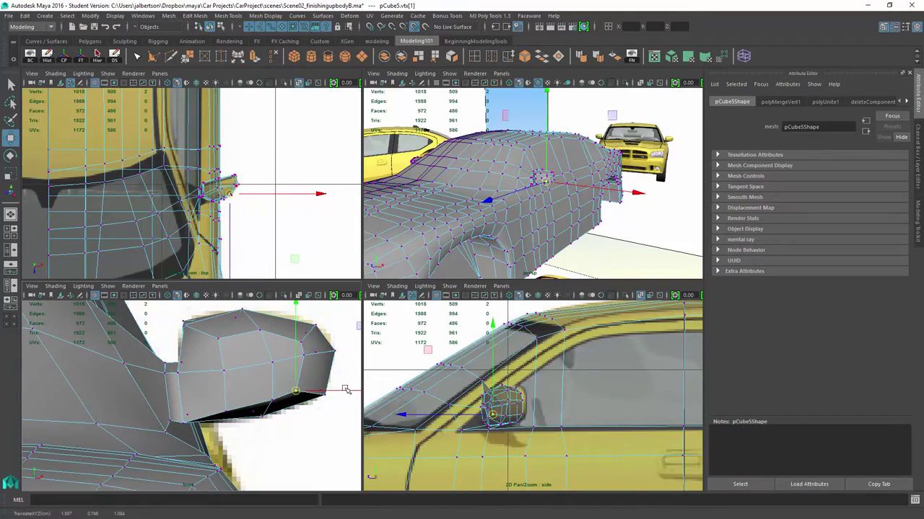
# Step: Check the mirror in a maximized view, make and undo a trial cylinder, then open Polygon Primitives
pyautogui.press('space')
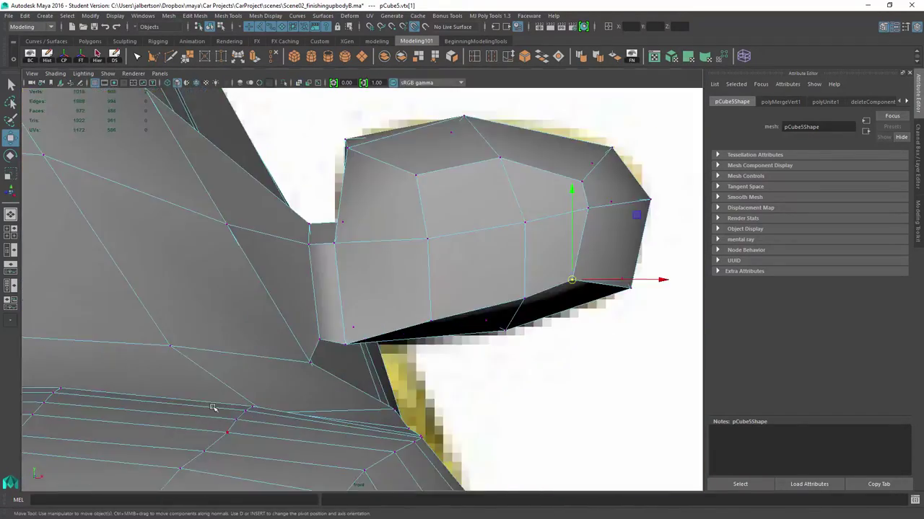
pyautogui.press('space')
pyautogui.press('space')
pyautogui.press('space')
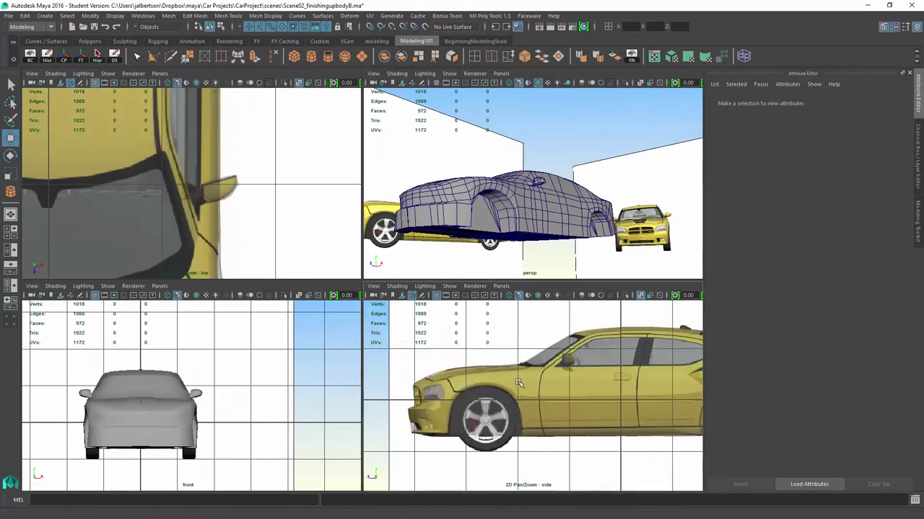
pyautogui.click(311, 56)
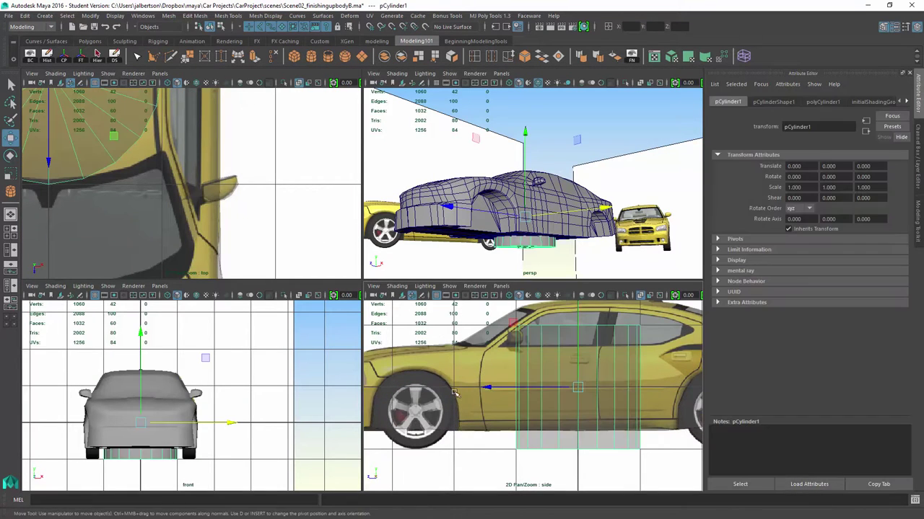
pyautogui.hotkey('ctrl', 'z')
pyautogui.click(44, 15)
pyautogui.moveTo(74, 50)
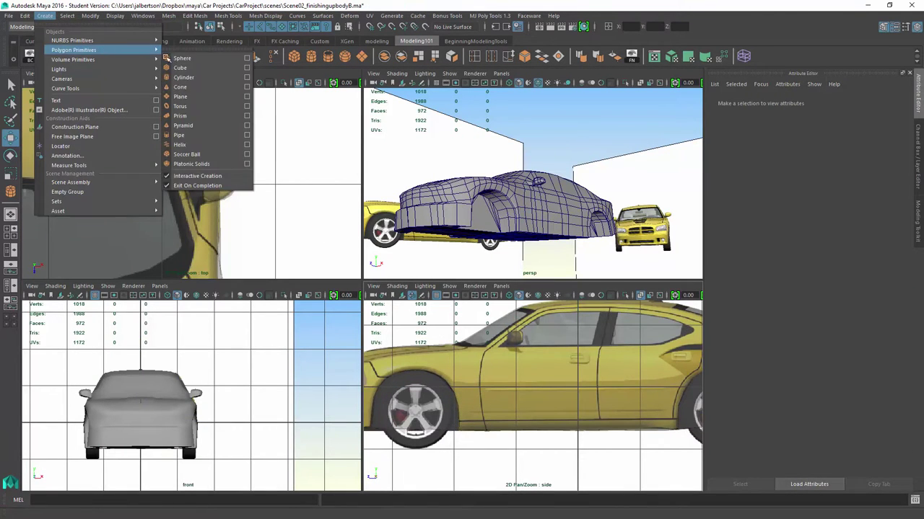
# Step: Draw a 20-sided polygon cylinder interactively over the front wheel
pyautogui.click(189, 79)
pyautogui.scroll(2, 490, 396)
pyautogui.moveTo(469, 415); pyautogui.dragTo(488, 404)
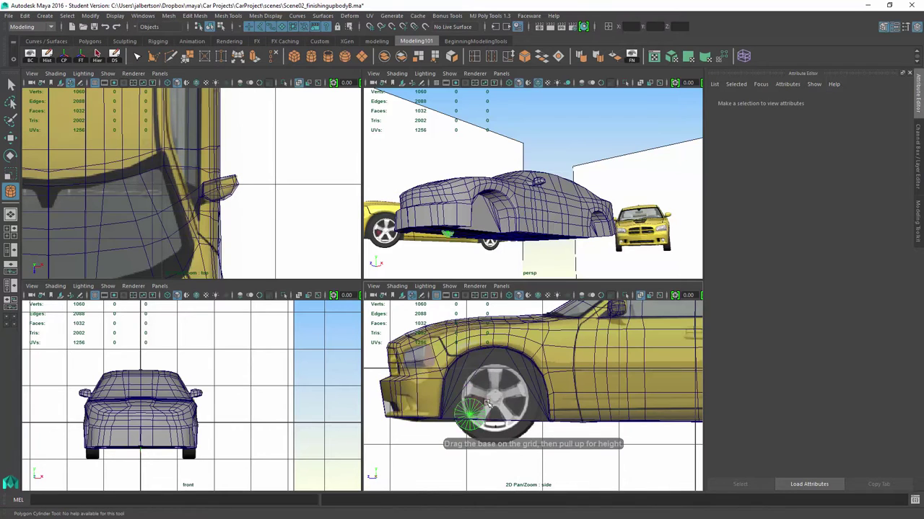
pyautogui.moveTo(470, 195)
pyautogui.keyDown('alt'); pyautogui.mouseDown()
pyautogui.moveTo(470, 232)
pyautogui.moveTo(505, 209)
pyautogui.moveTo(574, 195)
pyautogui.moveTo(476, 216)
pyautogui.mouseUp(); pyautogui.keyUp('alt')
pyautogui.press('w')
# Step: Move and scale the cylinder to fit the reference front wheel, tucked toward the body
pyautogui.moveTo(469, 415); pyautogui.dragTo(493, 399)
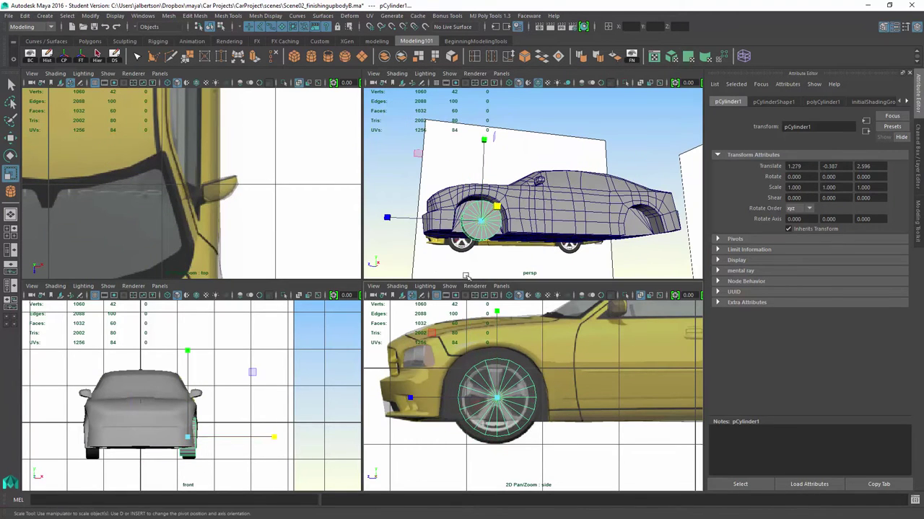
pyautogui.moveTo(482, 221); pyautogui.dragTo(491, 223)
pyautogui.press('f')
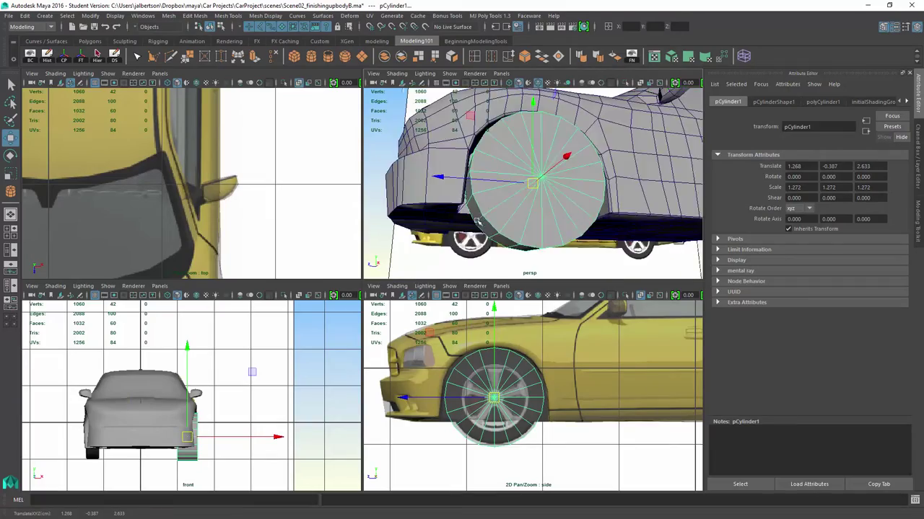
pyautogui.moveTo(480, 221)
pyautogui.keyDown('alt'); pyautogui.mouseDown()
pyautogui.moveTo(599, 201)
pyautogui.moveTo(396, 206)
pyautogui.moveTo(433, 216)
pyautogui.mouseUp(); pyautogui.keyUp('alt')
pyautogui.press('space')
# Step: Extrude the wheel's cap faces and scale them inward for an inset
pyautogui.press('F11')
pyautogui.click(329, 238)
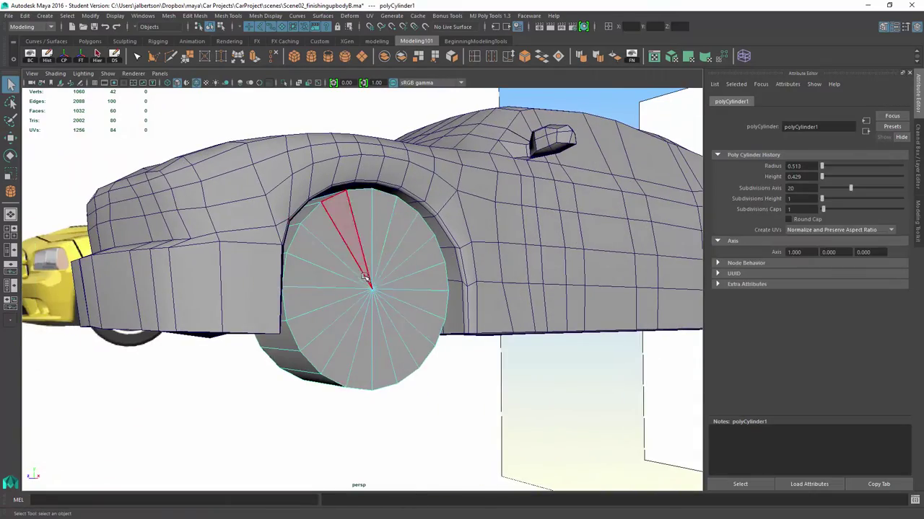
pyautogui.press('f')
pyautogui.keyDown('alt'); pyautogui.moveTo(367, 346); pyautogui.dragTo(582, 392); pyautogui.keyUp('alt')
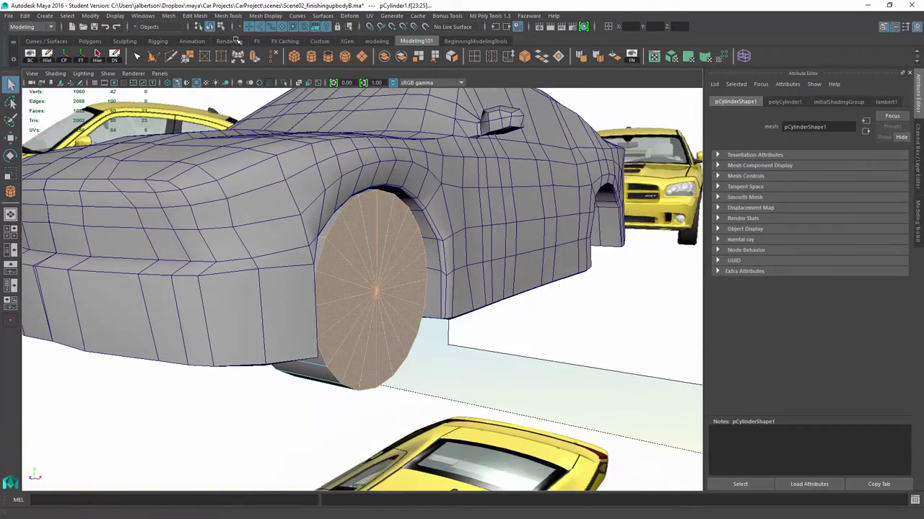
pyautogui.click(260, 59)
pyautogui.press('r')
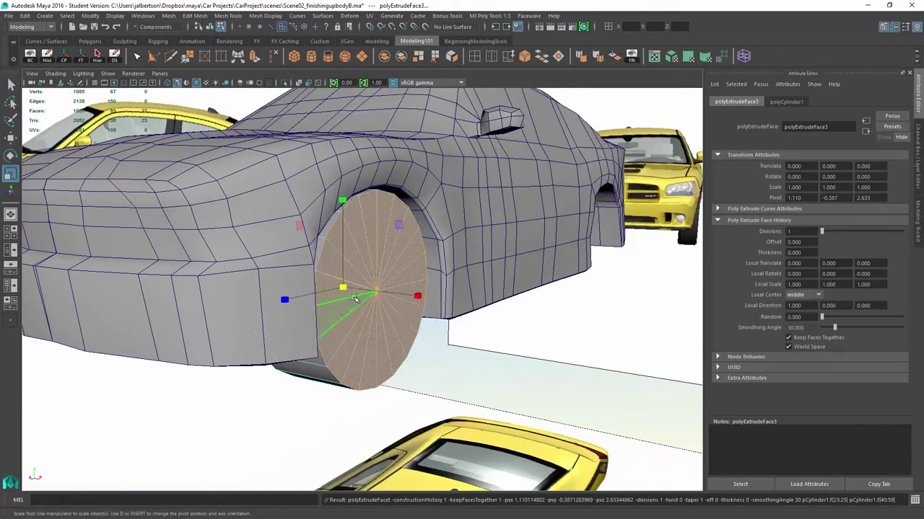
pyautogui.keyDown('alt'); pyautogui.moveTo(300, 283); pyautogui.dragTo(344, 290); pyautogui.keyUp('alt')
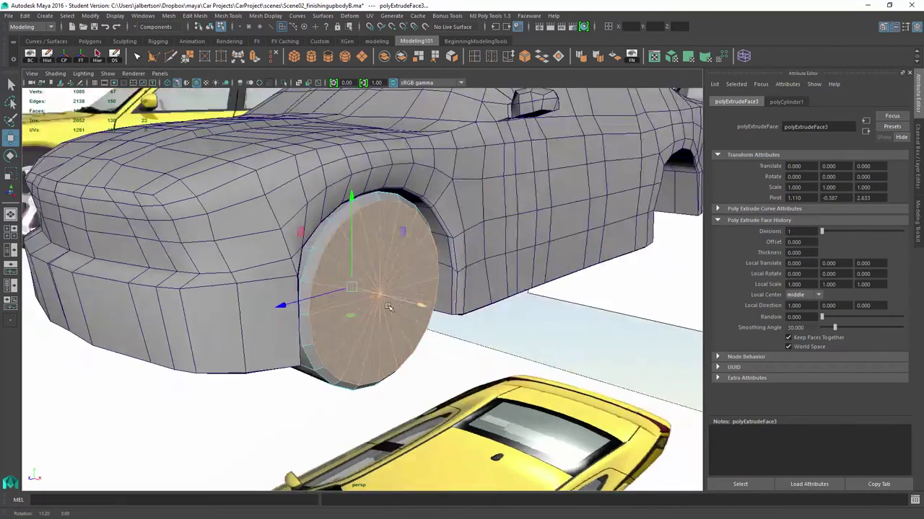
pyautogui.press('space')
# Step: Narrow the wheel to 0.975 in X and nudge it to X 1.170 under the arch
pyautogui.click(374, 277)
pyautogui.press('space')
pyautogui.scroll(2, 289, 289)
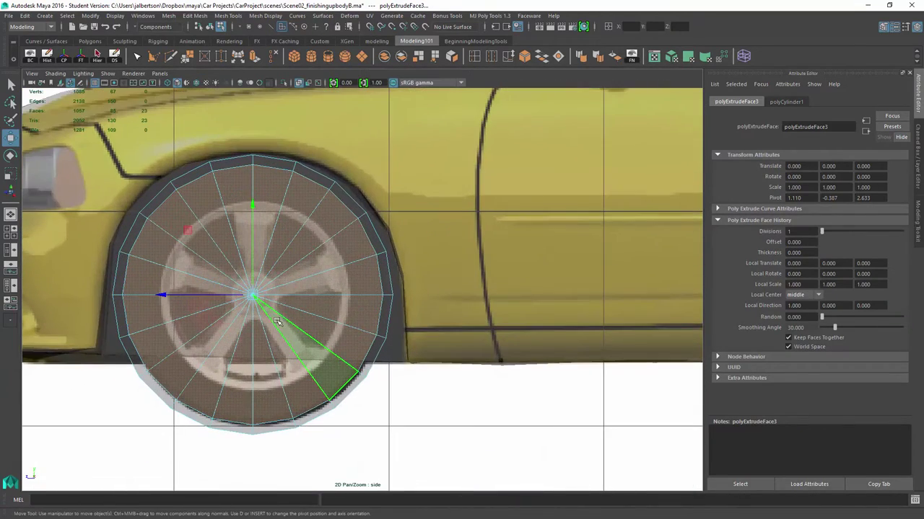
pyautogui.moveTo(267, 273); pyautogui.dragTo(318, 225, button='right')
pyautogui.press('r')
pyautogui.scroll(2, 254, 306)
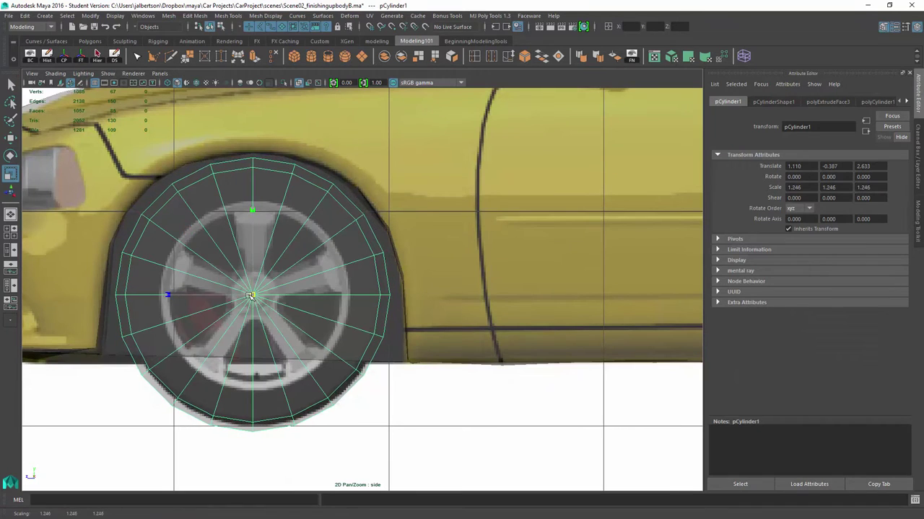
pyautogui.moveTo(251, 296); pyautogui.dragTo(268, 282)
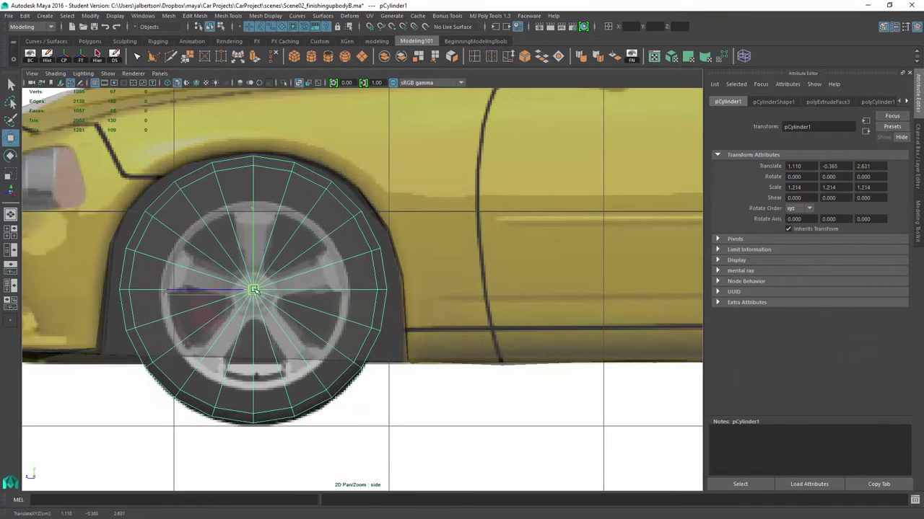
pyautogui.press('space')
# Step: Reorient the perspective view and select the faces of the wheel's outer cap
pyautogui.keyDown('alt'); pyautogui.moveTo(505, 180); pyautogui.dragTo(548, 165); pyautogui.keyUp('alt')
pyautogui.scroll(2, 549, 164)
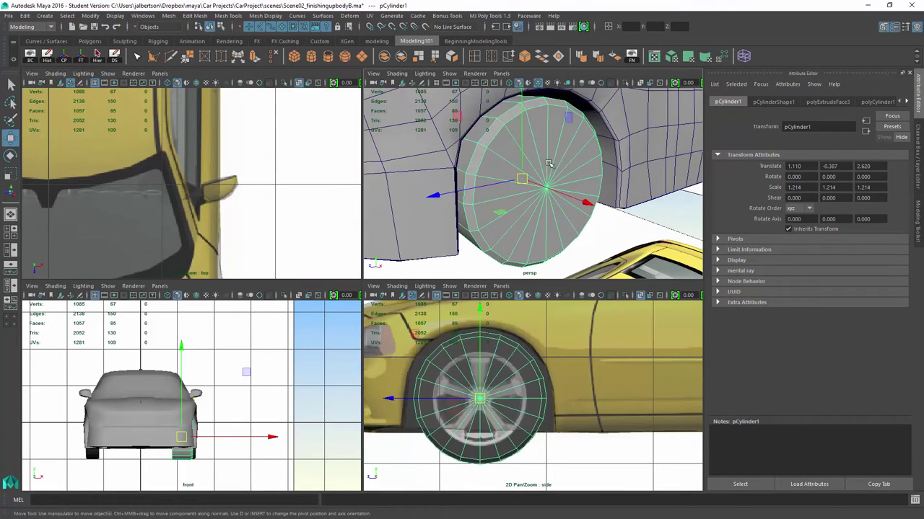
pyautogui.moveTo(540, 186); pyautogui.dragTo(540, 213, button='right')
pyautogui.moveTo(488, 192)
pyautogui.keyDown('alt'); pyautogui.mouseDown()
pyautogui.moveTo(606, 167)
pyautogui.moveTo(505, 166)
pyautogui.mouseUp(); pyautogui.keyUp('alt')
pyautogui.press('F8')
pyautogui.press('r')
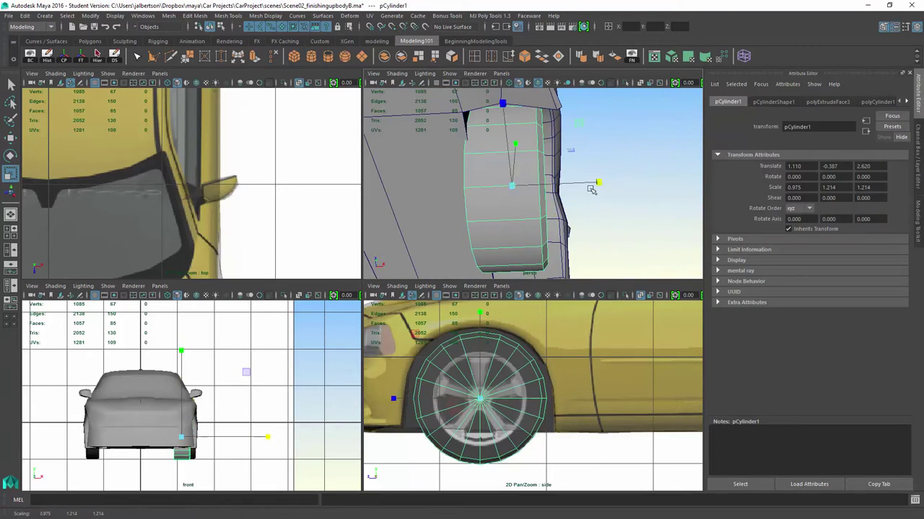
pyautogui.keyDown('alt'); pyautogui.moveTo(617, 200); pyautogui.dragTo(529, 398); pyautogui.keyUp('alt')
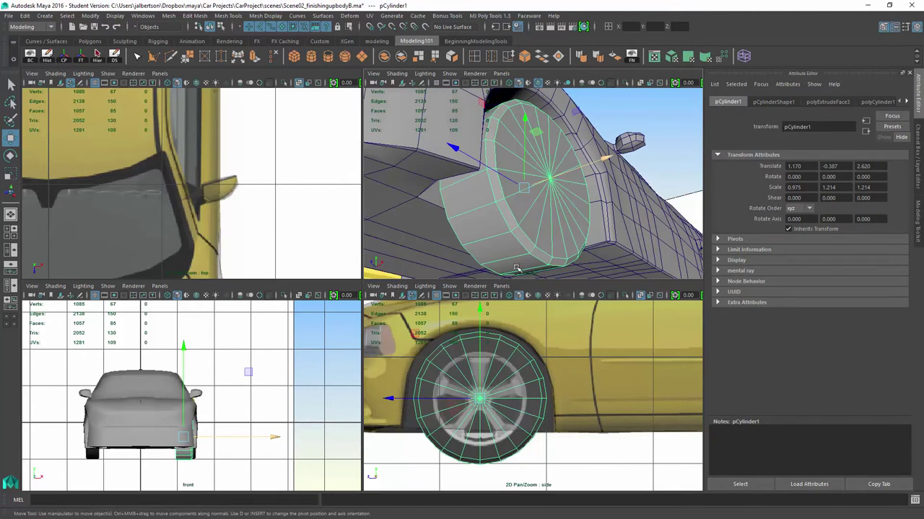
pyautogui.keyDown('alt'); pyautogui.moveTo(516, 268); pyautogui.dragTo(515, 171); pyautogui.keyUp('alt')
pyautogui.moveTo(516, 171); pyautogui.dragTo(515, 200, button='right')
pyautogui.moveTo(516, 175)
pyautogui.mouseDown()
pyautogui.moveTo(552, 201)
pyautogui.moveTo(567, 170)
pyautogui.mouseUp()
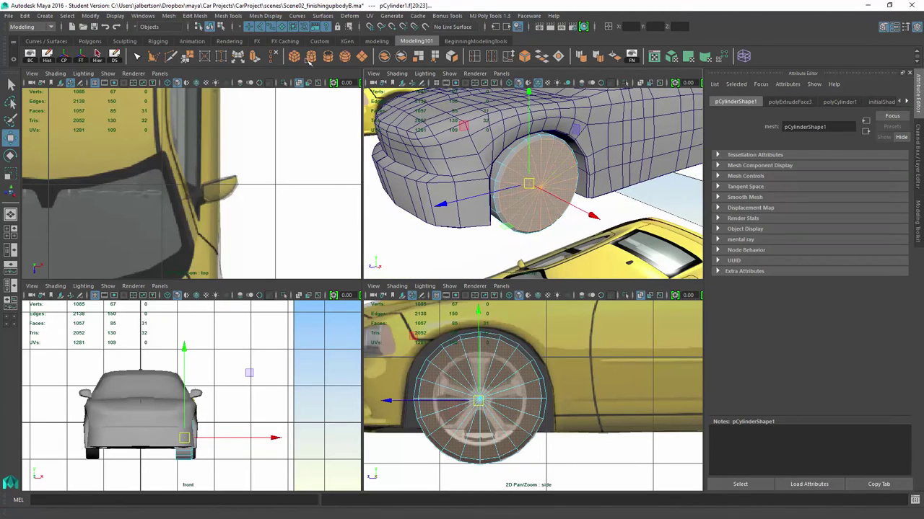
# Step: Extrude the outer cap faces to start the rim inset
pyautogui.click(252, 56)
pyautogui.click(528, 186)
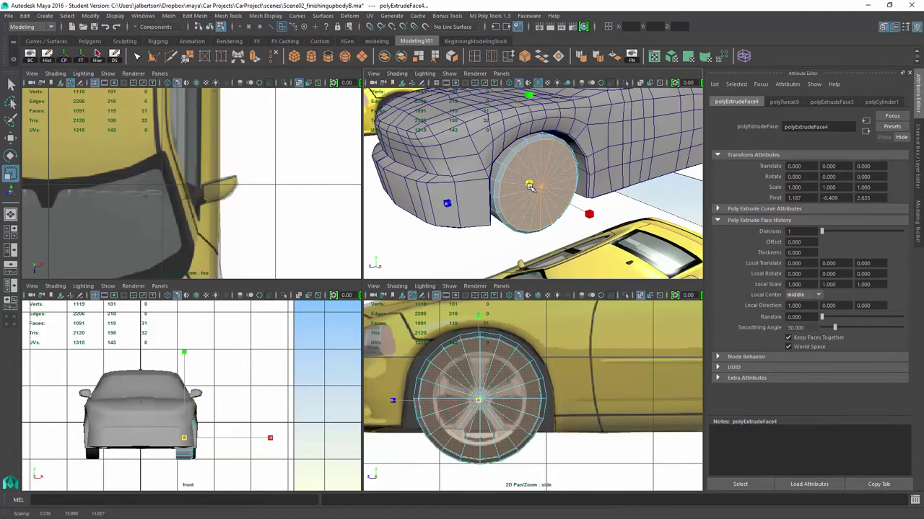
pyautogui.keyDown('alt'); pyautogui.moveTo(518, 188); pyautogui.dragTo(590, 210); pyautogui.keyUp('alt')
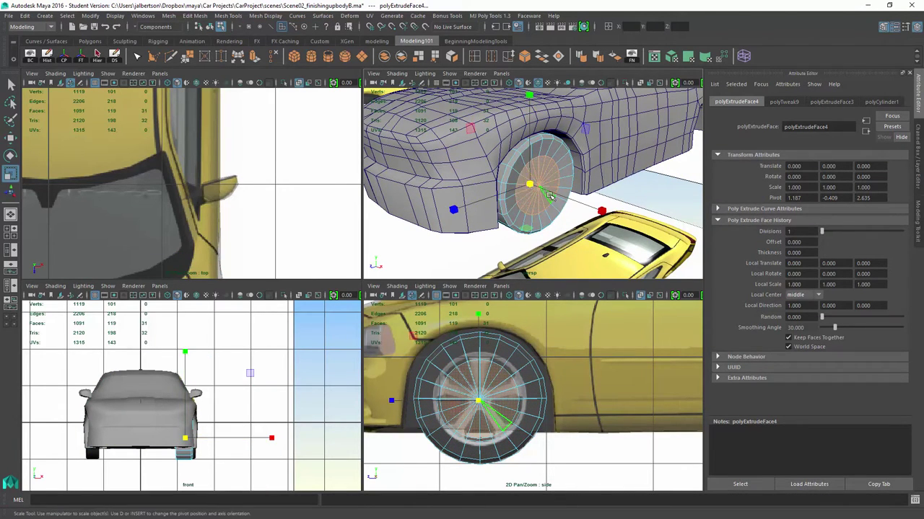
pyautogui.moveTo(573, 200)
pyautogui.keyDown('alt'); pyautogui.mouseDown()
pyautogui.moveTo(457, 206)
pyautogui.moveTo(588, 196)
pyautogui.mouseUp(); pyautogui.keyUp('alt')
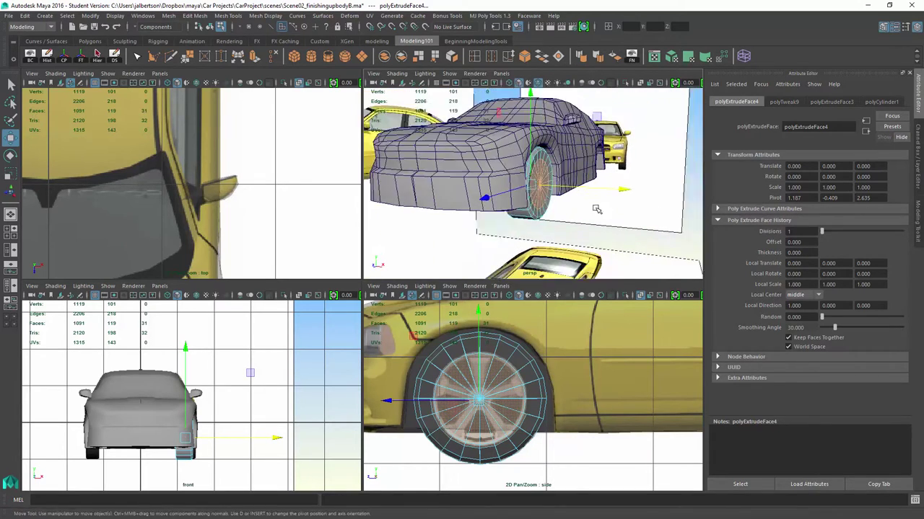
# Step: Extrude the inner cap faces again with Ctrl+E and scale them inward
pyautogui.hotkey('ctrl', 'e')
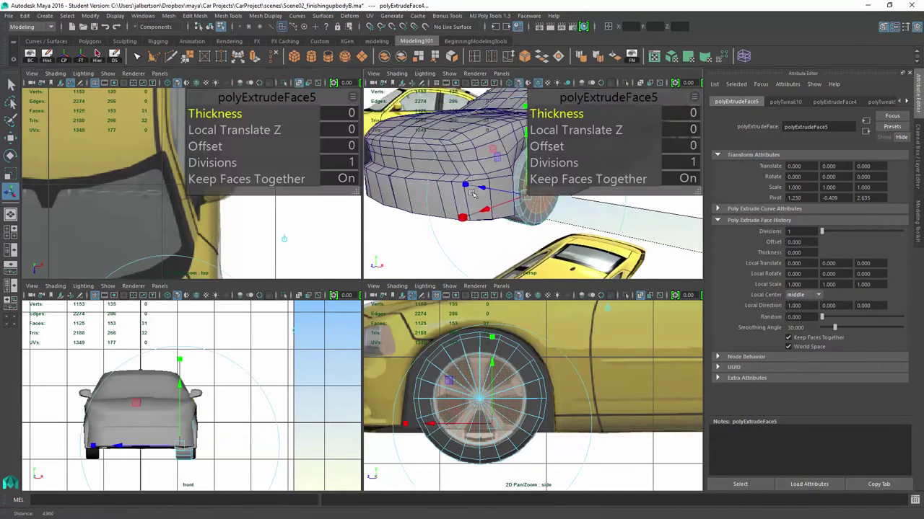
pyautogui.press('space')
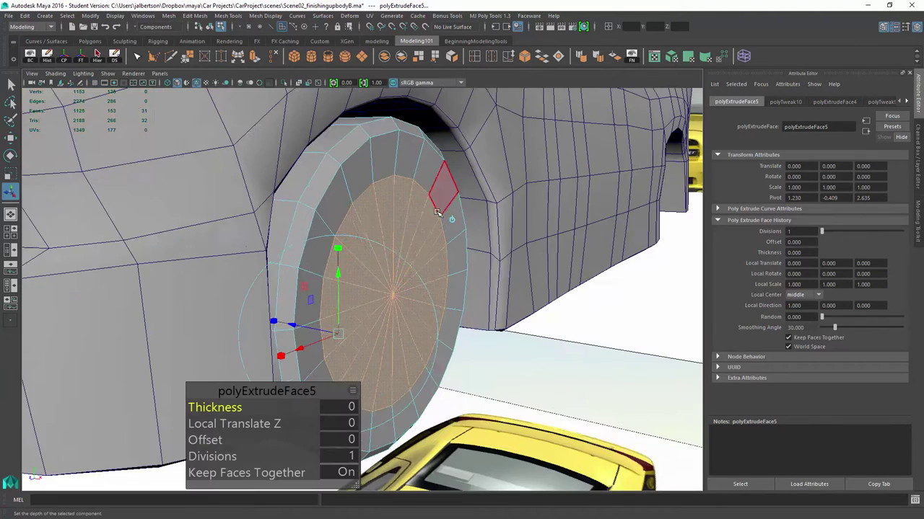
pyautogui.moveTo(235, 419); pyautogui.dragTo(233, 413, button='middle')
pyautogui.hotkey('ctrl', 'z')
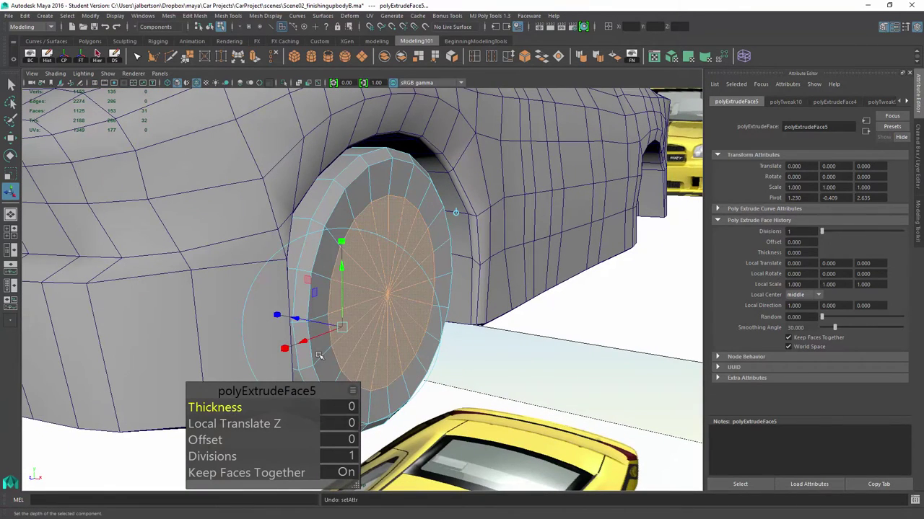
pyautogui.press('r')
pyautogui.press('w')
# Step: Rotate the wheel to 1.592 in Y in side view to match the reference
pyautogui.keyDown('alt'); pyautogui.moveTo(345, 293); pyautogui.dragTo(260, 298); pyautogui.keyUp('alt')
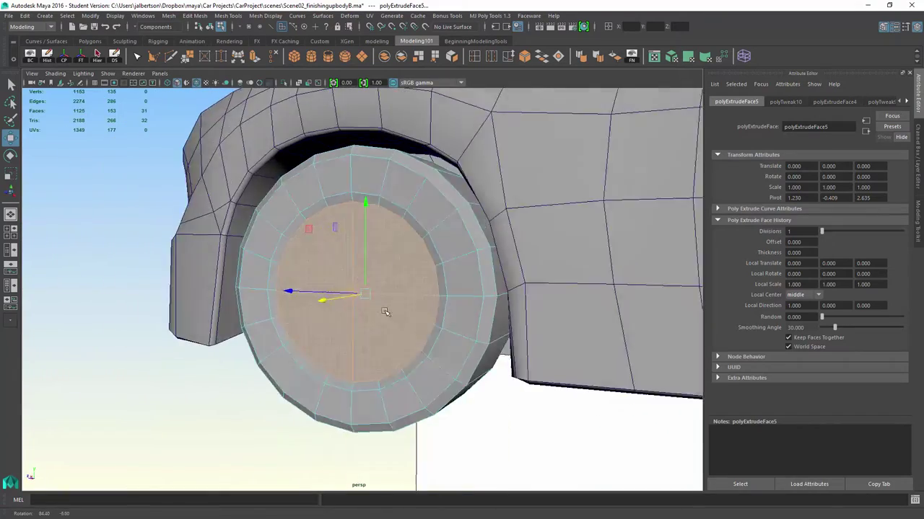
pyautogui.press('space')
pyautogui.press('space')
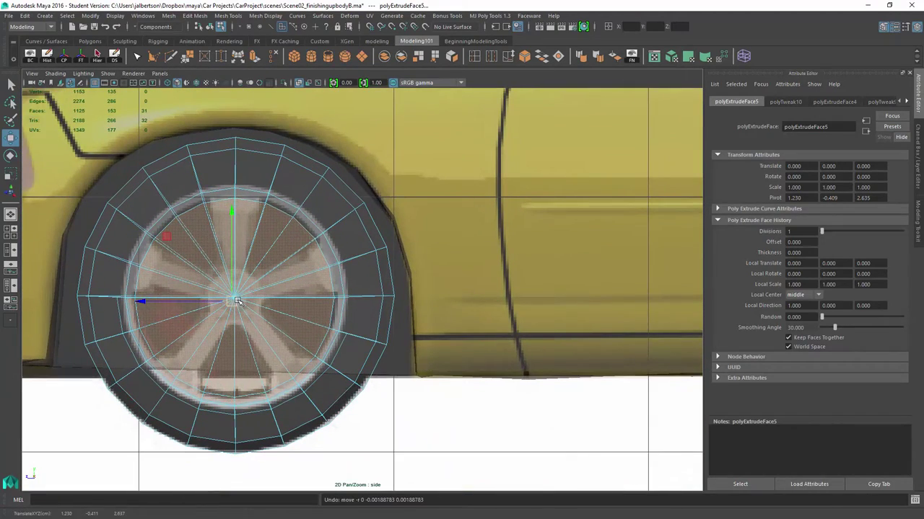
pyautogui.moveTo(232, 300); pyautogui.dragTo(307, 221, button='right')
pyautogui.press('e')
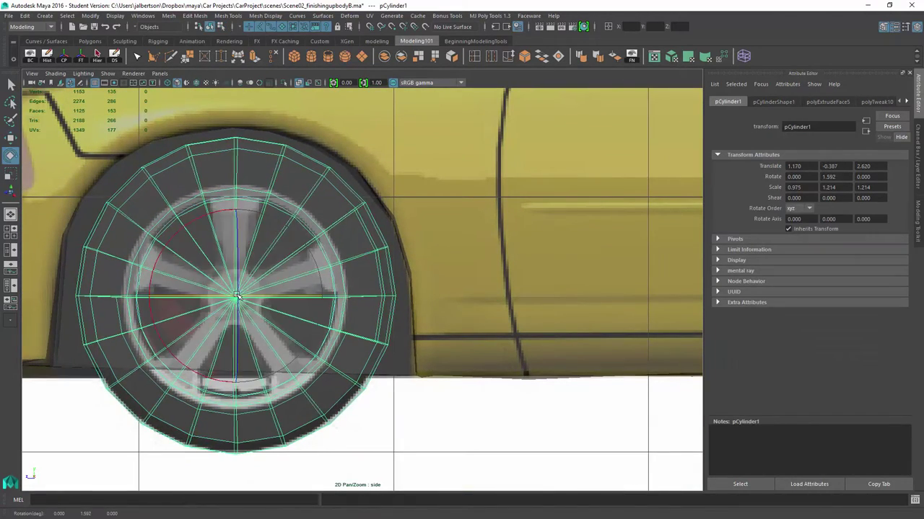
pyautogui.moveTo(235, 299); pyautogui.dragTo(236, 298)
pyautogui.press('space')
pyautogui.moveTo(540, 257)
pyautogui.mouseDown()
pyautogui.moveTo(381, 181)
pyautogui.moveTo(515, 144)
pyautogui.moveTo(550, 166)
pyautogui.moveTo(398, 335)
pyautogui.mouseUp()
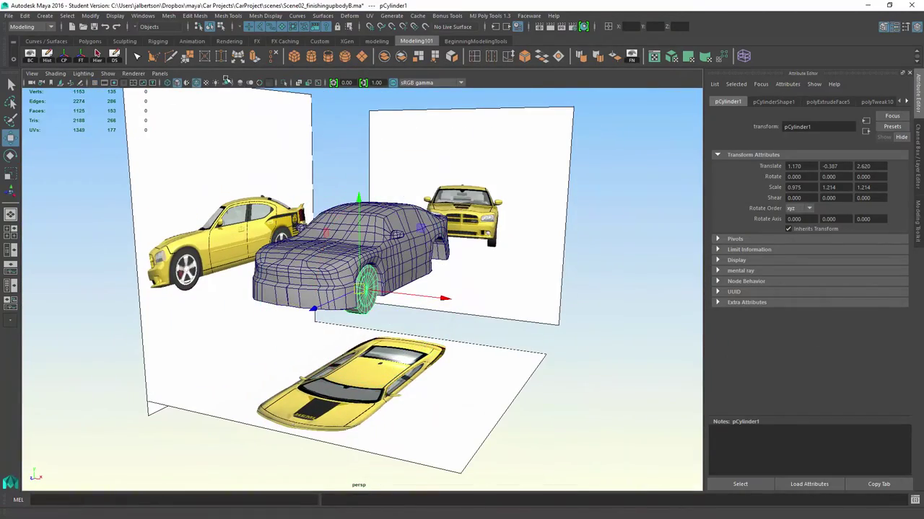
# Step: Isolate the wheel, select its inner-side cap faces and delete them
pyautogui.click(283, 83)
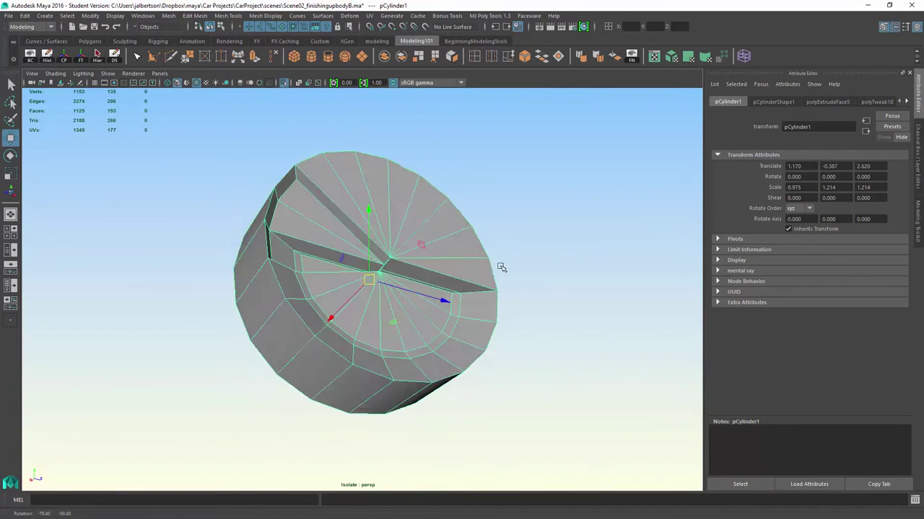
pyautogui.moveTo(396, 229)
pyautogui.keyDown('alt'); pyautogui.mouseDown()
pyautogui.moveTo(419, 309)
pyautogui.moveTo(365, 303)
pyautogui.moveTo(475, 353)
pyautogui.mouseUp(); pyautogui.keyUp('alt')
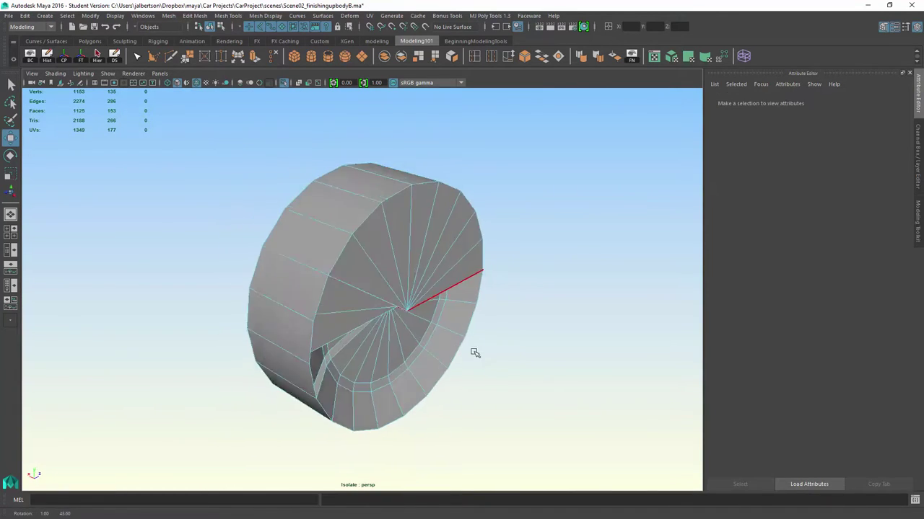
pyautogui.click(322, 388)
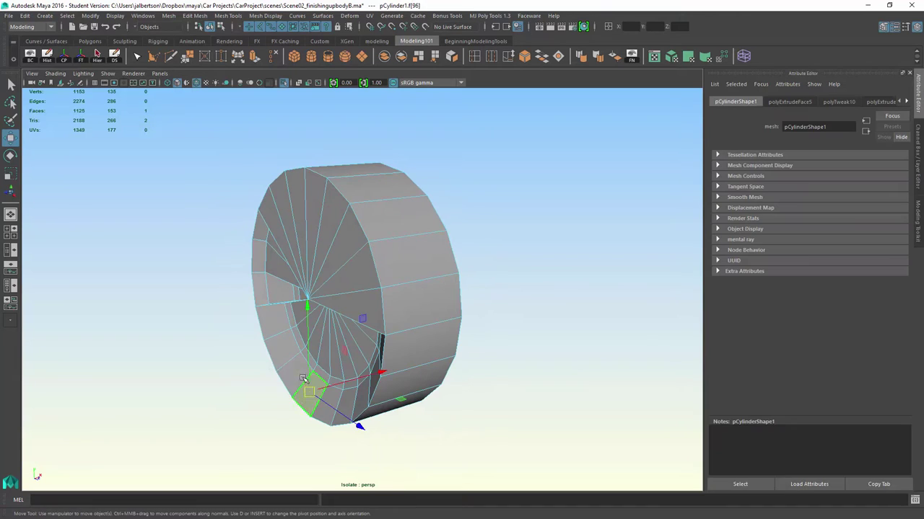
pyautogui.keyDown('alt'); pyautogui.moveTo(322, 388); pyautogui.dragTo(291, 333); pyautogui.keyUp('alt')
pyautogui.hotkey('shift', '.')
pyautogui.hotkey('shift', '.')
pyautogui.hotkey('shift', '.')
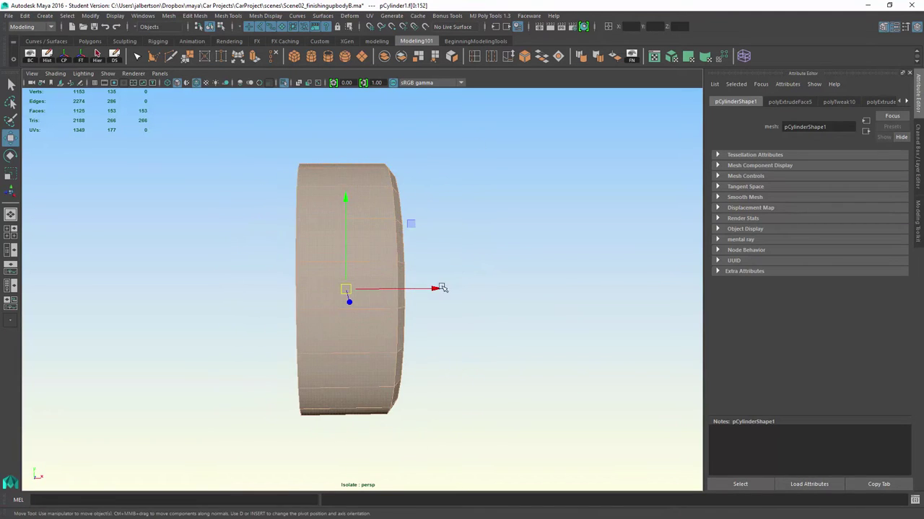
pyautogui.keyDown('alt'); pyautogui.moveTo(441, 288); pyautogui.dragTo(471, 285); pyautogui.keyUp('alt')
pyautogui.hotkey('shift', ',')
pyautogui.moveTo(306, 159)
pyautogui.keyDown('alt'); pyautogui.mouseDown()
pyautogui.moveTo(361, 423)
pyautogui.moveTo(295, 423)
pyautogui.moveTo(407, 355)
pyautogui.mouseUp(); pyautogui.keyUp('alt')
# Step: Return to object mode and exit isolation to show the whole car and references
pyautogui.click(295, 423)
pyautogui.moveTo(388, 232); pyautogui.dragTo(431, 242, button='right')
pyautogui.hotkey('ctrl', '1')
pyautogui.keyDown('alt'); pyautogui.moveTo(432, 242); pyautogui.dragTo(334, 196); pyautogui.keyUp('alt')
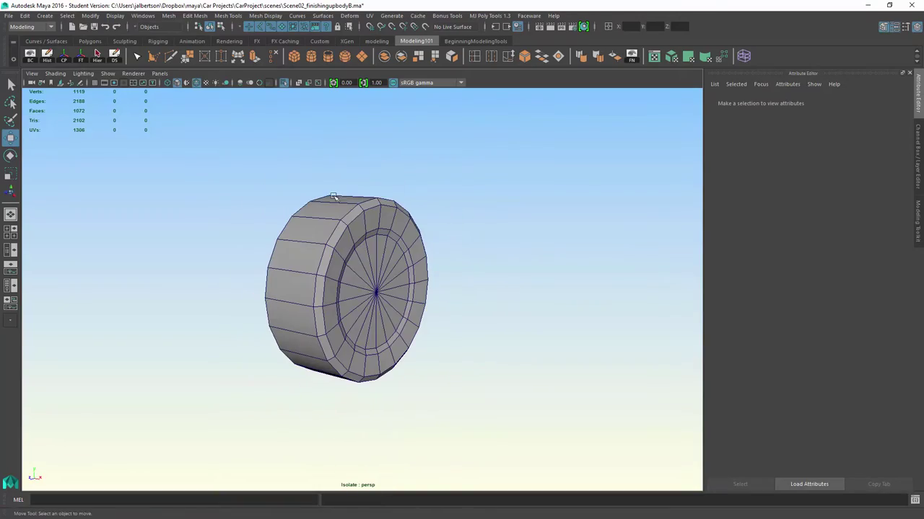
pyautogui.hotkey('ctrl', '1')
pyautogui.moveTo(404, 289)
pyautogui.keyDown('alt'); pyautogui.mouseDown()
pyautogui.moveTo(462, 264)
pyautogui.moveTo(426, 433)
pyautogui.moveTo(354, 260)
pyautogui.moveTo(438, 250)
pyautogui.moveTo(552, 305)
pyautogui.moveTo(361, 316)
pyautogui.moveTo(368, 336)
pyautogui.mouseUp(); pyautogui.keyUp('alt')
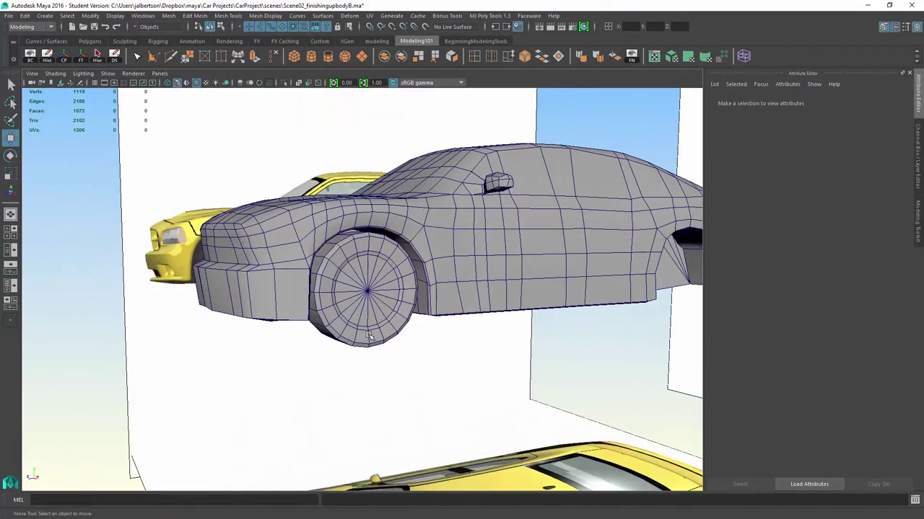
# Step: Cap the wheel's open inner side with Fill Hole
pyautogui.rightClick(373, 332)
pyautogui.click(376, 333)
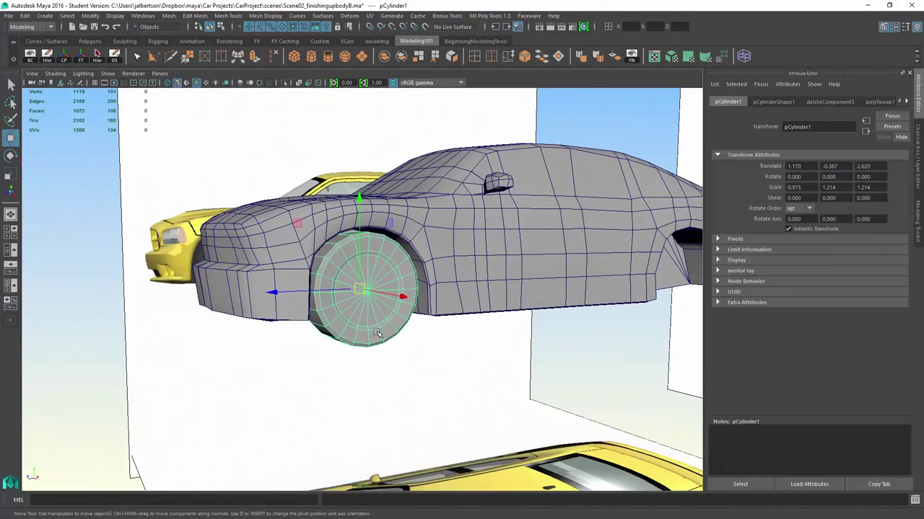
pyautogui.keyDown('alt'); pyautogui.moveTo(376, 332); pyautogui.dragTo(489, 187); pyautogui.keyUp('alt')
pyautogui.keyDown('shift'); pyautogui.moveTo(489, 188); pyautogui.dragTo(401, 303, button='right'); pyautogui.keyUp('shift')
pyautogui.moveTo(402, 303)
pyautogui.keyDown('alt'); pyautogui.mouseDown()
pyautogui.moveTo(361, 371)
pyautogui.moveTo(239, 123)
pyautogui.mouseUp(); pyautogui.keyUp('alt')
pyautogui.click(283, 83)
pyautogui.keyDown('alt'); pyautogui.moveTo(390, 339); pyautogui.dragTo(447, 399); pyautogui.keyUp('alt')
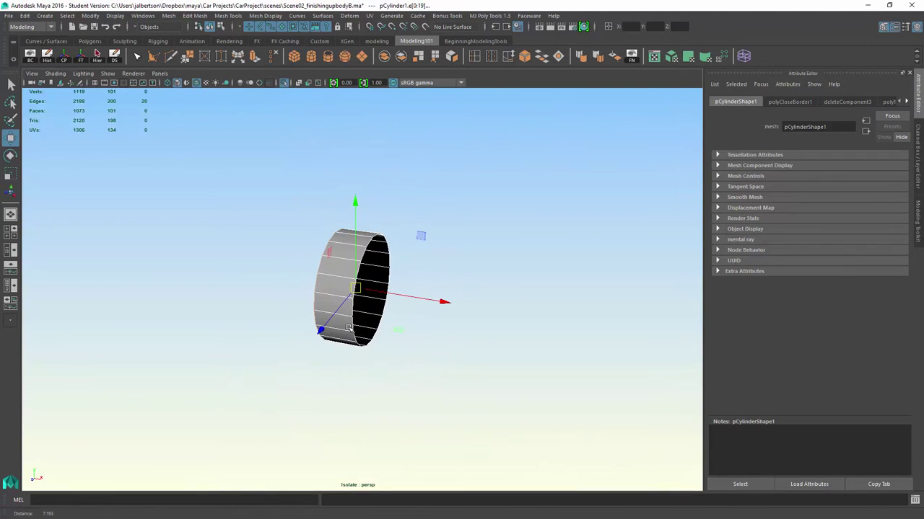
# Step: Extrude the new cap face 0.0278 outward, scale it inward, and show the whole car
pyautogui.click(366, 272)
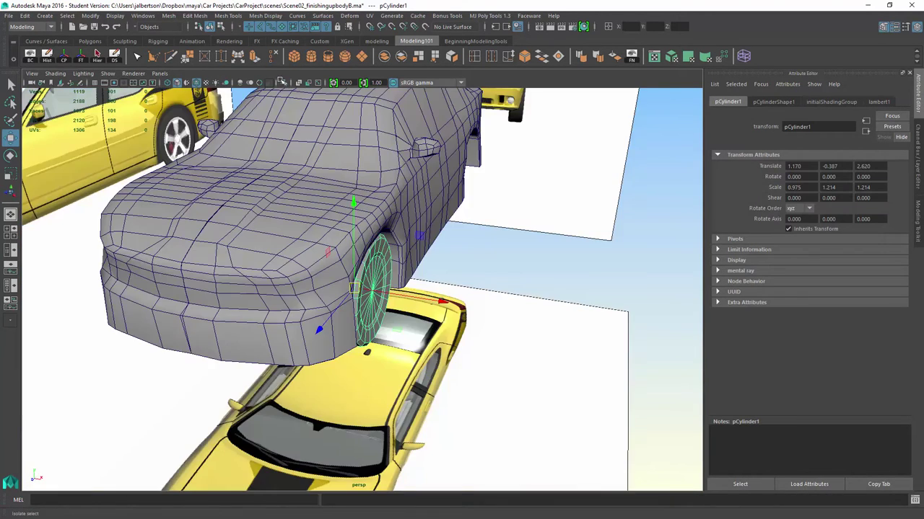
pyautogui.moveTo(420, 262)
pyautogui.keyDown('alt'); pyautogui.mouseDown()
pyautogui.moveTo(489, 262)
pyautogui.moveTo(476, 269)
pyautogui.moveTo(276, 221)
pyautogui.mouseUp(); pyautogui.keyUp('alt')
pyautogui.press('F11')
pyautogui.click(301, 242)
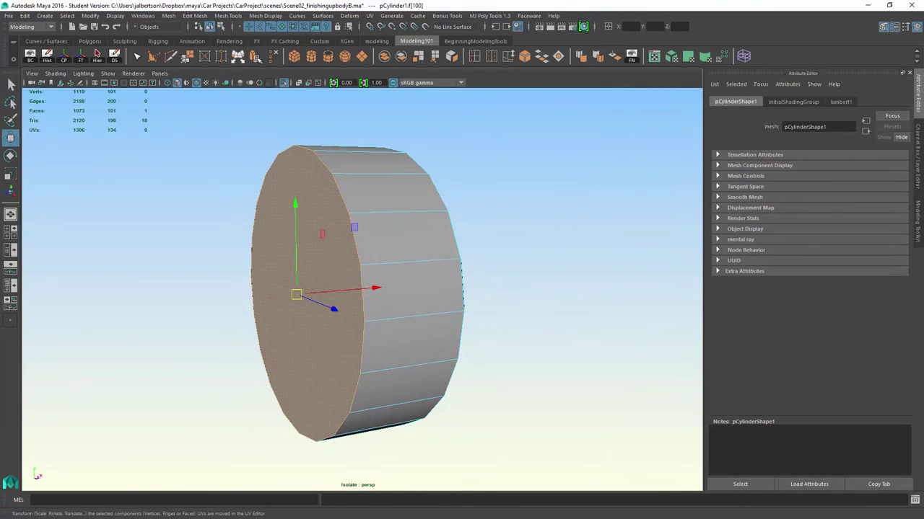
pyautogui.hotkey('ctrl', 'e')
pyautogui.keyDown('alt'); pyautogui.moveTo(347, 310); pyautogui.dragTo(246, 311); pyautogui.keyUp('alt')
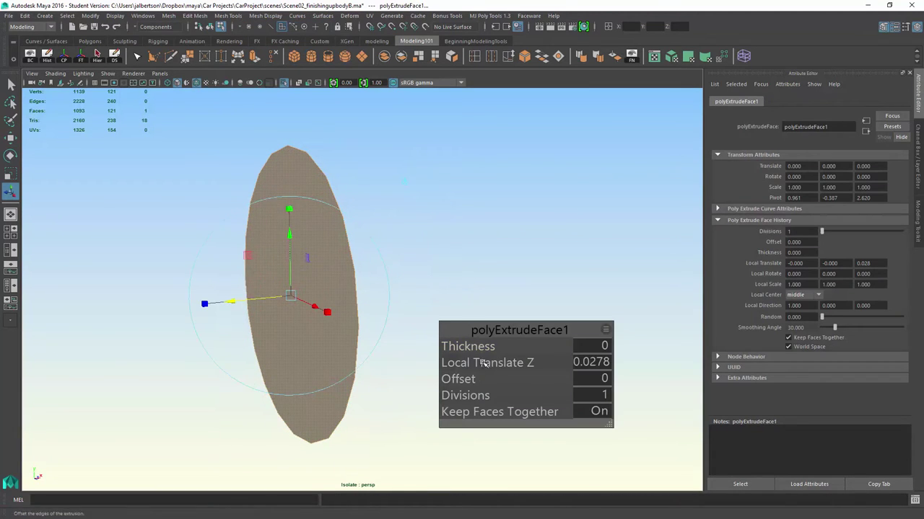
pyautogui.press('r')
pyautogui.hotkey('ctrl', '1')
pyautogui.moveTo(288, 295)
pyautogui.keyDown('alt'); pyautogui.mouseDown()
pyautogui.moveTo(320, 140)
pyautogui.moveTo(302, 266)
pyautogui.mouseUp(); pyautogui.keyUp('alt')
# Step: Select the front wheel cylinder and group it as group1 with zeroed transforms
pyautogui.click(507, 311)
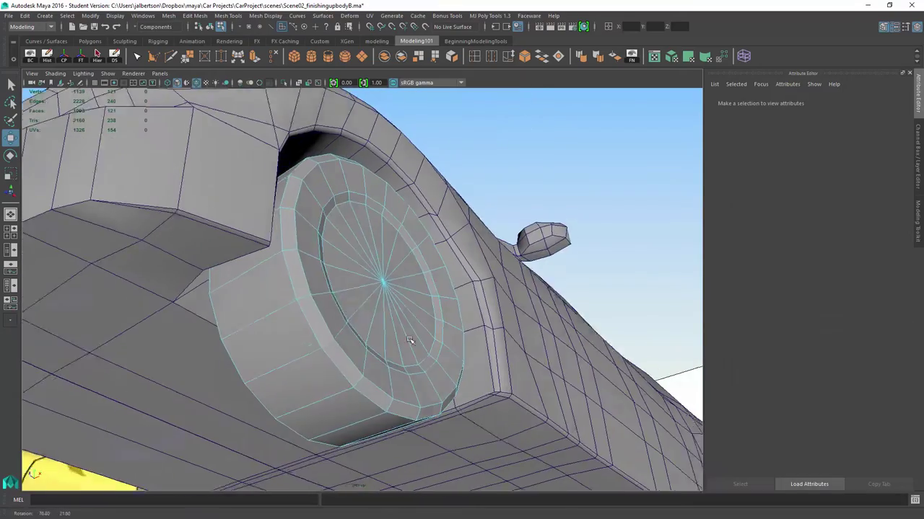
pyautogui.moveTo(506, 312)
pyautogui.keyDown('alt'); pyautogui.mouseDown()
pyautogui.moveTo(604, 262)
pyautogui.moveTo(339, 288)
pyautogui.moveTo(353, 267)
pyautogui.moveTo(370, 290)
pyautogui.mouseUp(); pyautogui.keyUp('alt')
pyautogui.scroll(-5, 604, 262)
pyautogui.scroll(5, 353, 266)
pyautogui.click(369, 290)
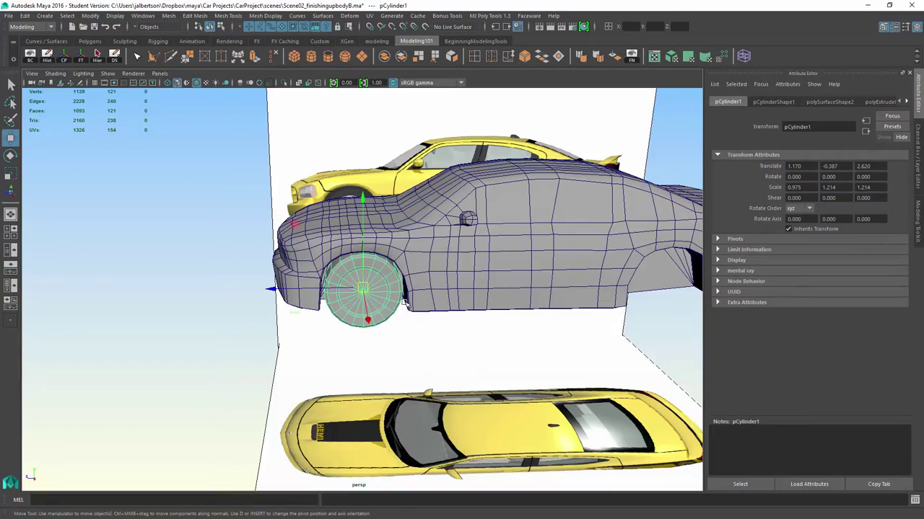
pyautogui.moveTo(405, 301)
pyautogui.keyDown('alt'); pyautogui.mouseDown()
pyautogui.moveTo(481, 274)
pyautogui.moveTo(394, 320)
pyautogui.moveTo(553, 305)
pyautogui.moveTo(515, 336)
pyautogui.moveTo(365, 318)
pyautogui.moveTo(427, 348)
pyautogui.mouseUp(); pyautogui.keyUp('alt')
# Step: Reselect the front wheel, undo its trial move and grouping, and review the whole car
pyautogui.click(552, 305)
pyautogui.click(364, 318)
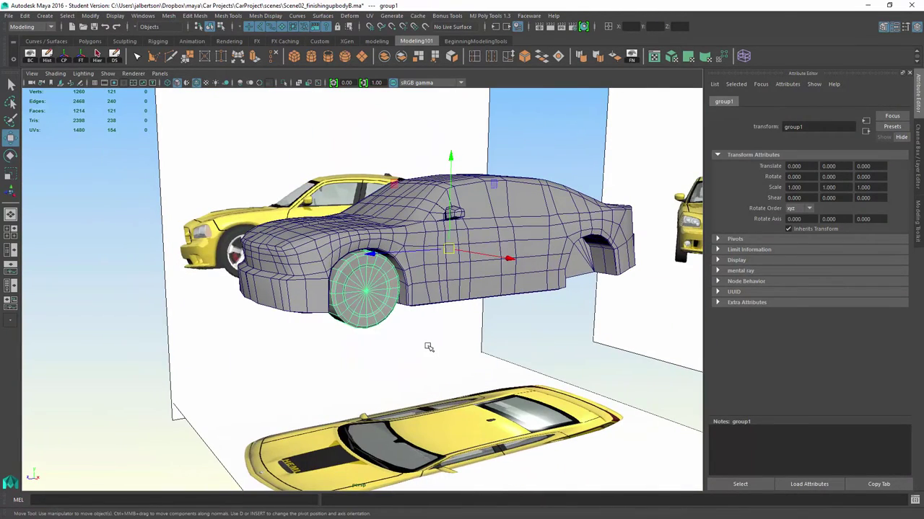
pyautogui.hotkey('ctrl', 'z')
pyautogui.moveTo(563, 238)
pyautogui.keyDown('alt'); pyautogui.mouseDown()
pyautogui.moveTo(479, 216)
pyautogui.moveTo(536, 220)
pyautogui.moveTo(498, 231)
pyautogui.moveTo(505, 220)
pyautogui.mouseUp(); pyautogui.keyUp('alt')
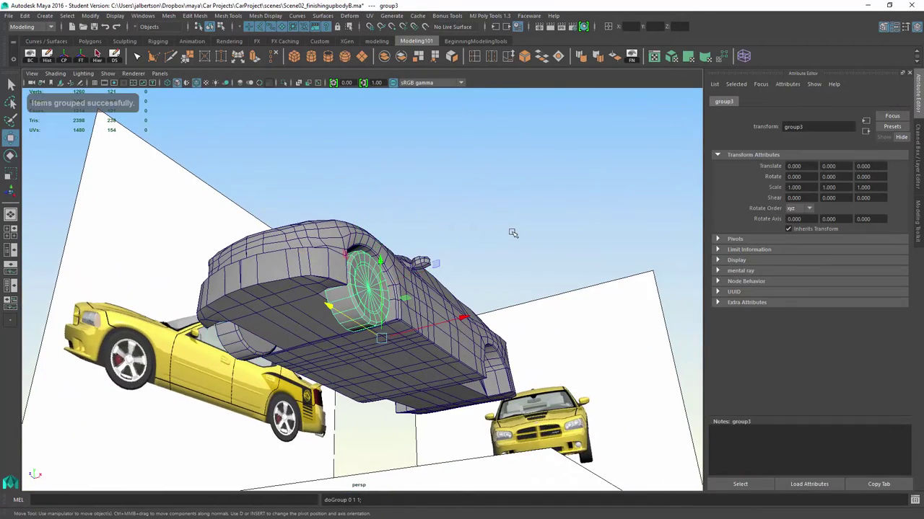
pyautogui.hotkey('ctrl', 'z')
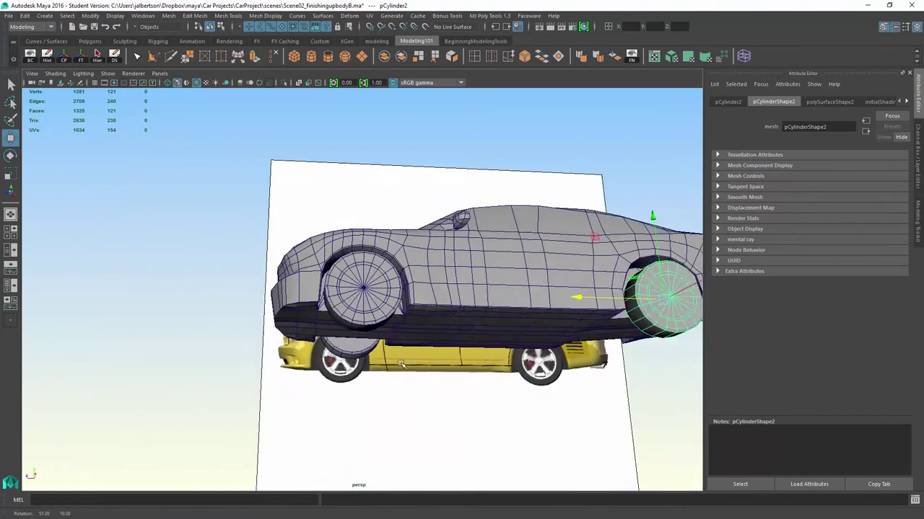
pyautogui.moveTo(463, 355)
pyautogui.keyDown('alt'); pyautogui.mouseDown()
pyautogui.moveTo(403, 348)
pyautogui.moveTo(381, 292)
pyautogui.moveTo(364, 293)
pyautogui.mouseUp(); pyautogui.keyUp('alt')
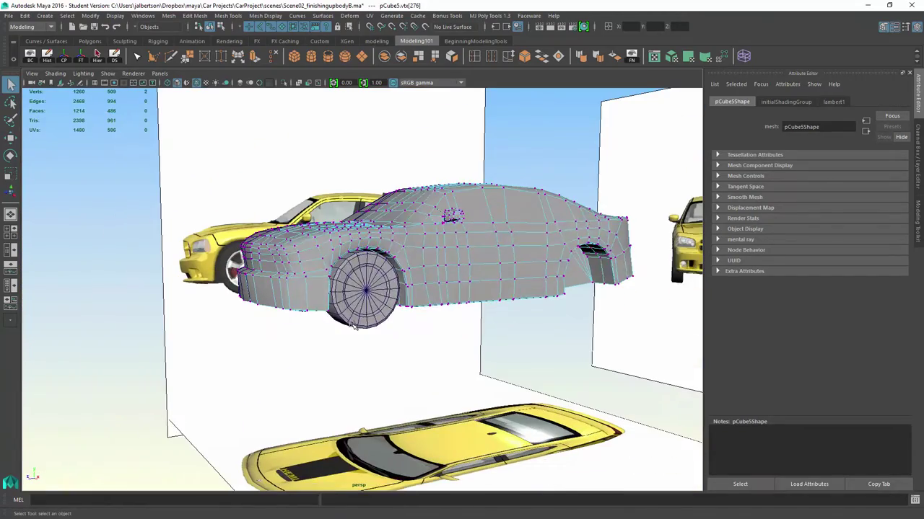
pyautogui.moveTo(364, 293); pyautogui.dragTo(368, 302, button='right')
pyautogui.moveTo(368, 302)
pyautogui.keyDown('alt'); pyautogui.mouseDown()
pyautogui.moveTo(385, 351)
pyautogui.moveTo(366, 233)
pyautogui.mouseUp(); pyautogui.keyUp('alt')
pyautogui.moveTo(366, 232); pyautogui.dragTo(399, 209, button='right')
# Step: Make an instanced copy of the wheel with Duplicate Special and frame it in side view
pyautogui.keyDown('alt'); pyautogui.moveTo(399, 209); pyautogui.dragTo(433, 216); pyautogui.keyUp('alt')
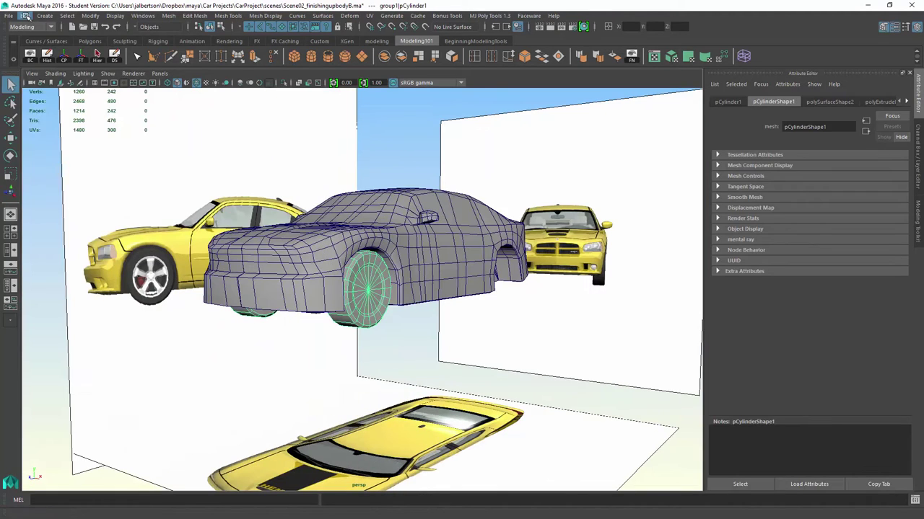
pyautogui.click(25, 15)
pyautogui.click(142, 165)
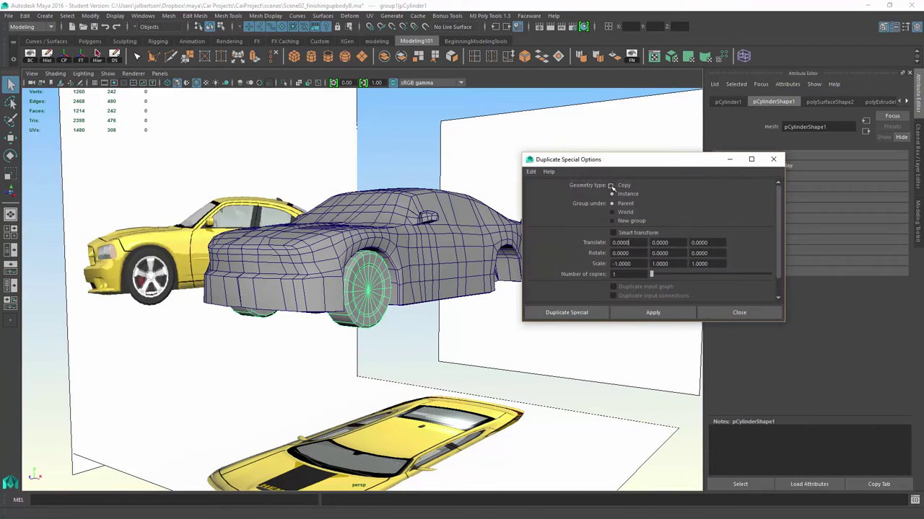
pyautogui.click(652, 312)
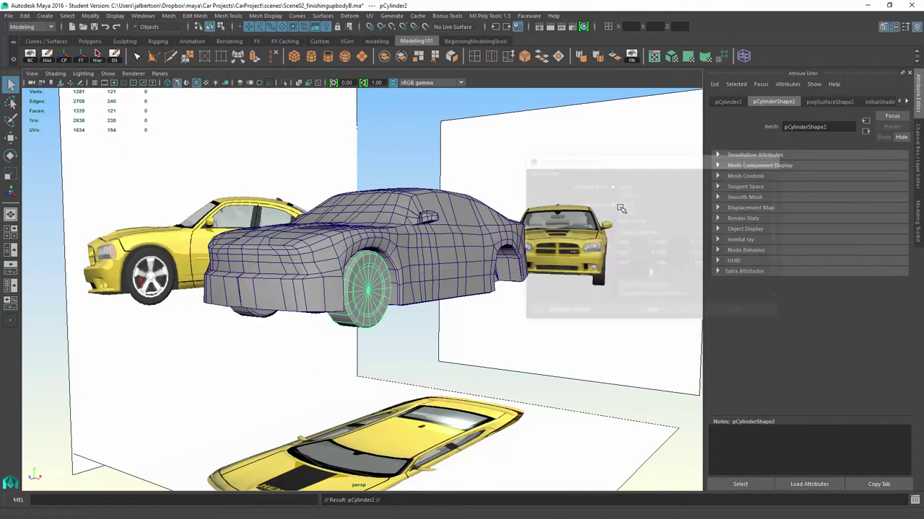
pyautogui.press('w')
pyautogui.press('f')
pyautogui.press('space')
pyautogui.press('space')
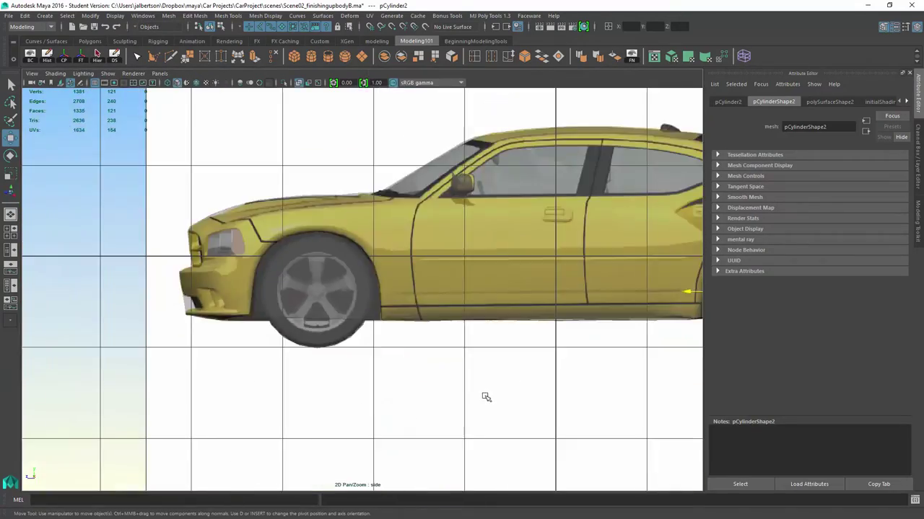
pyautogui.press('f')
pyautogui.scroll(-3, 233, 288)
pyautogui.press('space')
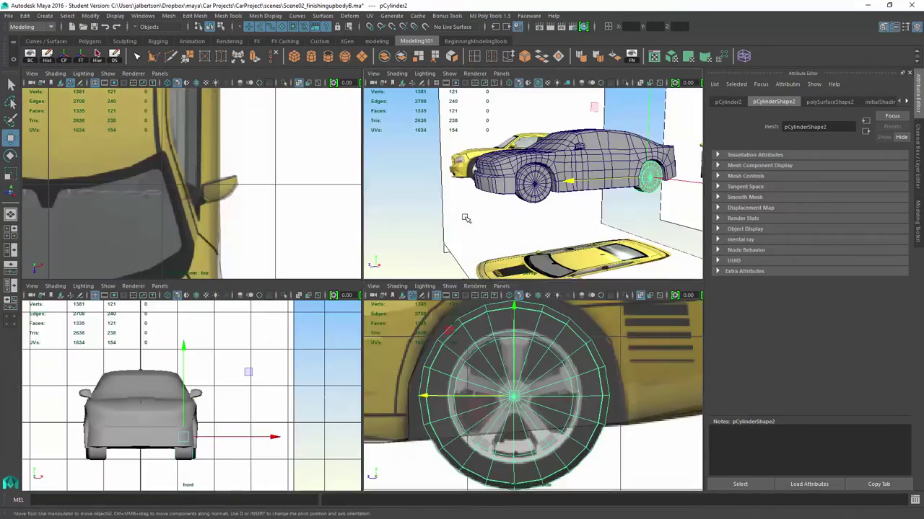
pyautogui.press('space')
pyautogui.keyDown('alt'); pyautogui.moveTo(433, 288); pyautogui.dragTo(511, 225); pyautogui.keyUp('alt')
# Step: Group the instanced rear wheel with Ctrl+G
pyautogui.hotkey('ctrl', 'g')
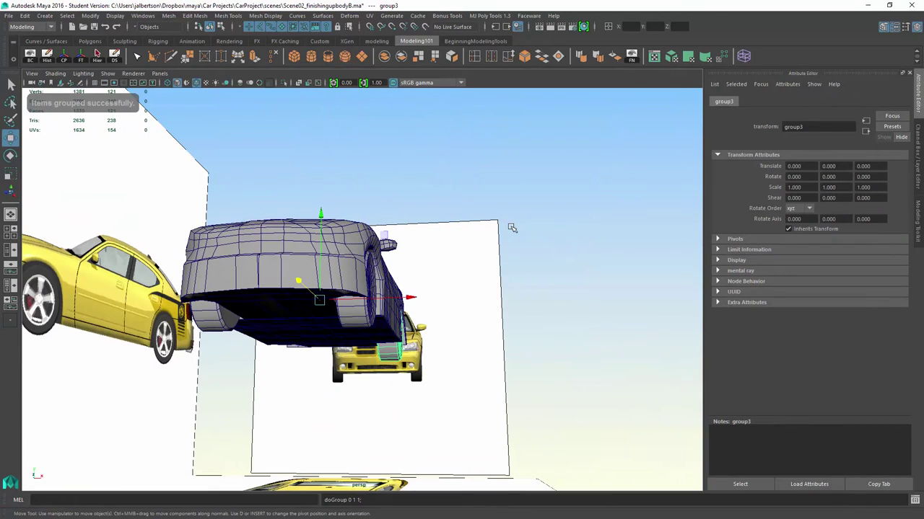
pyautogui.keyDown('alt'); pyautogui.moveTo(542, 266); pyautogui.dragTo(115, 64); pyautogui.keyUp('alt')
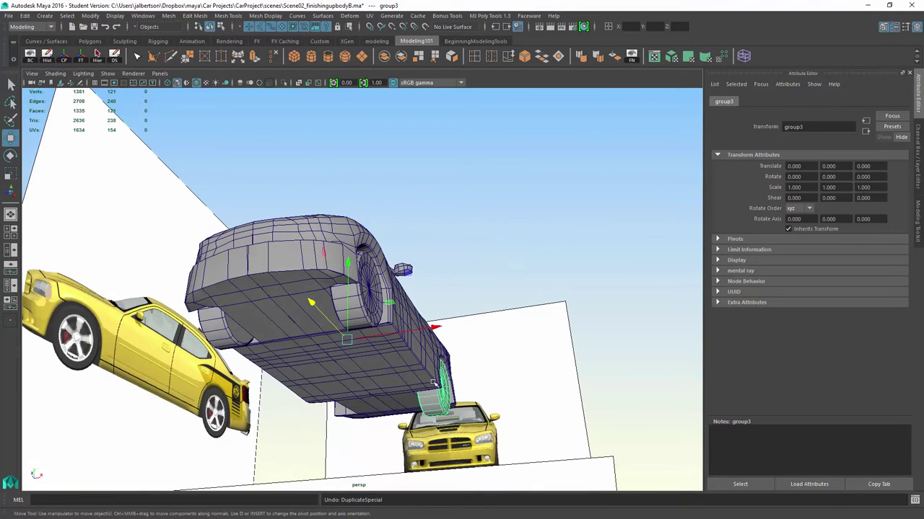
pyautogui.moveTo(452, 397)
pyautogui.keyDown('alt'); pyautogui.mouseDown()
pyautogui.moveTo(411, 314)
pyautogui.moveTo(375, 310)
pyautogui.mouseUp(); pyautogui.keyUp('alt')
pyautogui.press('Down')
pyautogui.click(25, 16)
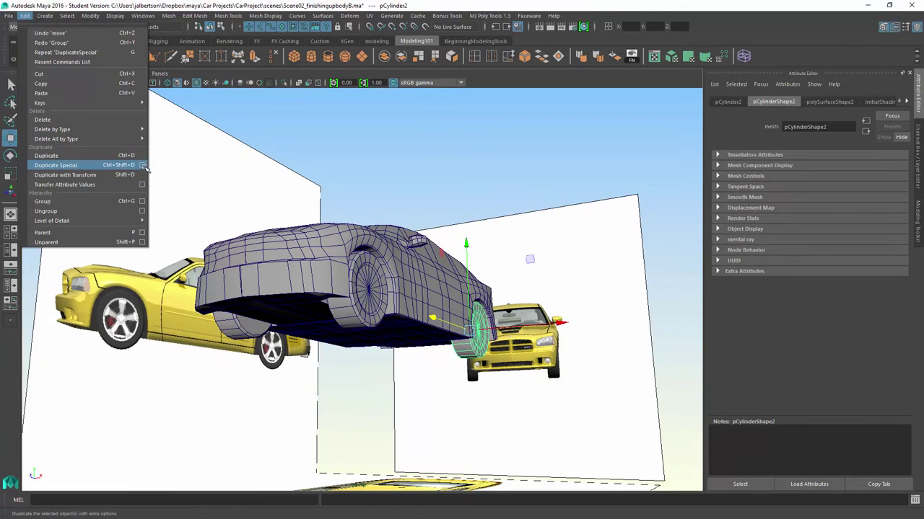
pyautogui.keyDown('alt'); pyautogui.moveTo(430, 187); pyautogui.dragTo(439, 179); pyautogui.keyUp('alt')
pyautogui.hotkey('ctrl', 'y')
# Step: Duplicate Special the grouped wheel with Scale X -1 to mirror it opposite
pyautogui.click(25, 15)
pyautogui.moveTo(57, 139)
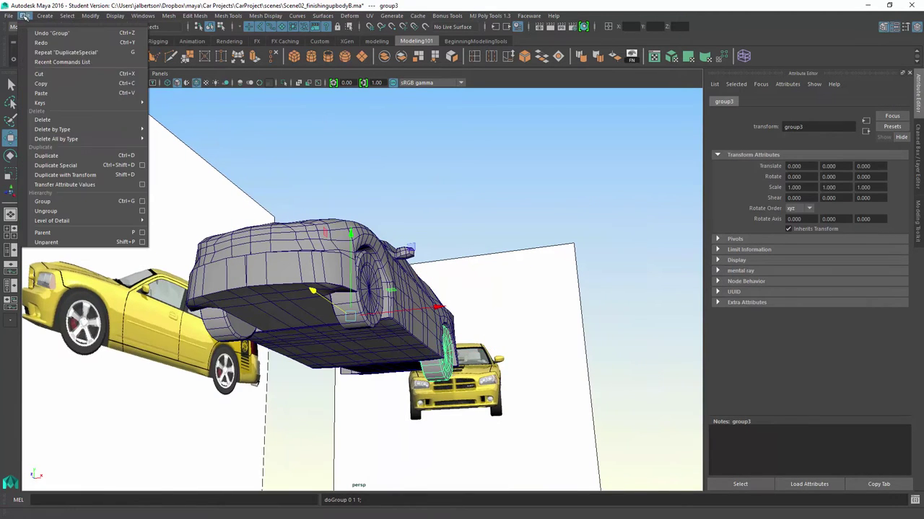
pyautogui.click(142, 165)
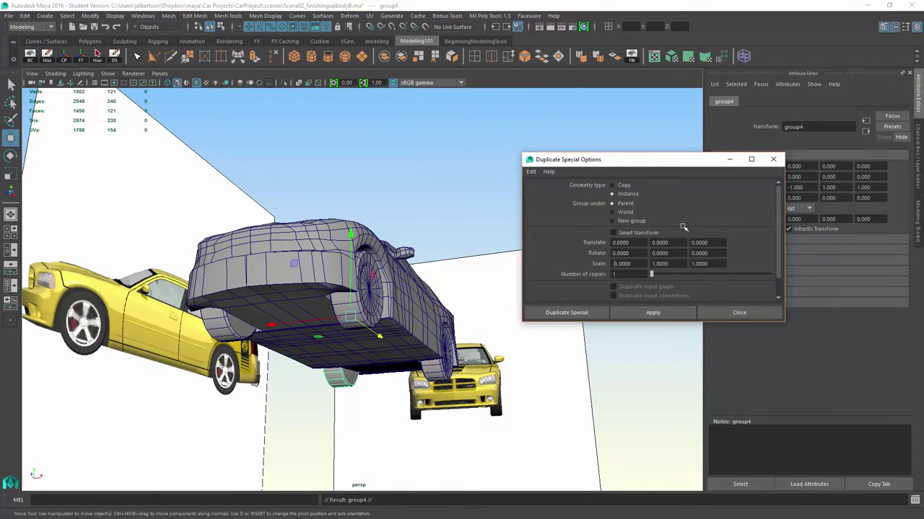
pyautogui.click(773, 158)
pyautogui.moveTo(404, 216)
pyautogui.keyDown('alt'); pyautogui.mouseDown()
pyautogui.moveTo(458, 233)
pyautogui.moveTo(218, 286)
pyautogui.mouseUp(); pyautogui.keyUp('alt')
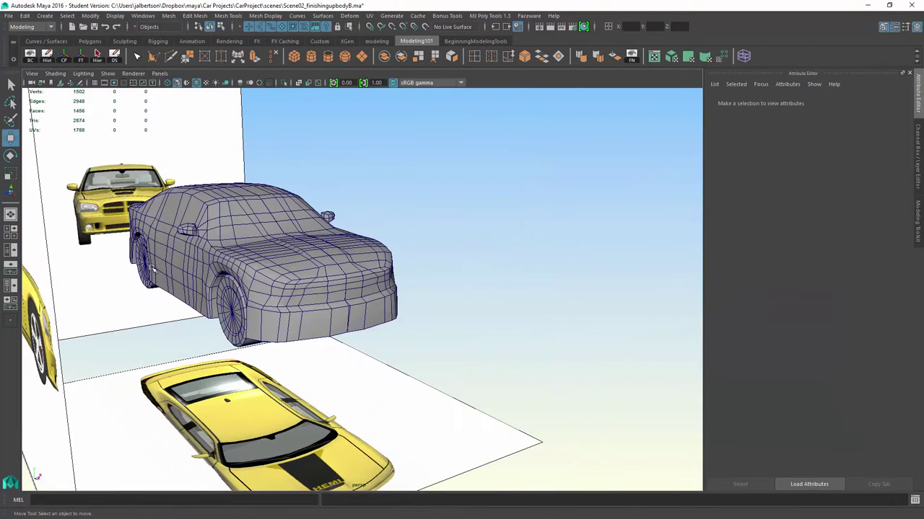
# Step: Turn off the wireframe-on-shaded overlay and frame the car from the side
pyautogui.click(152, 268)
pyautogui.moveTo(152, 268)
pyautogui.keyDown('alt'); pyautogui.mouseDown()
pyautogui.moveTo(259, 247)
pyautogui.moveTo(417, 352)
pyautogui.moveTo(360, 314)
pyautogui.moveTo(195, 310)
pyautogui.moveTo(419, 333)
pyautogui.mouseUp(); pyautogui.keyUp('alt')
pyautogui.click(417, 352)
pyautogui.click(195, 310)
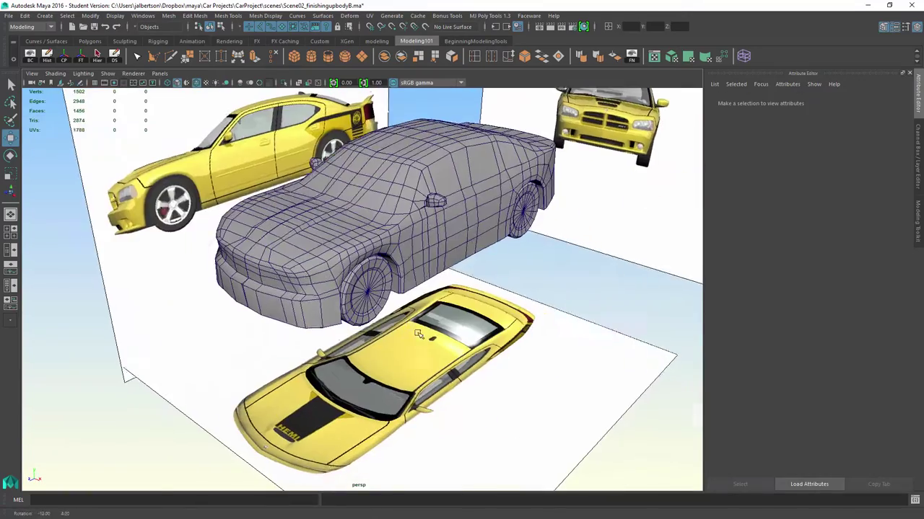
pyautogui.click(55, 73)
pyautogui.click(79, 168)
pyautogui.press('a')
pyautogui.moveTo(361, 238)
pyautogui.keyDown('alt'); pyautogui.mouseDown()
pyautogui.moveTo(392, 241)
pyautogui.moveTo(310, 241)
pyautogui.moveTo(505, 310)
pyautogui.moveTo(573, 311)
pyautogui.moveTo(515, 117)
pyautogui.mouseUp(); pyautogui.keyUp('alt')
pyautogui.scroll(3, 541, 311)
pyautogui.scroll(3, 546, 289)
# Step: Switch the car body to vertex mode and select the side-mirror vertices
pyautogui.click(421, 222)
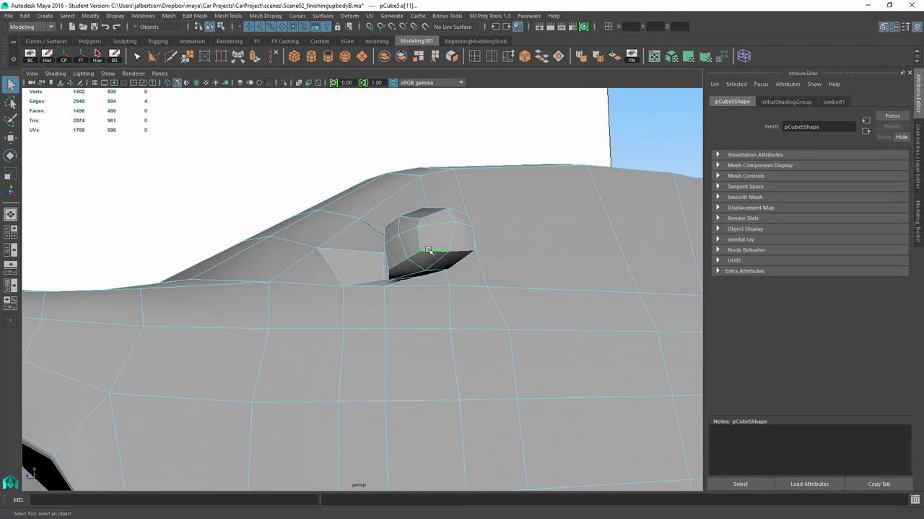
pyautogui.moveTo(428, 249); pyautogui.dragTo(432, 217, button='right')
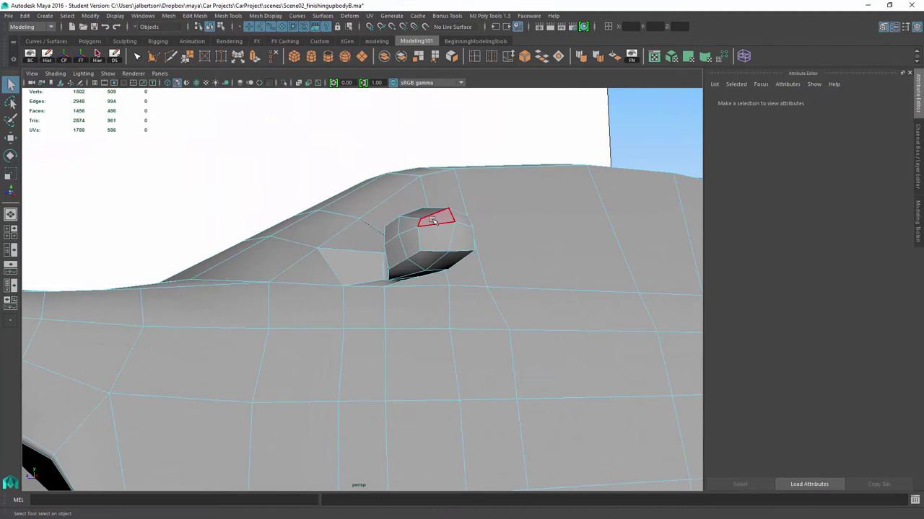
pyautogui.click(433, 235)
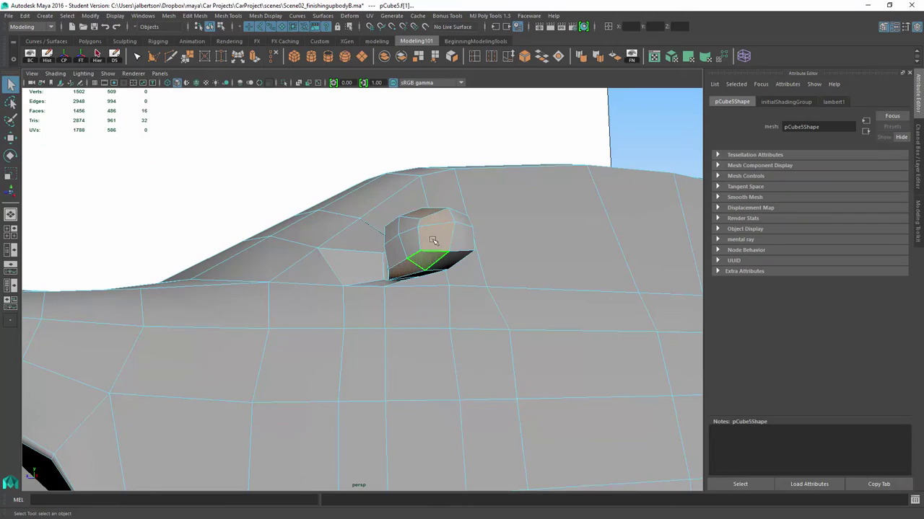
pyautogui.moveTo(433, 241)
pyautogui.keyDown('alt'); pyautogui.mouseDown()
pyautogui.moveTo(471, 227)
pyautogui.moveTo(684, 267)
pyautogui.moveTo(363, 249)
pyautogui.mouseUp(); pyautogui.keyUp('alt')
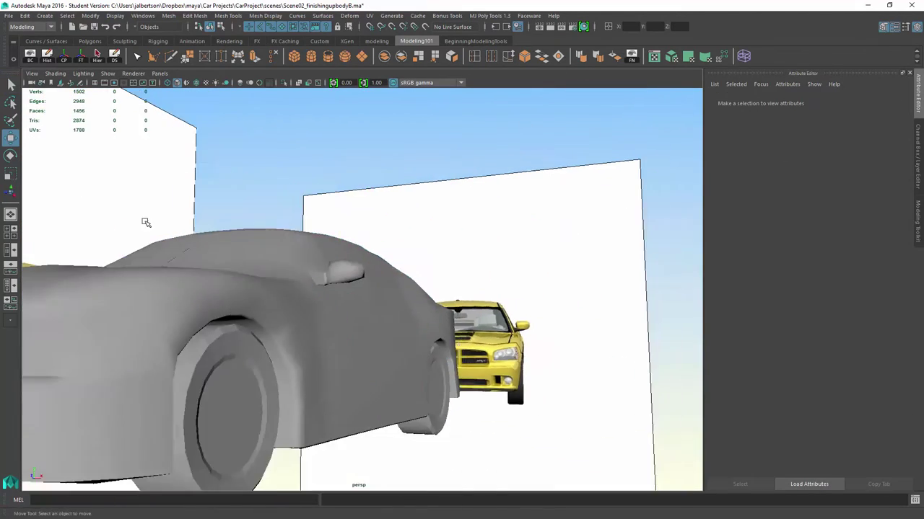
pyautogui.keyDown('alt'); pyautogui.moveTo(247, 245); pyautogui.dragTo(397, 301); pyautogui.keyUp('alt')
pyautogui.moveTo(264, 218); pyautogui.dragTo(268, 190, button='right')
pyautogui.click(276, 229)
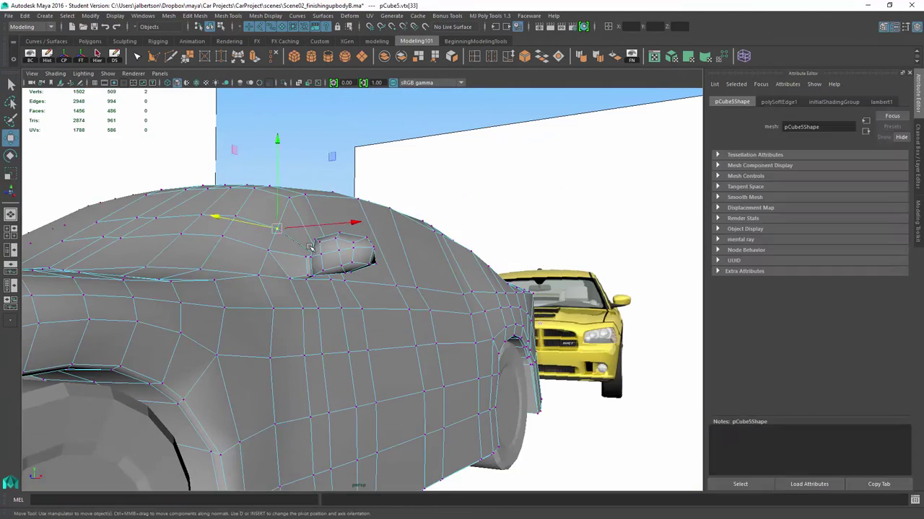
pyautogui.keyDown('alt'); pyautogui.moveTo(310, 248); pyautogui.dragTo(251, 257); pyautogui.keyUp('alt')
pyautogui.moveTo(362, 292)
pyautogui.keyDown('alt'); pyautogui.mouseDown()
pyautogui.moveTo(391, 328)
pyautogui.moveTo(433, 317)
pyautogui.mouseUp(); pyautogui.keyUp('alt')
# Step: Reshape the mirror vertices against the textured front reference in a single front view
pyautogui.press('space')
pyautogui.press('space')
pyautogui.scroll(5, 565, 446)
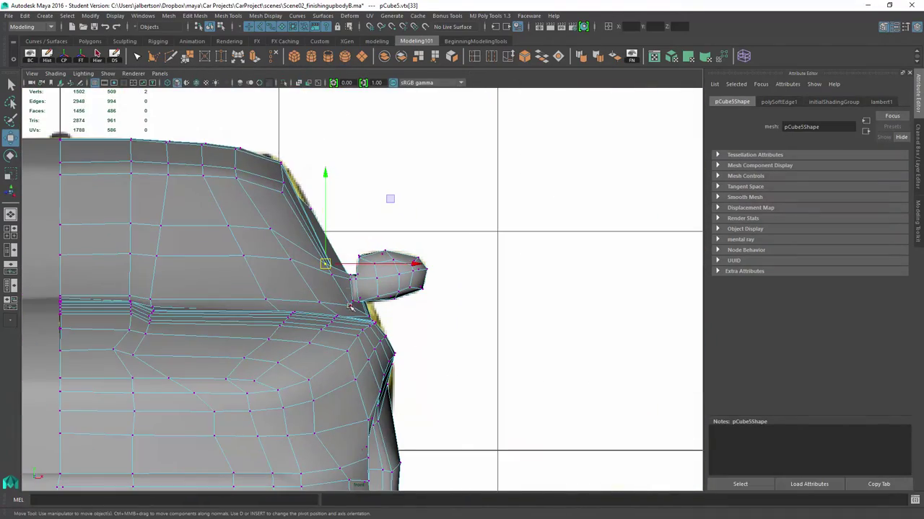
pyautogui.click(55, 74)
pyautogui.click(65, 184)
pyautogui.scroll(2, 429, 331)
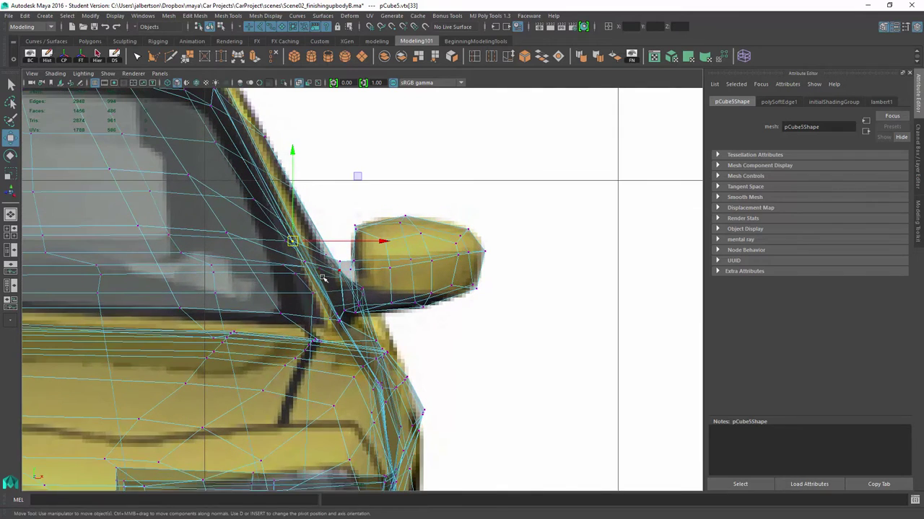
pyautogui.scroll(2, 369, 290)
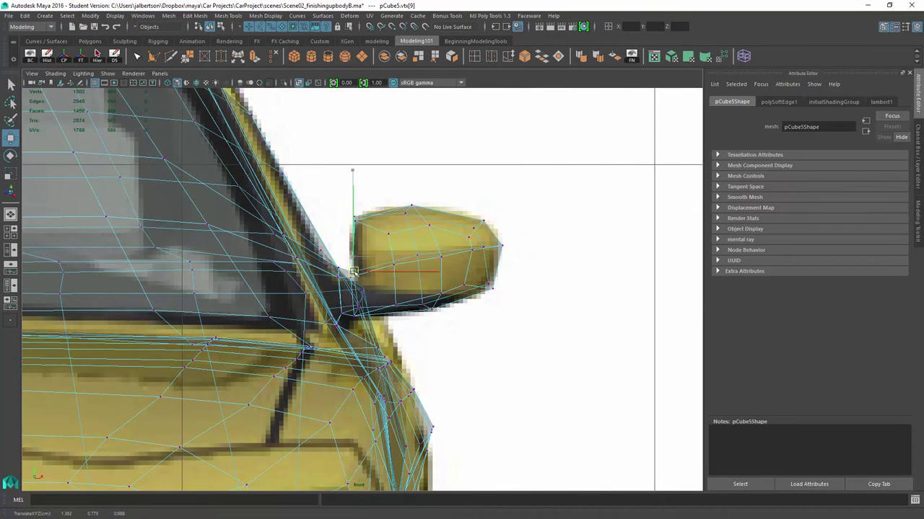
# Step: Return to a framed perspective view of the whole car
pyautogui.press('space')
pyautogui.press('space')
pyautogui.press('a')
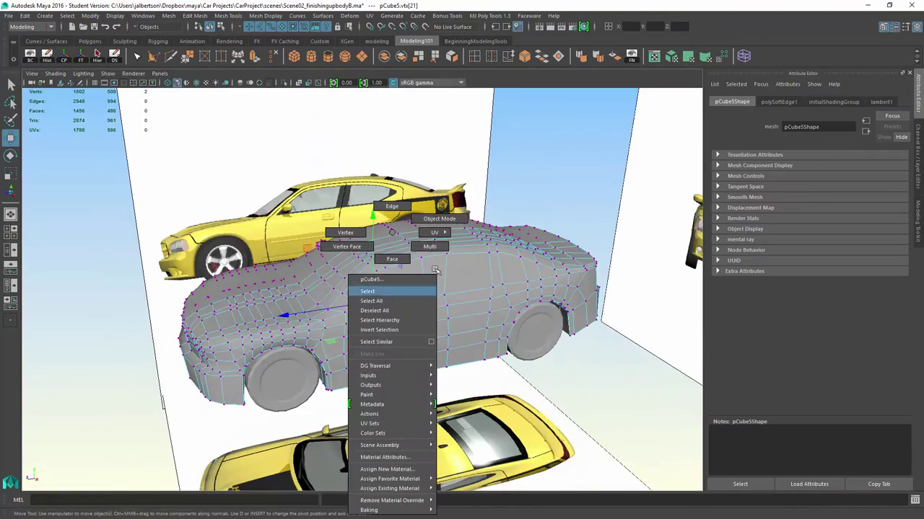
pyautogui.moveTo(382, 263); pyautogui.dragTo(395, 297, button='right')
pyautogui.keyDown('alt'); pyautogui.moveTo(395, 297); pyautogui.dragTo(262, 306); pyautogui.keyUp('alt')
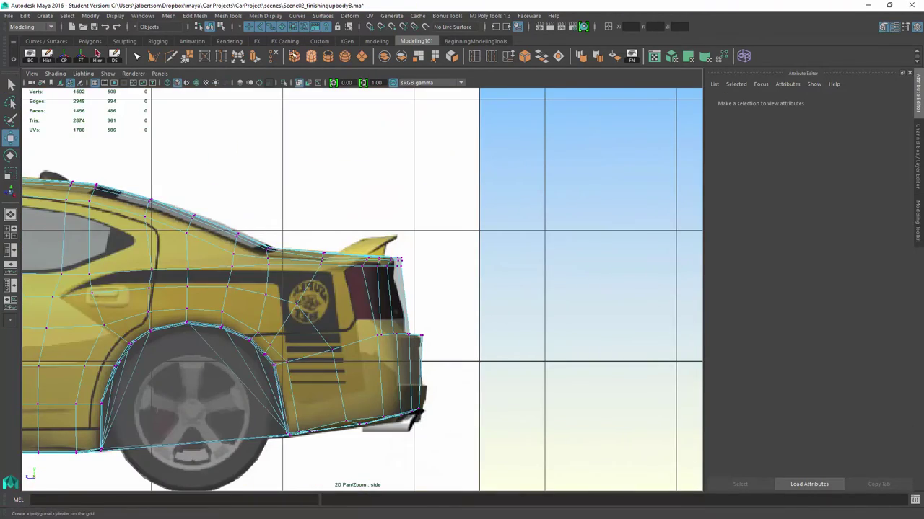
# Step: Create a cube and flatten it into a narrow box near the car's rear
pyautogui.click(311, 57)
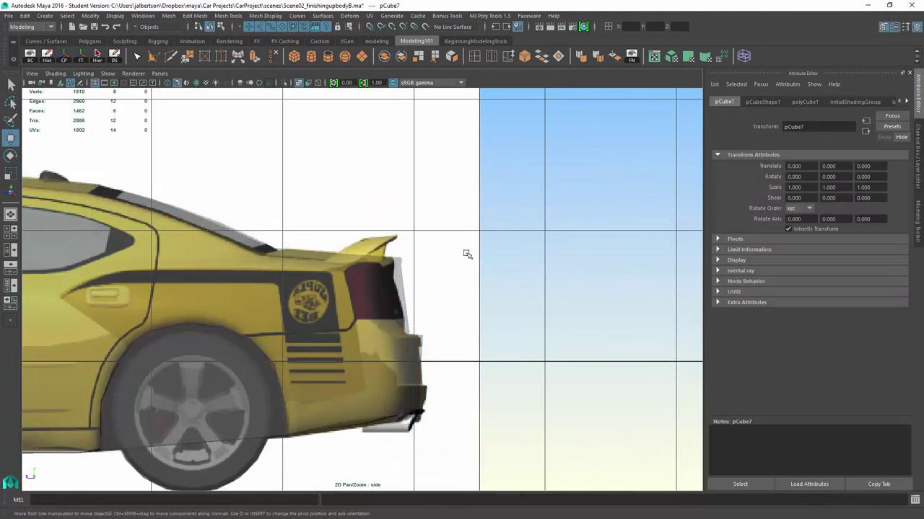
pyautogui.scroll(-2, 508, 314)
pyautogui.moveTo(114, 329); pyautogui.dragTo(359, 243)
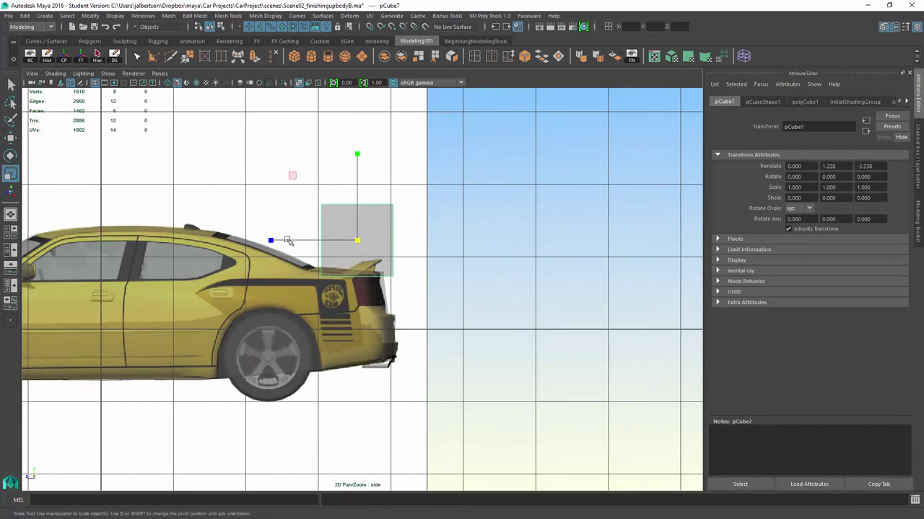
pyautogui.moveTo(288, 240)
pyautogui.mouseDown()
pyautogui.moveTo(341, 237)
pyautogui.moveTo(364, 257)
pyautogui.mouseUp()
pyautogui.press('w')
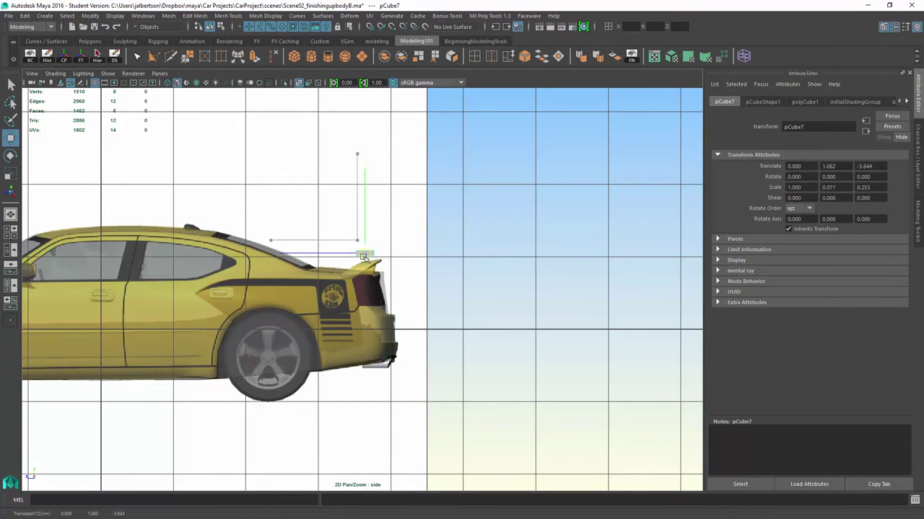
pyautogui.press('r')
pyautogui.press('space')
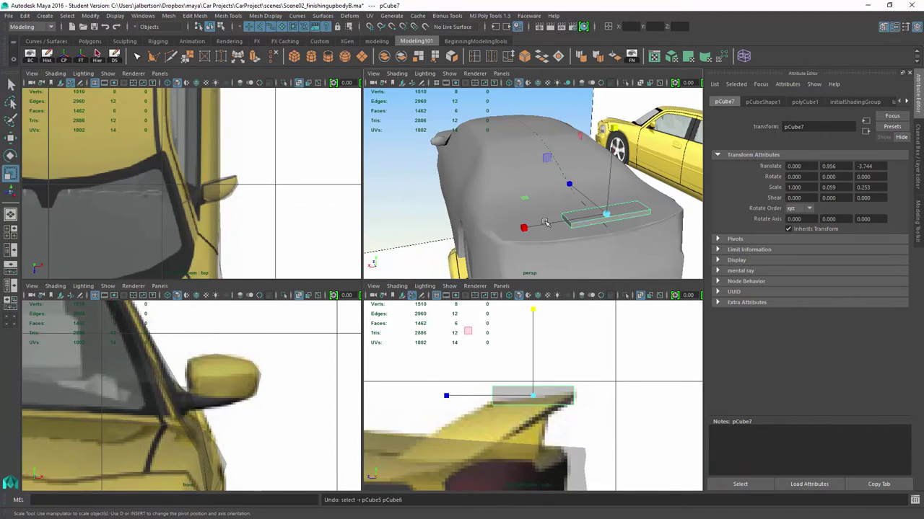
pyautogui.moveTo(546, 223)
pyautogui.mouseDown()
pyautogui.moveTo(530, 230)
pyautogui.moveTo(498, 303)
pyautogui.mouseUp()
# Step: Center the box on the car and widen it across the rear deck
pyautogui.press('w')
pyautogui.press('space')
pyautogui.press('space')
pyautogui.press('space')
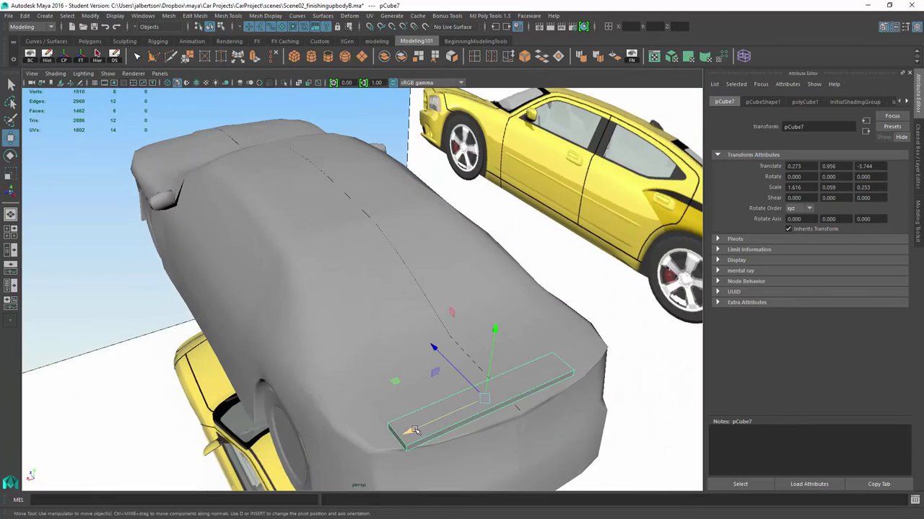
pyautogui.moveTo(414, 431)
pyautogui.mouseDown()
pyautogui.moveTo(404, 431)
pyautogui.moveTo(469, 288)
pyautogui.mouseUp()
pyautogui.press('r')
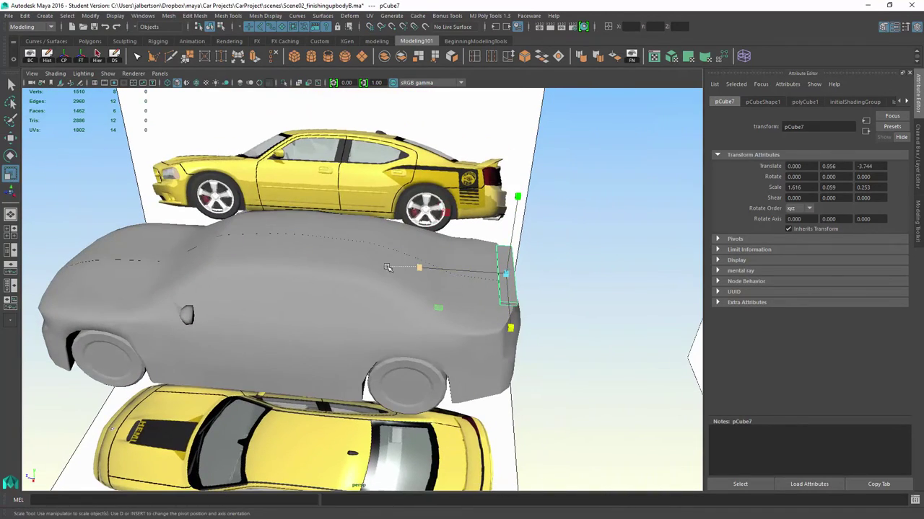
pyautogui.moveTo(388, 268)
pyautogui.keyDown('alt'); pyautogui.mouseDown()
pyautogui.moveTo(505, 295)
pyautogui.moveTo(541, 360)
pyautogui.mouseUp(); pyautogui.keyUp('alt')
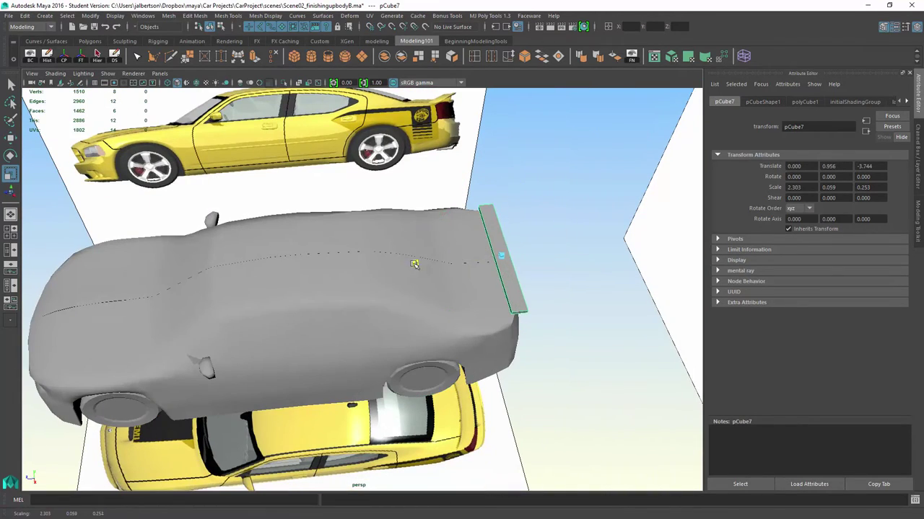
pyautogui.moveTo(500, 255)
pyautogui.mouseDown()
pyautogui.moveTo(498, 274)
pyautogui.moveTo(462, 289)
pyautogui.mouseUp()
pyautogui.press('w')
pyautogui.press('space')
pyautogui.press('space')
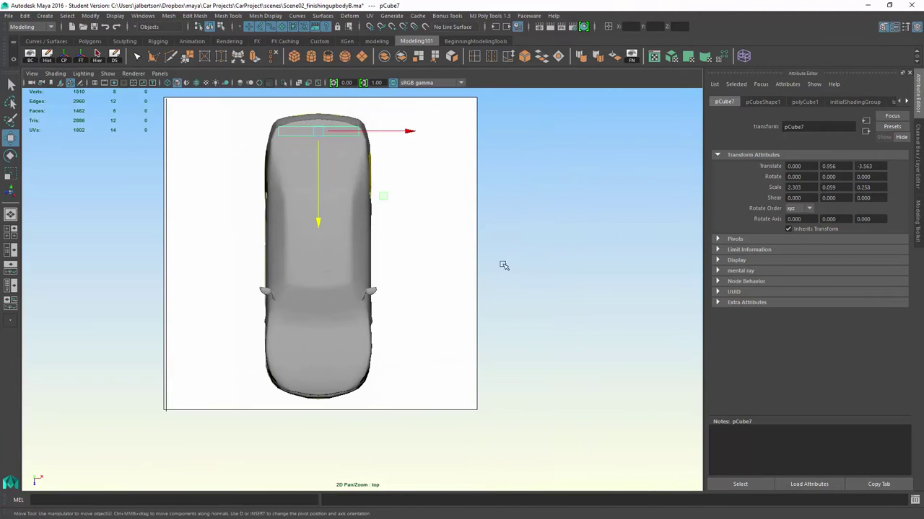
pyautogui.keyDown('alt'); pyautogui.moveTo(504, 265); pyautogui.dragTo(549, 331, button='middle'); pyautogui.keyUp('alt')
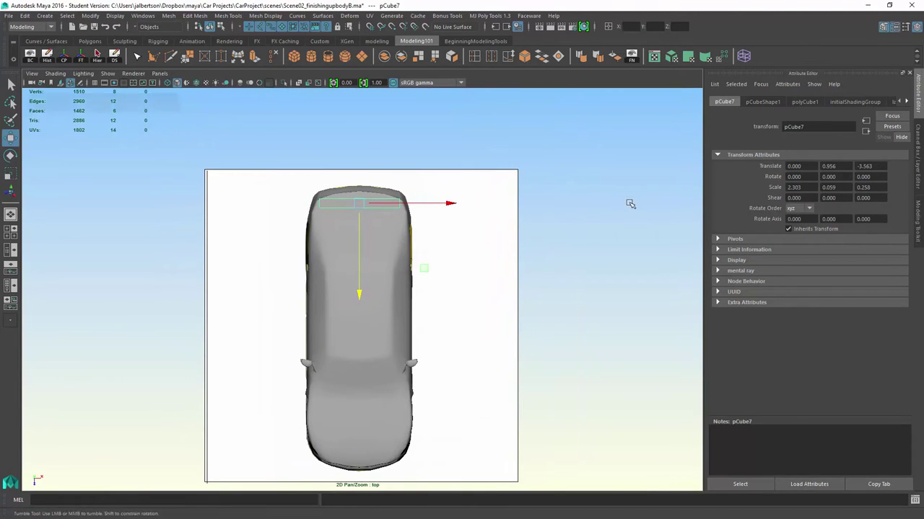
pyautogui.keyDown('alt'); pyautogui.moveTo(631, 202); pyautogui.dragTo(668, 222); pyautogui.keyUp('alt')
# Step: Set polyCube1 Subdivisions Width to 6 in the Channel Box
pyautogui.hotkey('ctrl', 'a')
pyautogui.click(828, 211)
pyautogui.scroll(2, 790, 260)
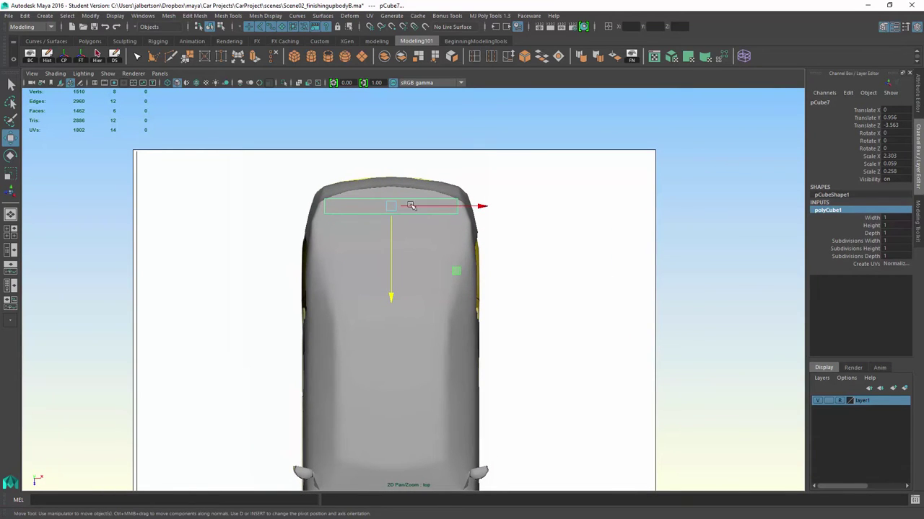
pyautogui.click(853, 248)
pyautogui.moveTo(719, 237); pyautogui.dragTo(736, 236, button='middle')
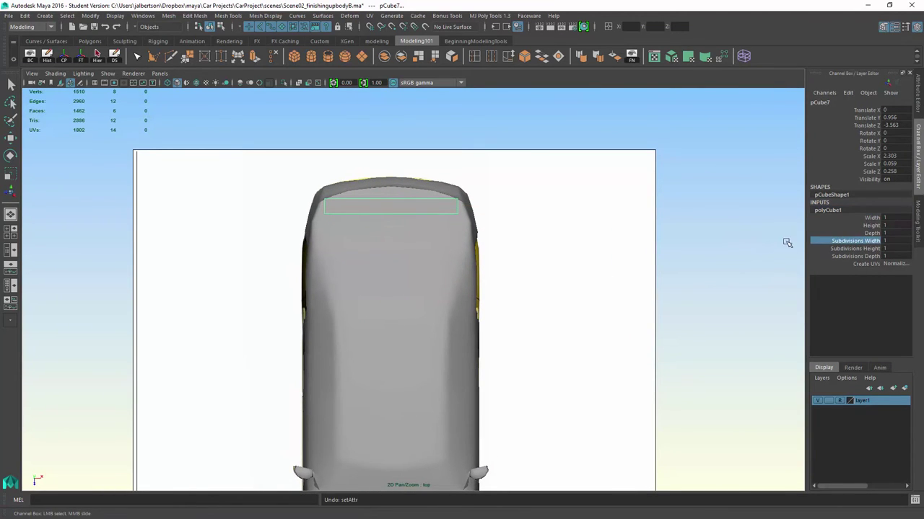
pyautogui.keyDown('alt'); pyautogui.moveTo(674, 226); pyautogui.dragTo(694, 242, button='right'); pyautogui.keyUp('alt')
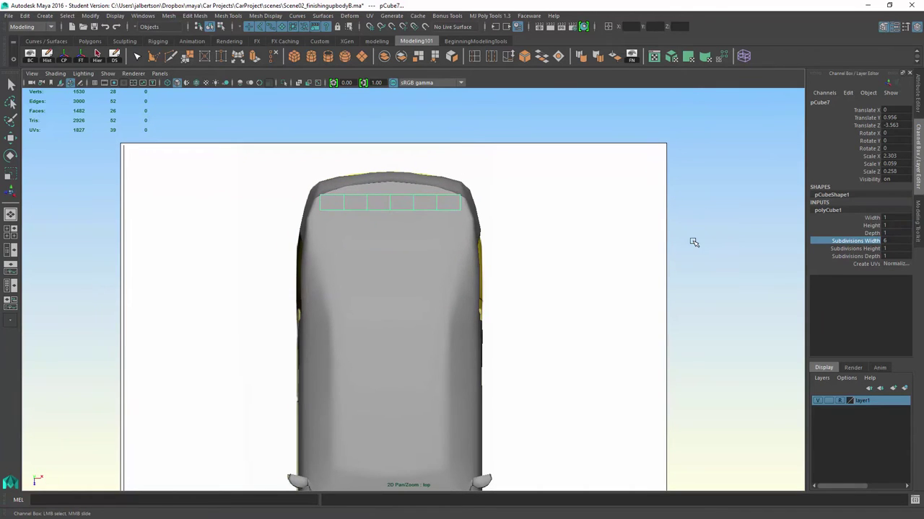
# Step: Inspect the subdivided spoiler box on the car in perspective
pyautogui.press('space')
pyautogui.press('space')
pyautogui.press('space')
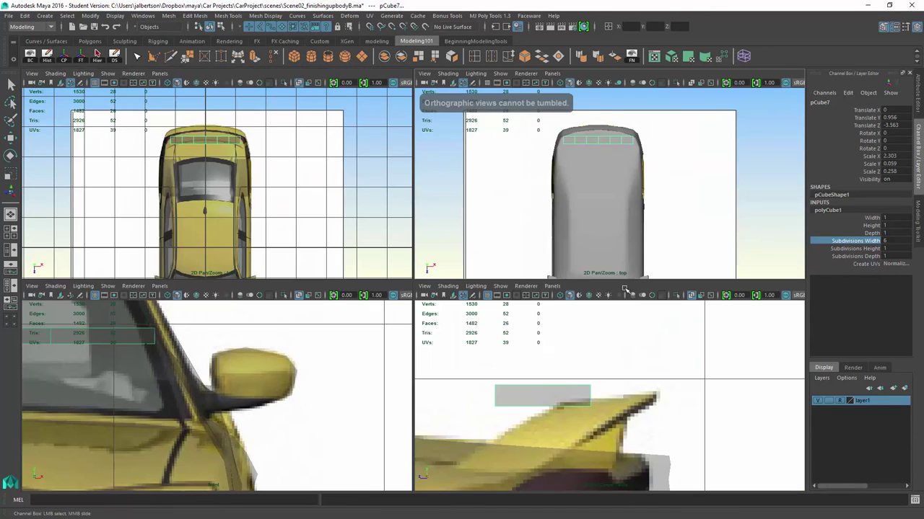
pyautogui.moveTo(617, 204)
pyautogui.keyDown('alt'); pyautogui.mouseDown()
pyautogui.moveTo(601, 228)
pyautogui.moveTo(657, 186)
pyautogui.moveTo(549, 169)
pyautogui.moveTo(546, 143)
pyautogui.mouseUp(); pyautogui.keyUp('alt')
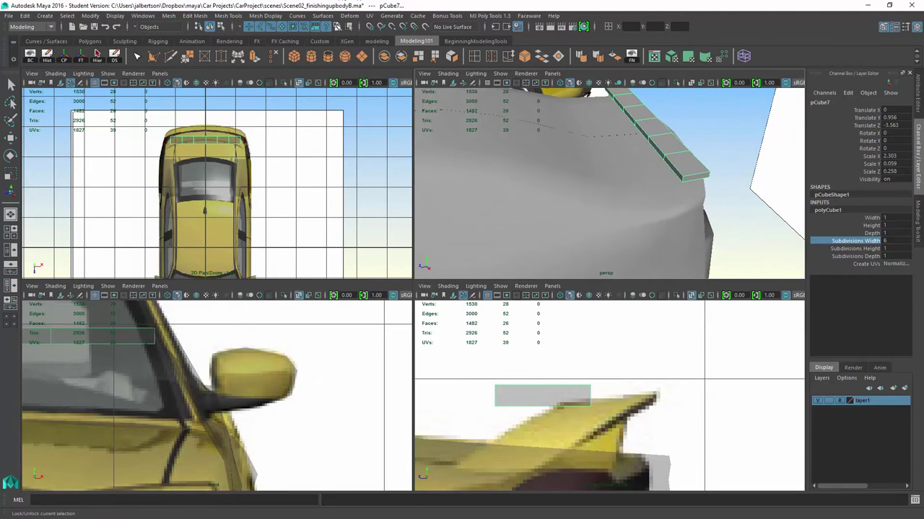
pyautogui.moveTo(676, 177)
pyautogui.keyDown('alt'); pyautogui.mouseDown()
pyautogui.moveTo(726, 169)
pyautogui.moveTo(705, 163)
pyautogui.moveTo(660, 175)
pyautogui.mouseUp(); pyautogui.keyUp('alt')
pyautogui.press('space')
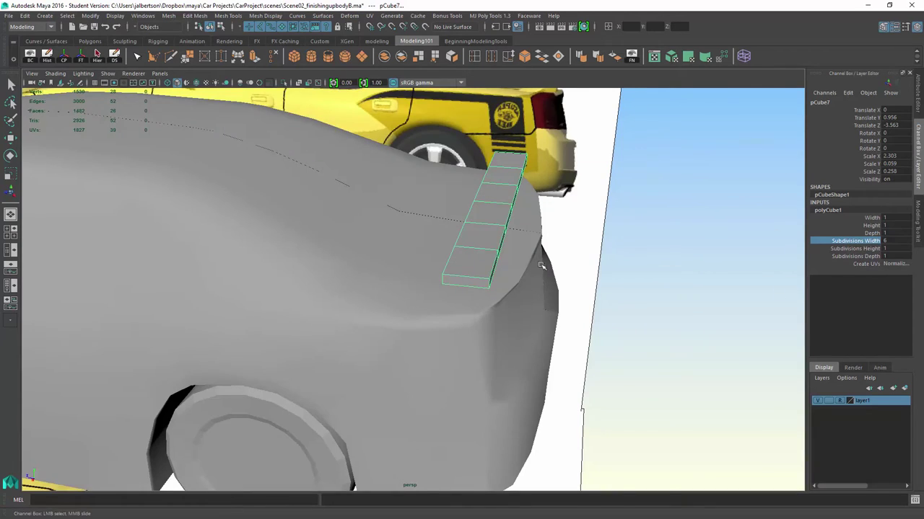
pyautogui.press('space')
pyautogui.press('space')
# Step: Move and widen the strip so it spans the rear spoiler area
pyautogui.moveTo(326, 250); pyautogui.dragTo(383, 348, button='middle')
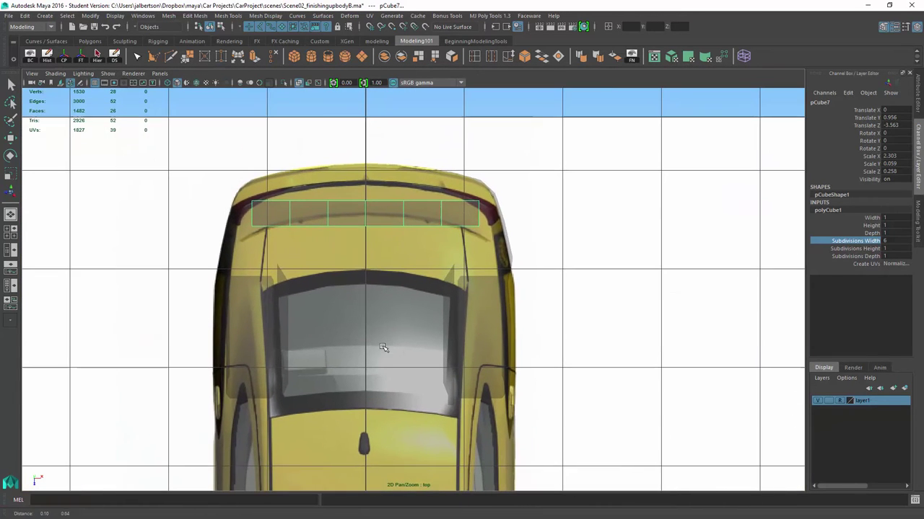
pyautogui.press('w')
pyautogui.moveTo(365, 303); pyautogui.dragTo(372, 288)
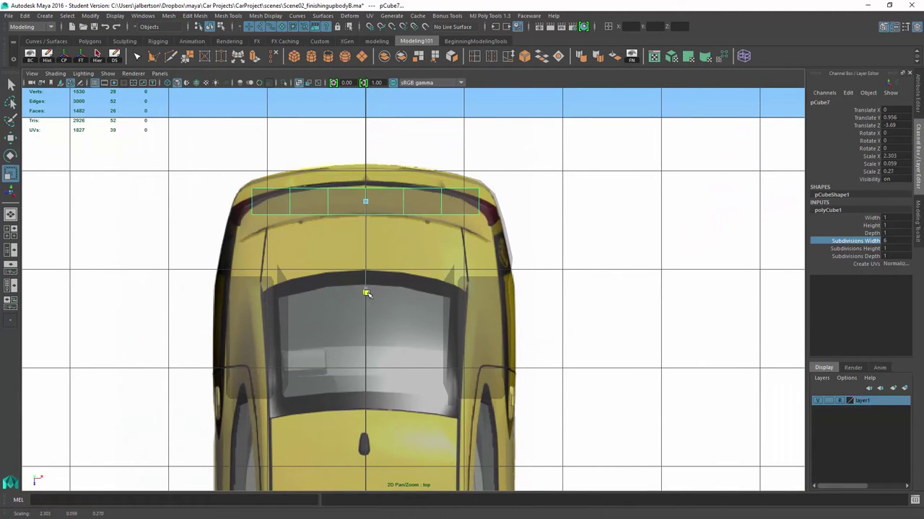
pyautogui.moveTo(456, 202); pyautogui.dragTo(473, 203)
pyautogui.press('w')
pyautogui.moveTo(367, 286); pyautogui.dragTo(367, 292)
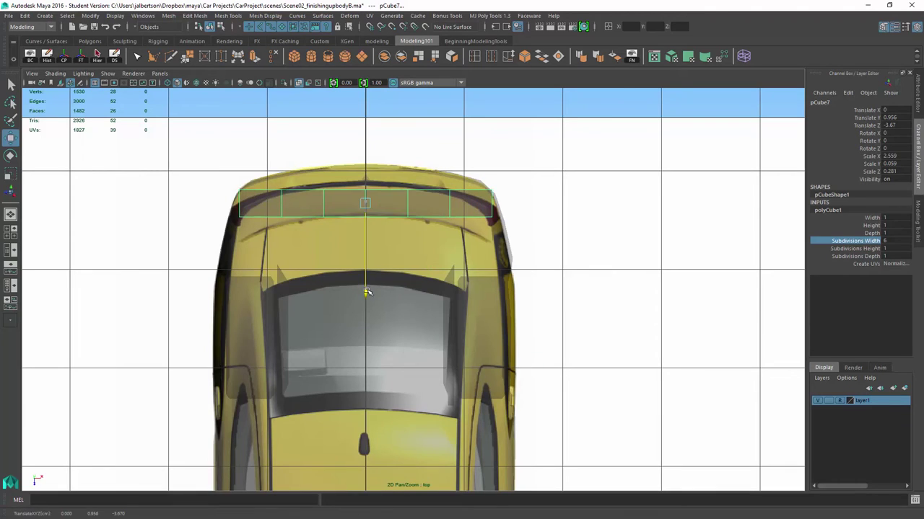
pyautogui.press('space')
pyautogui.press('space')
pyautogui.keyDown('alt'); pyautogui.moveTo(448, 216); pyautogui.dragTo(513, 157); pyautogui.keyUp('alt')
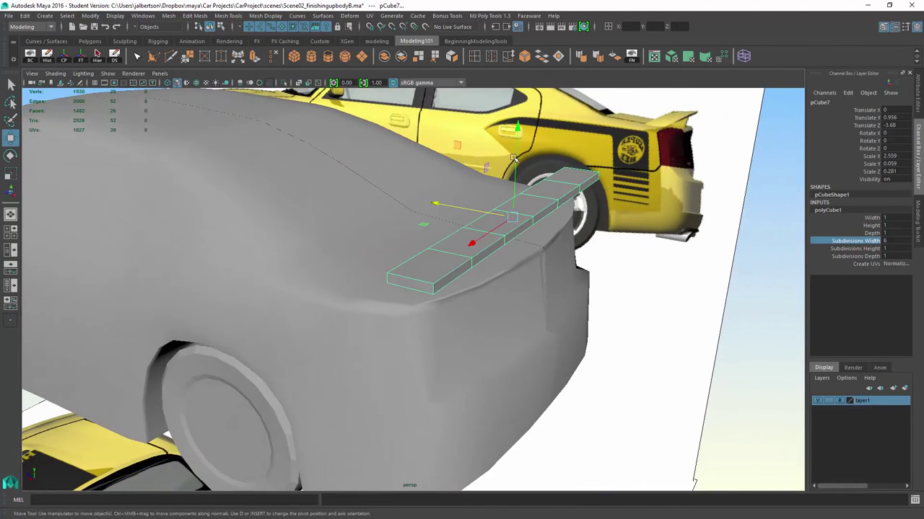
pyautogui.keyDown('alt'); pyautogui.moveTo(592, 231); pyautogui.dragTo(462, 230); pyautogui.keyUp('alt')
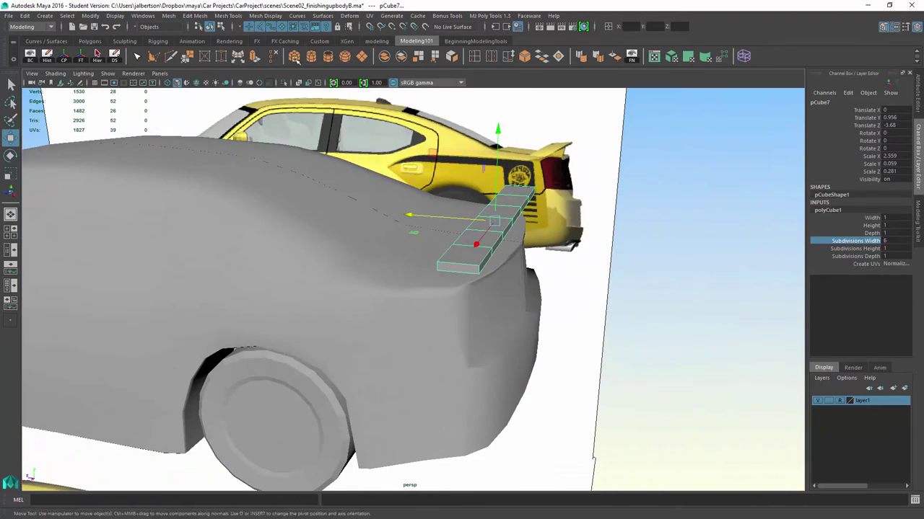
pyautogui.click(344, 16)
pyautogui.moveTo(389, 132)
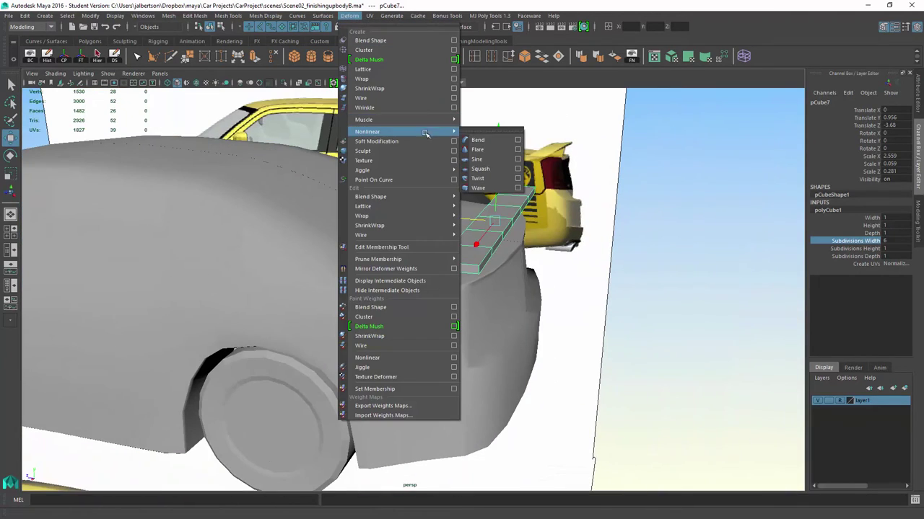
# Step: Add a bend deformer to the spoiler strip
pyautogui.click(481, 138)
pyautogui.moveTo(480, 138)
pyautogui.keyDown('alt'); pyautogui.mouseDown()
pyautogui.moveTo(640, 229)
pyautogui.moveTo(461, 153)
pyautogui.mouseUp(); pyautogui.keyUp('alt')
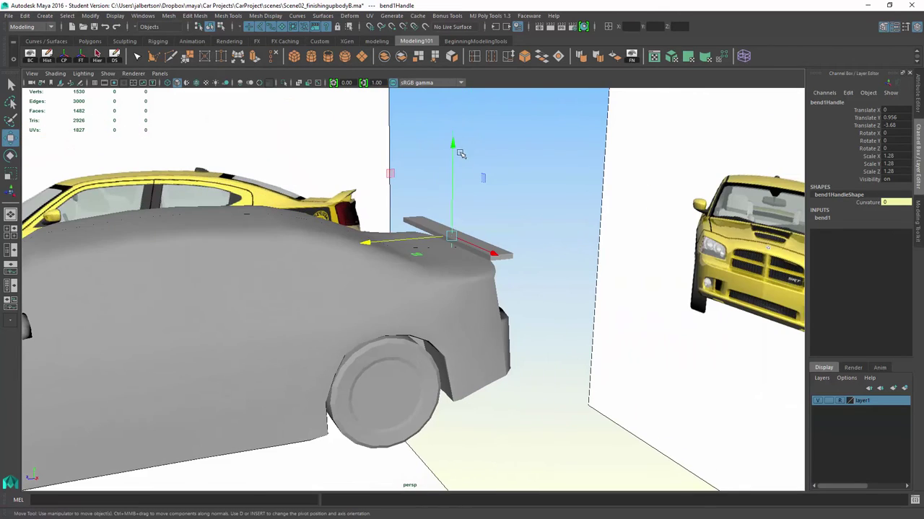
pyautogui.click(839, 218)
pyautogui.keyDown('alt'); pyautogui.moveTo(267, 229); pyautogui.dragTo(611, 212); pyautogui.keyUp('alt')
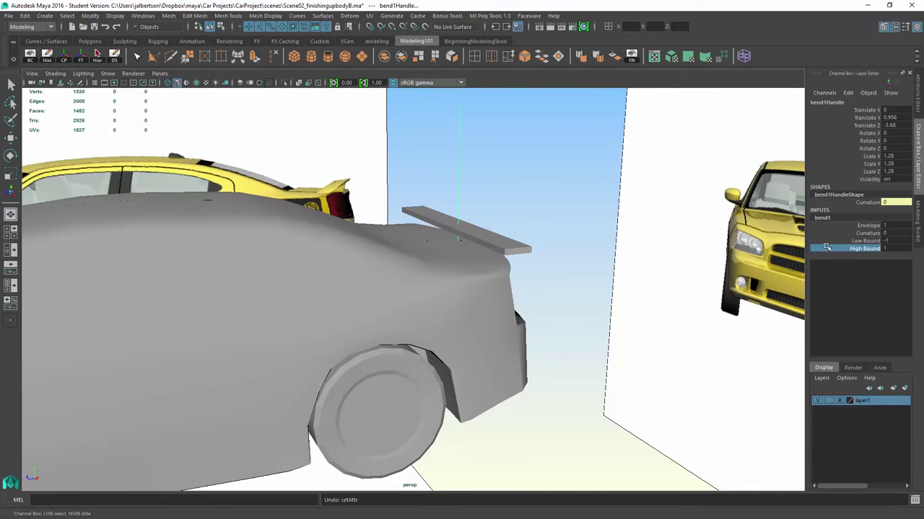
pyautogui.hotkey('ctrl', 'z')
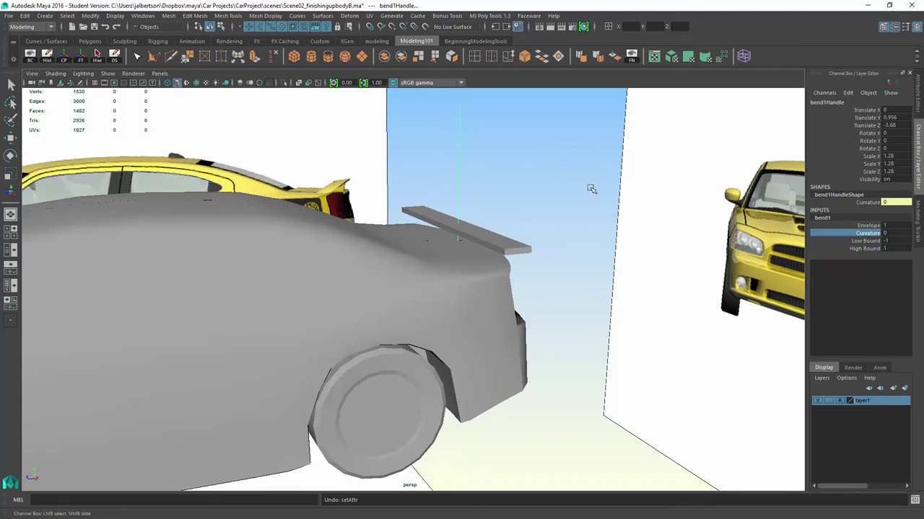
pyautogui.press('w')
pyautogui.write('90')
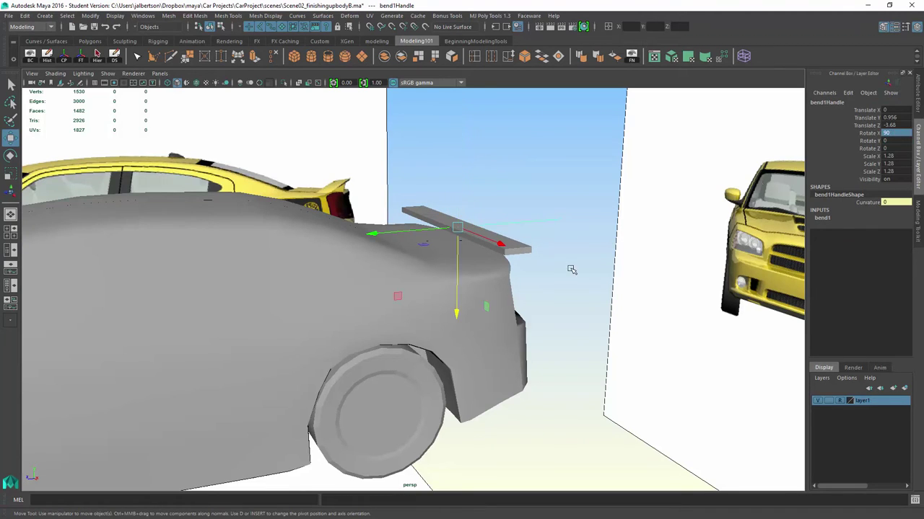
# Step: Try bend1 curvature values, from flat to sharper downward bends
pyautogui.click(822, 217)
pyautogui.click(865, 240)
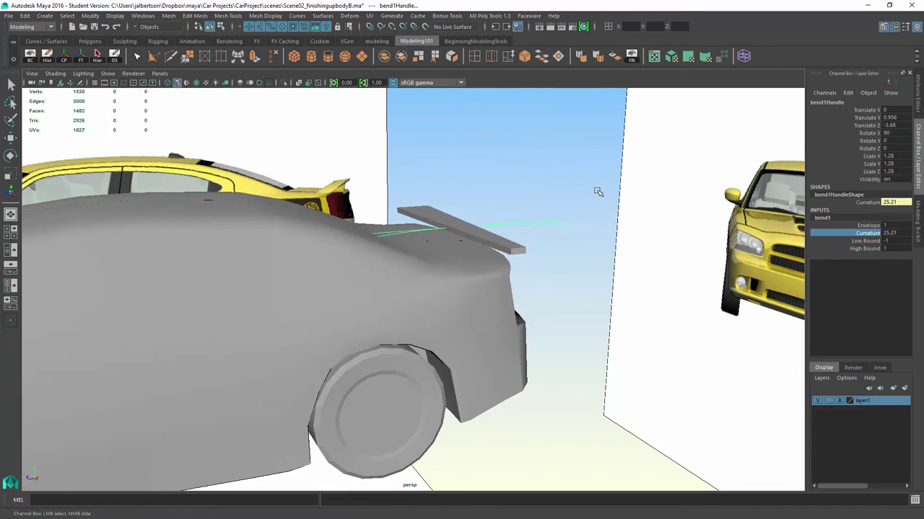
pyautogui.moveTo(598, 192); pyautogui.dragTo(623, 173, button='middle')
pyautogui.keyDown('alt'); pyautogui.moveTo(623, 174); pyautogui.dragTo(714, 161); pyautogui.keyUp('alt')
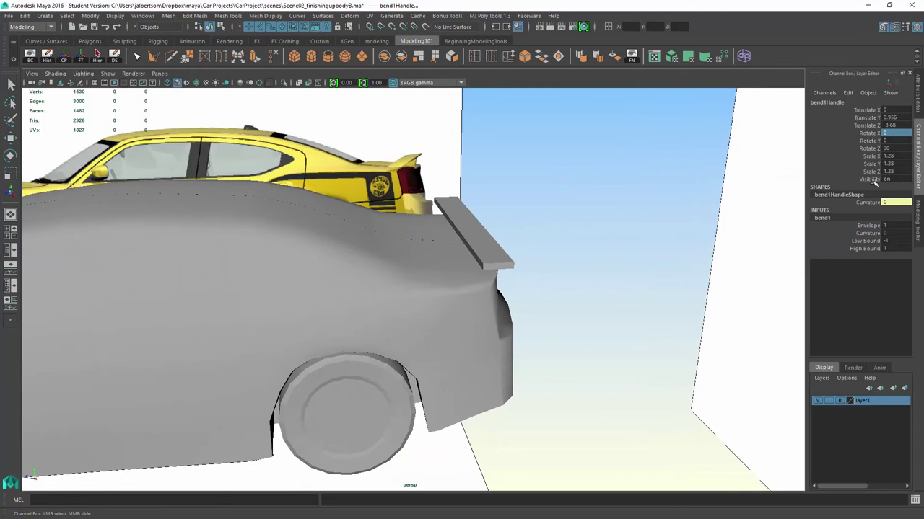
pyautogui.moveTo(635, 203); pyautogui.dragTo(625, 203, button='middle')
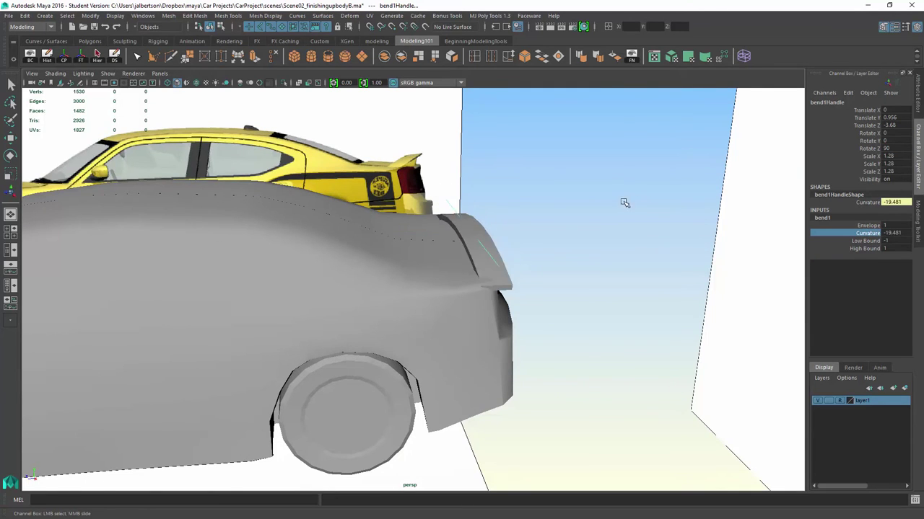
pyautogui.moveTo(620, 200)
pyautogui.keyDown('alt'); pyautogui.mouseDown()
pyautogui.moveTo(625, 241)
pyautogui.moveTo(545, 257)
pyautogui.moveTo(666, 268)
pyautogui.mouseUp(); pyautogui.keyUp('alt')
pyautogui.moveTo(666, 268)
pyautogui.mouseDown(button='middle')
pyautogui.moveTo(695, 268)
pyautogui.moveTo(637, 272)
pyautogui.moveTo(753, 270)
pyautogui.moveTo(736, 269)
pyautogui.moveTo(840, 236)
pyautogui.mouseUp(button='middle')
pyautogui.keyDown('alt'); pyautogui.moveTo(711, 243); pyautogui.dragTo(603, 218); pyautogui.keyUp('alt')
pyautogui.moveTo(602, 218)
pyautogui.mouseDown(button='middle')
pyautogui.moveTo(603, 227)
pyautogui.moveTo(570, 230)
pyautogui.mouseUp(button='middle')
pyautogui.moveTo(570, 230)
pyautogui.keyDown('alt'); pyautogui.mouseDown()
pyautogui.moveTo(299, 181)
pyautogui.moveTo(433, 188)
pyautogui.moveTo(404, 238)
pyautogui.moveTo(408, 289)
pyautogui.mouseUp(); pyautogui.keyUp('alt')
# Step: Settle the bend1 curvature at about -14.9, checking from above
pyautogui.scroll(-5, 433, 188)
pyautogui.scroll(4, 408, 293)
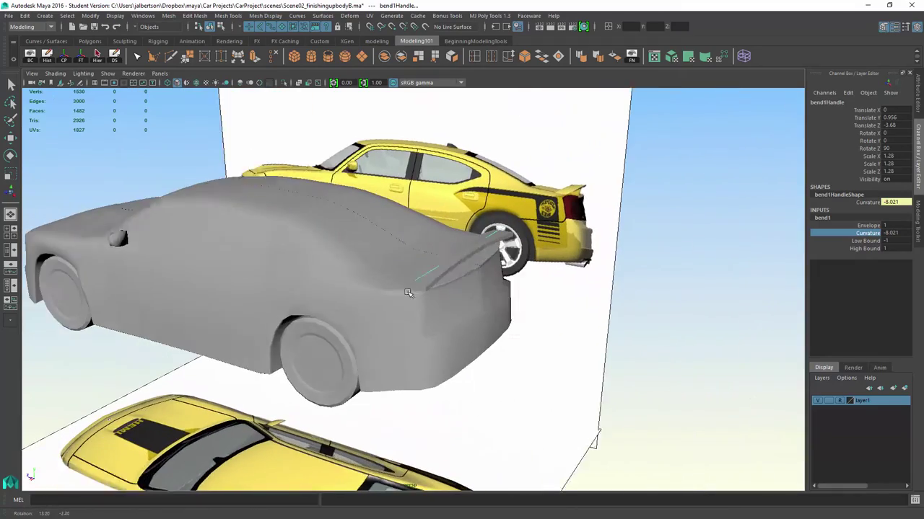
pyautogui.moveTo(409, 293); pyautogui.dragTo(389, 296, button='middle')
pyautogui.moveTo(390, 296)
pyautogui.keyDown('alt'); pyautogui.mouseDown()
pyautogui.moveTo(601, 332)
pyautogui.moveTo(505, 317)
pyautogui.moveTo(452, 332)
pyautogui.mouseUp(); pyautogui.keyUp('alt')
pyautogui.moveTo(452, 332); pyautogui.dragTo(425, 339, button='middle')
pyautogui.scroll(-4, 422, 343)
pyautogui.moveTo(423, 344)
pyautogui.keyDown('alt'); pyautogui.mouseDown()
pyautogui.moveTo(424, 310)
pyautogui.moveTo(598, 319)
pyautogui.moveTo(517, 171)
pyautogui.moveTo(664, 165)
pyautogui.moveTo(674, 155)
pyautogui.mouseUp(); pyautogui.keyUp('alt')
pyautogui.scroll(4, 424, 305)
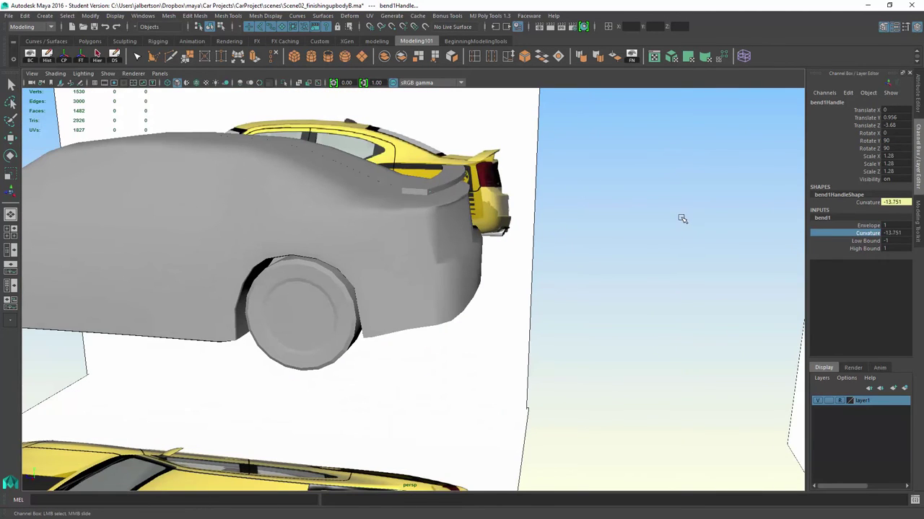
pyautogui.moveTo(682, 219); pyautogui.dragTo(683, 224, button='middle')
pyautogui.moveTo(683, 224)
pyautogui.keyDown('alt'); pyautogui.mouseDown()
pyautogui.moveTo(685, 239)
pyautogui.moveTo(736, 212)
pyautogui.moveTo(561, 210)
pyautogui.moveTo(586, 228)
pyautogui.moveTo(573, 181)
pyautogui.moveTo(495, 165)
pyautogui.moveTo(217, 144)
pyautogui.mouseUp(); pyautogui.keyUp('alt')
# Step: Turn on Wireframe on Shaded in the perspective view
pyautogui.click(55, 73)
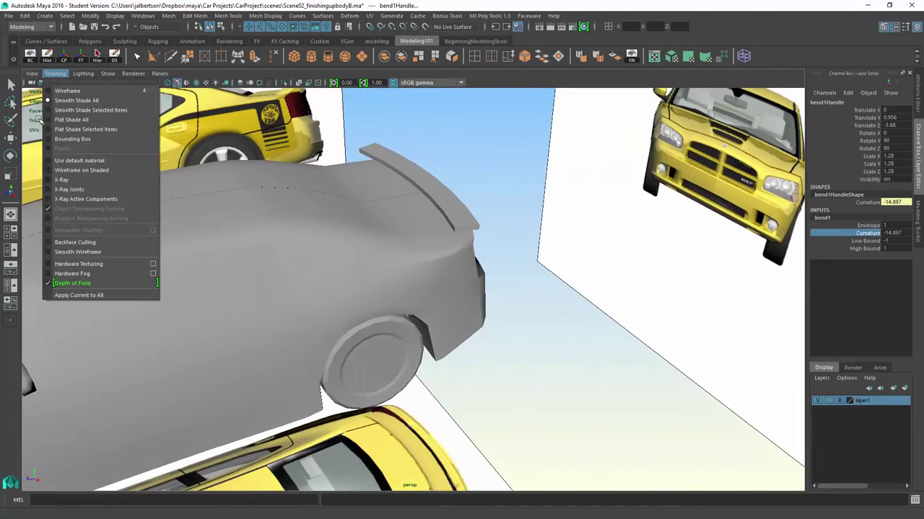
pyautogui.click(81, 170)
pyautogui.keyDown('alt'); pyautogui.moveTo(81, 170); pyautogui.dragTo(525, 169); pyautogui.keyUp('alt')
pyautogui.moveTo(525, 169); pyautogui.dragTo(534, 169, button='middle')
pyautogui.keyDown('alt'); pyautogui.moveTo(534, 169); pyautogui.dragTo(549, 173); pyautogui.keyUp('alt')
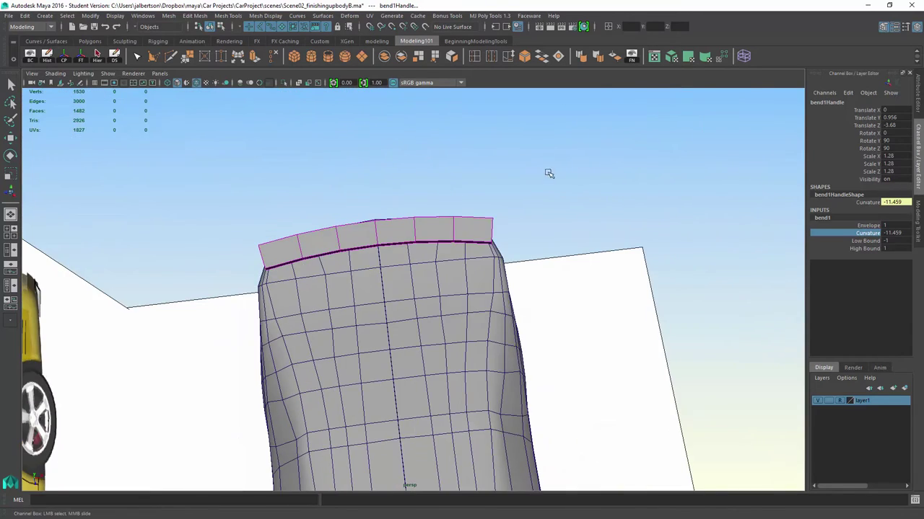
# Step: In the maximized top view, toggle X-Ray and deepen bend1 curvature to -20.626
pyautogui.press('space')
pyautogui.press('space')
pyautogui.click(54, 73)
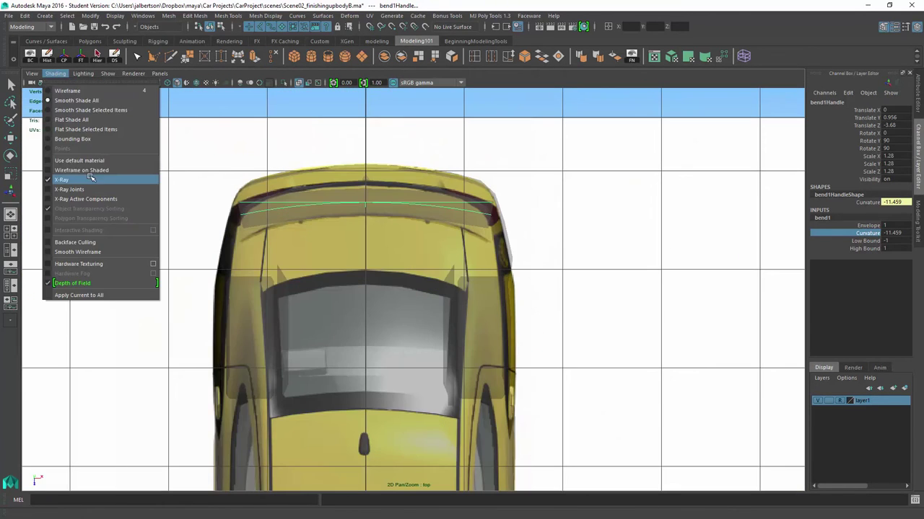
pyautogui.click(82, 180)
pyautogui.click(55, 73)
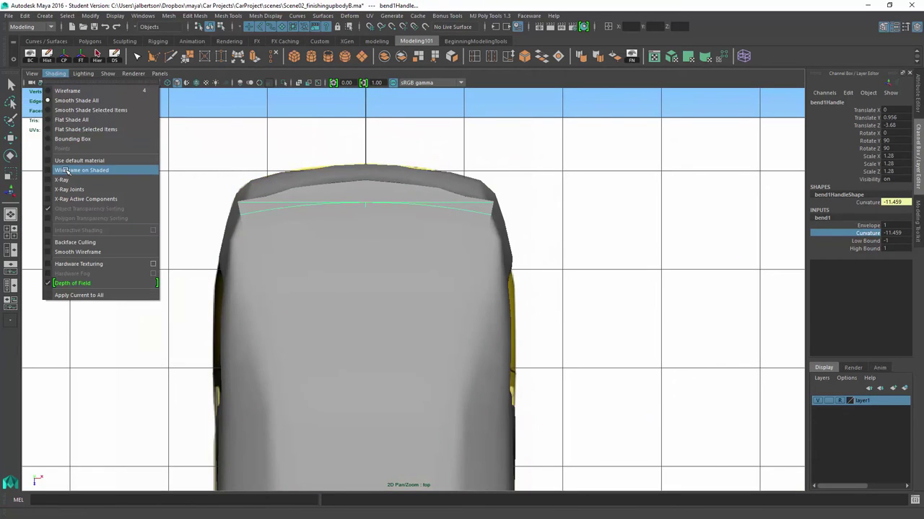
pyautogui.click(82, 168)
pyautogui.moveTo(224, 118); pyautogui.dragTo(217, 118, button='middle')
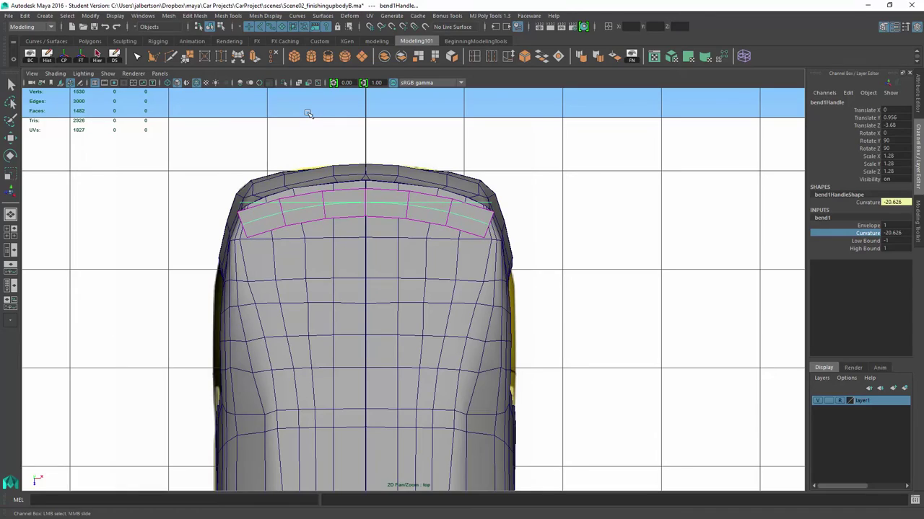
pyautogui.click(390, 209)
# Step: Delete pCube7's construction history to bake in the bend
pyautogui.press('w')
pyautogui.press('space')
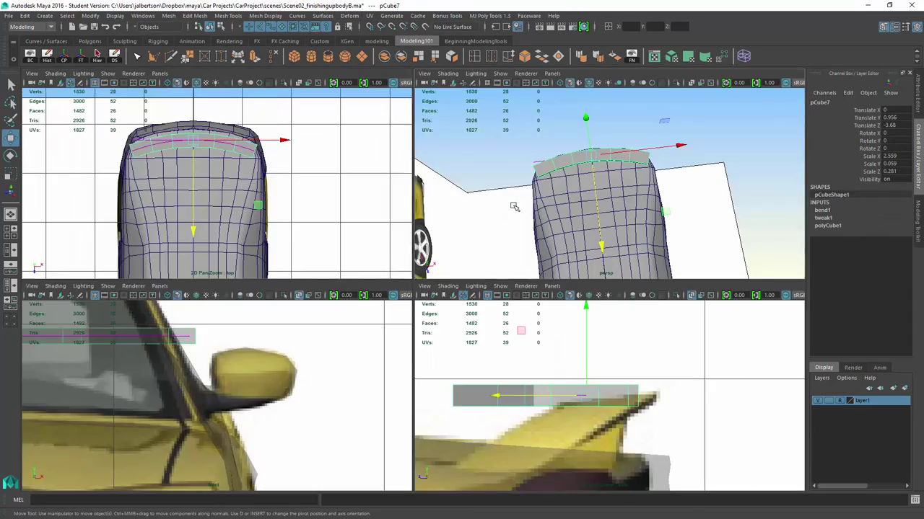
pyautogui.press('space')
pyautogui.moveTo(440, 152)
pyautogui.keyDown('alt'); pyautogui.mouseDown()
pyautogui.moveTo(354, 148)
pyautogui.moveTo(375, 159)
pyautogui.moveTo(379, 123)
pyautogui.moveTo(240, 72)
pyautogui.mouseUp(); pyautogui.keyUp('alt')
pyautogui.click(46, 56)
pyautogui.keyDown('alt'); pyautogui.moveTo(404, 173); pyautogui.dragTo(407, 199); pyautogui.keyUp('alt')
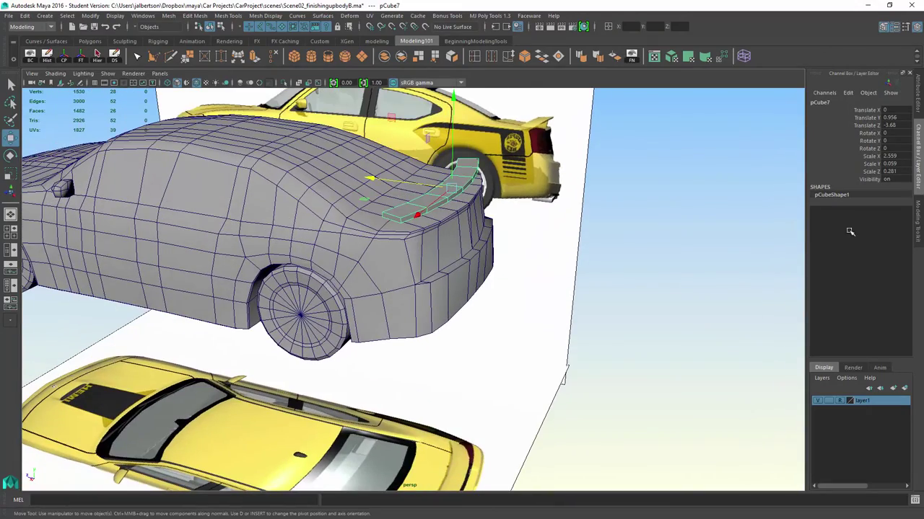
pyautogui.keyDown('alt'); pyautogui.moveTo(669, 221); pyautogui.dragTo(468, 196); pyautogui.keyUp('alt')
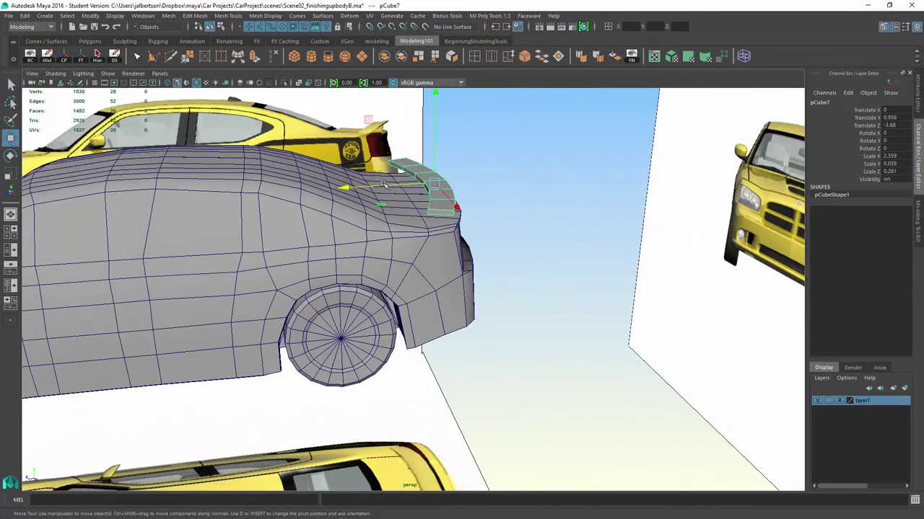
# Step: Reselect and frame the spoiler over the rear deck, then open Move Tool settings
pyautogui.moveTo(384, 184)
pyautogui.mouseDown()
pyautogui.moveTo(544, 181)
pyautogui.moveTo(404, 361)
pyautogui.mouseUp()
pyautogui.hotkey('ctrl', 'z')
pyautogui.click(404, 360)
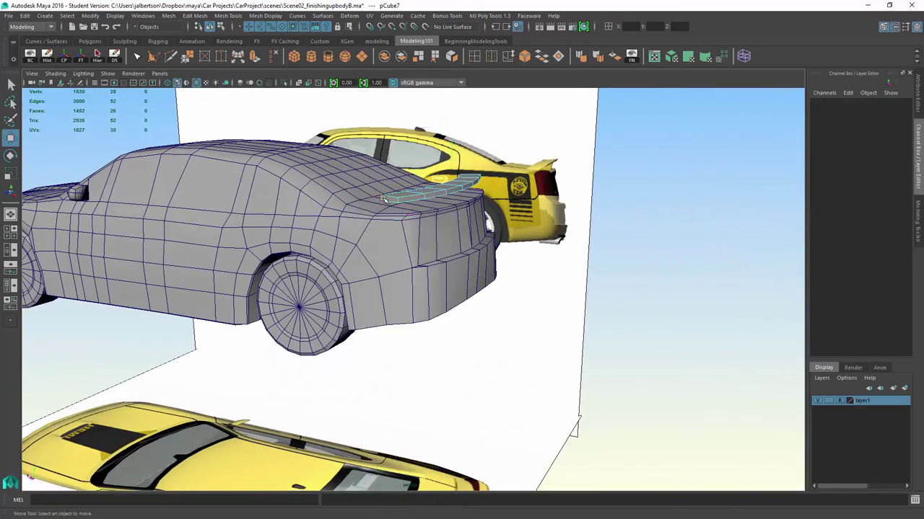
pyautogui.click(384, 199)
pyautogui.press('f')
pyautogui.moveTo(418, 227)
pyautogui.keyDown('alt'); pyautogui.mouseDown()
pyautogui.moveTo(503, 241)
pyautogui.moveTo(34, 474)
pyautogui.moveTo(26, 293)
pyautogui.mouseUp(); pyautogui.keyUp('alt')
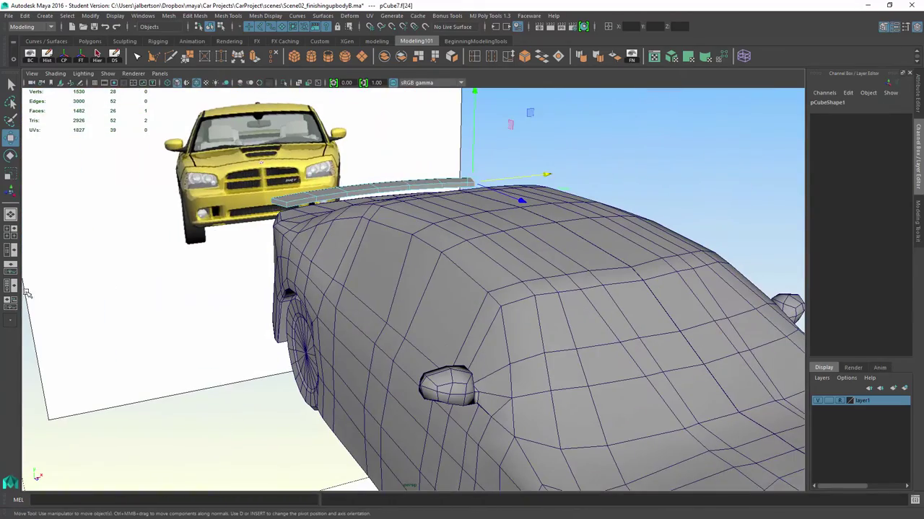
pyautogui.keyDown('alt'); pyautogui.moveTo(138, 162); pyautogui.dragTo(386, 165); pyautogui.keyUp('alt')
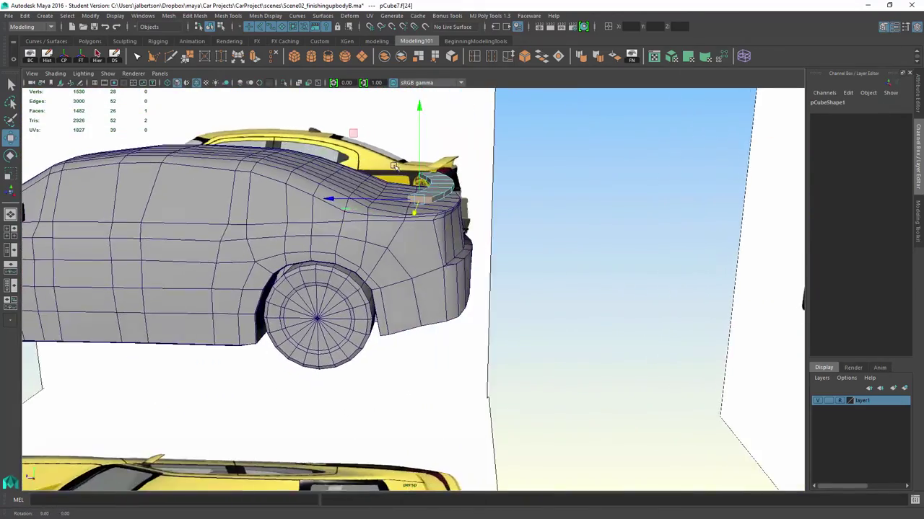
pyautogui.doubleClick(11, 139)
# Step: Set the Move Tool's symmetry to Object X and orbit to the car's rear and spoiler
pyautogui.click(142, 311)
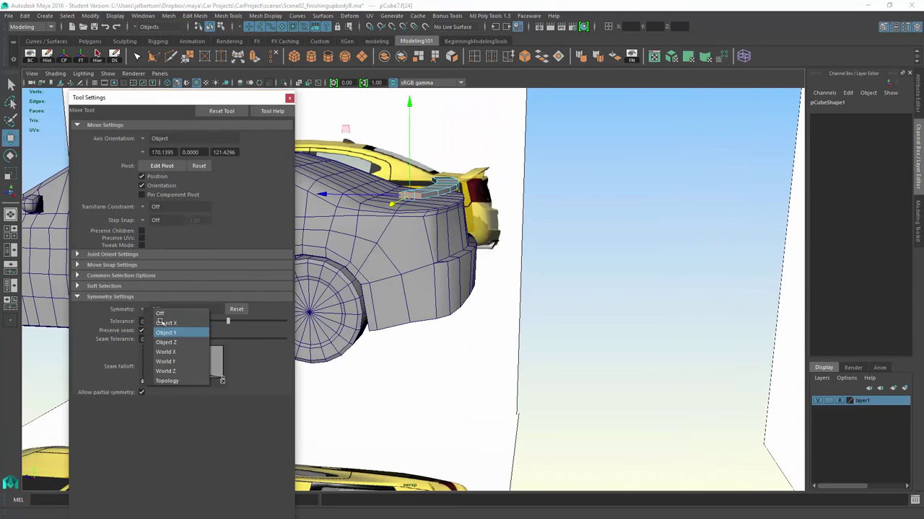
pyautogui.click(180, 332)
pyautogui.moveTo(639, 278)
pyautogui.keyDown('alt'); pyautogui.mouseDown()
pyautogui.moveTo(538, 199)
pyautogui.moveTo(595, 248)
pyautogui.moveTo(534, 160)
pyautogui.moveTo(539, 172)
pyautogui.moveTo(468, 206)
pyautogui.moveTo(448, 191)
pyautogui.moveTo(405, 197)
pyautogui.mouseUp(); pyautogui.keyUp('alt')
pyautogui.press('e')
pyautogui.press('w')
pyautogui.keyDown('alt'); pyautogui.moveTo(405, 198); pyautogui.dragTo(413, 173, button='right'); pyautogui.keyUp('alt')
pyautogui.moveTo(413, 173)
pyautogui.keyDown('alt'); pyautogui.mouseDown()
pyautogui.moveTo(418, 159)
pyautogui.moveTo(587, 221)
pyautogui.moveTo(376, 177)
pyautogui.moveTo(531, 200)
pyautogui.moveTo(557, 303)
pyautogui.moveTo(427, 270)
pyautogui.mouseUp(); pyautogui.keyUp('alt')
# Step: In the four-view side view, select the spoiler's end vertices and frame them
pyautogui.press('space')
pyautogui.keyDown('alt'); pyautogui.moveTo(532, 442); pyautogui.dragTo(661, 392); pyautogui.keyUp('alt')
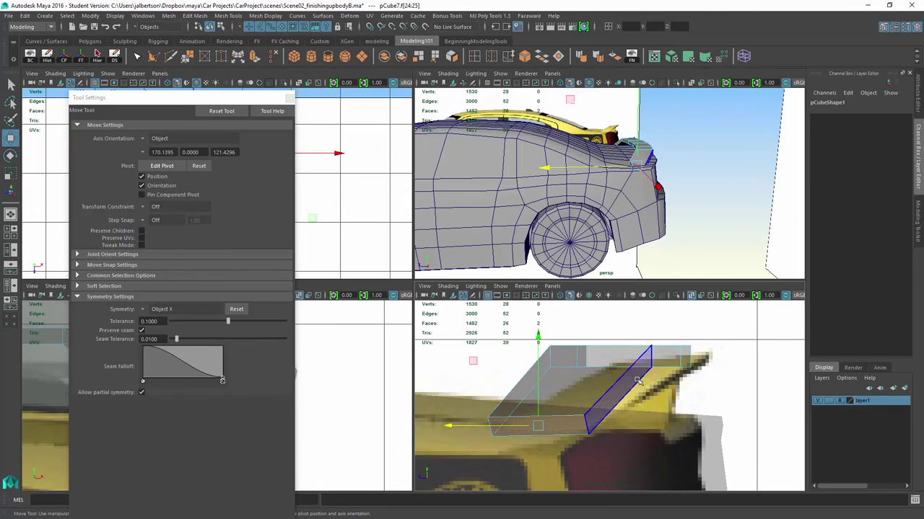
pyautogui.moveTo(620, 238); pyautogui.dragTo(619, 206, button='right')
pyautogui.keyDown('alt'); pyautogui.moveTo(613, 389); pyautogui.dragTo(635, 375); pyautogui.keyUp('alt')
pyautogui.moveTo(548, 353); pyautogui.dragTo(634, 371)
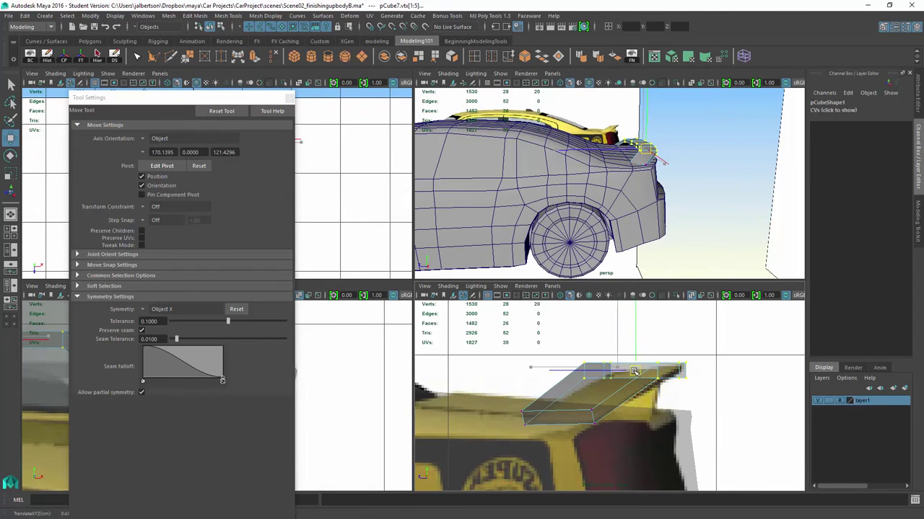
pyautogui.press('r')
pyautogui.click(609, 296)
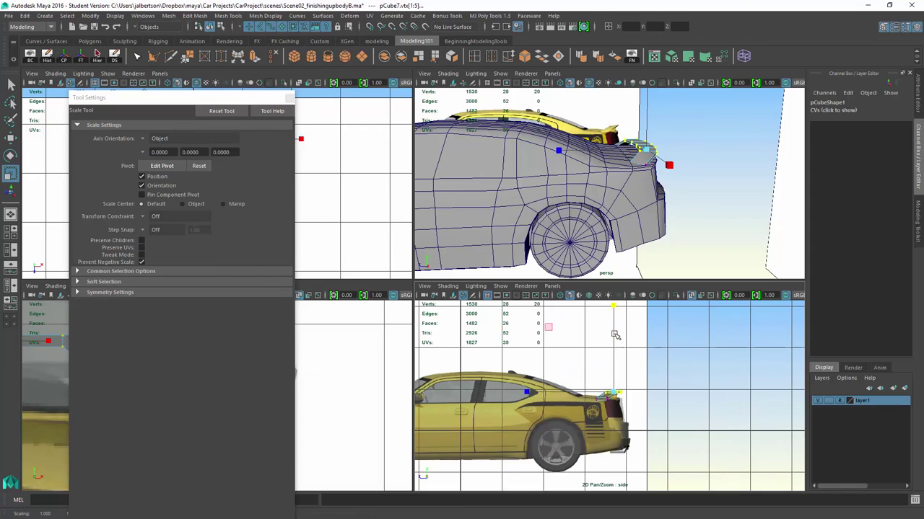
pyautogui.press('f')
# Step: Move the spoiler's corner vertices down to meet the car's rear deck
pyautogui.press('e')
pyautogui.press('w')
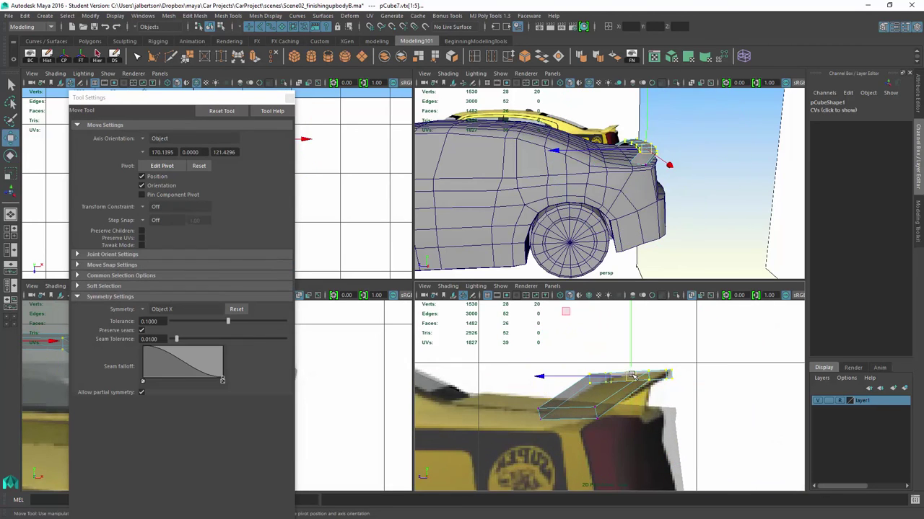
pyautogui.moveTo(526, 400)
pyautogui.mouseDown()
pyautogui.moveTo(559, 425)
pyautogui.moveTo(620, 416)
pyautogui.moveTo(592, 417)
pyautogui.mouseUp()
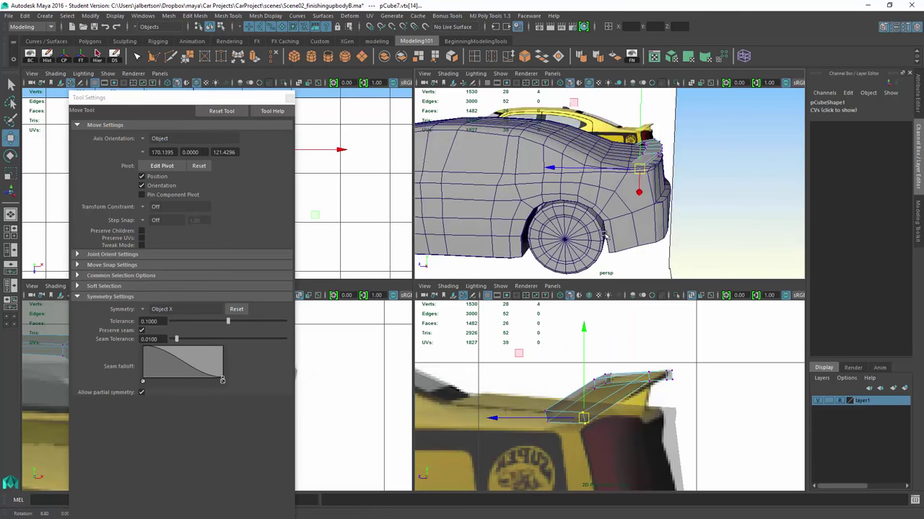
pyautogui.moveTo(639, 186)
pyautogui.keyDown('alt'); pyautogui.mouseDown()
pyautogui.moveTo(683, 191)
pyautogui.moveTo(631, 114)
pyautogui.mouseUp(); pyautogui.keyUp('alt')
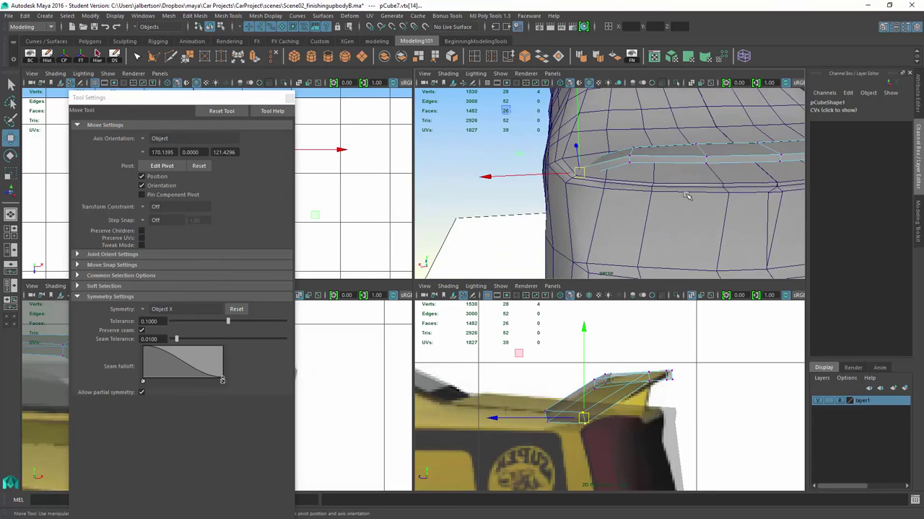
pyautogui.rightClick(632, 114)
# Step: Select the edge loop along the spoiler's lower edge and duplicate it
pyautogui.click(639, 134)
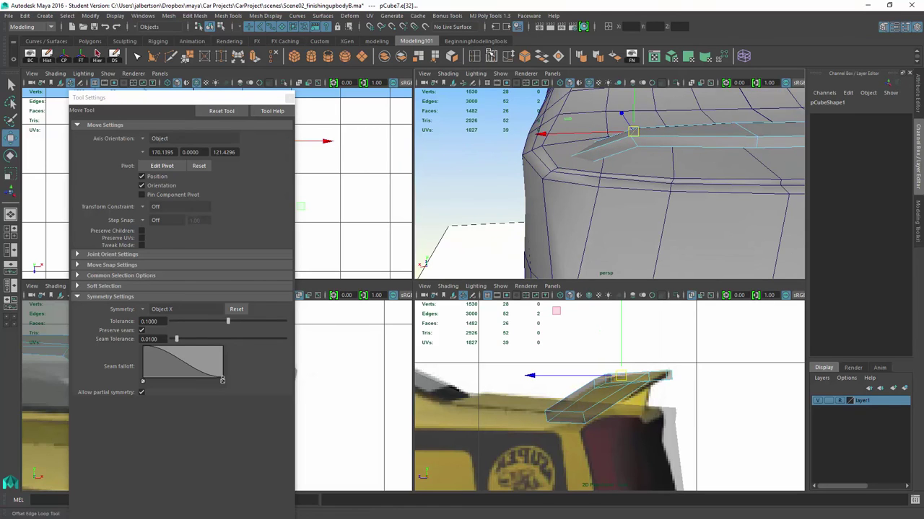
pyautogui.keyDown('alt'); pyautogui.moveTo(633, 132); pyautogui.dragTo(653, 199); pyautogui.keyUp('alt')
pyautogui.doubleClick(659, 202)
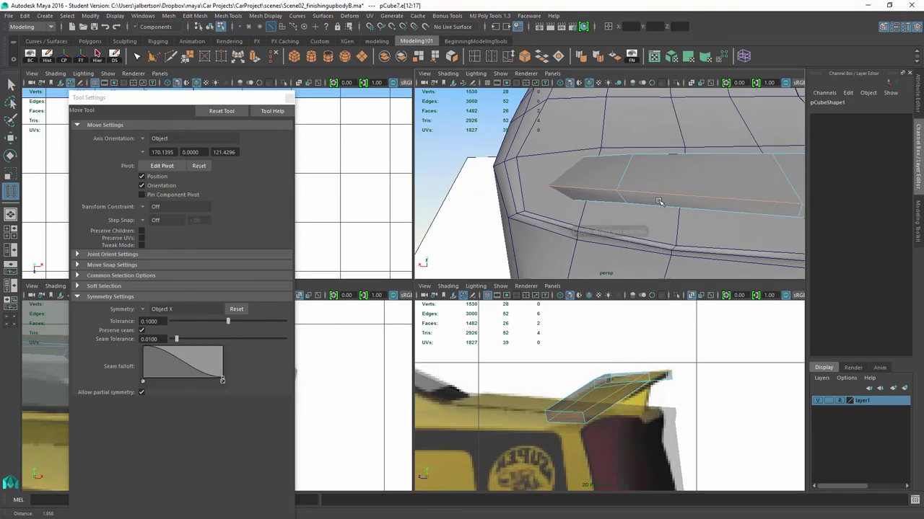
pyautogui.keyDown('shift'); pyautogui.moveTo(659, 202); pyautogui.dragTo(625, 178, button='right'); pyautogui.keyUp('shift')
pyautogui.keyDown('alt'); pyautogui.moveTo(636, 197); pyautogui.dragTo(650, 186); pyautogui.keyUp('alt')
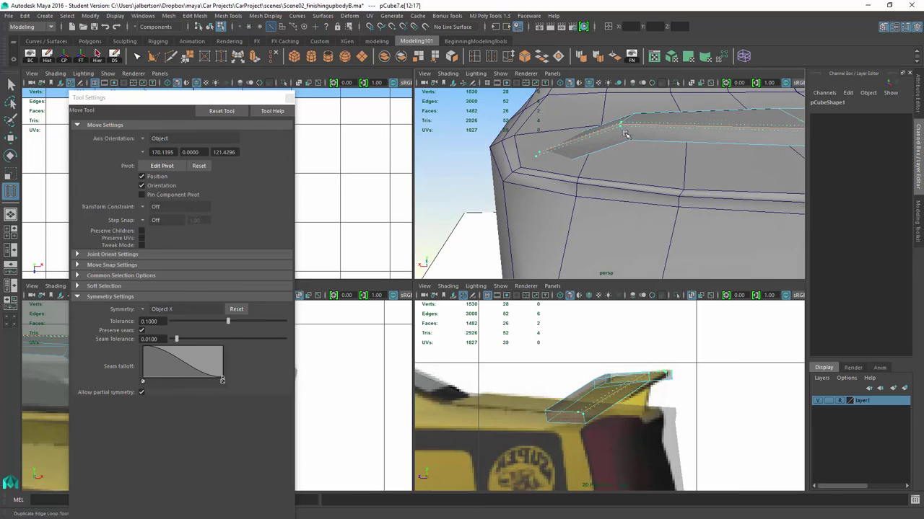
# Step: Undo that duplicate and create a new duplicated edge loop along the spoiler
pyautogui.press('q')
pyautogui.click(488, 57)
pyautogui.hotkey('ctrl', 'z')
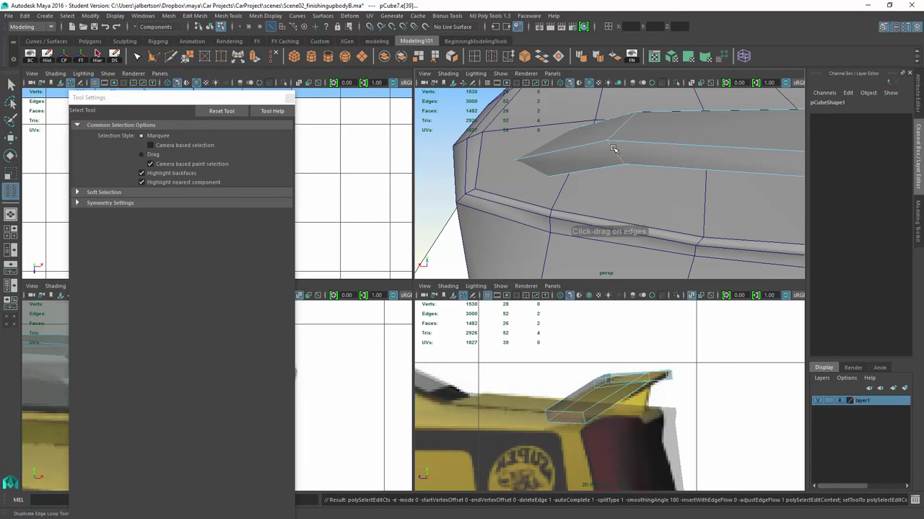
pyautogui.moveTo(607, 140); pyautogui.dragTo(625, 165)
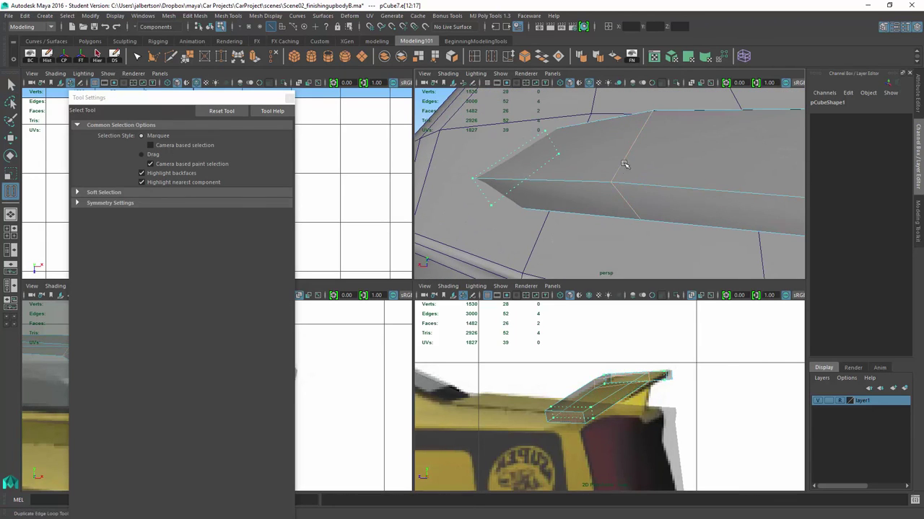
pyautogui.keyDown('alt'); pyautogui.moveTo(664, 113); pyautogui.dragTo(560, 223); pyautogui.keyUp('alt')
# Step: In the maximized perspective view, nudge a vertex of the new loop into place
pyautogui.press('space')
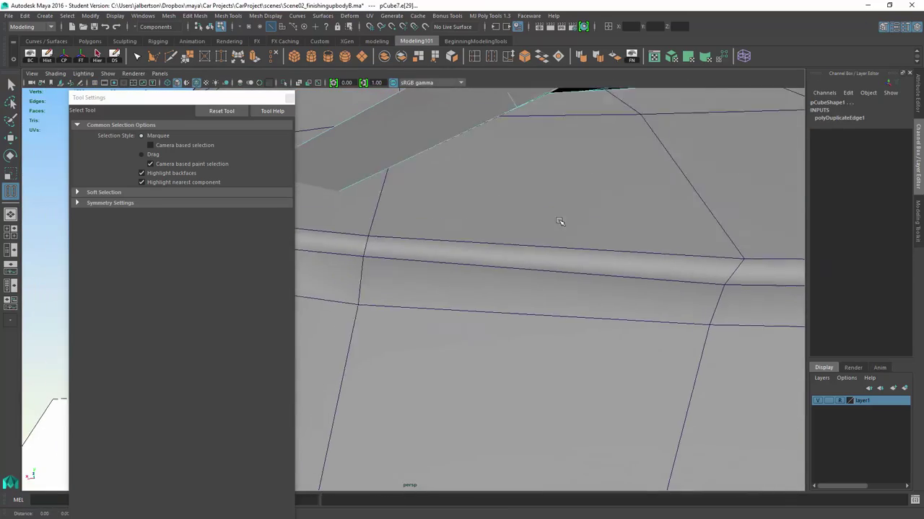
pyautogui.scroll(-3, 505, 252)
pyautogui.moveTo(505, 252)
pyautogui.keyDown('alt'); pyautogui.mouseDown()
pyautogui.moveTo(439, 163)
pyautogui.moveTo(546, 171)
pyautogui.moveTo(408, 184)
pyautogui.mouseUp(); pyautogui.keyUp('alt')
pyautogui.moveTo(408, 184); pyautogui.dragTo(407, 155, button='right')
pyautogui.click(412, 196)
pyautogui.press('w')
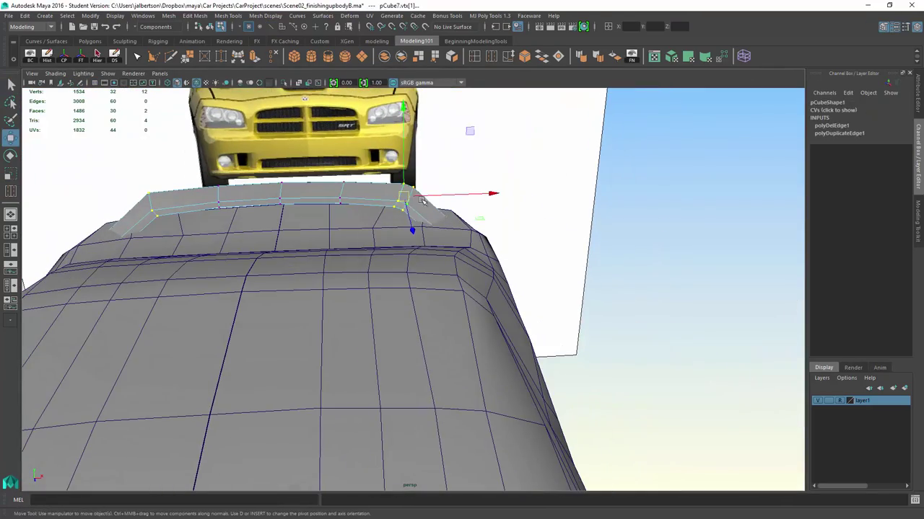
pyautogui.moveTo(433, 195)
pyautogui.keyDown('alt'); pyautogui.mouseDown()
pyautogui.moveTo(371, 193)
pyautogui.moveTo(433, 238)
pyautogui.mouseUp(); pyautogui.keyUp('alt')
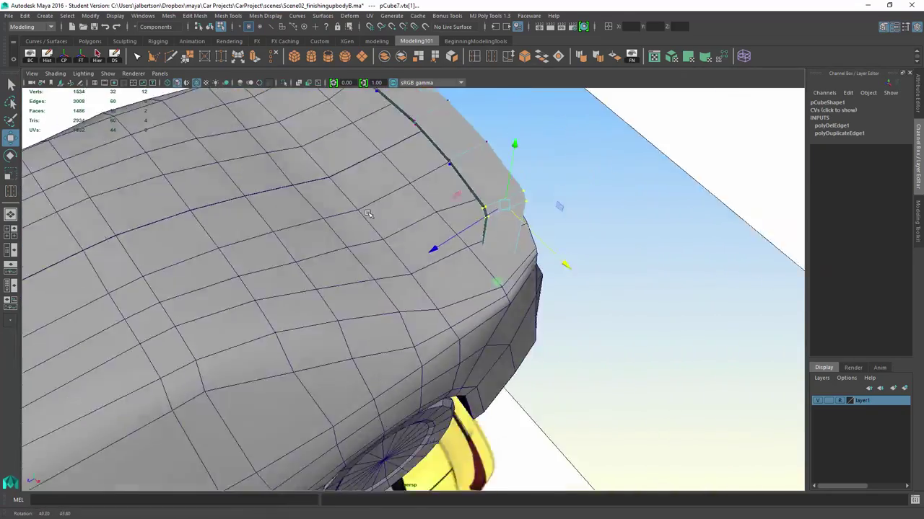
# Step: Zoom out to the whole car and hide the mesh wireframe
pyautogui.scroll(-5, 361, 253)
pyautogui.moveTo(360, 253)
pyautogui.keyDown('alt'); pyautogui.mouseDown()
pyautogui.moveTo(308, 251)
pyautogui.moveTo(361, 237)
pyautogui.moveTo(464, 325)
pyautogui.moveTo(372, 299)
pyautogui.mouseUp(); pyautogui.keyUp('alt')
pyautogui.click(55, 73)
pyautogui.click(62, 120)
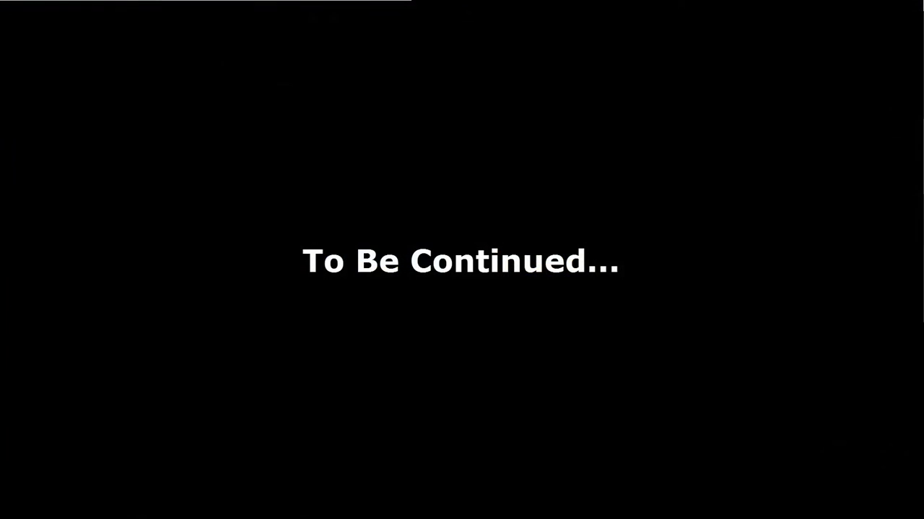